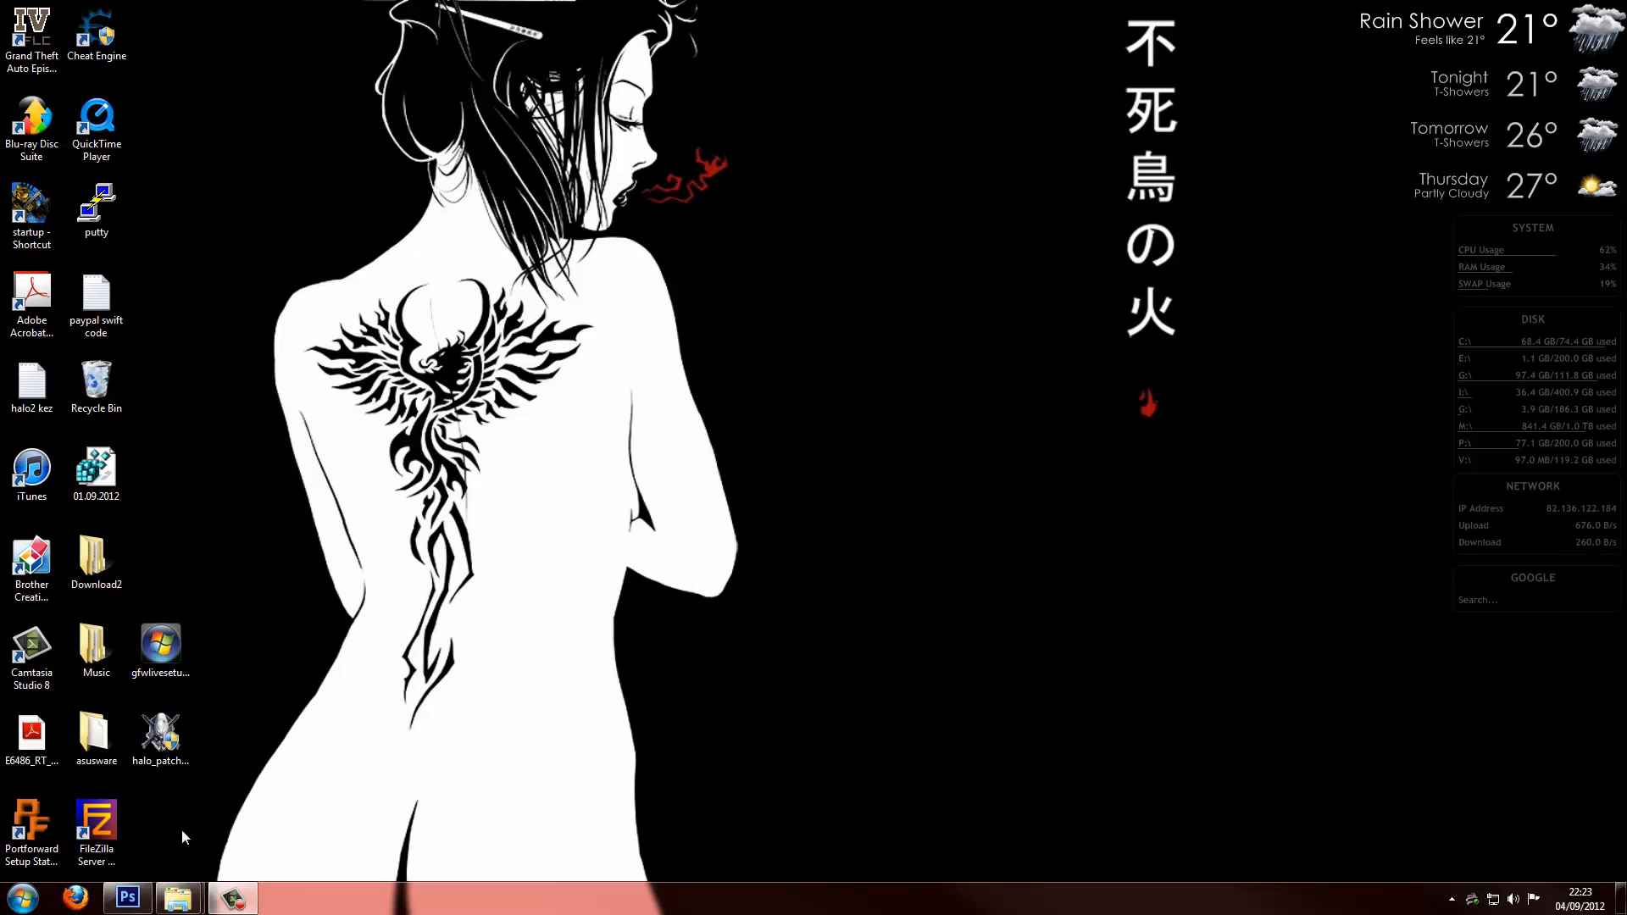
left_click(76, 900)
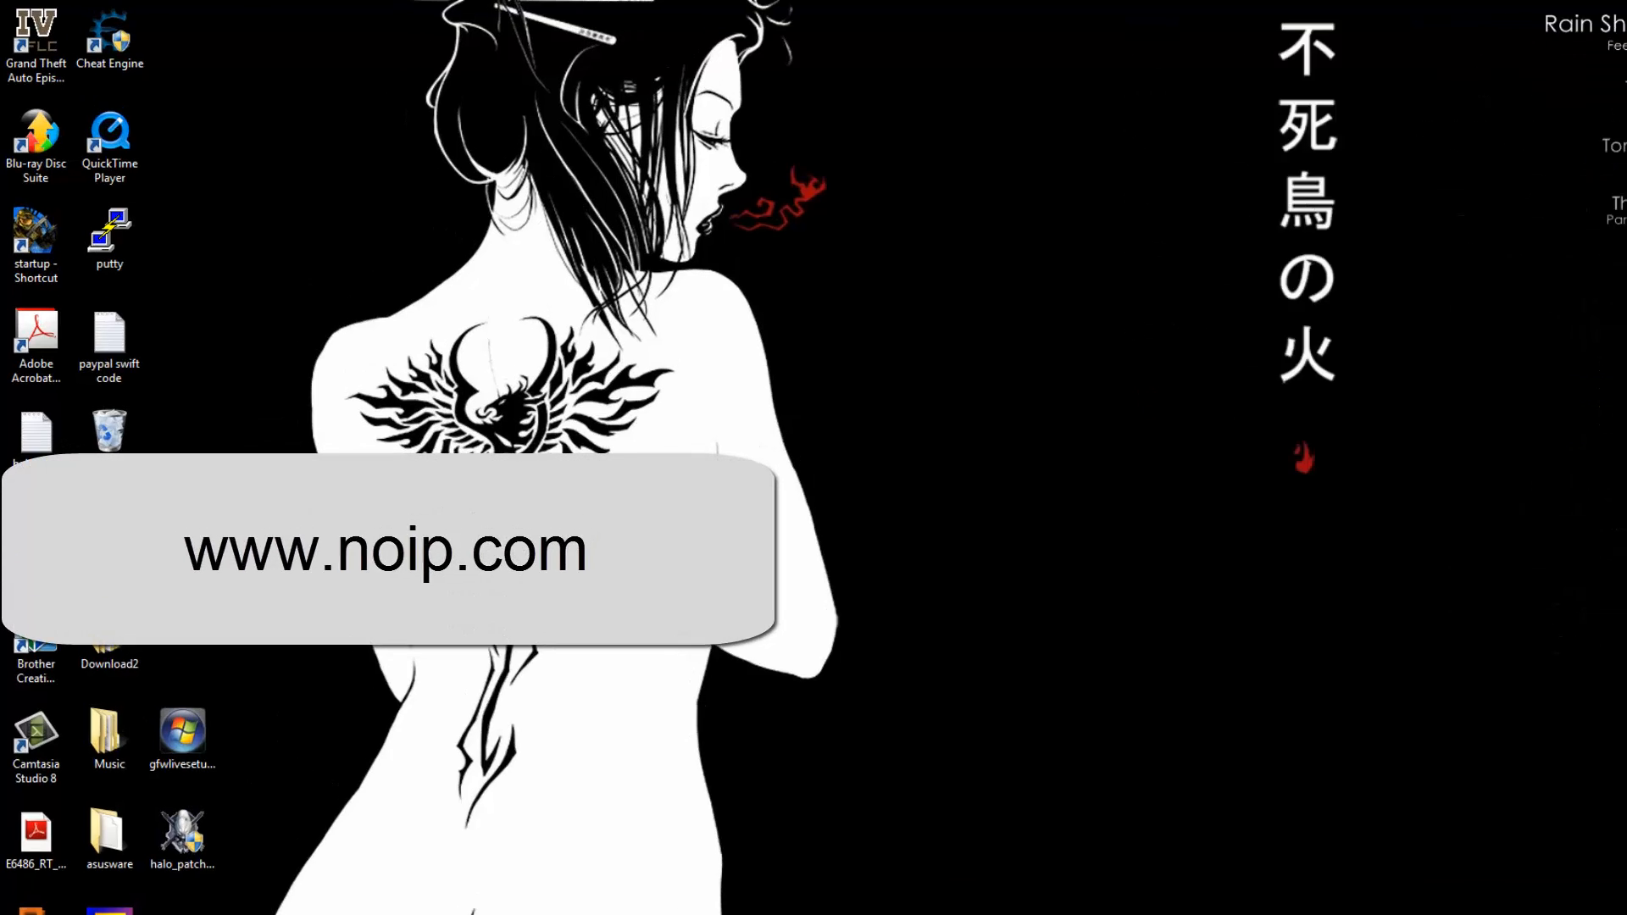
left_click(912, 222)
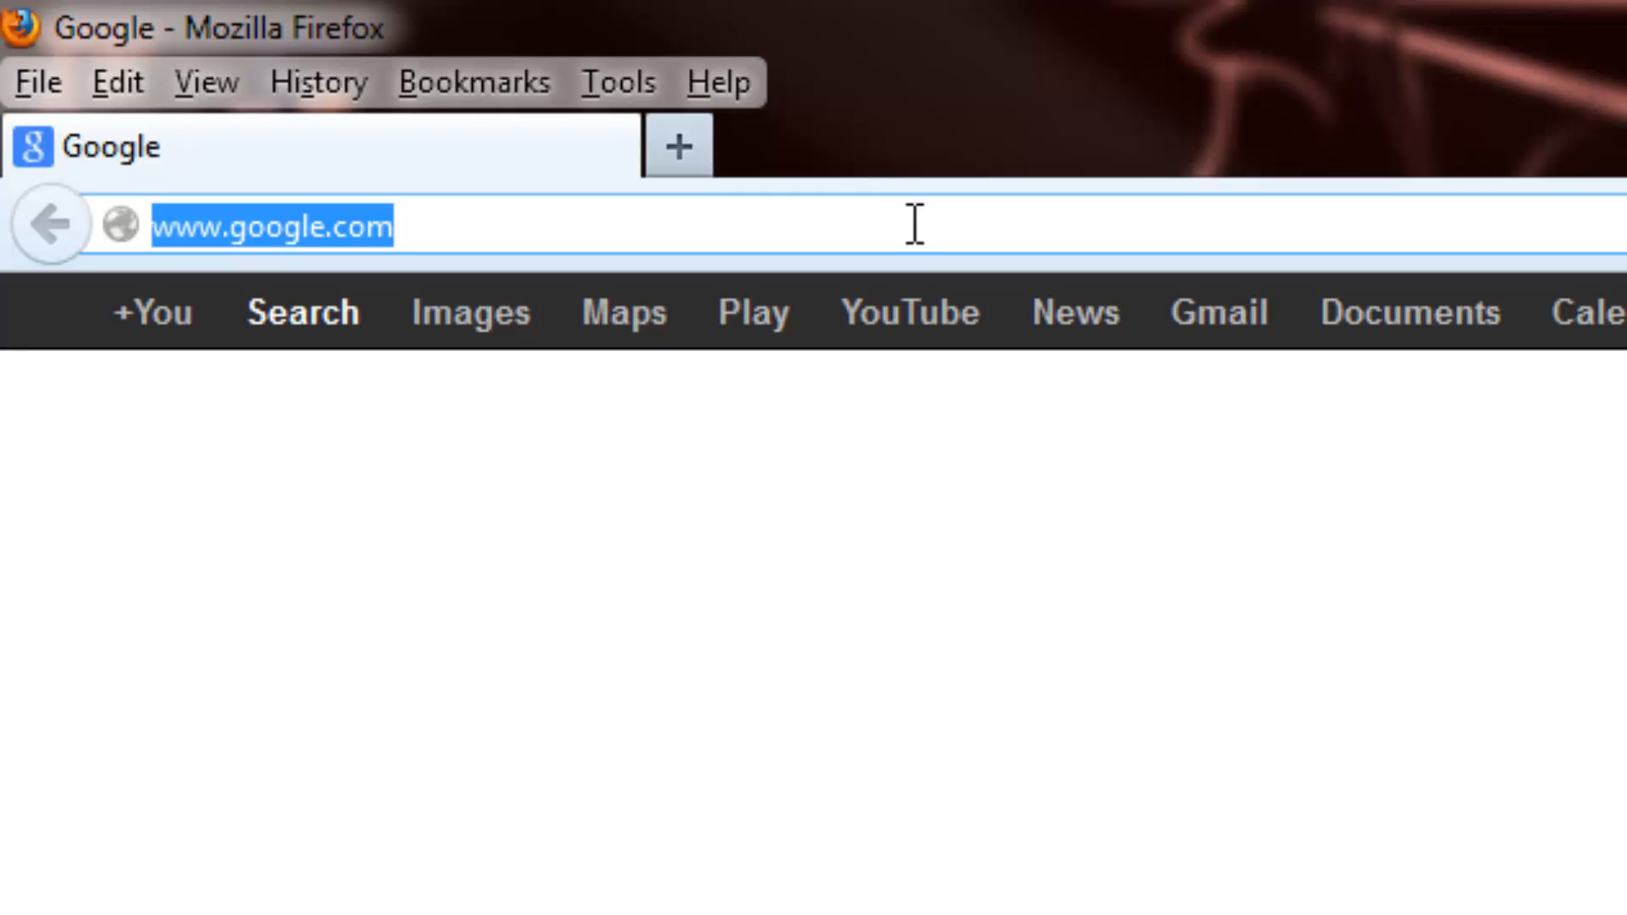
type("www.noip.com")
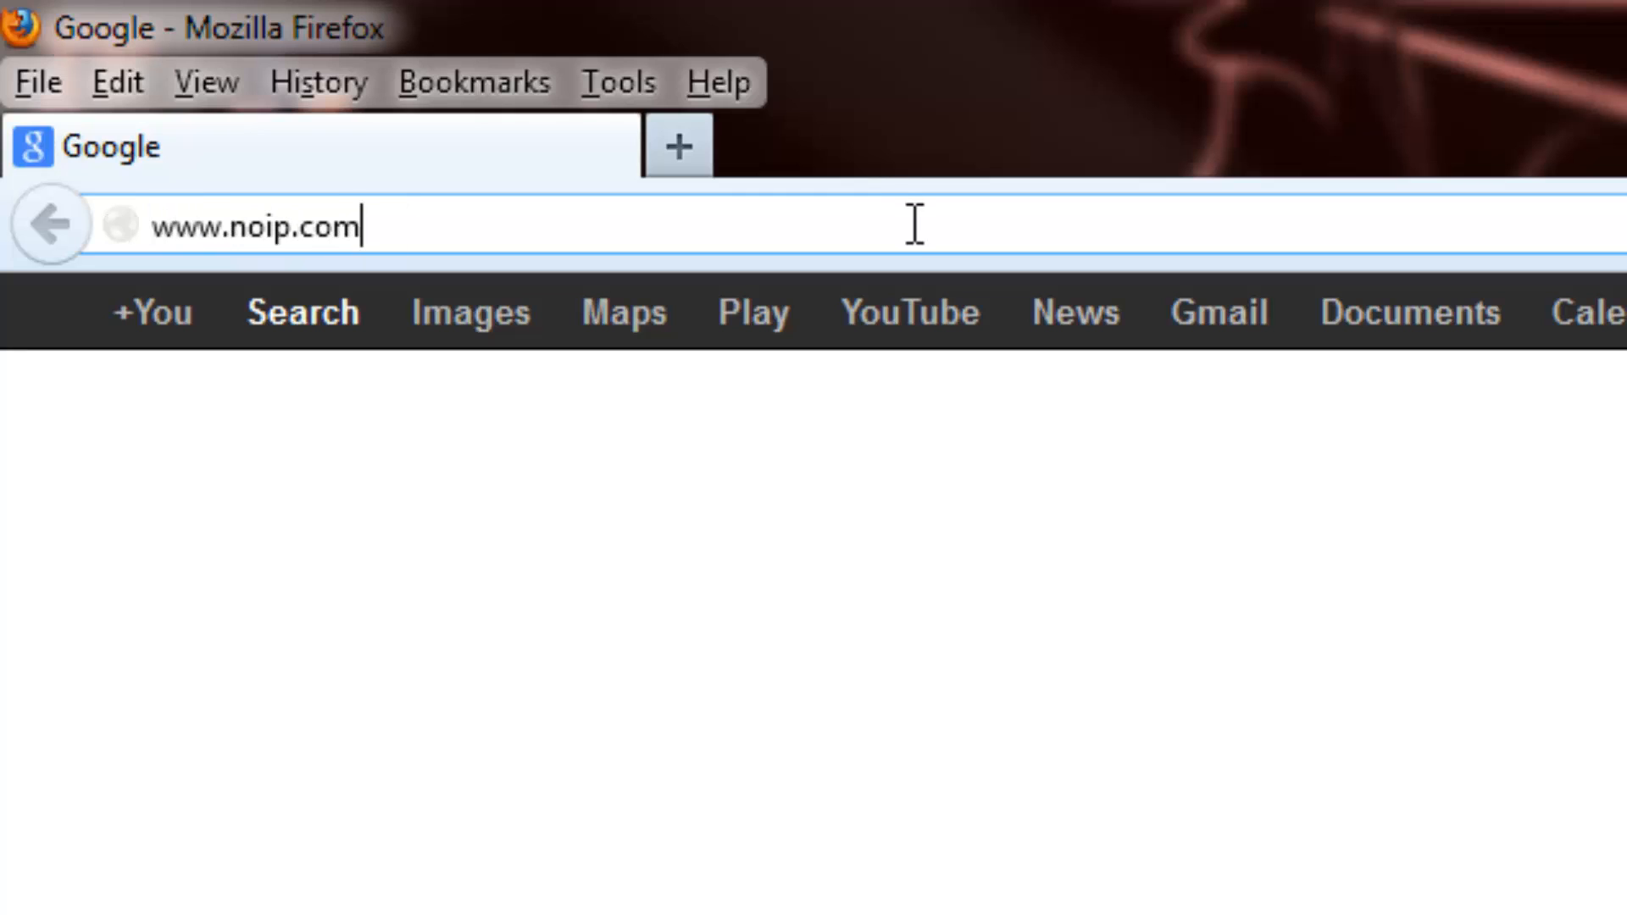
key("Return")
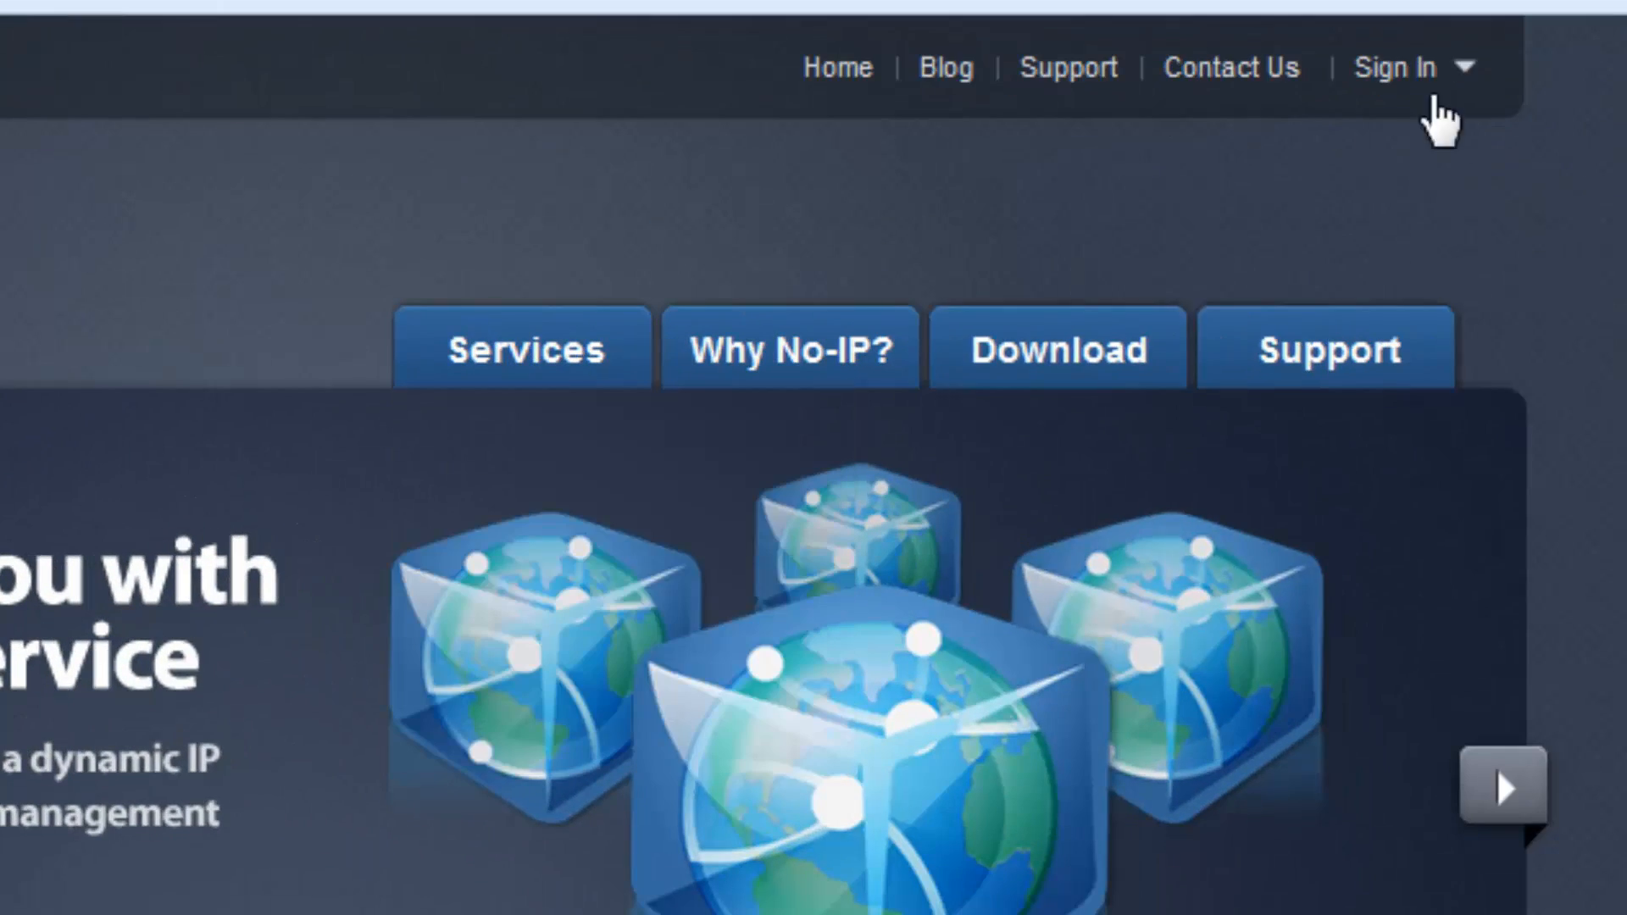
left_click(1383, 72)
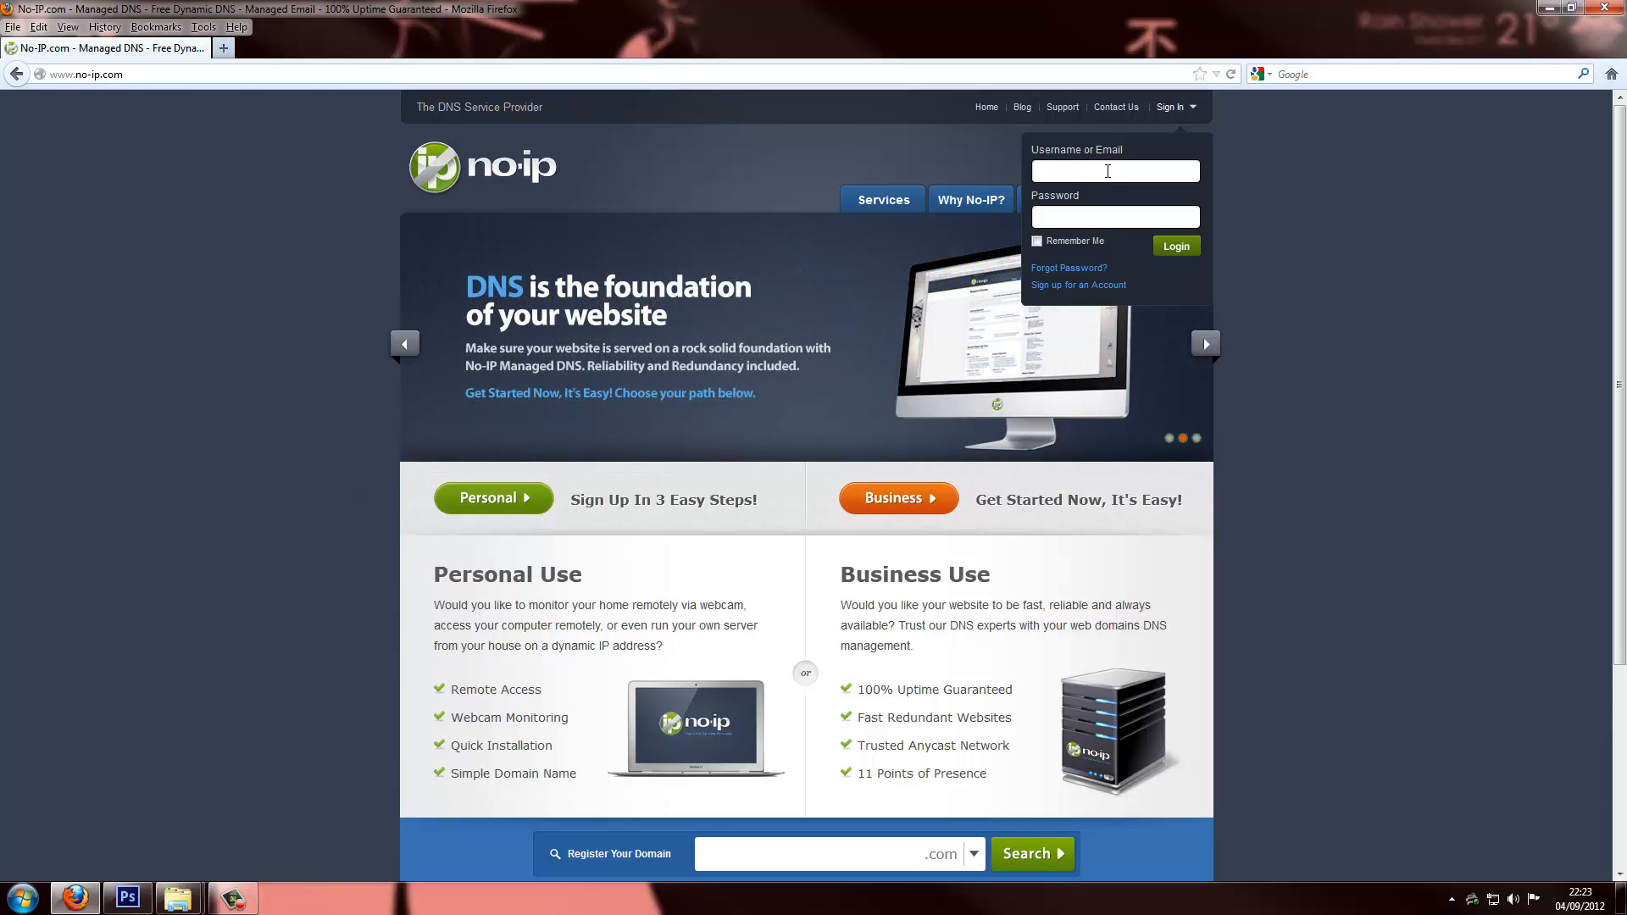
Log in to No-IP with the account e-mail and password
key("Tab")
type("**********")
key("Return")
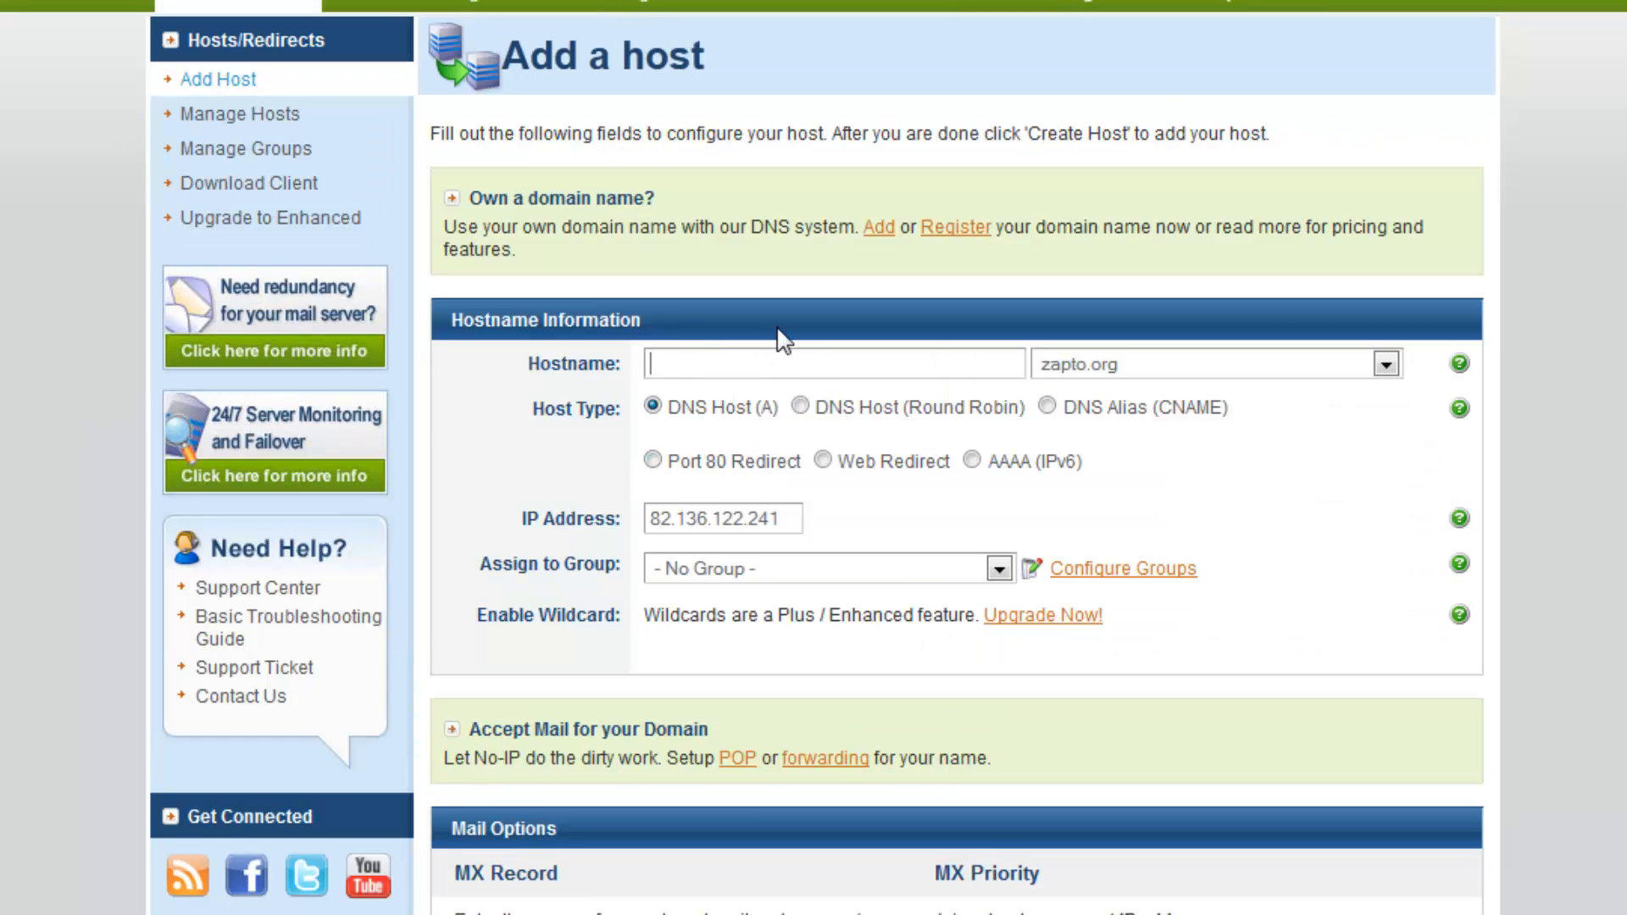
Enter mclovin as the hostname, pick hopto.org as its domain, and keep host type DNS Host (A)
type("mclovin")
left_click(1154, 373)
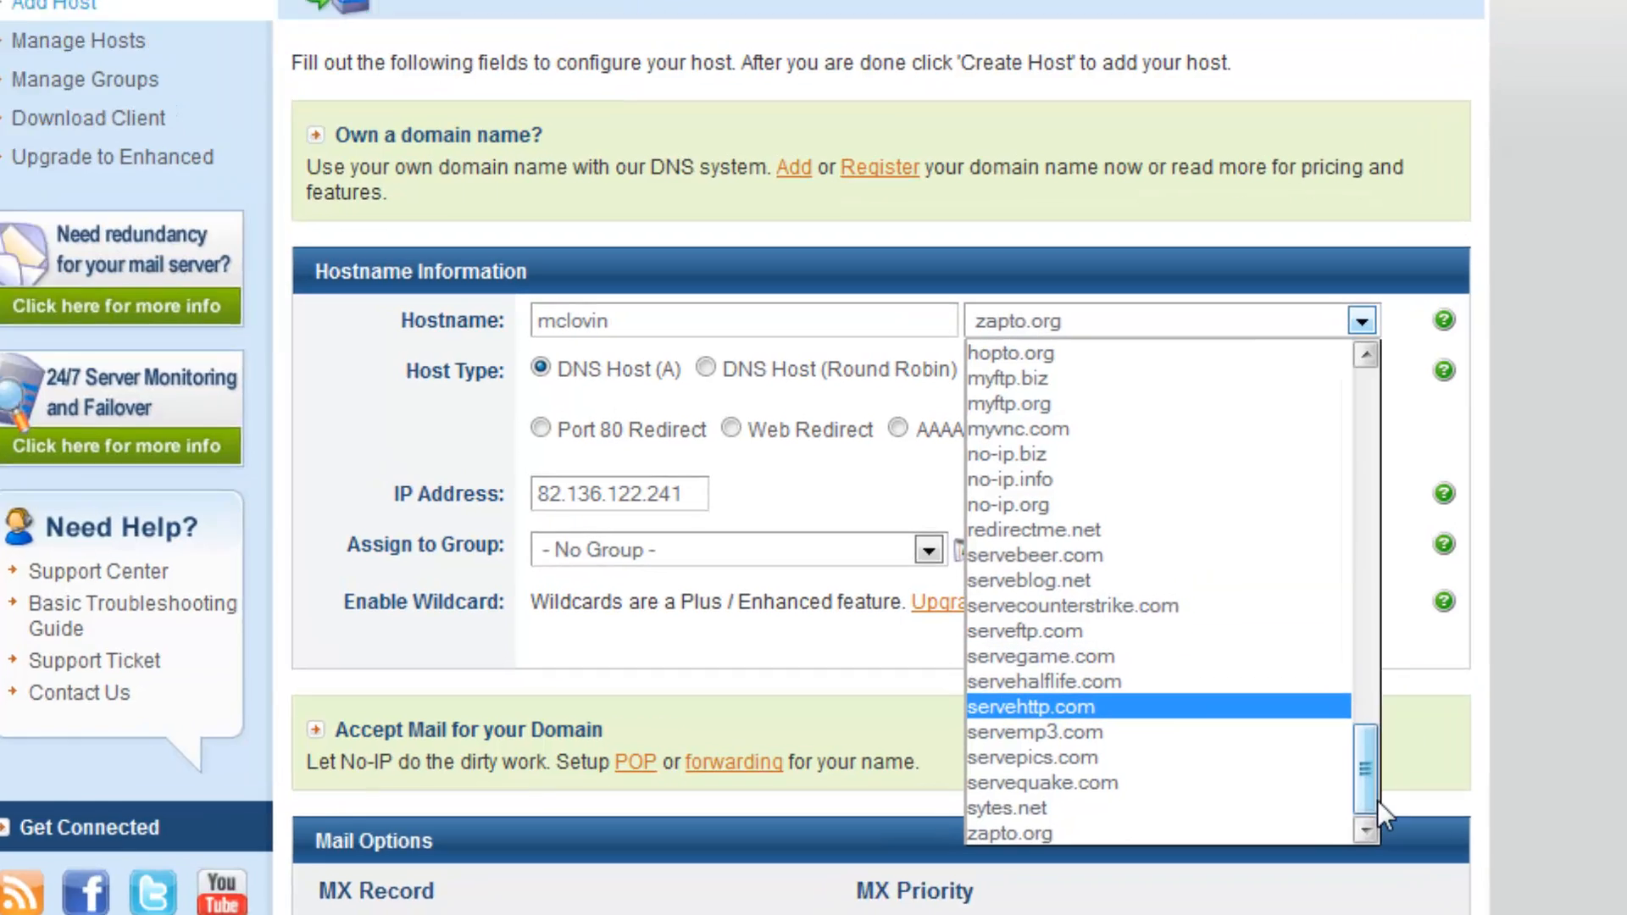
left_click_drag(1392, 795, 1395, 643)
left_click_drag(1315, 609, 1304, 282)
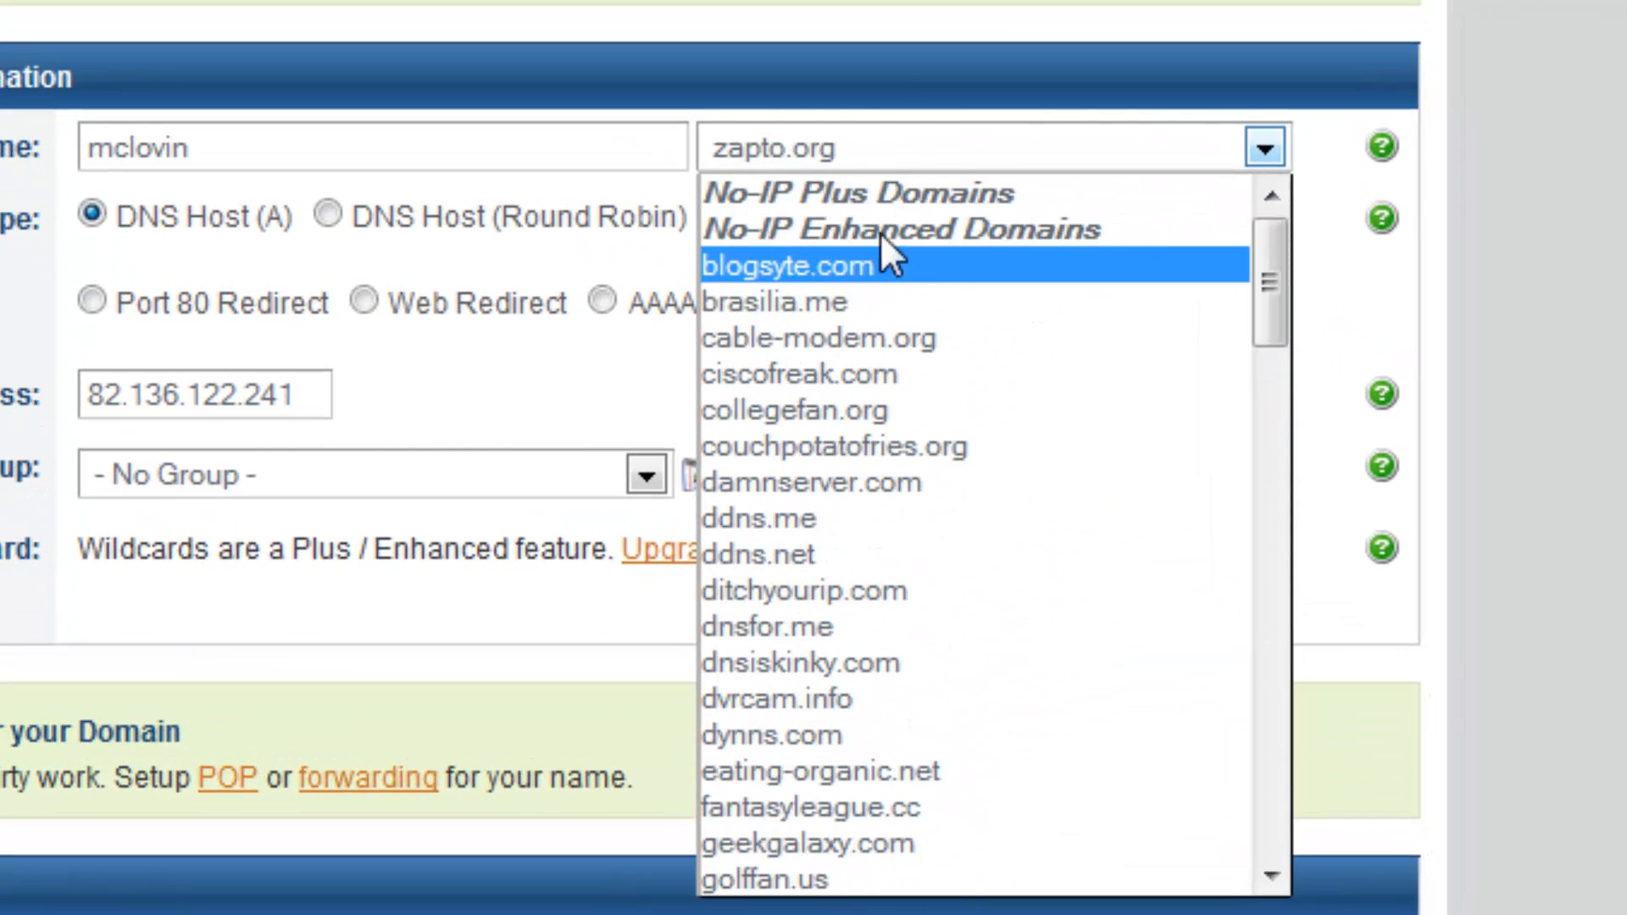
left_click_drag(1259, 261, 1254, 717)
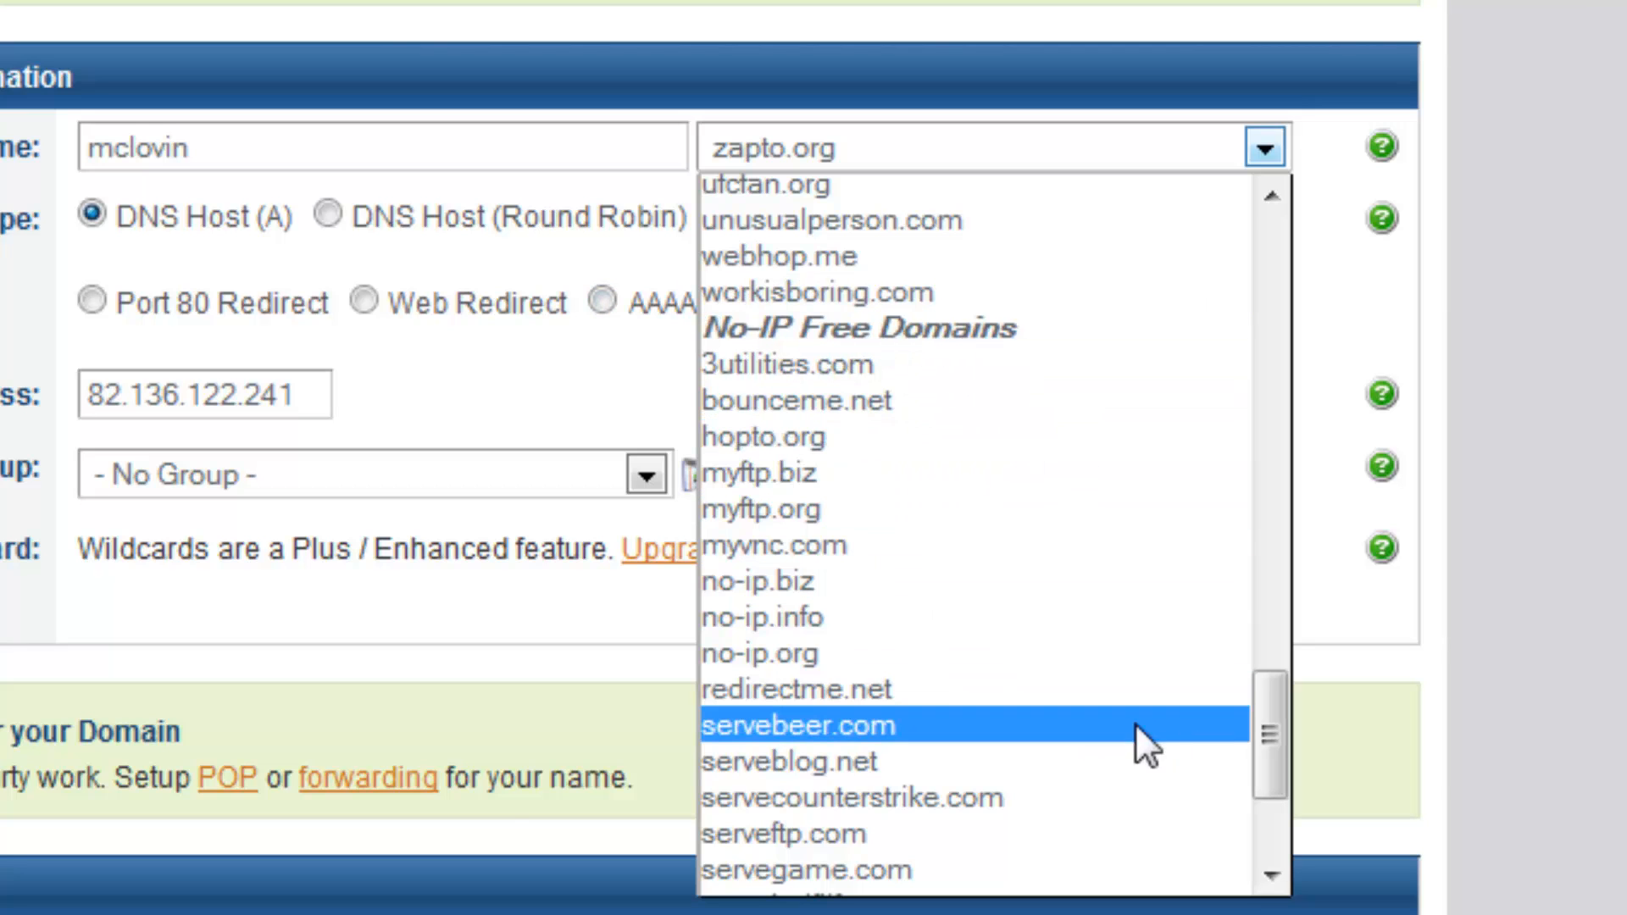
mouse_move(1270, 737)
left_mouse_down()
mouse_move(1268, 751)
mouse_move(1278, 725)
left_mouse_up()
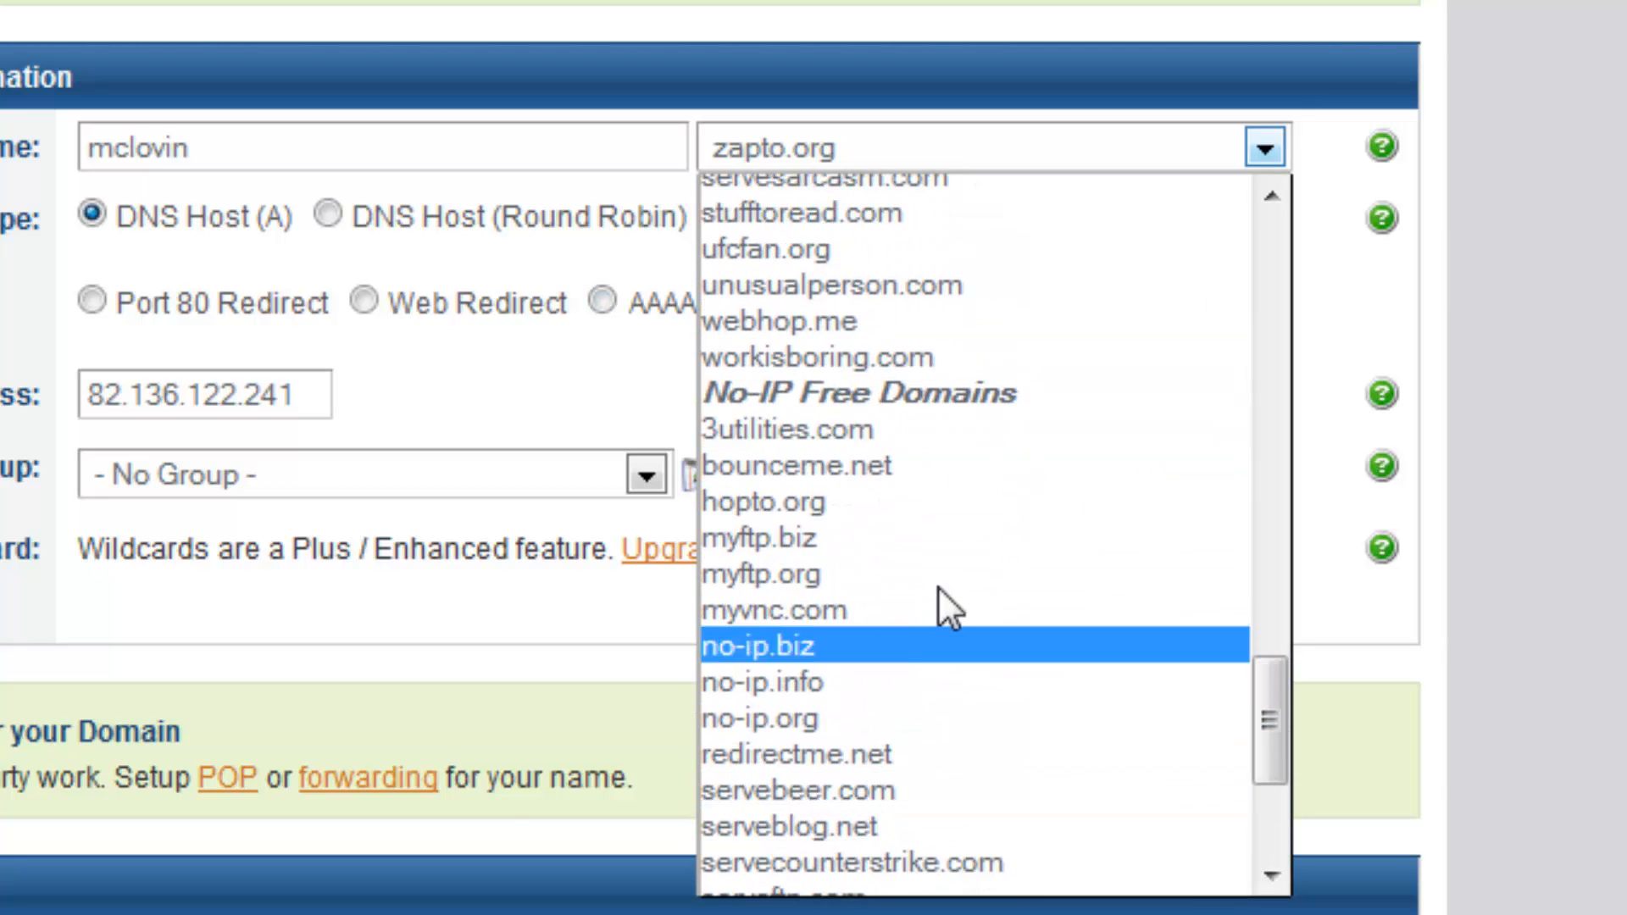
left_click(767, 502)
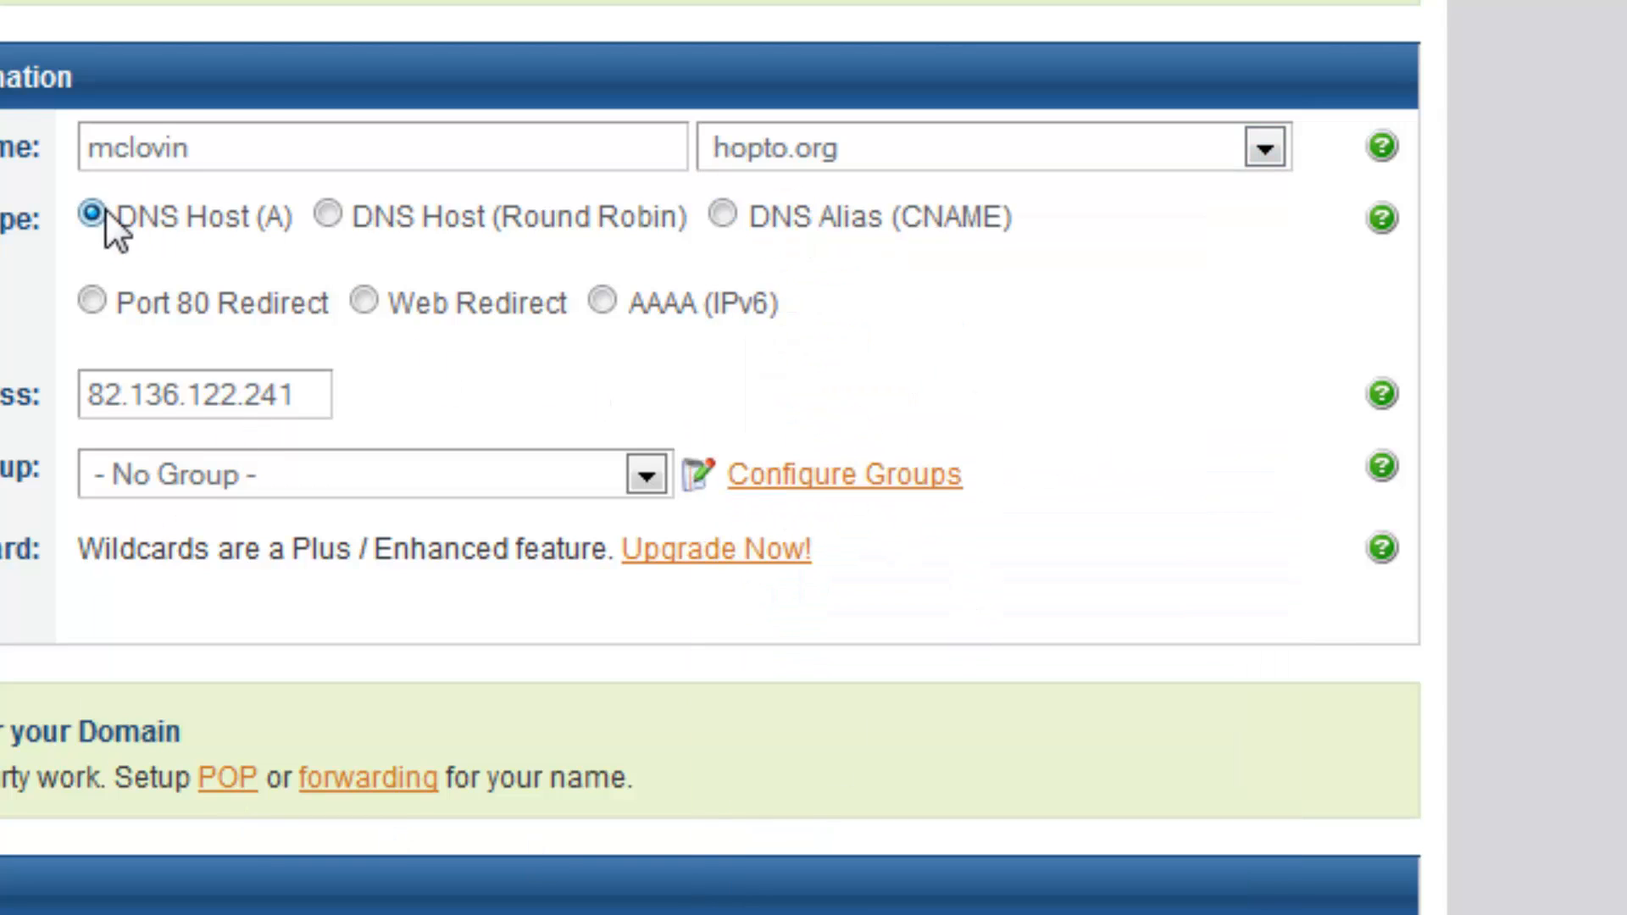
left_click_drag(302, 222, 117, 212)
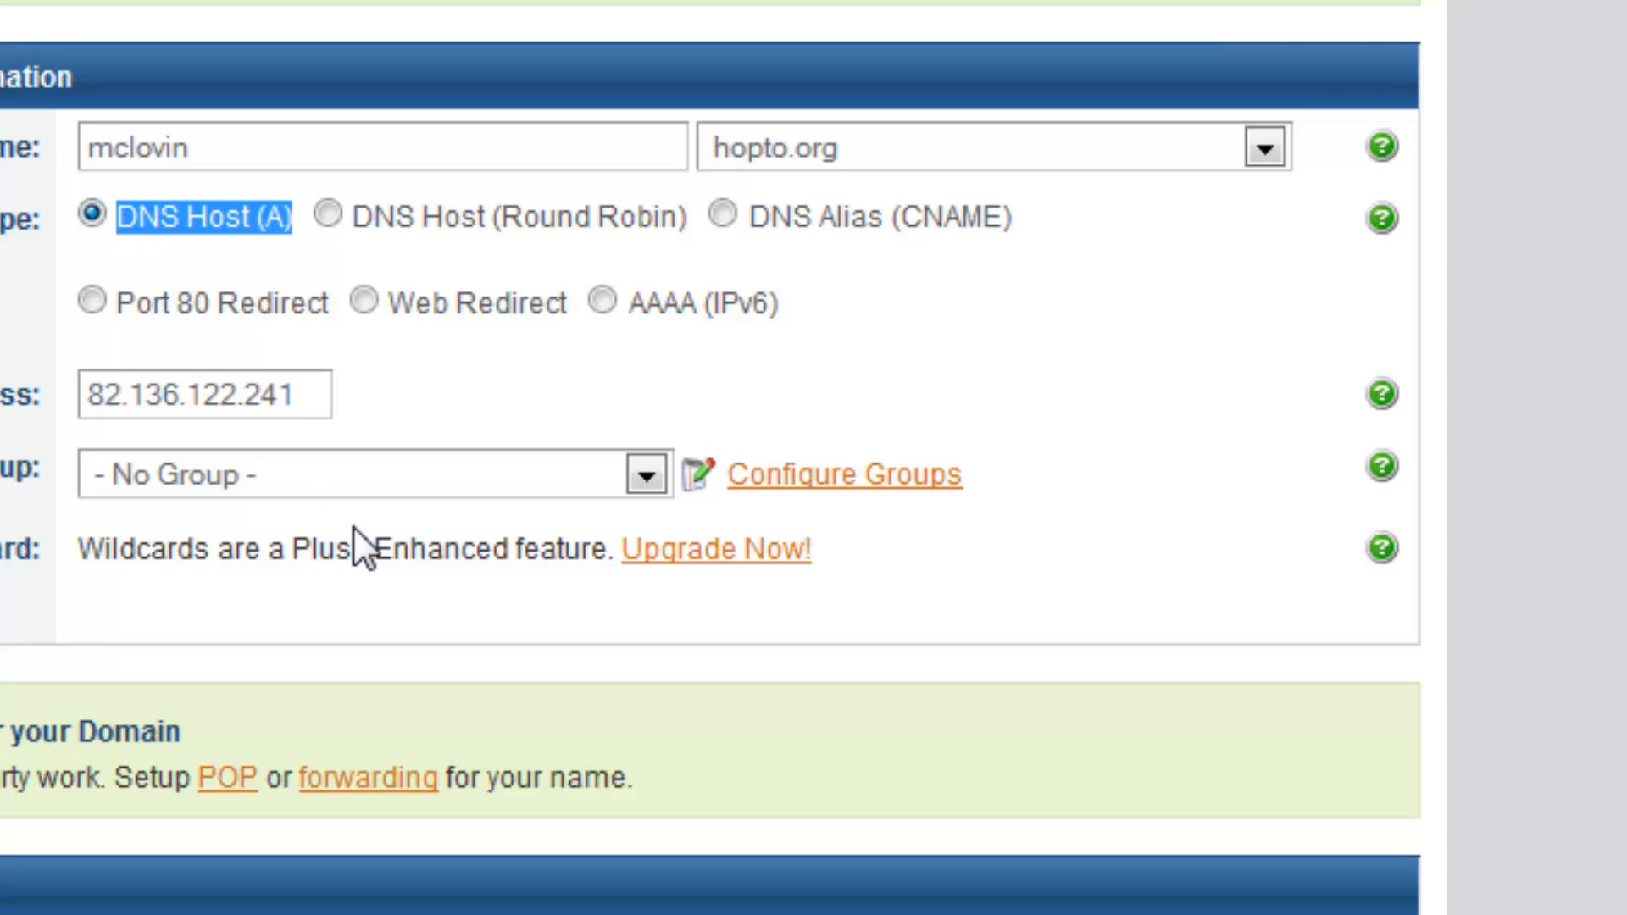
left_click(1066, 426)
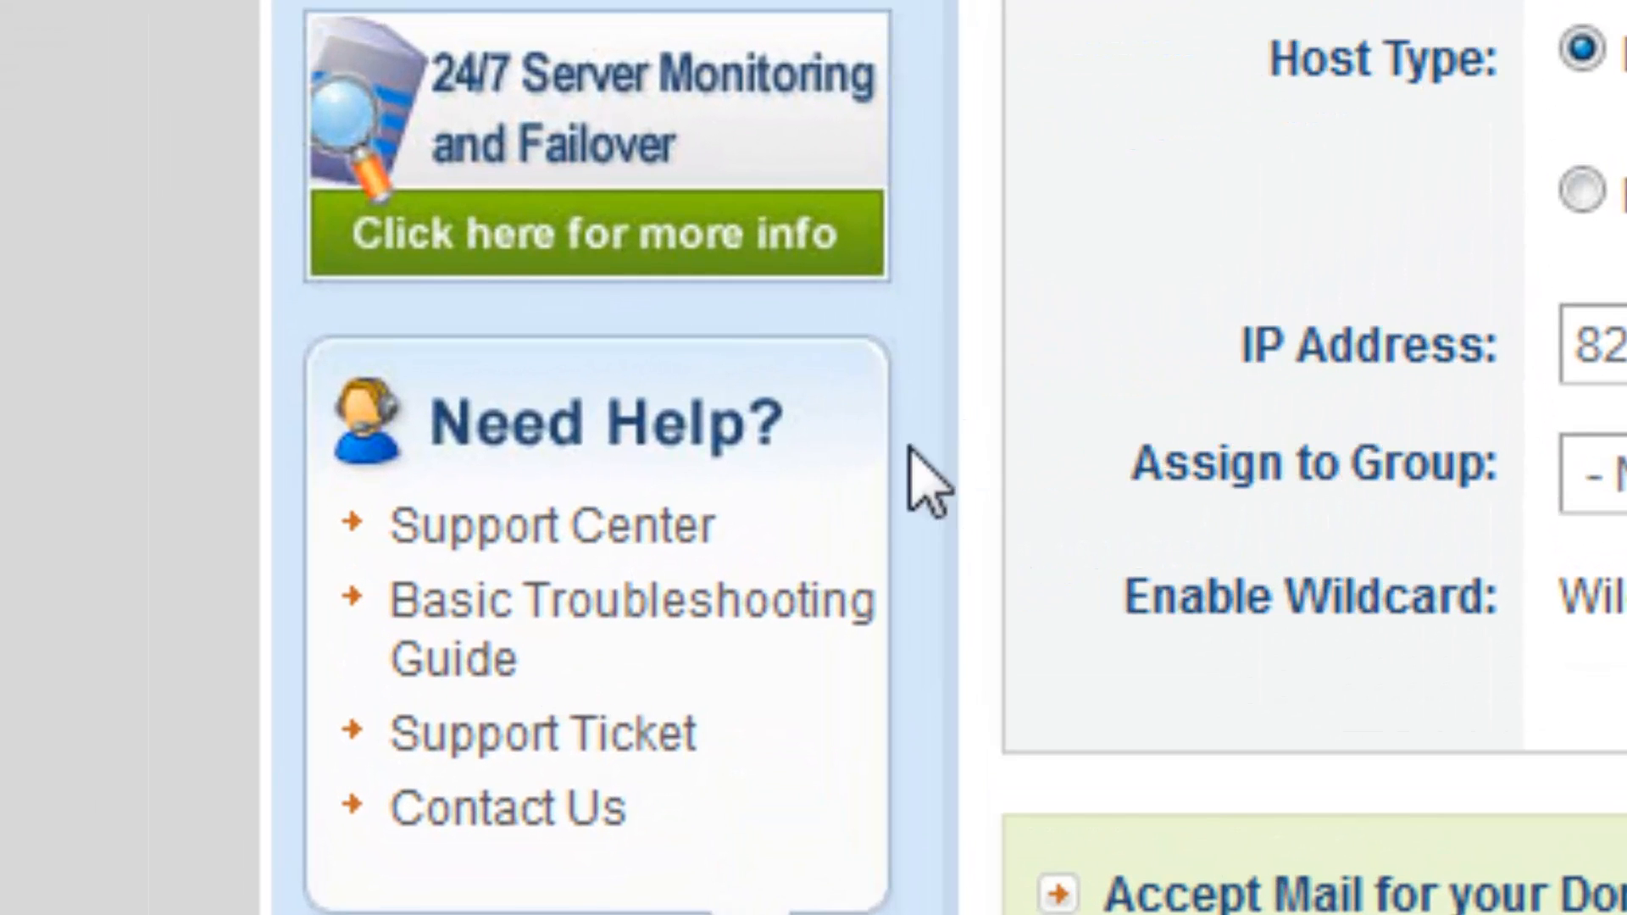
left_click_drag(279, 489, 136, 483)
left_click_drag(449, 424, 567, 515)
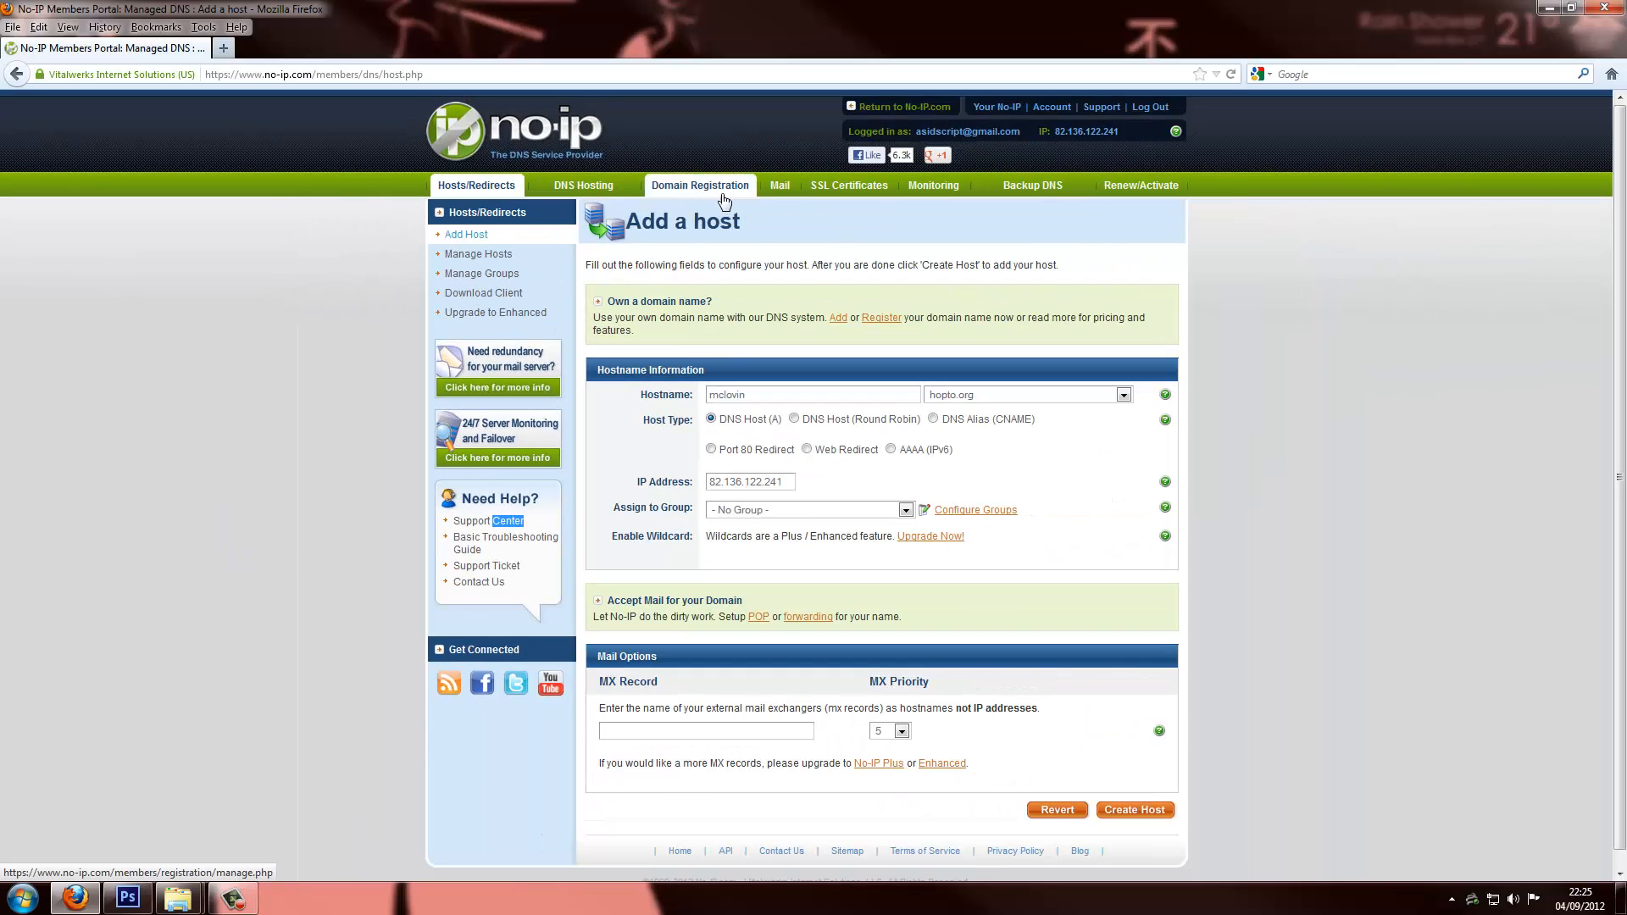
Open Manage Hosts and select the account's hopto.org hostname for copying
left_click(470, 255)
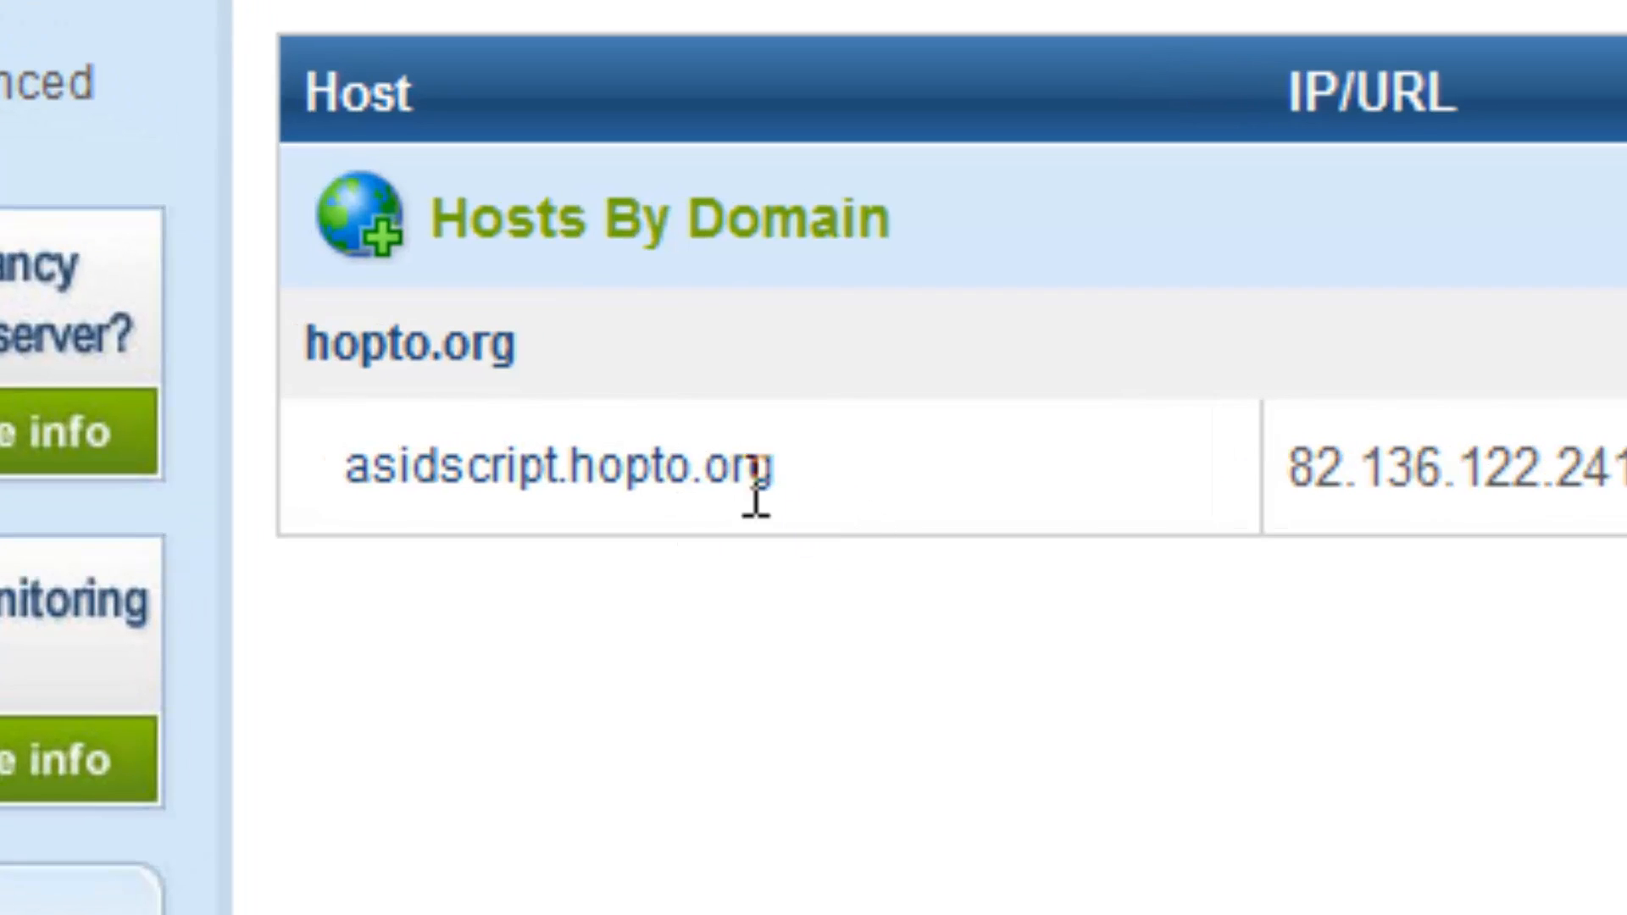
left_click_drag(744, 477, 352, 487)
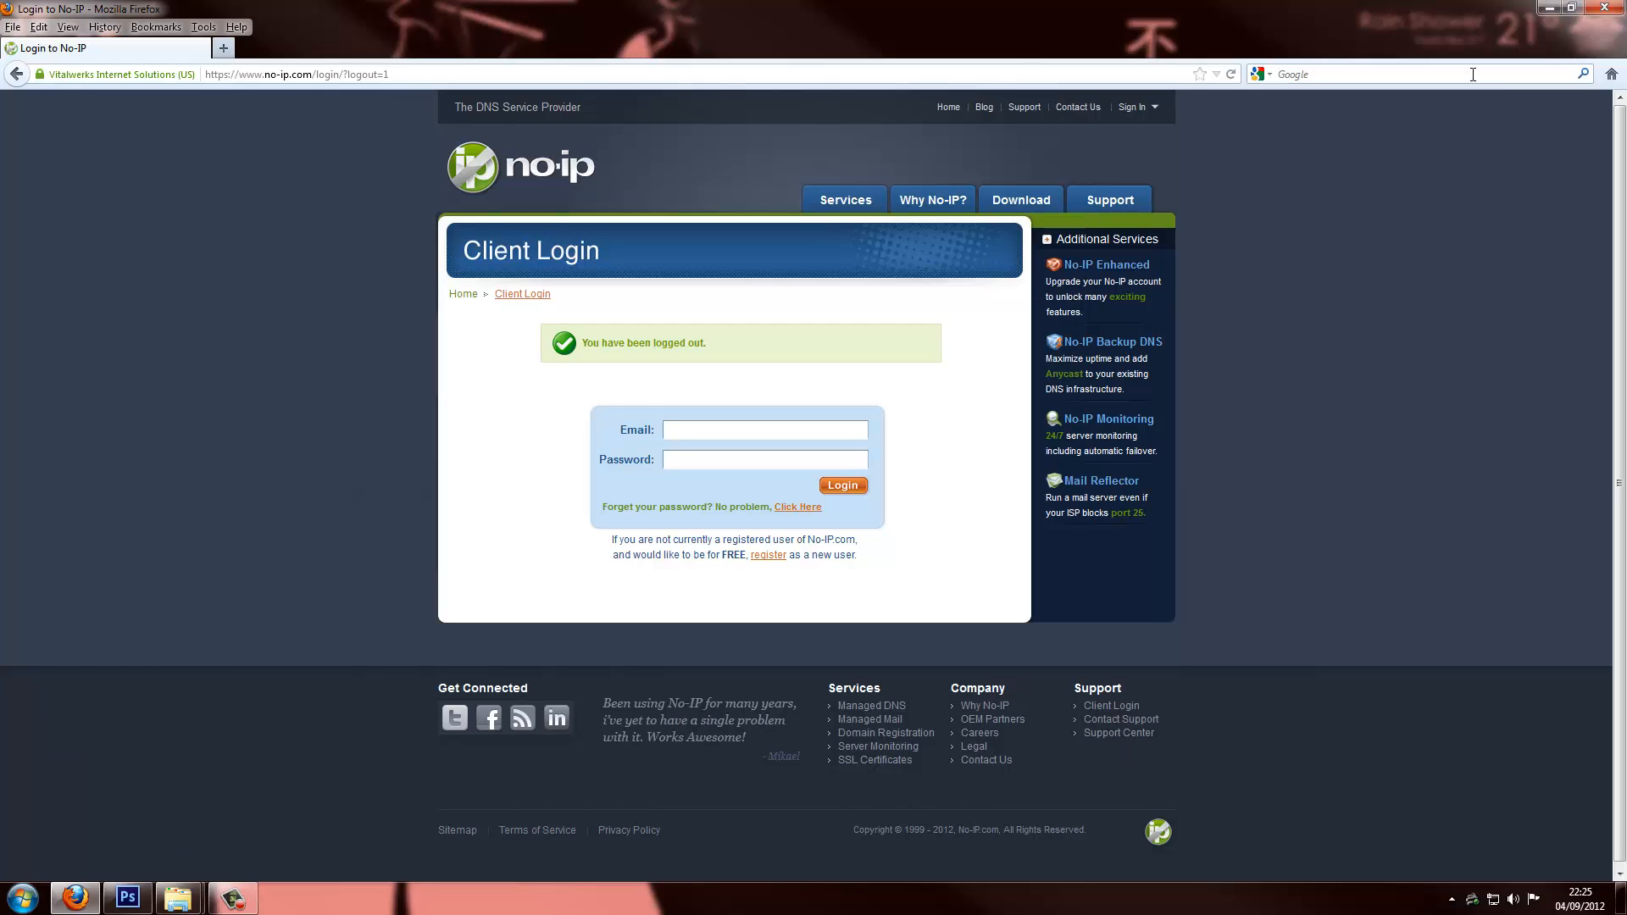
Load the router admin page at 192.168.1.1
left_click(1611, 74)
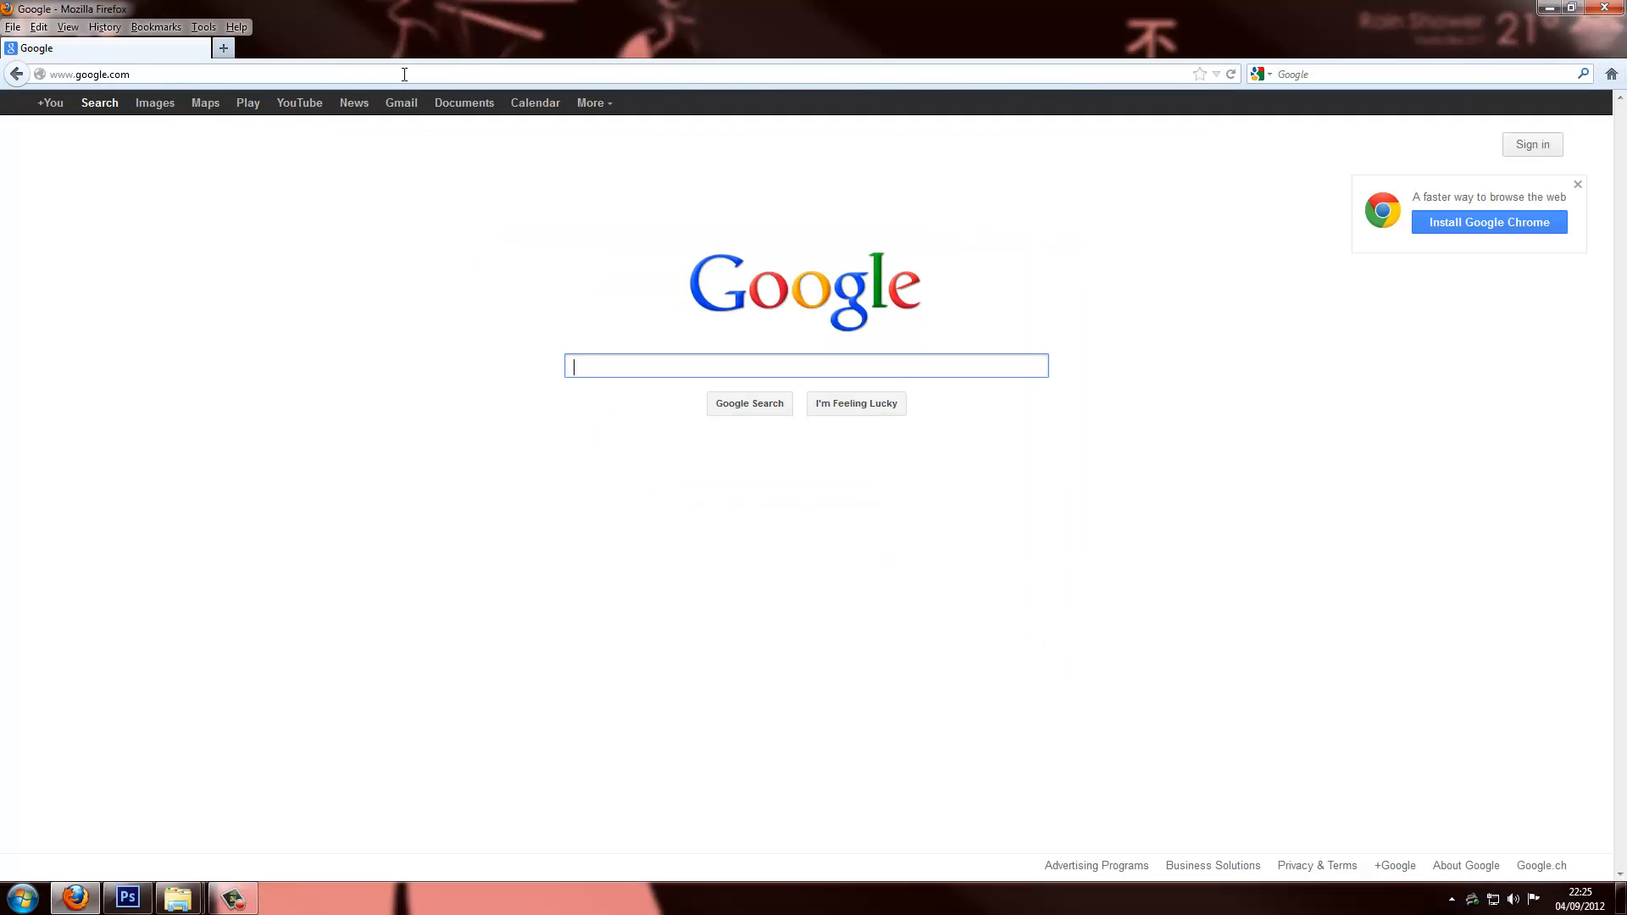
left_click(479, 68)
key("BackSpace")
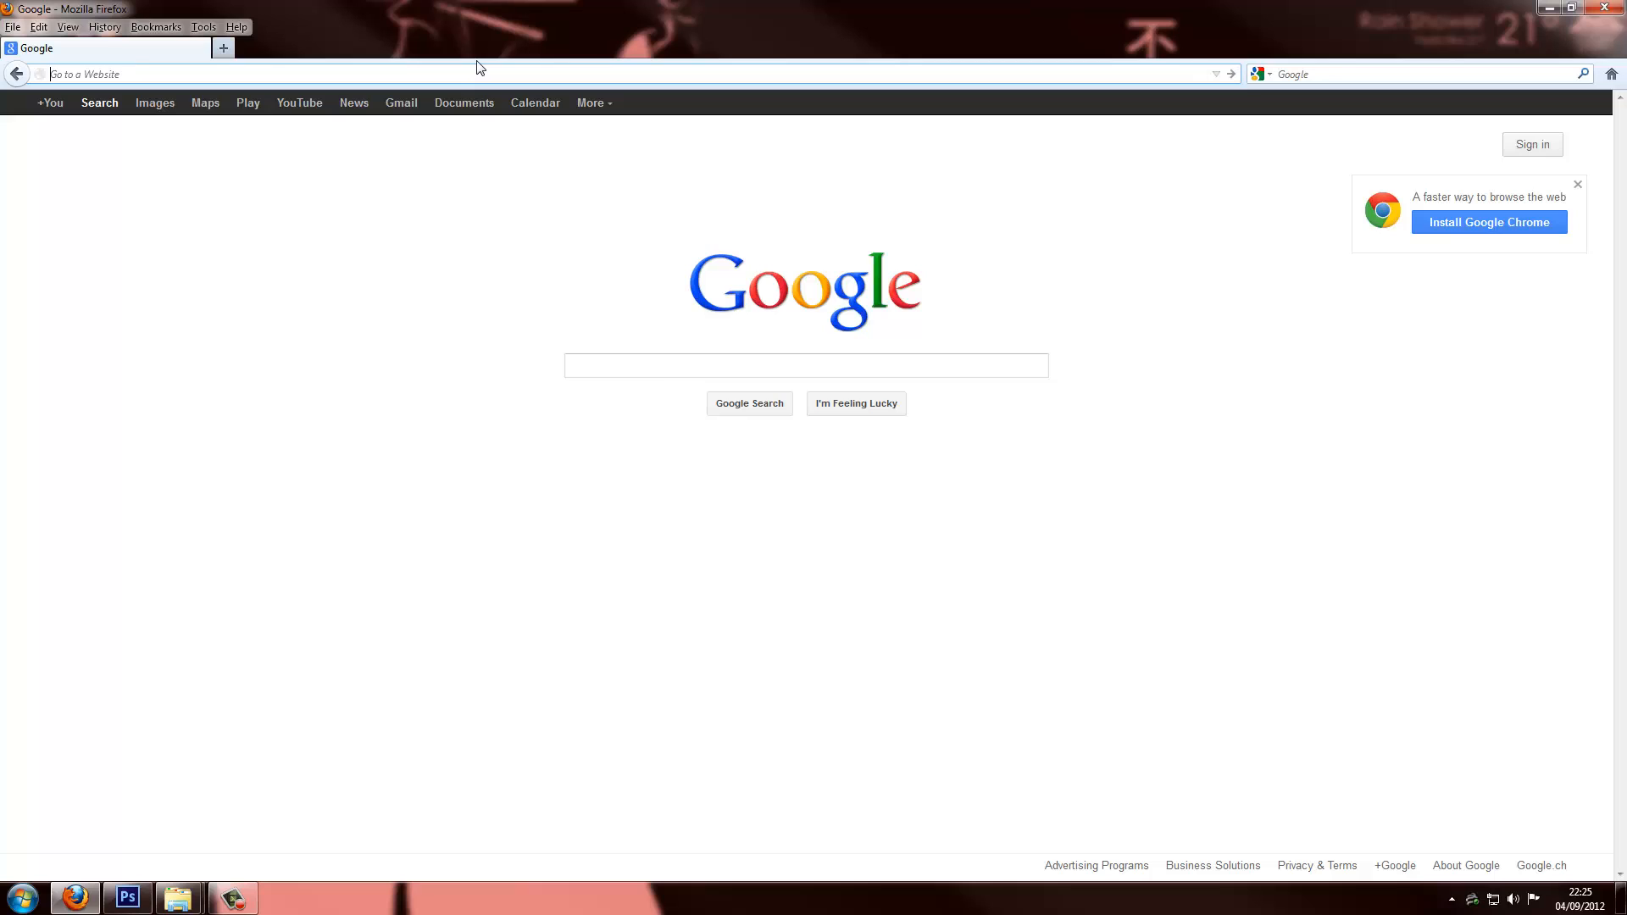
type("192.168.1.1")
key("Return")
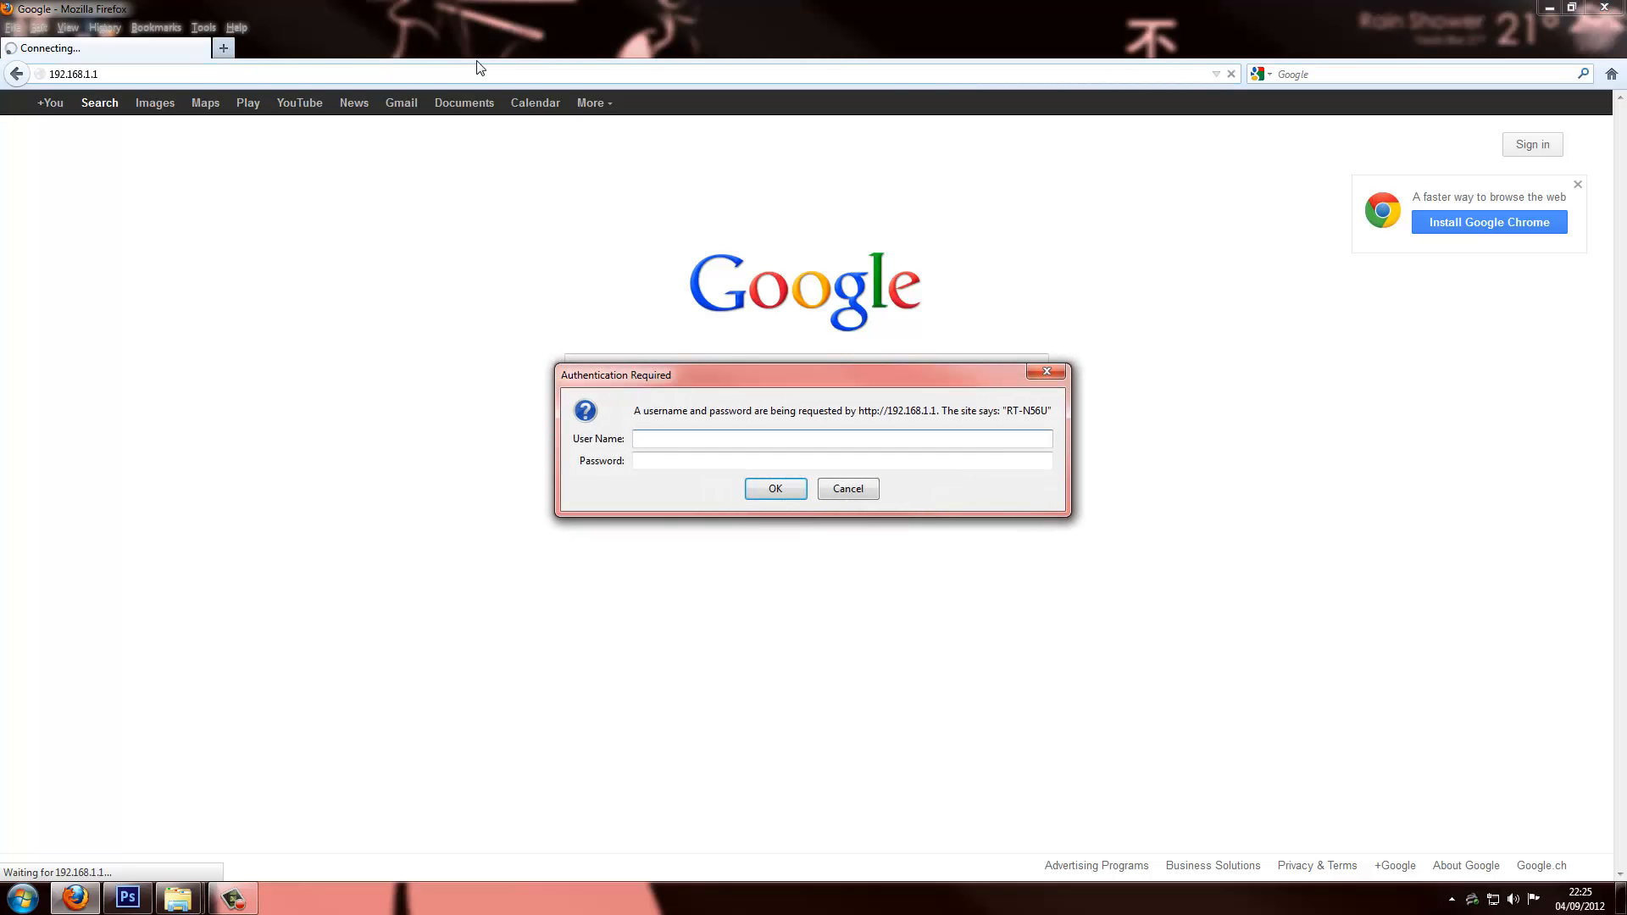
Sign in to the router as admin with its password
type("admin")
key("Tab")
type("•••••••••")
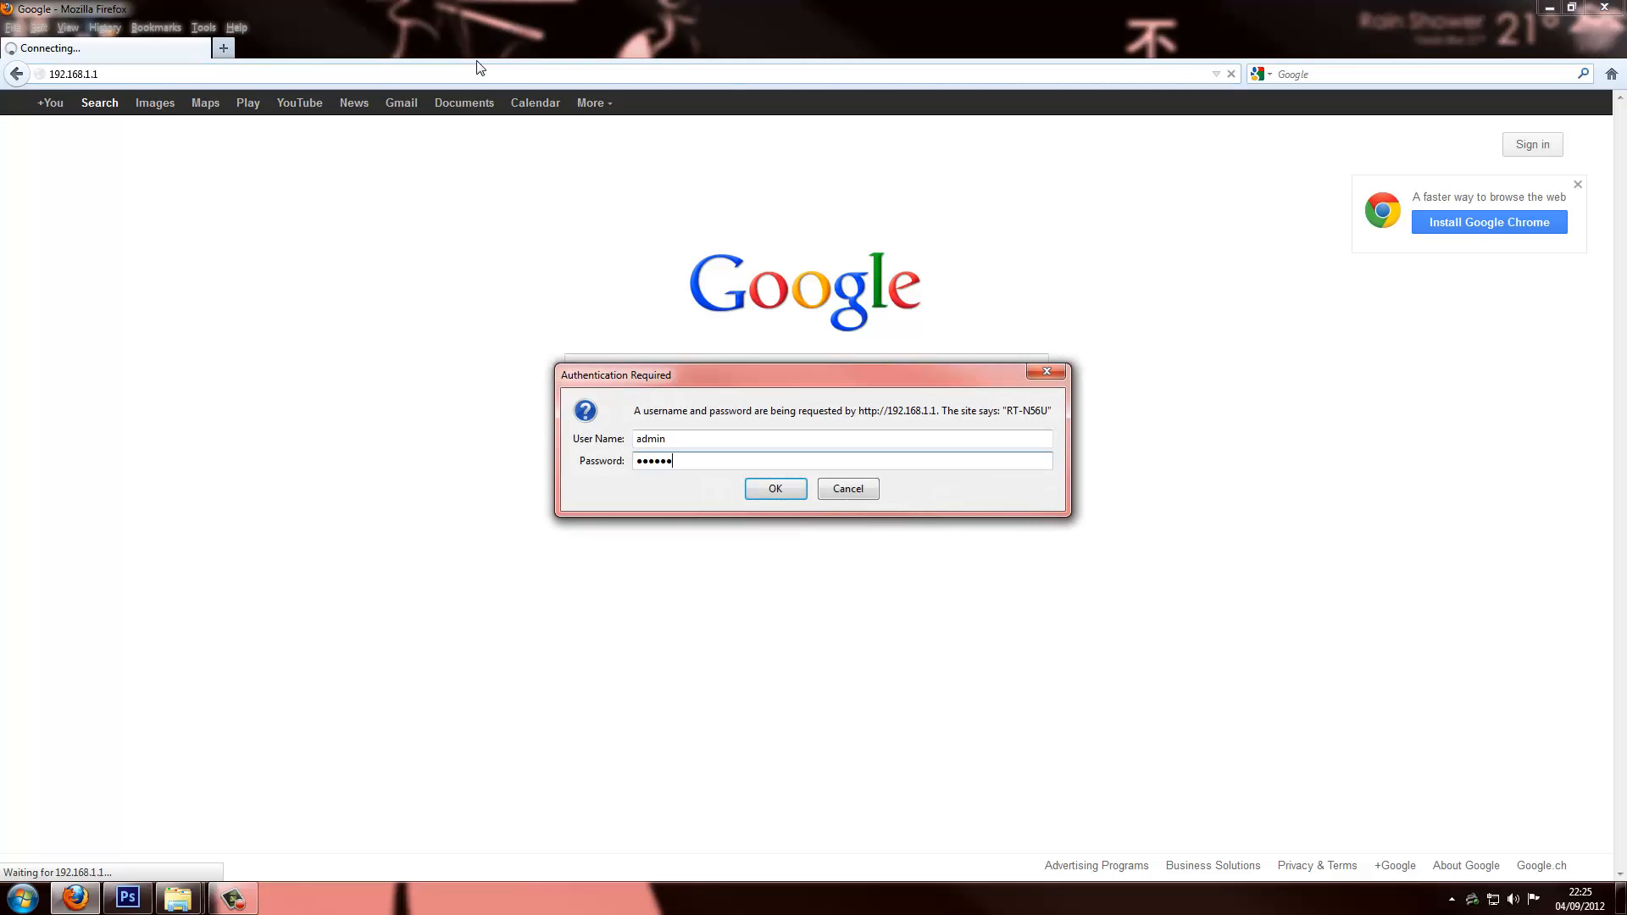
key("Return")
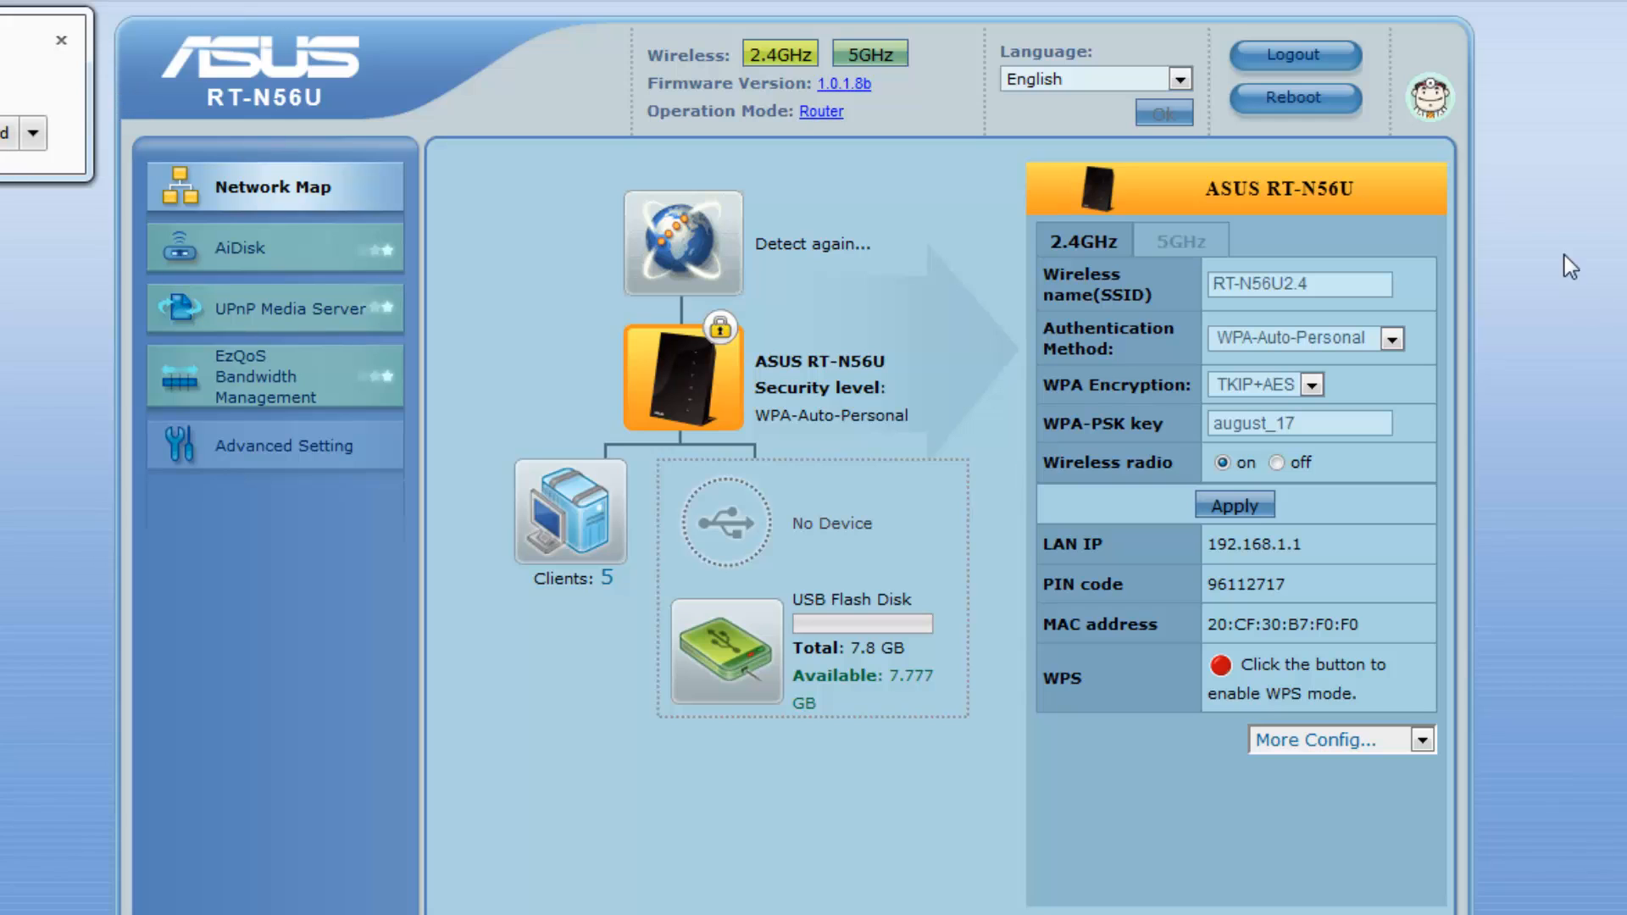
Delete the Server port forwarding rule for port 5001 and apply the change
left_click(272, 462)
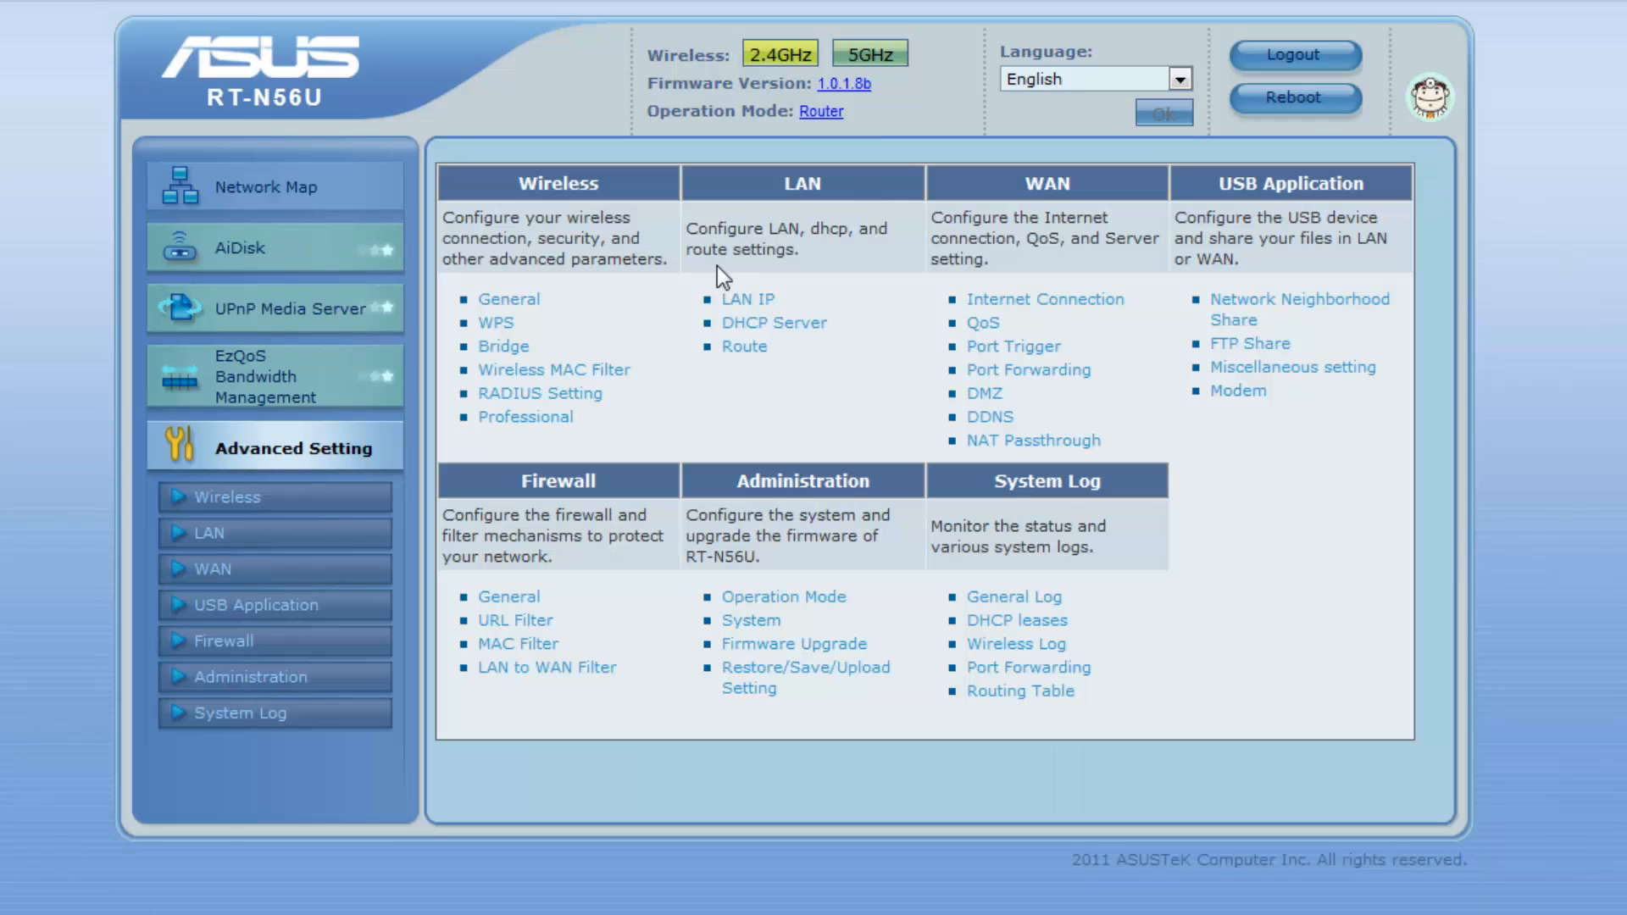
left_click(990, 373)
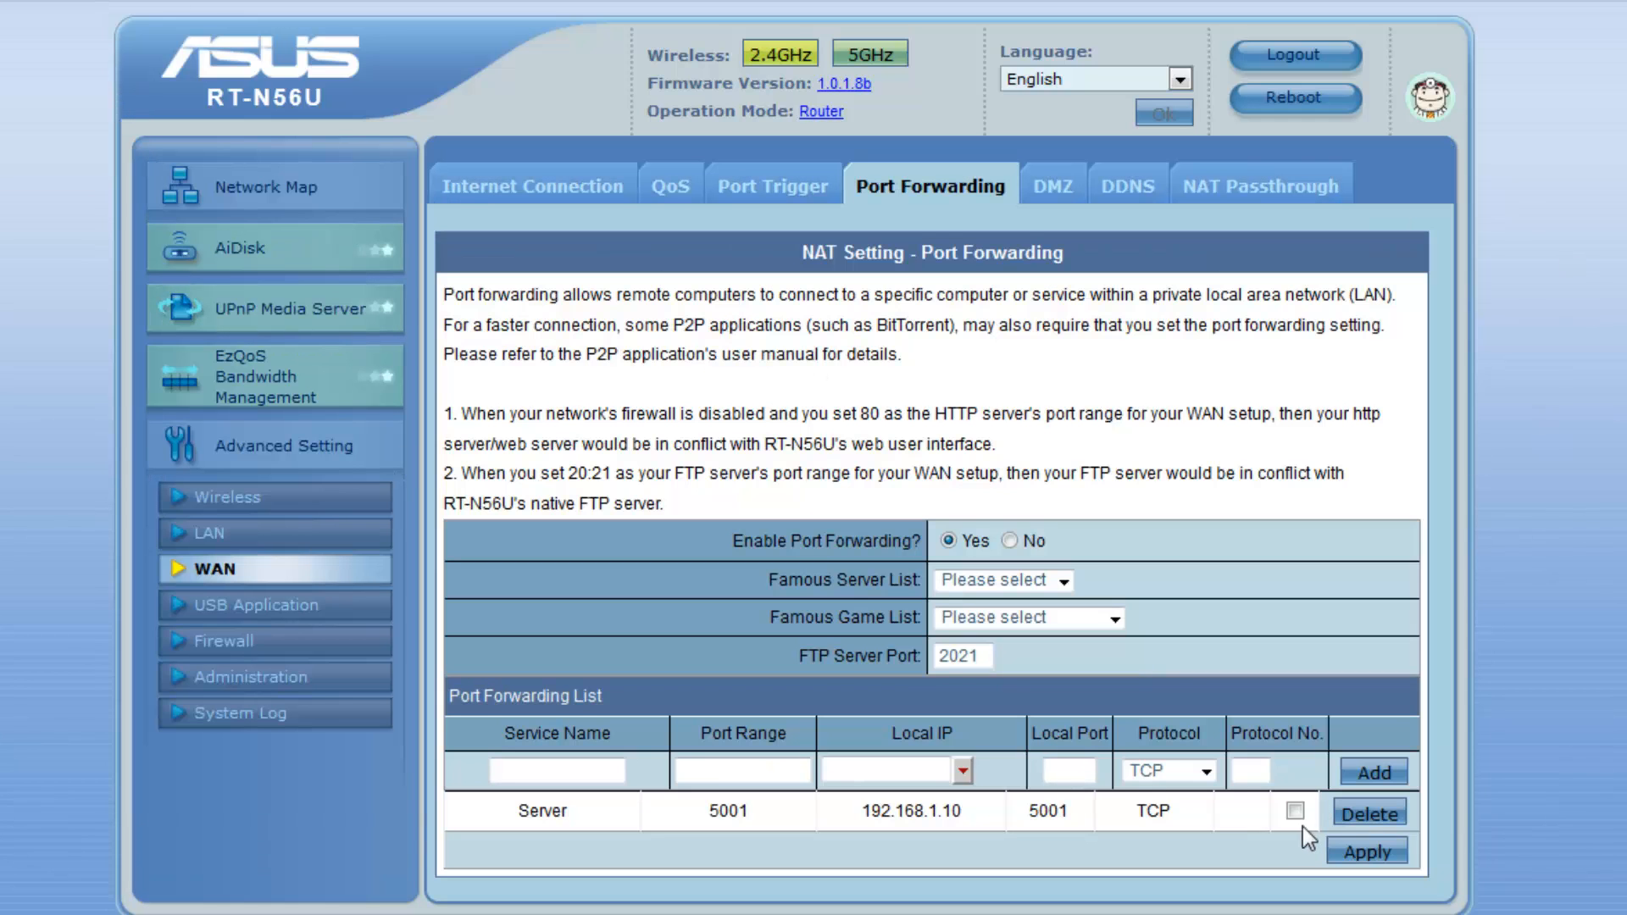
left_click(1296, 812)
left_click(1370, 814)
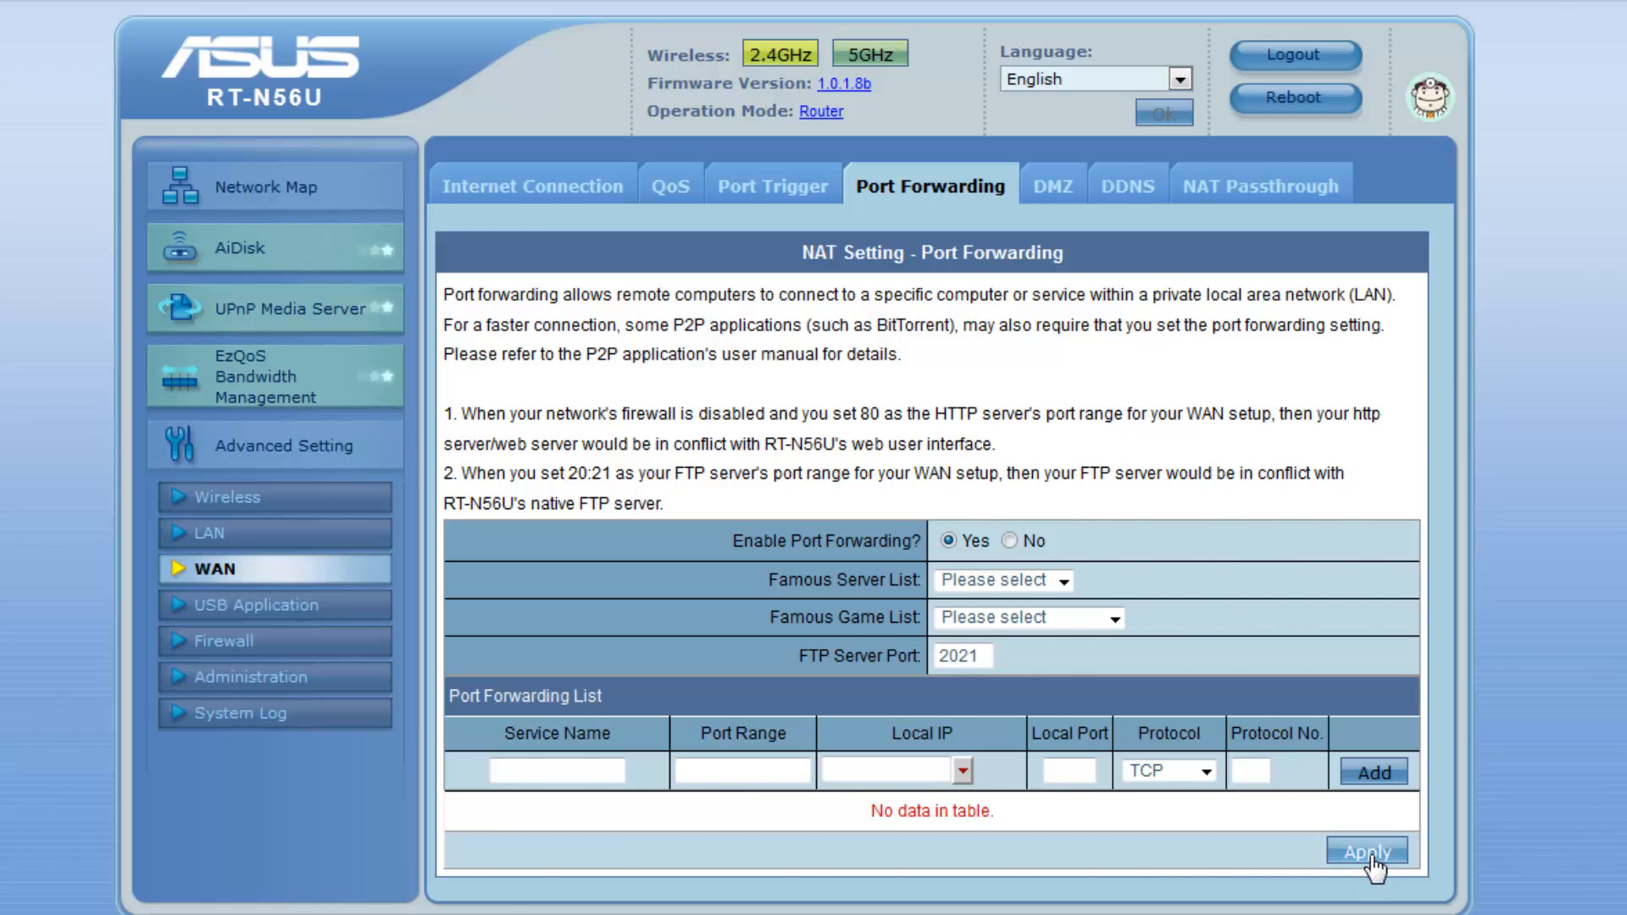
left_click(1366, 851)
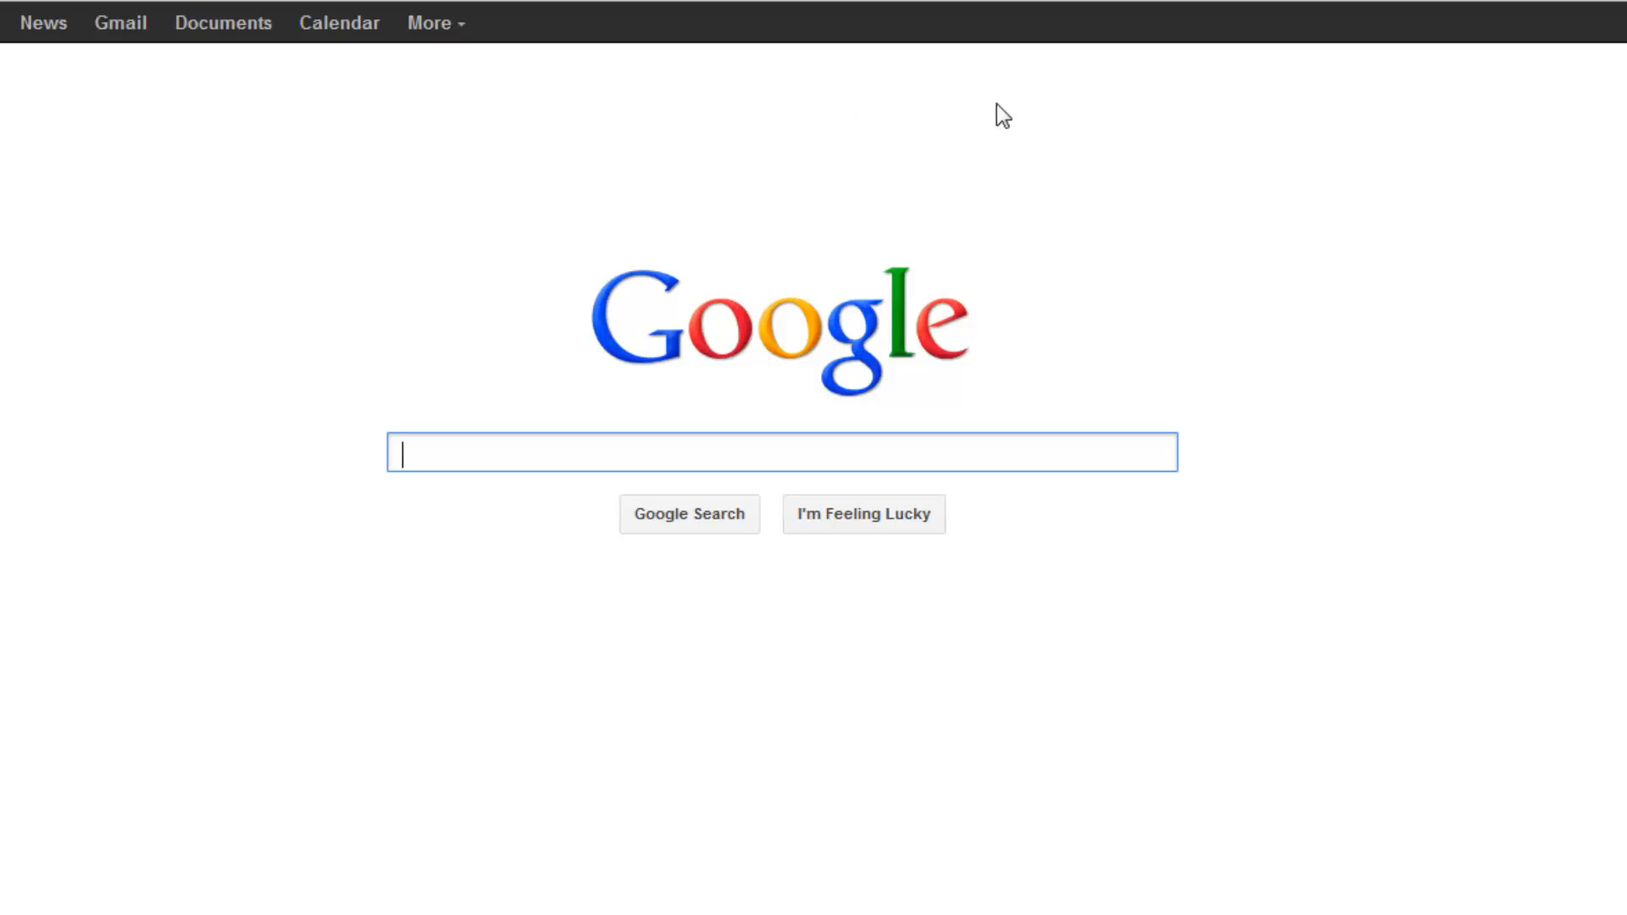
key("ctrl+l")
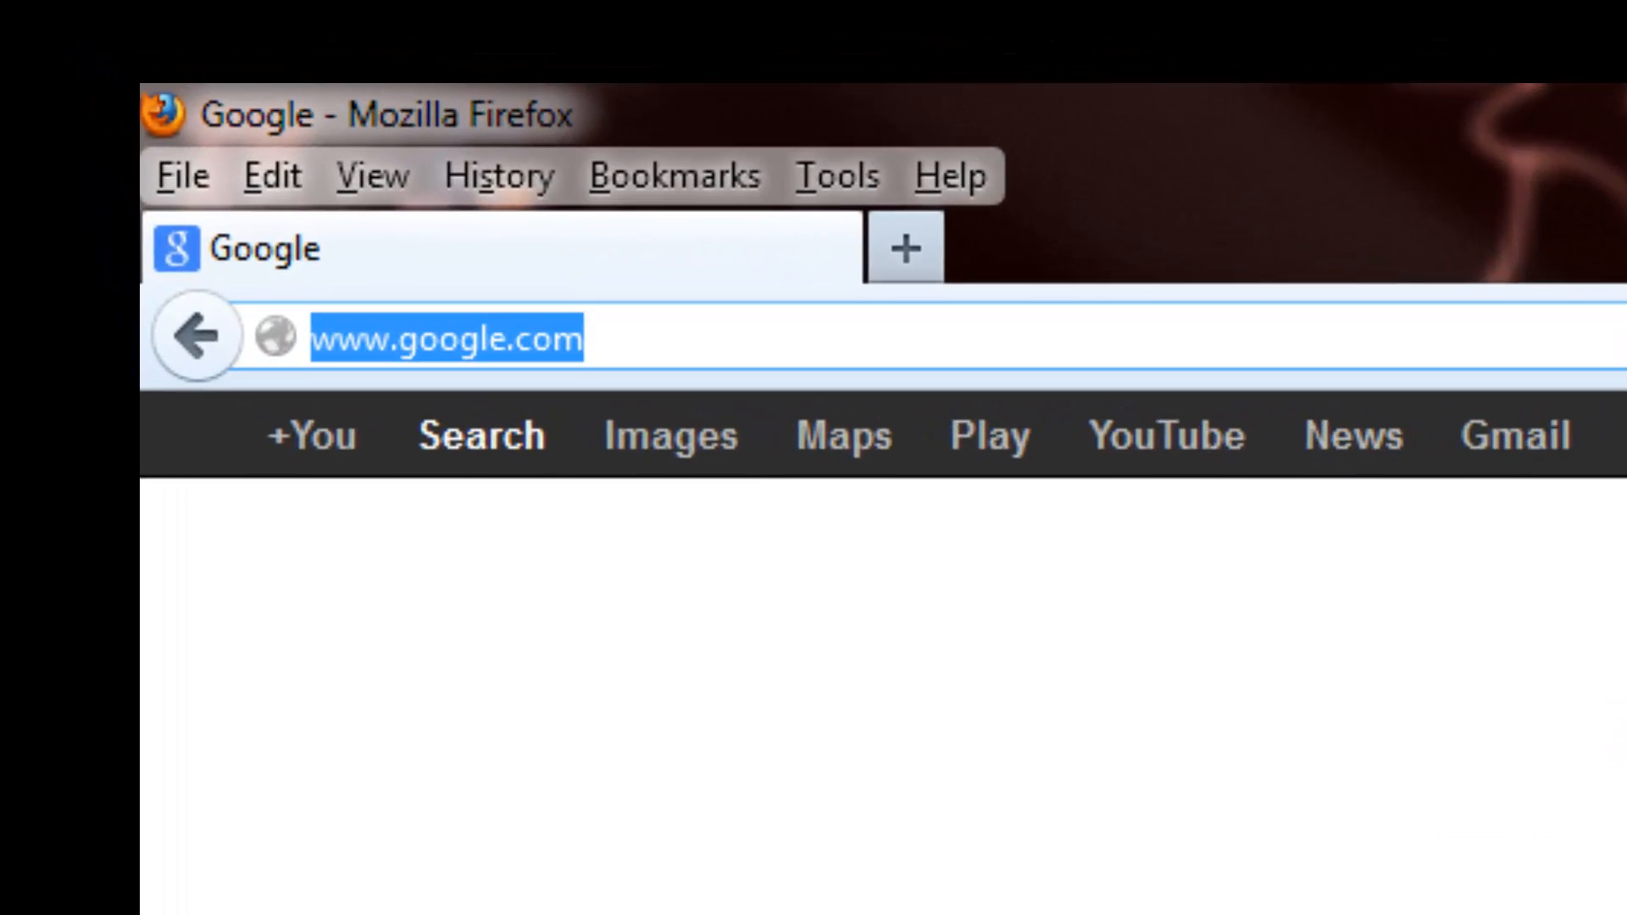
type("http")
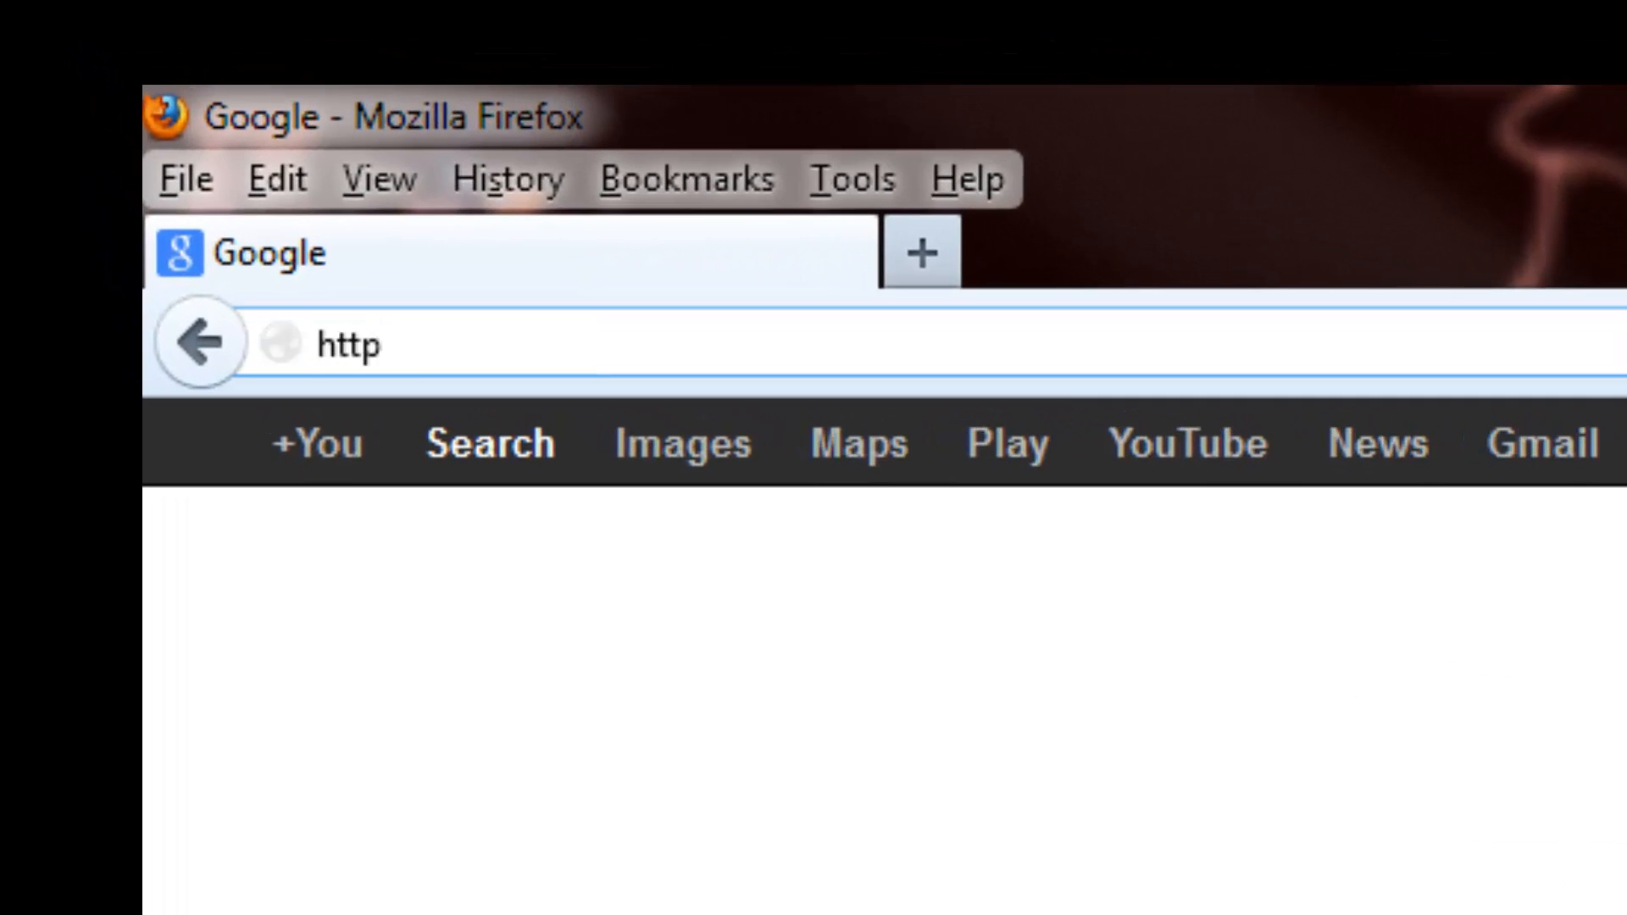
type("://asidscri")
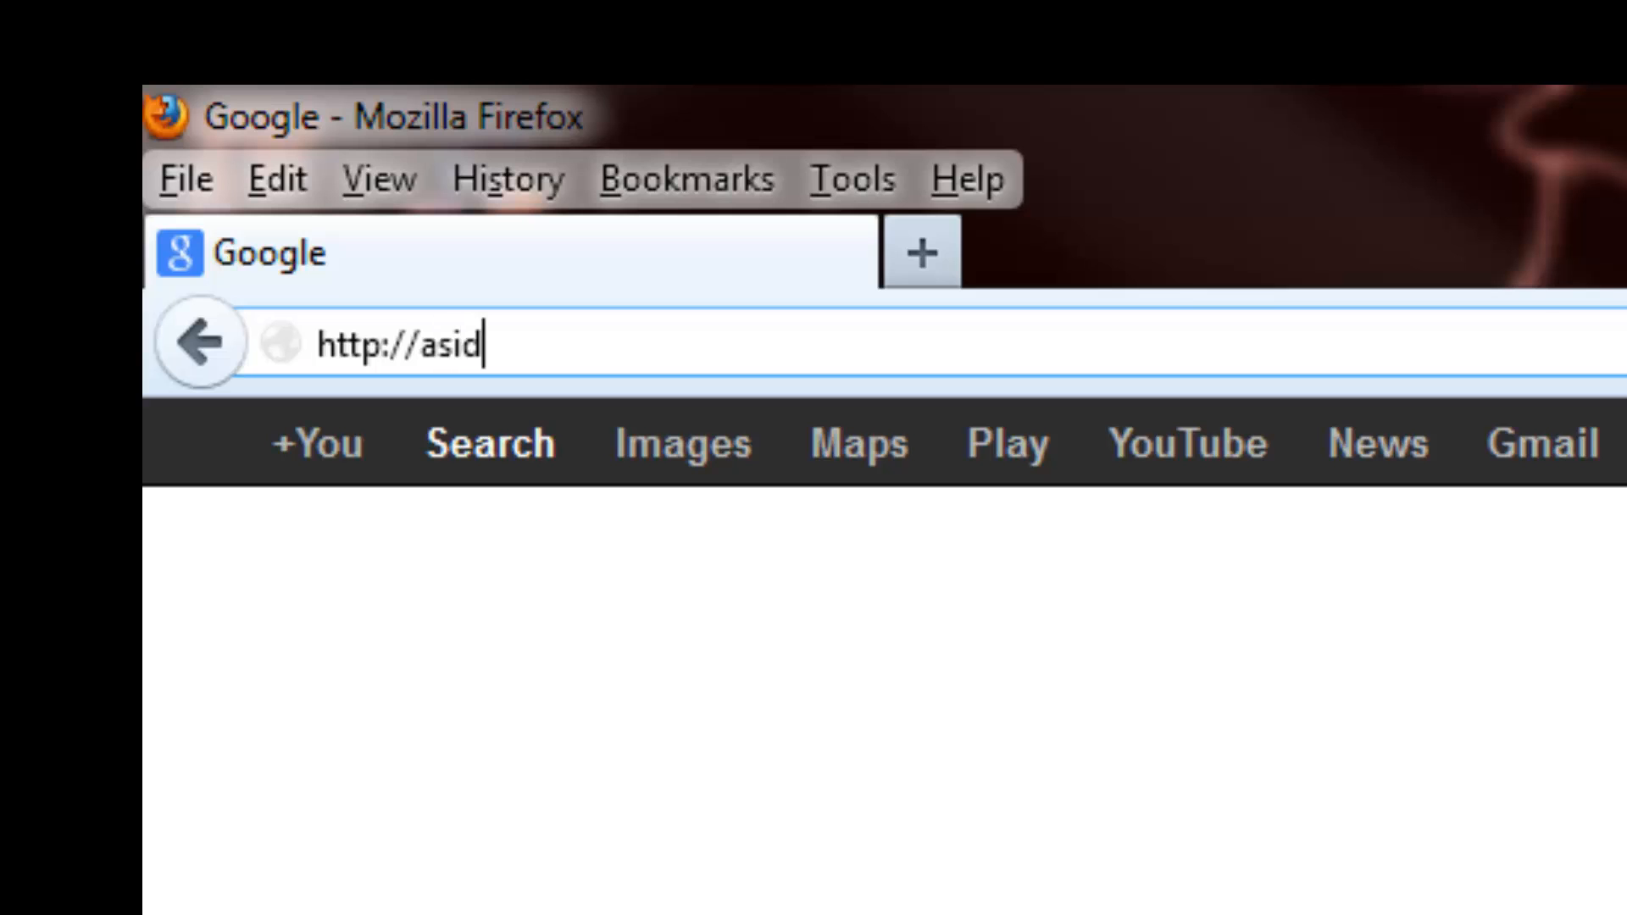
type("pt.hopto")
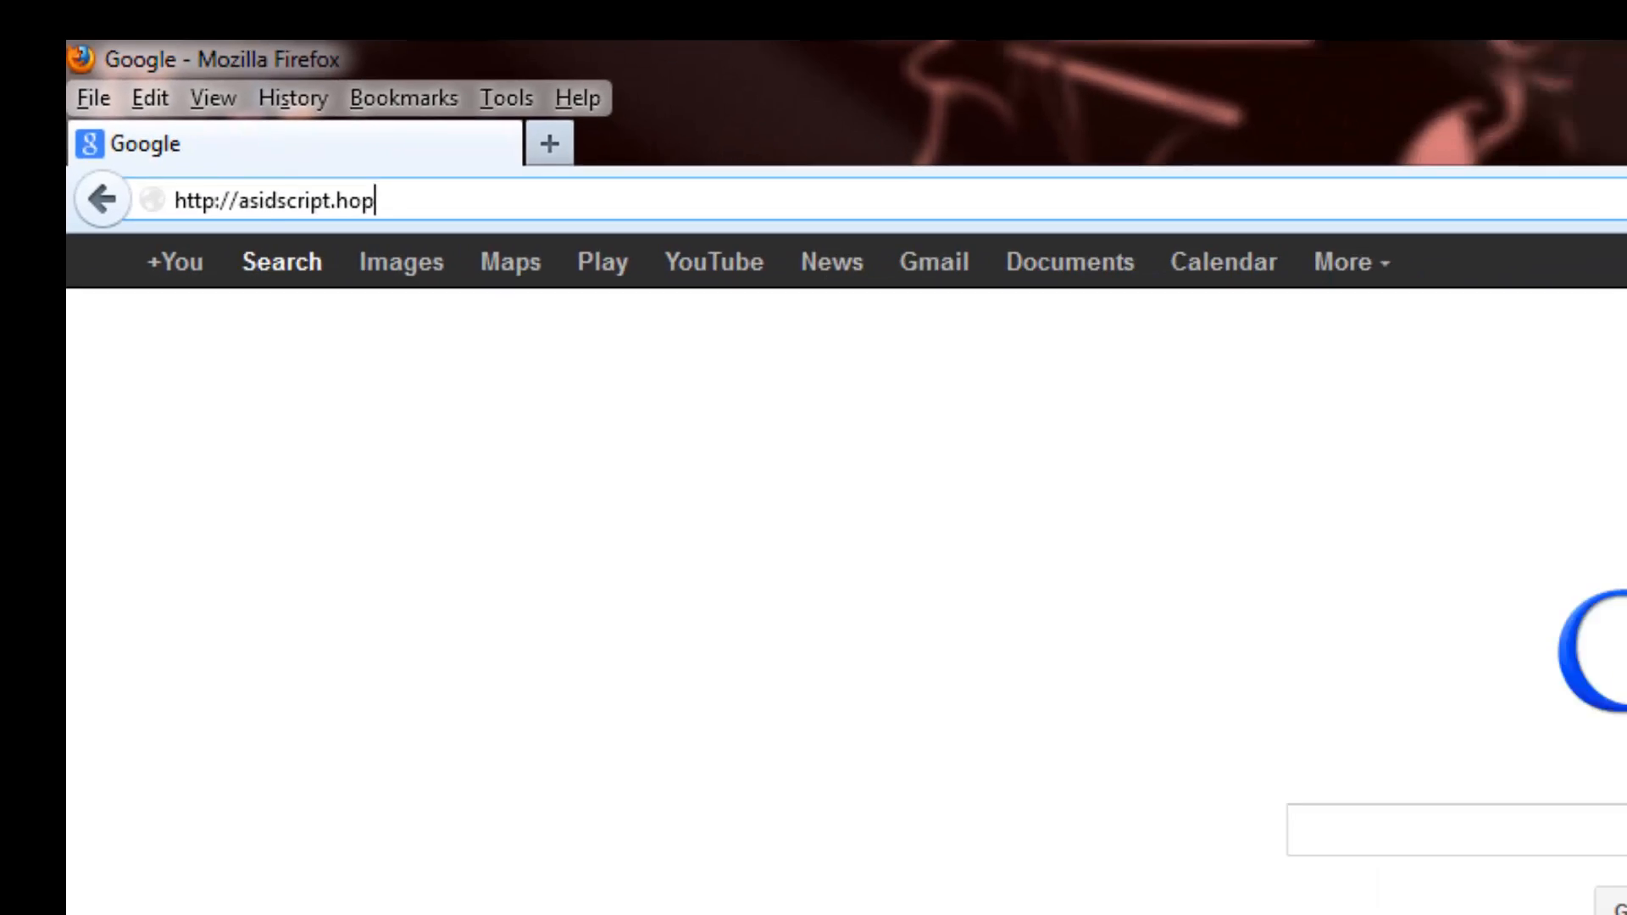
type(".org")
key("Return")
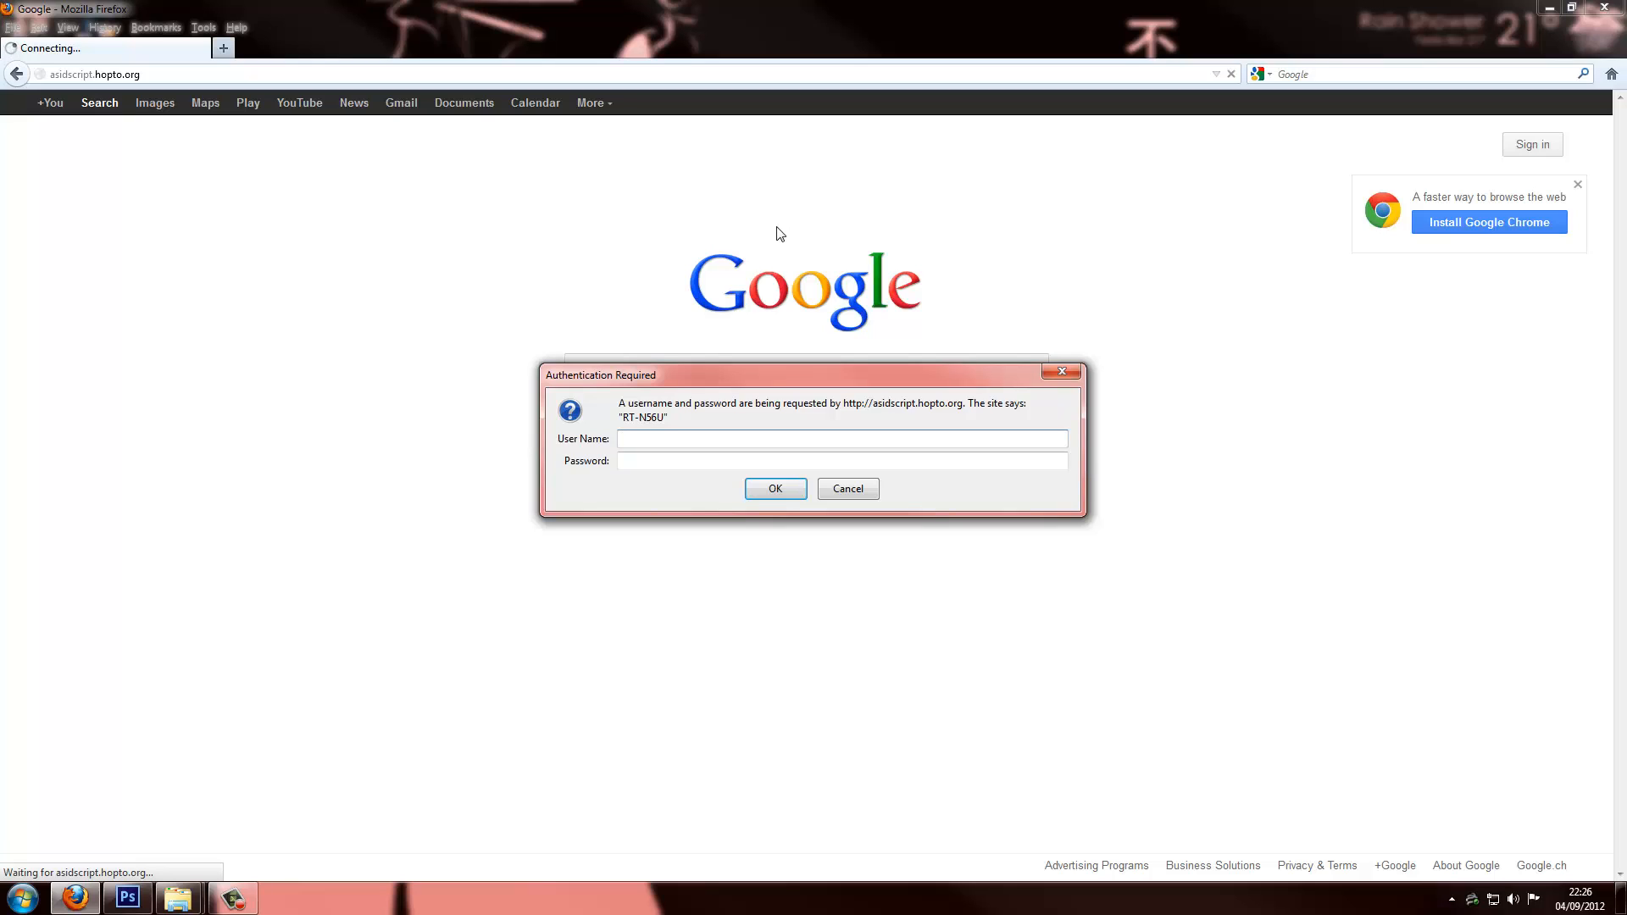
type("admin")
key("Tab")
type("******")
key("Return")
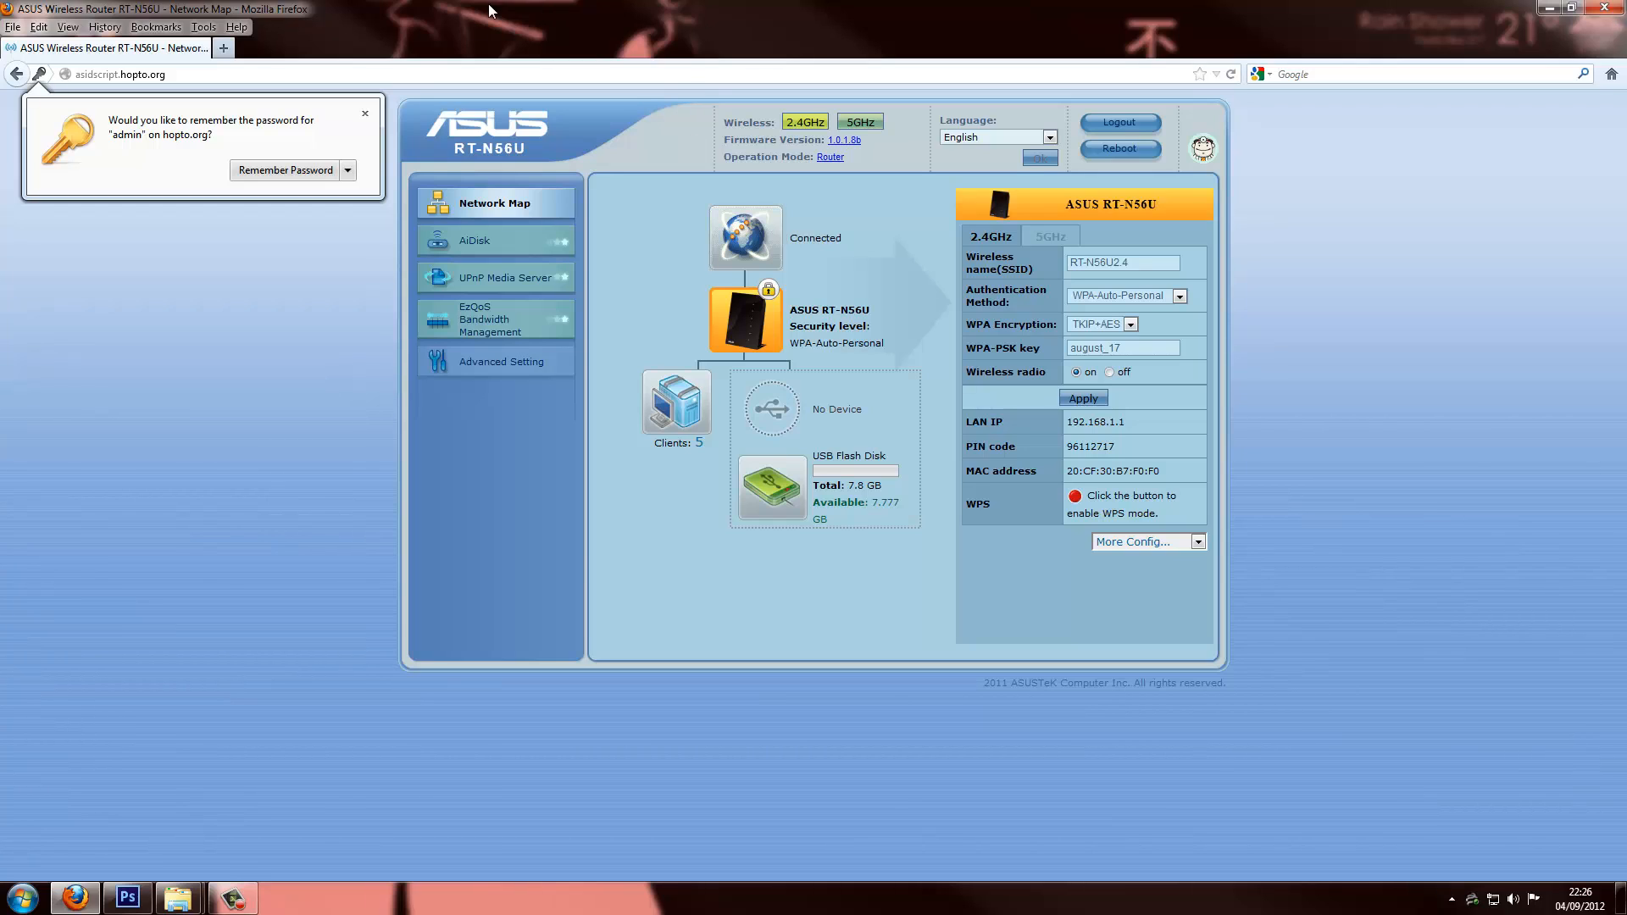
left_click(365, 115)
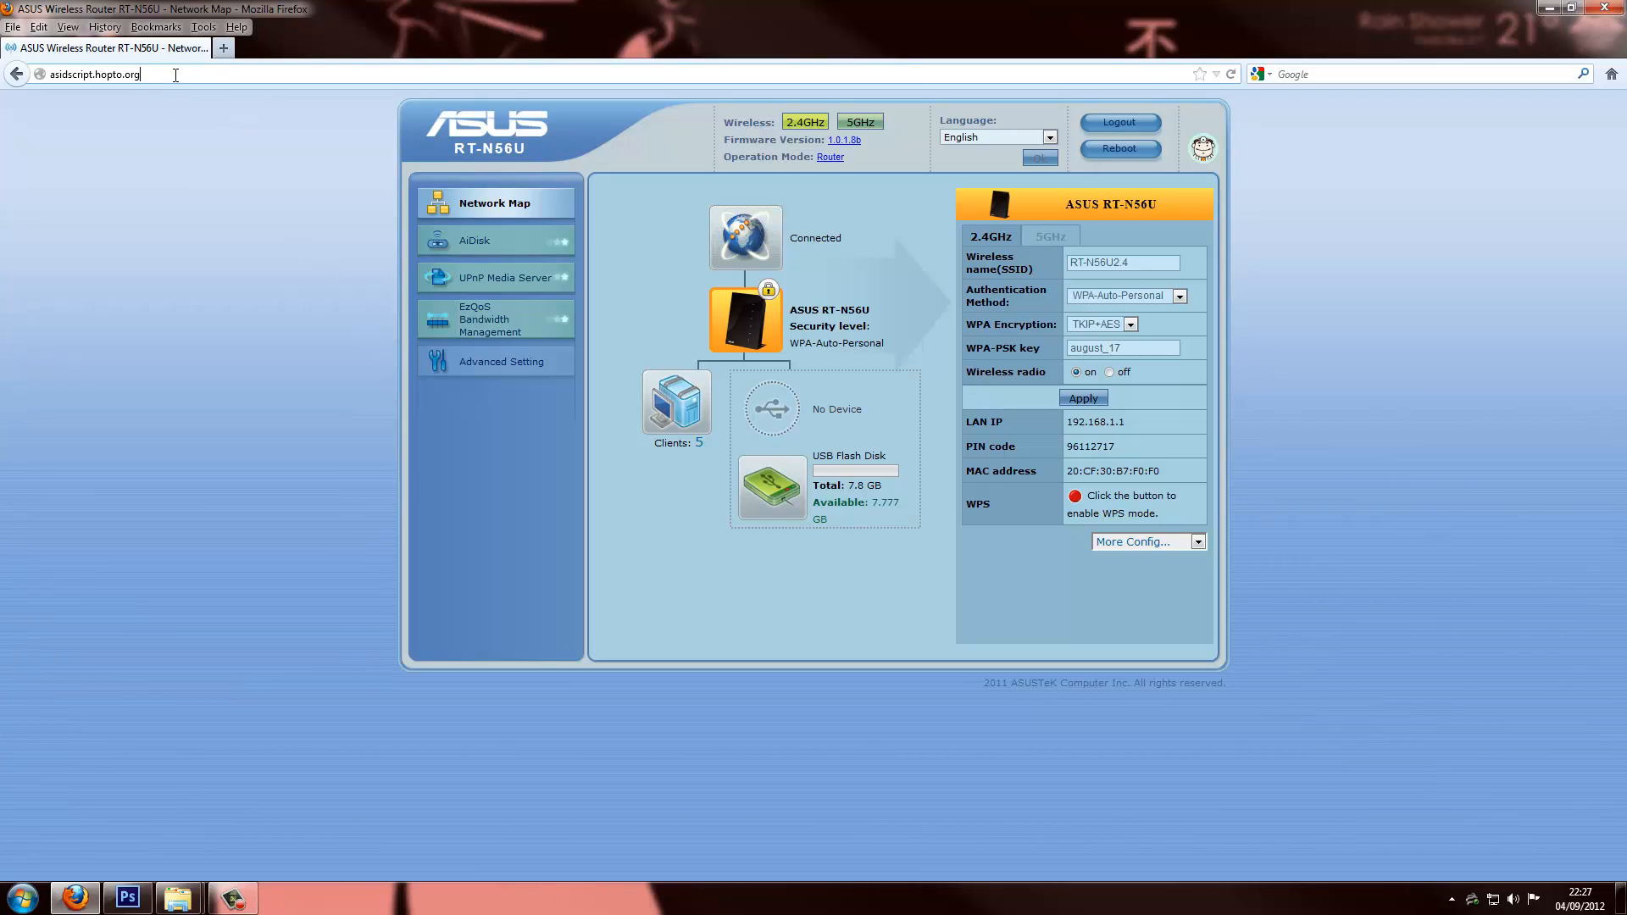
left_click(126, 74)
left_click(211, 77)
left_click_drag(211, 79, 37, 83)
left_click(180, 102)
left_click(52, 74)
left_click(84, 72)
type("https")
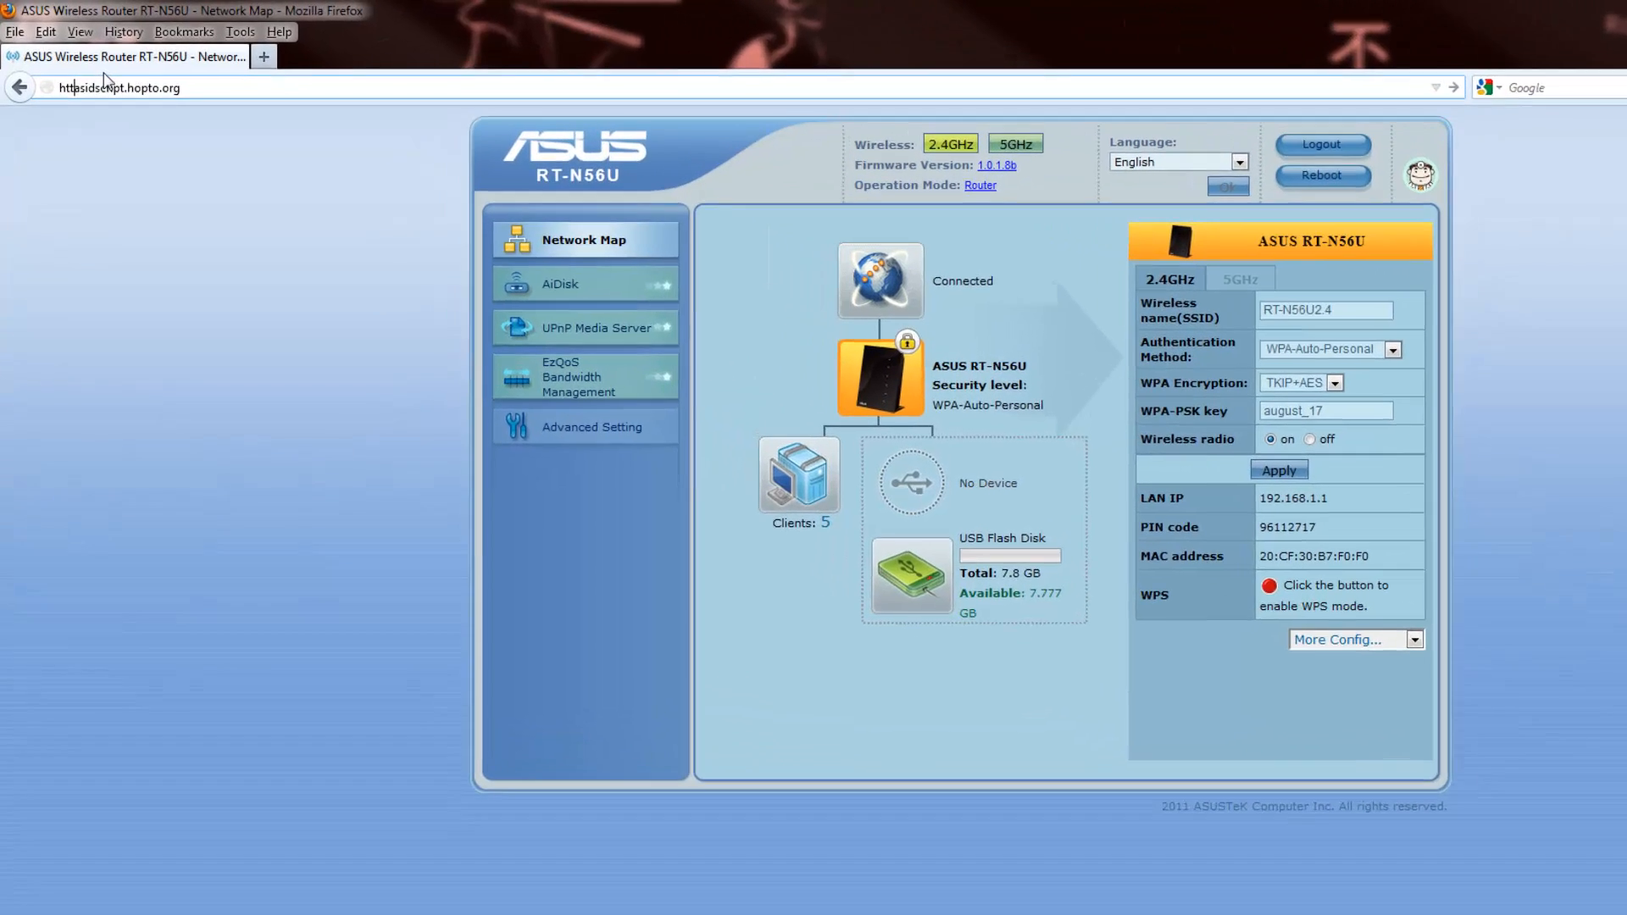
type("://a")
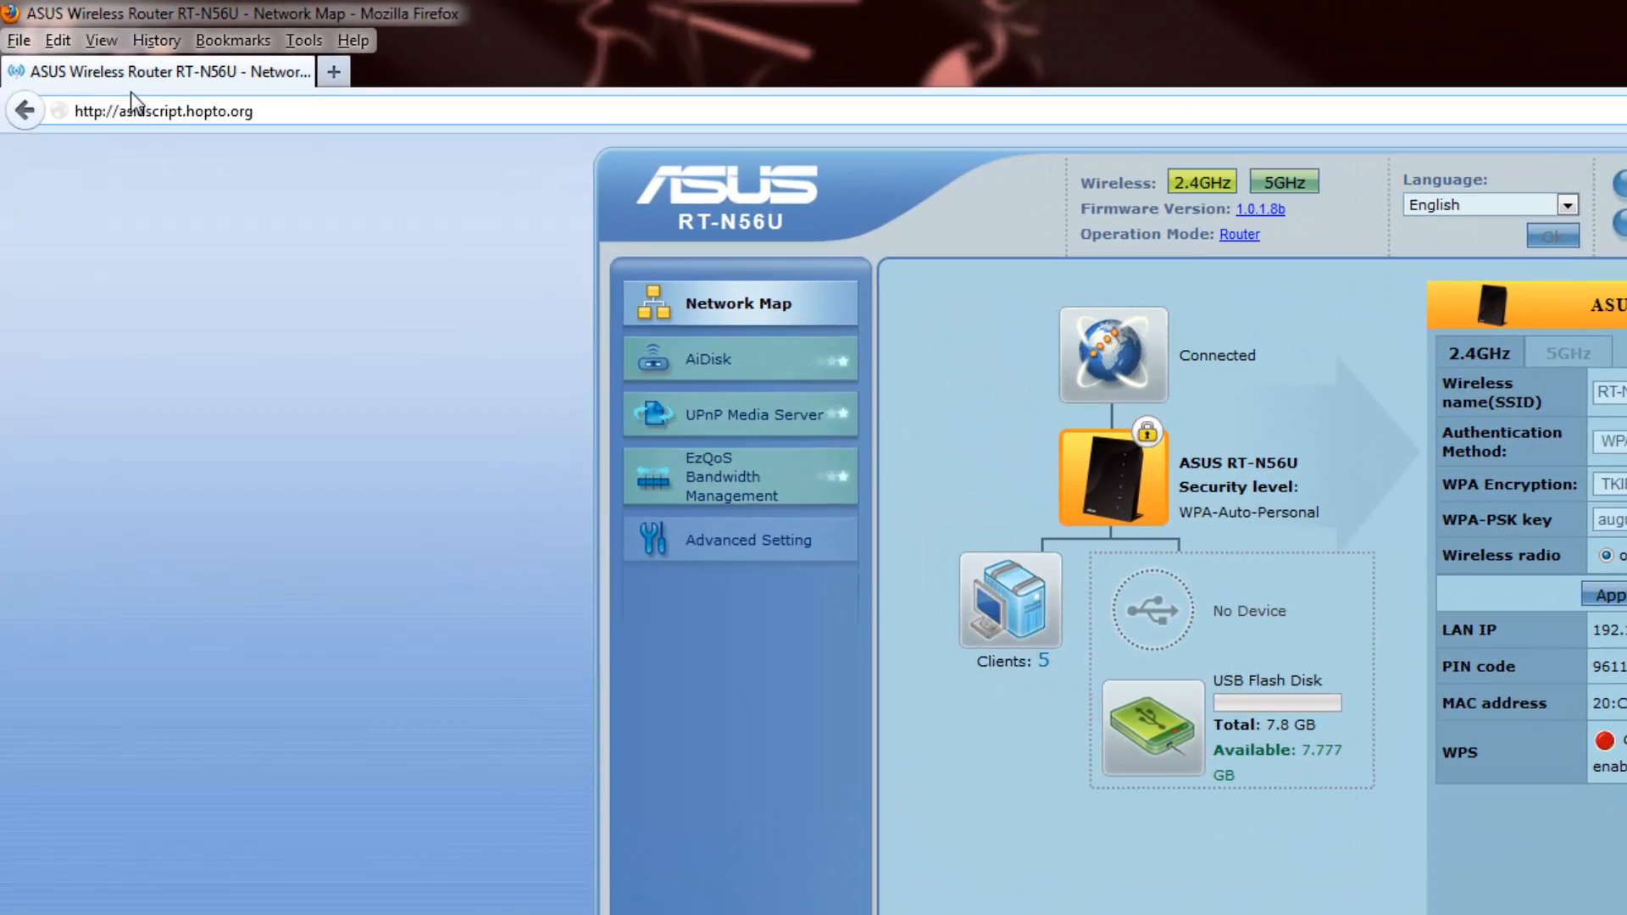
type("s")
key("End")
type(":5001")
key("Return")
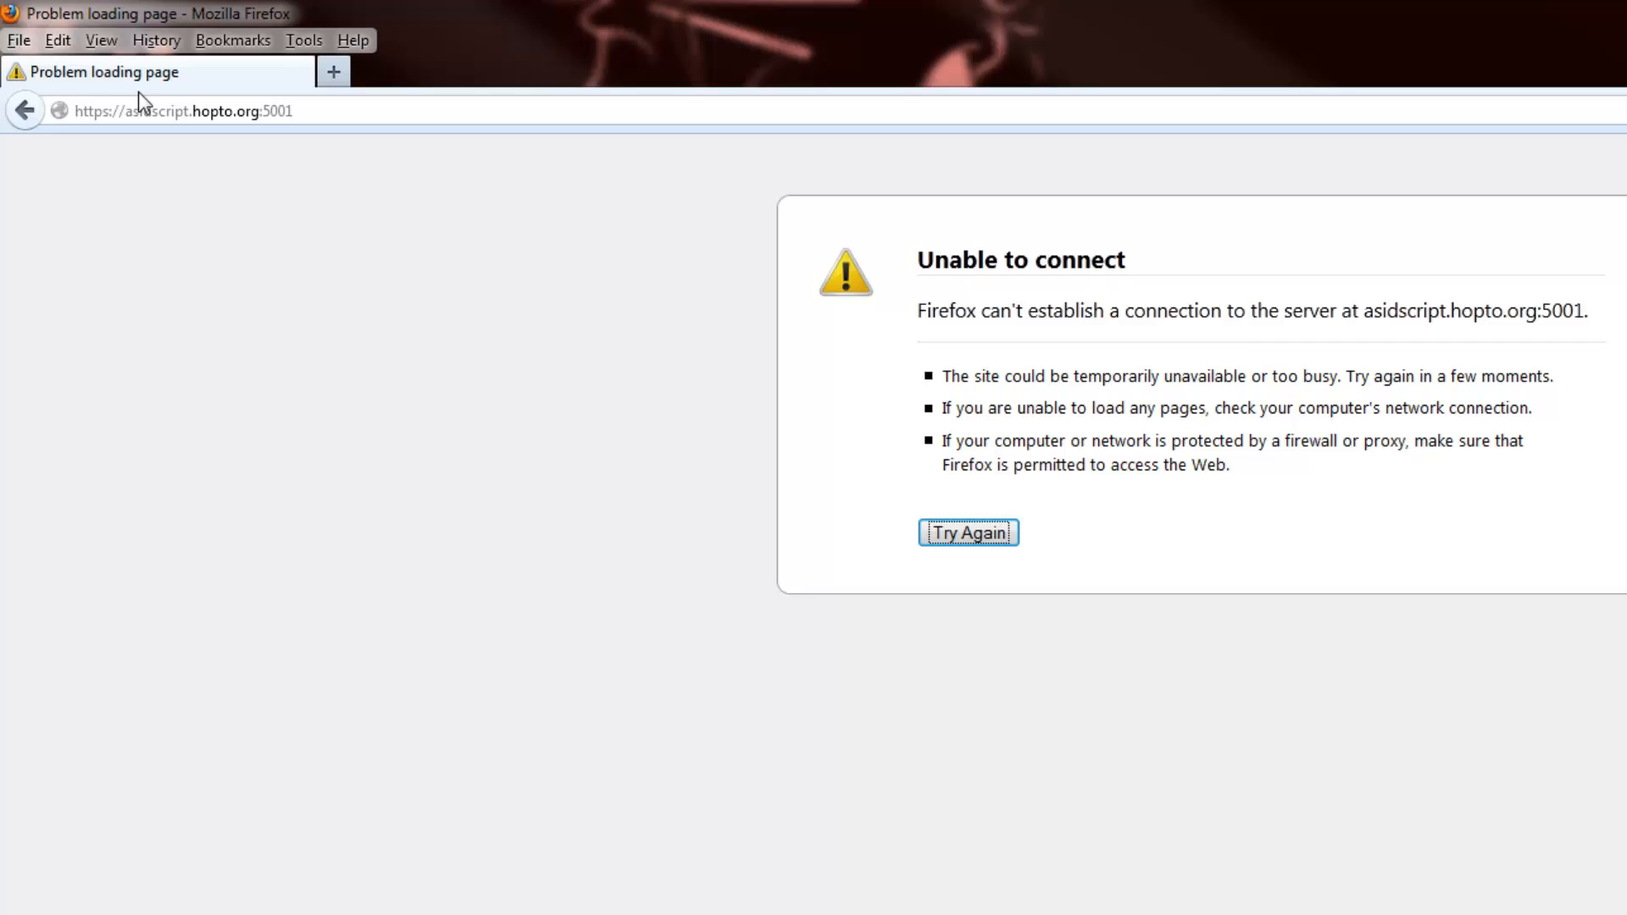
left_click(354, 110)
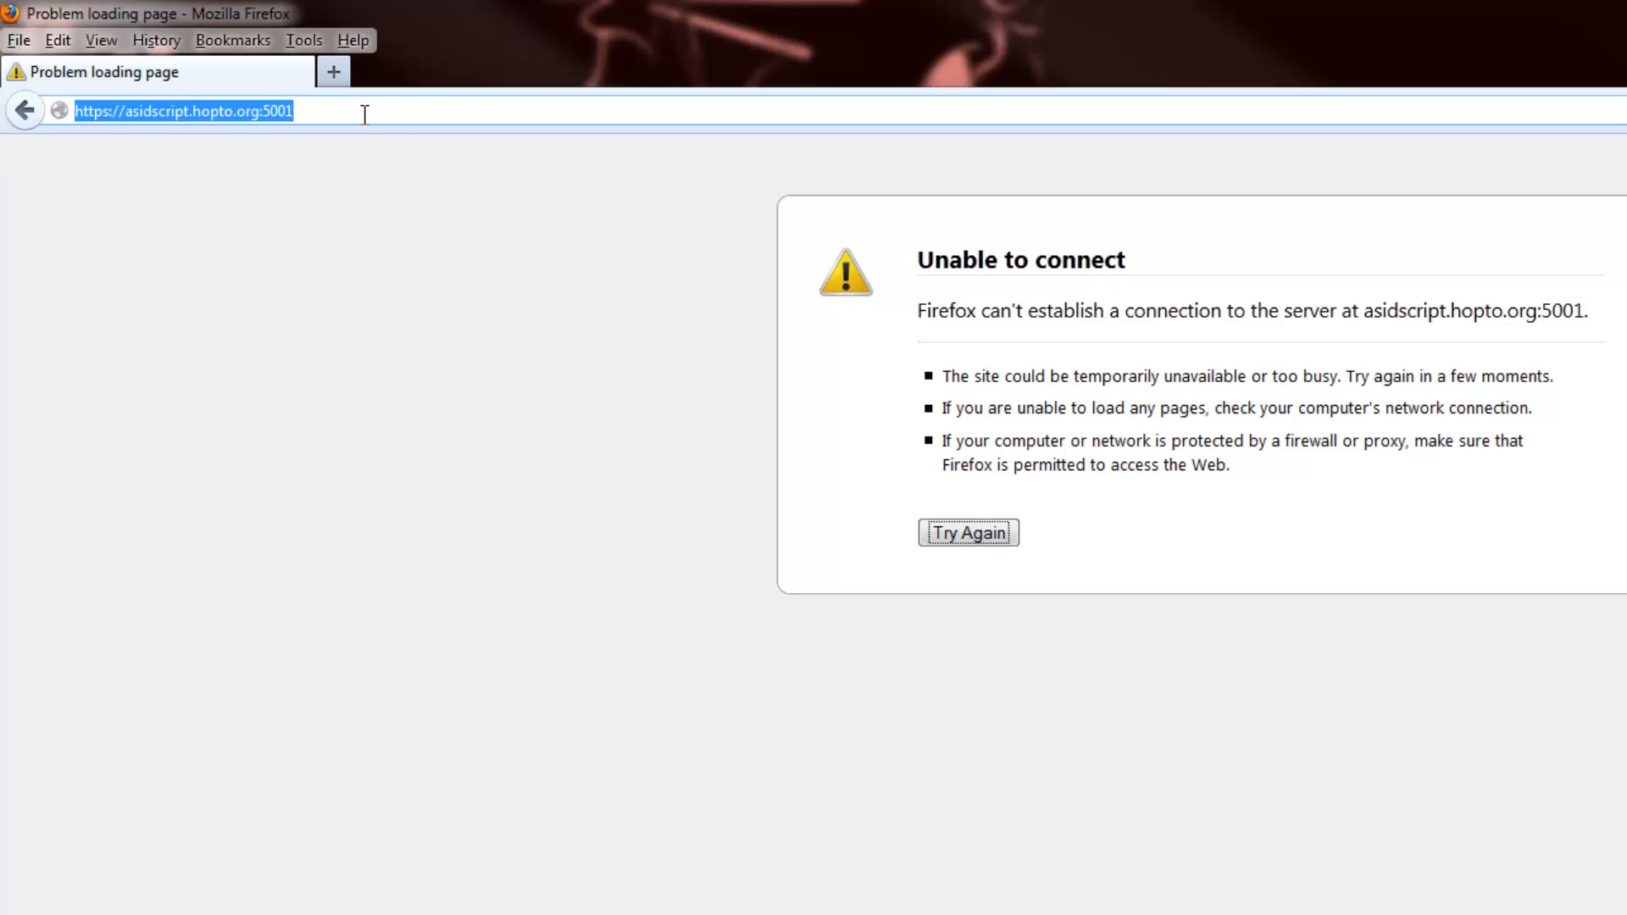
left_click(402, 115)
key("BackSpace")
key("BackSpace")
key("BackSpace")
key("BackSpace")
key("BackSpace")
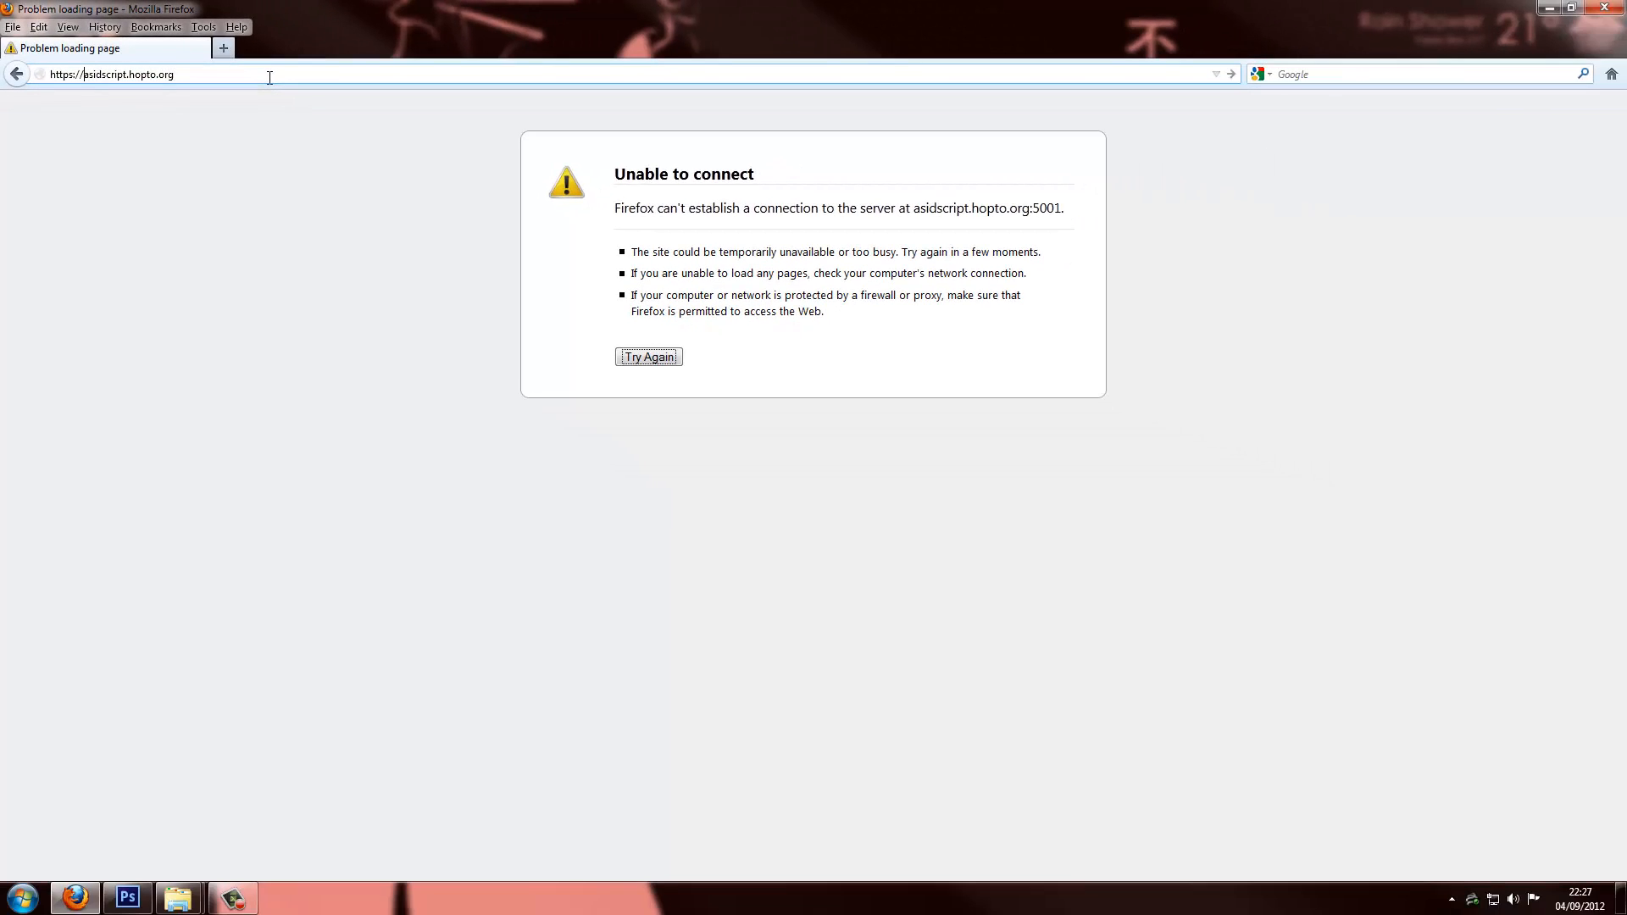
key("BackSpace")
key("BackSpace")
key("BackSpace")
key("BackSpace")
key("BackSpace")
key("BackSpace")
key("BackSpace")
key("BackSpace")
key("Return")
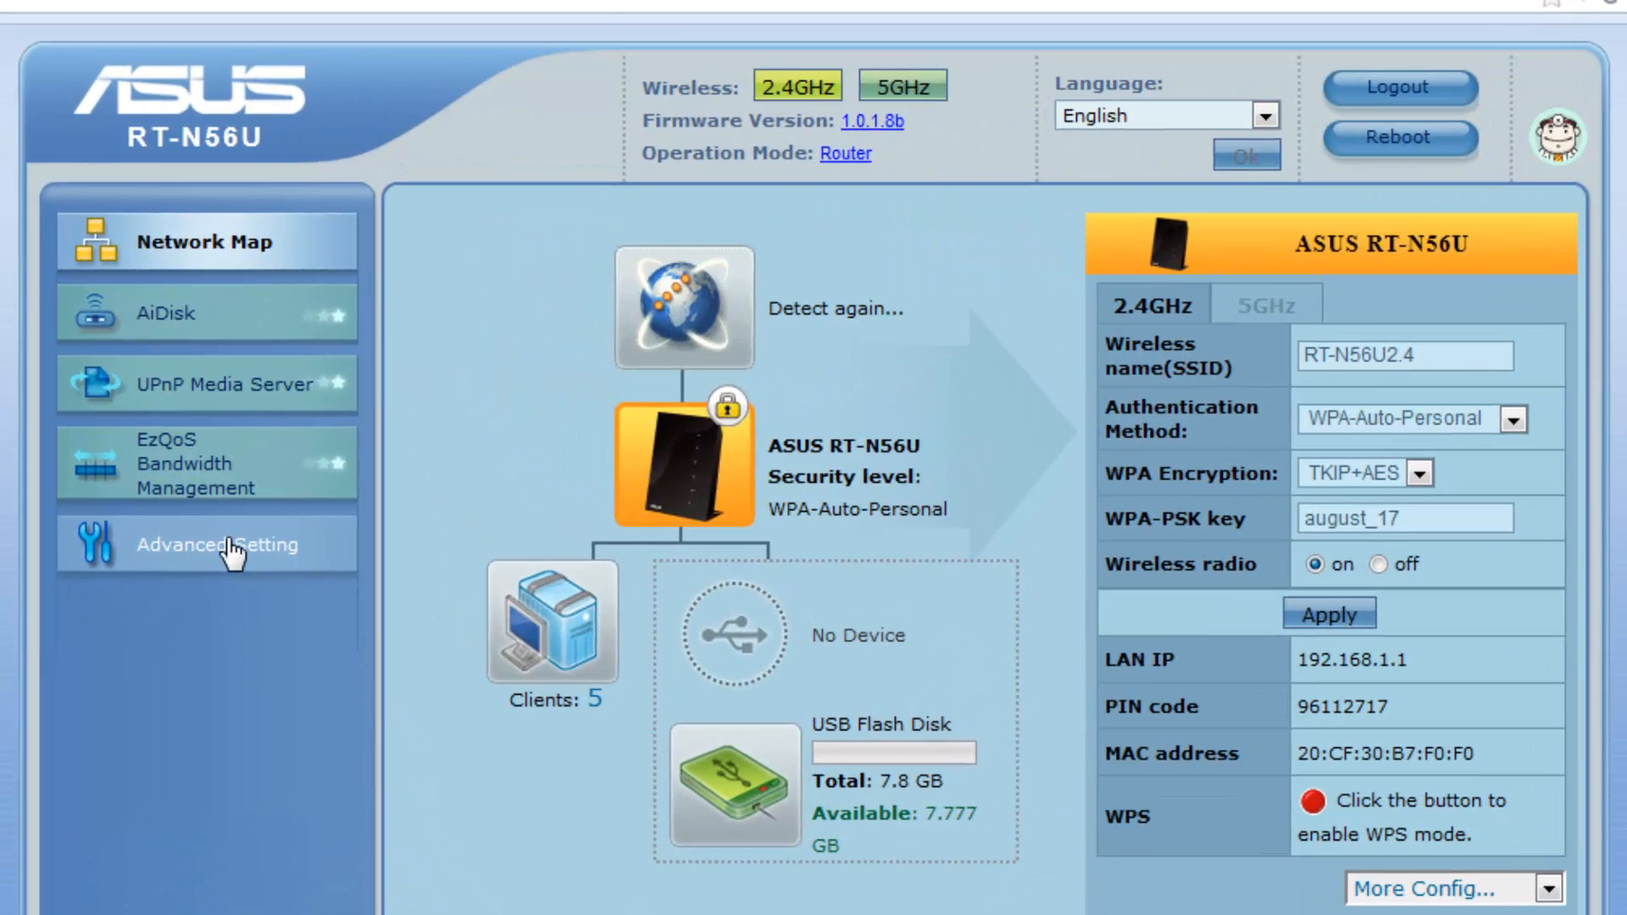
In WAN Port Forwarding, enter service name server with port range 5001
left_click(523, 362)
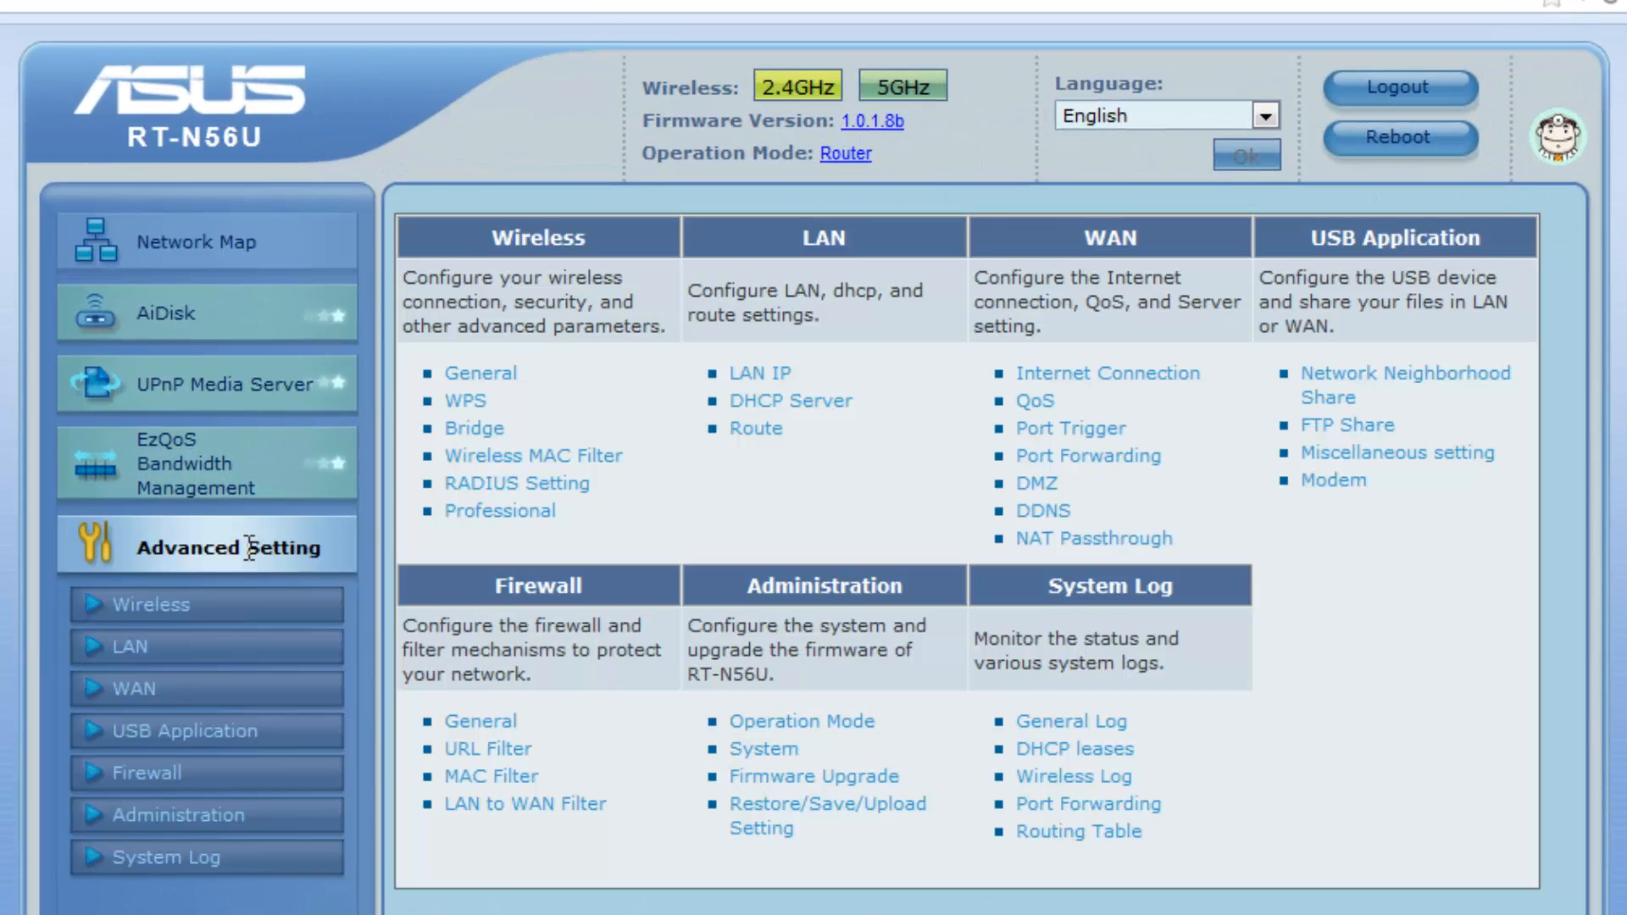
left_click(1093, 458)
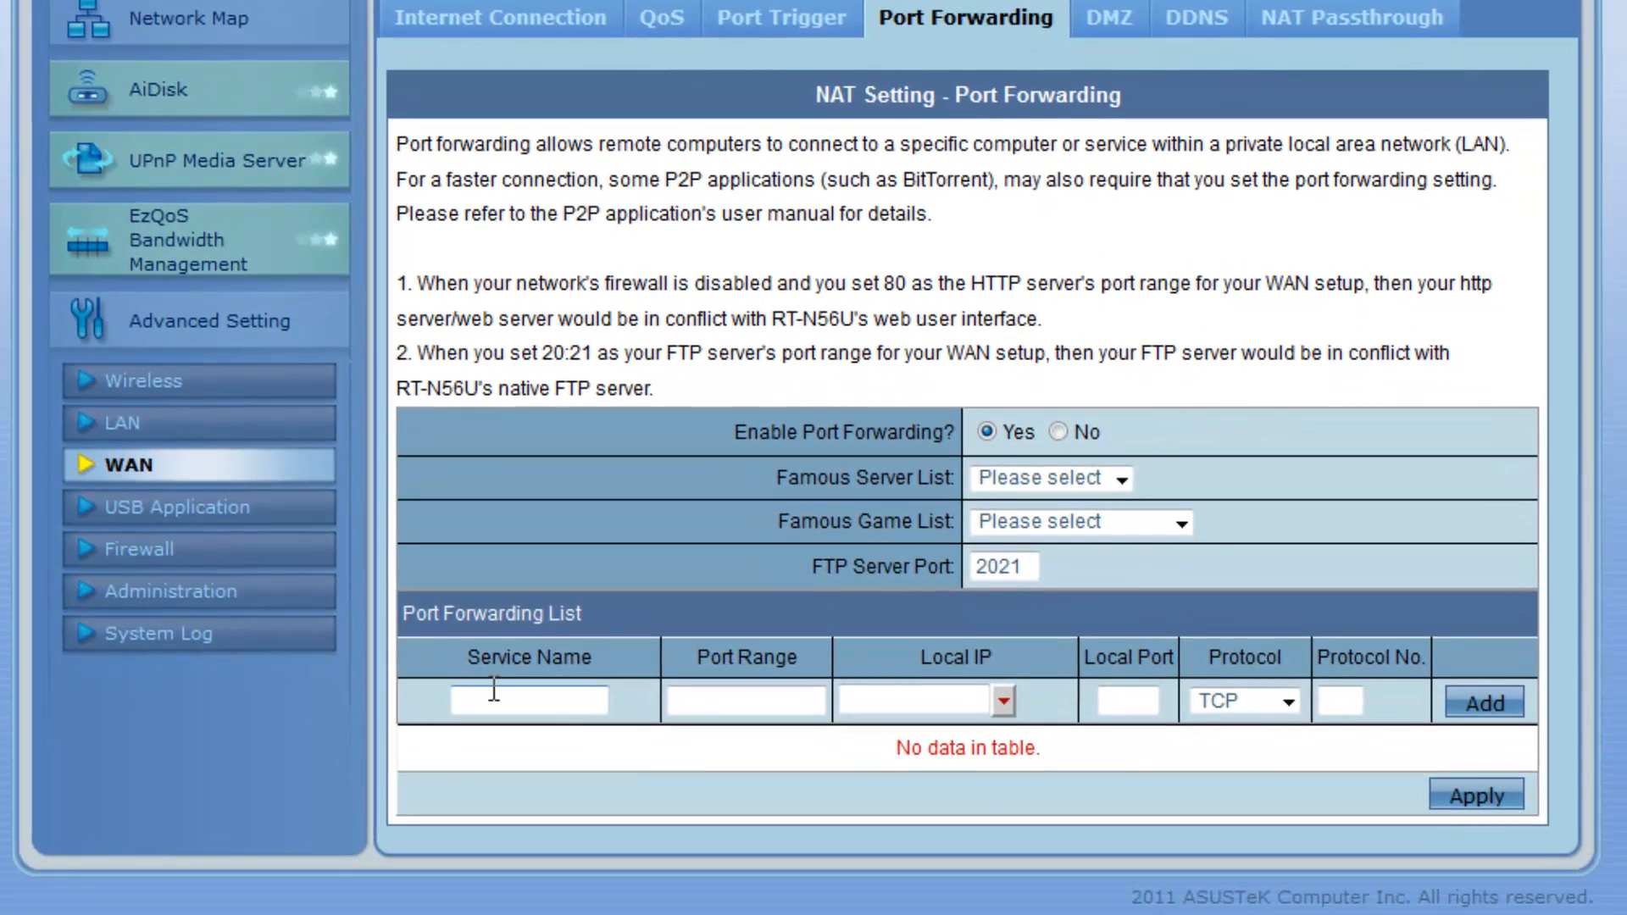
left_click(507, 706)
type("server")
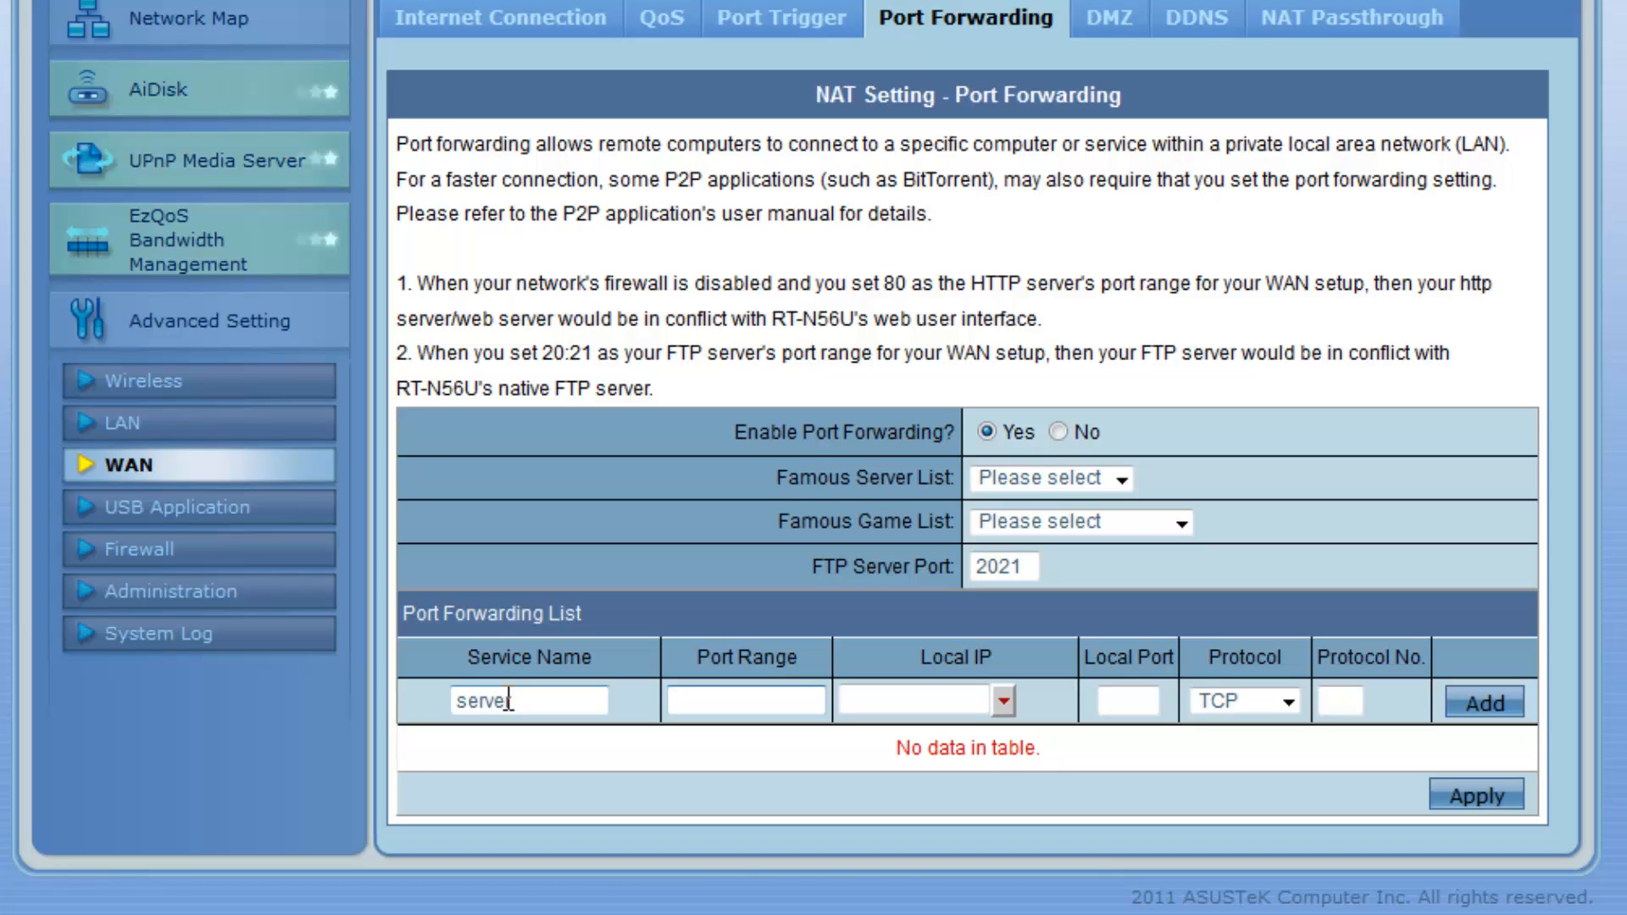
left_click(557, 700)
left_click(795, 702)
type("5001")
Target local IP 192.168.1.10 on port 5001, add the rule and apply the settings
left_click(1135, 701)
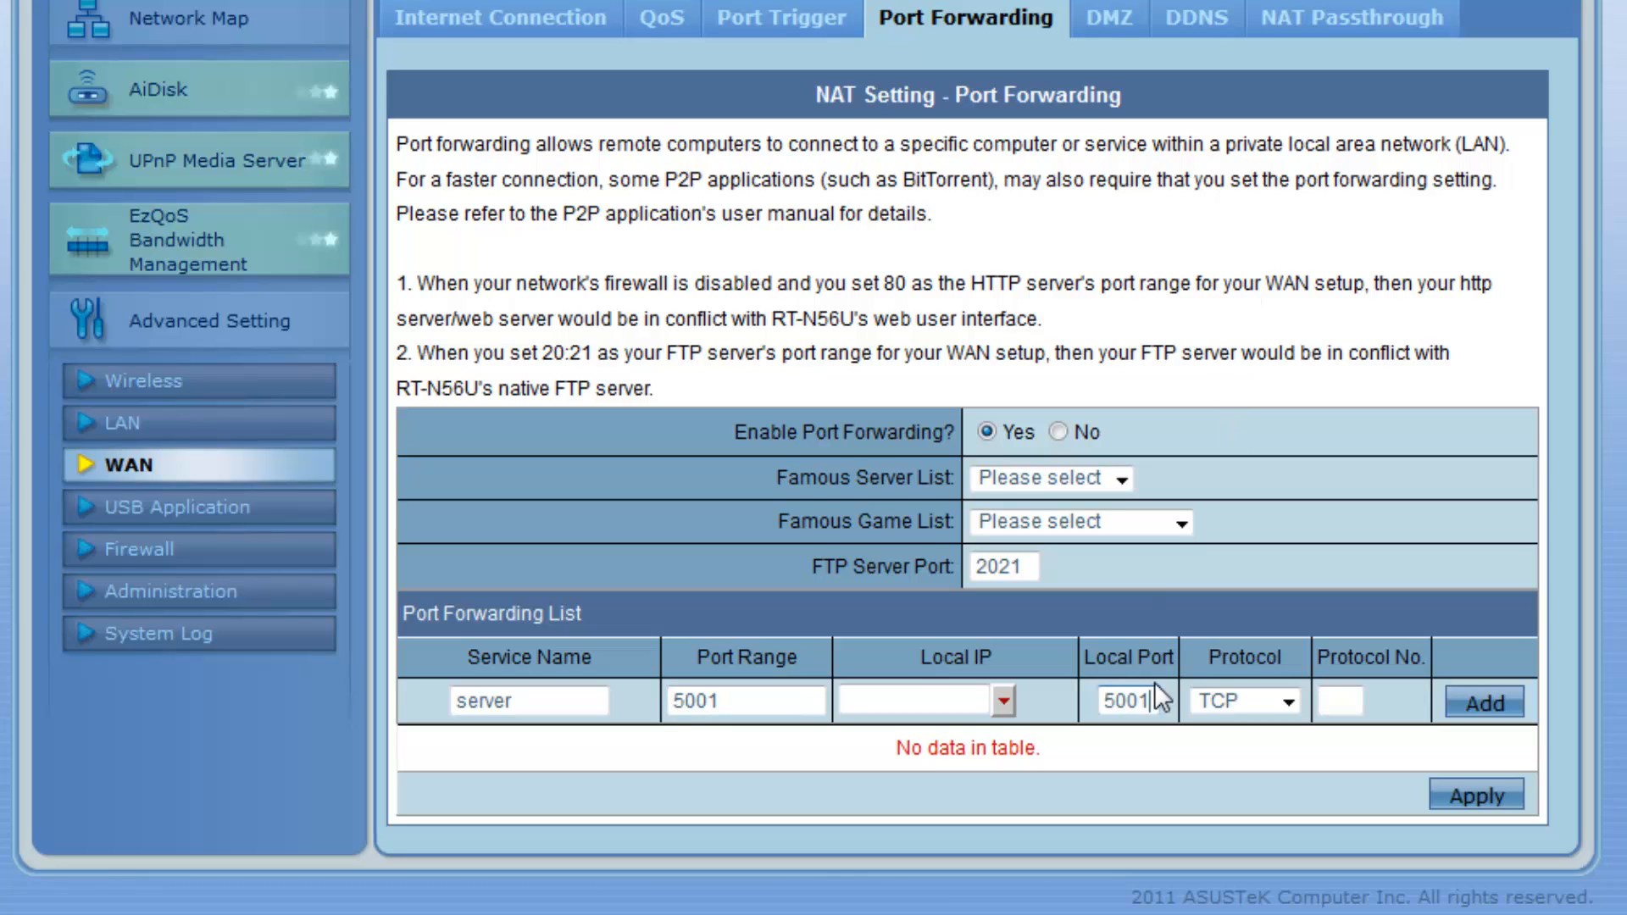
left_click(1005, 701)
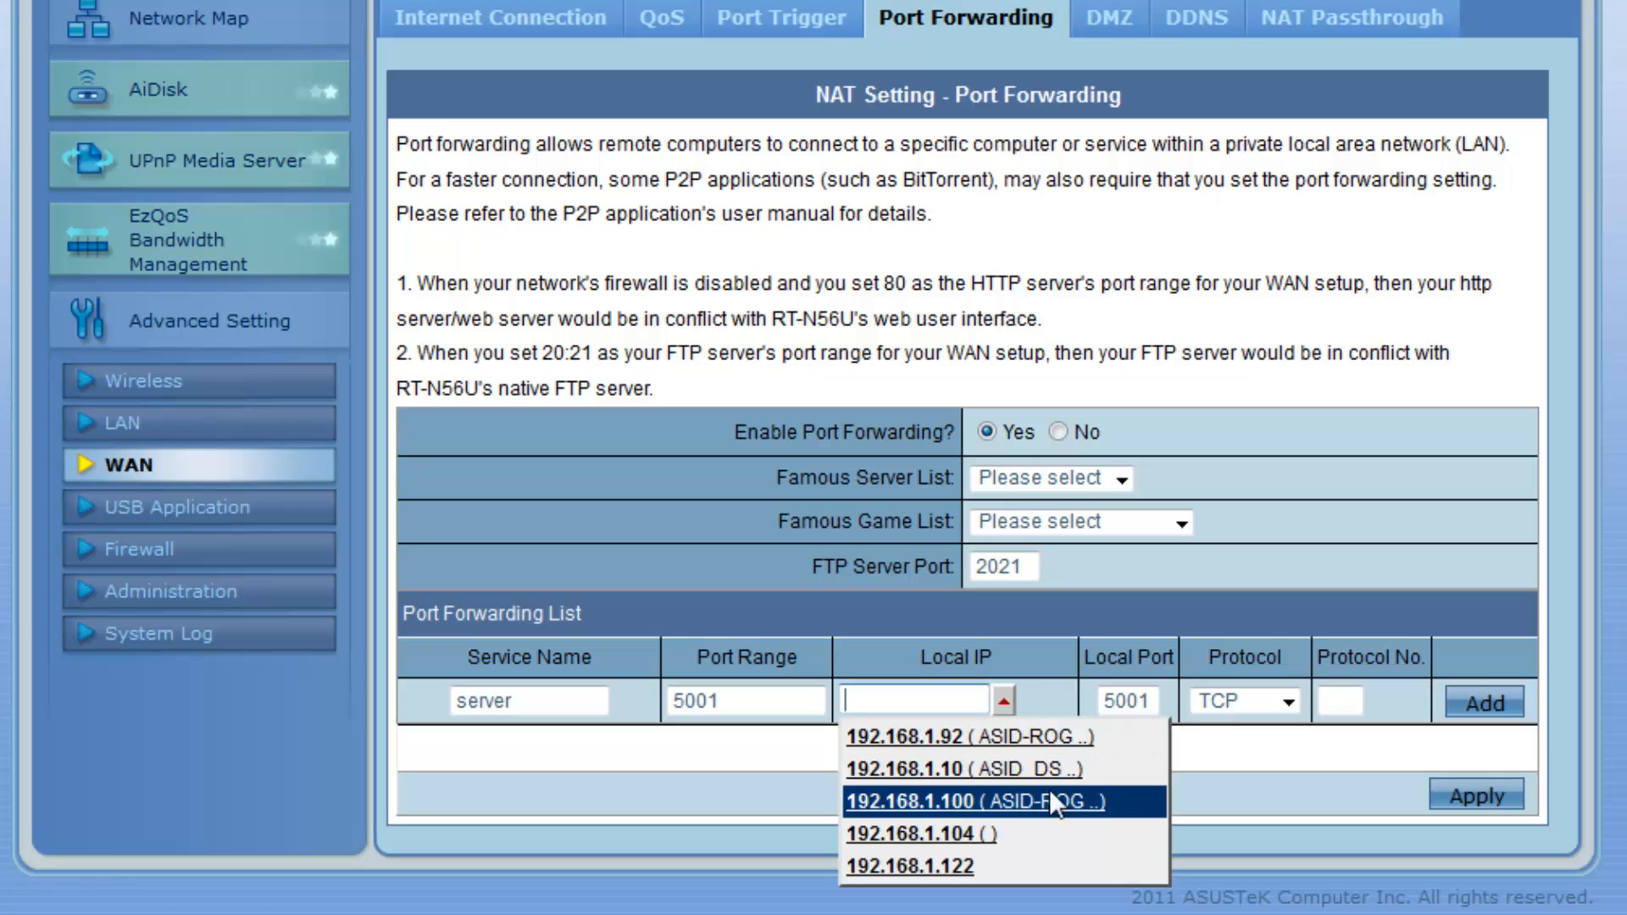
left_click(1008, 768)
left_click(1485, 703)
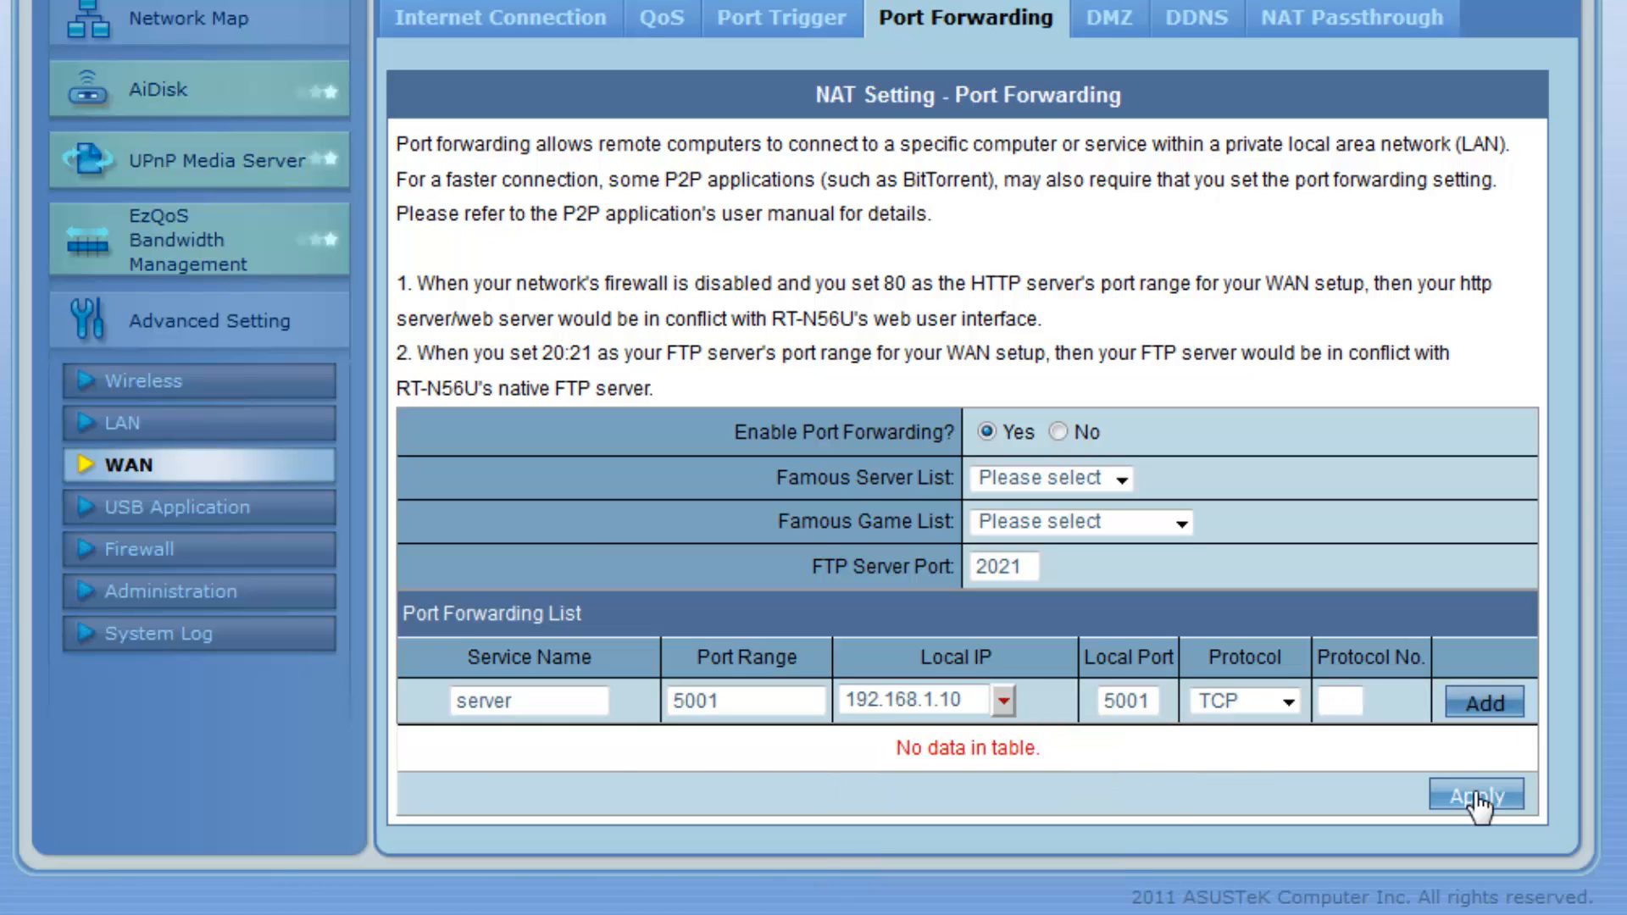
left_click(1476, 795)
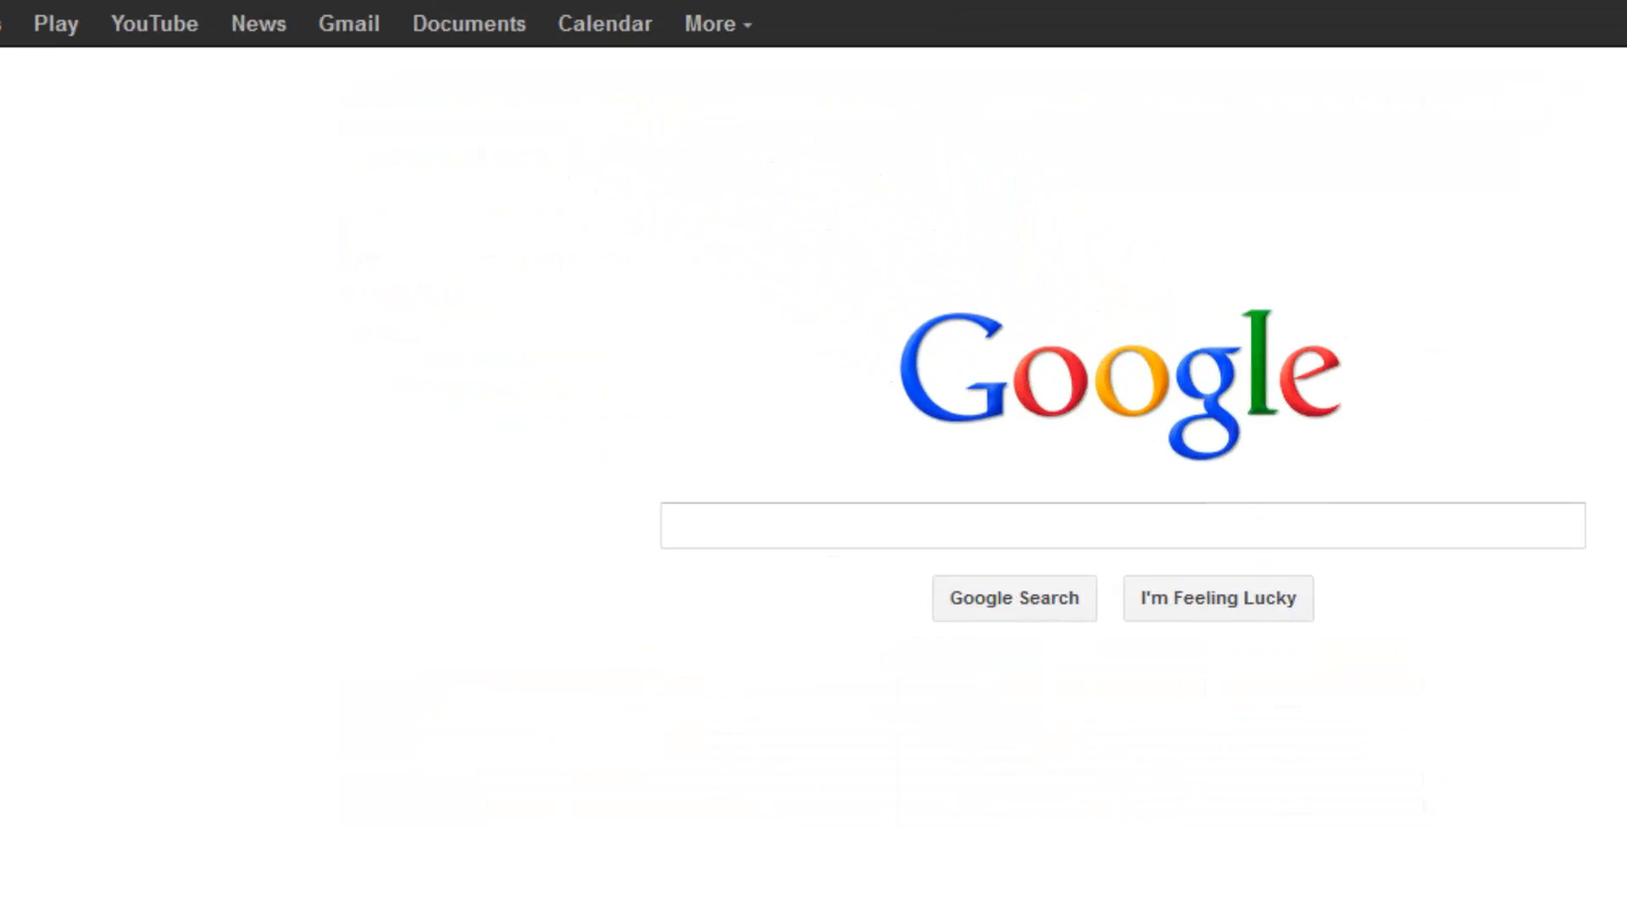
type("h")
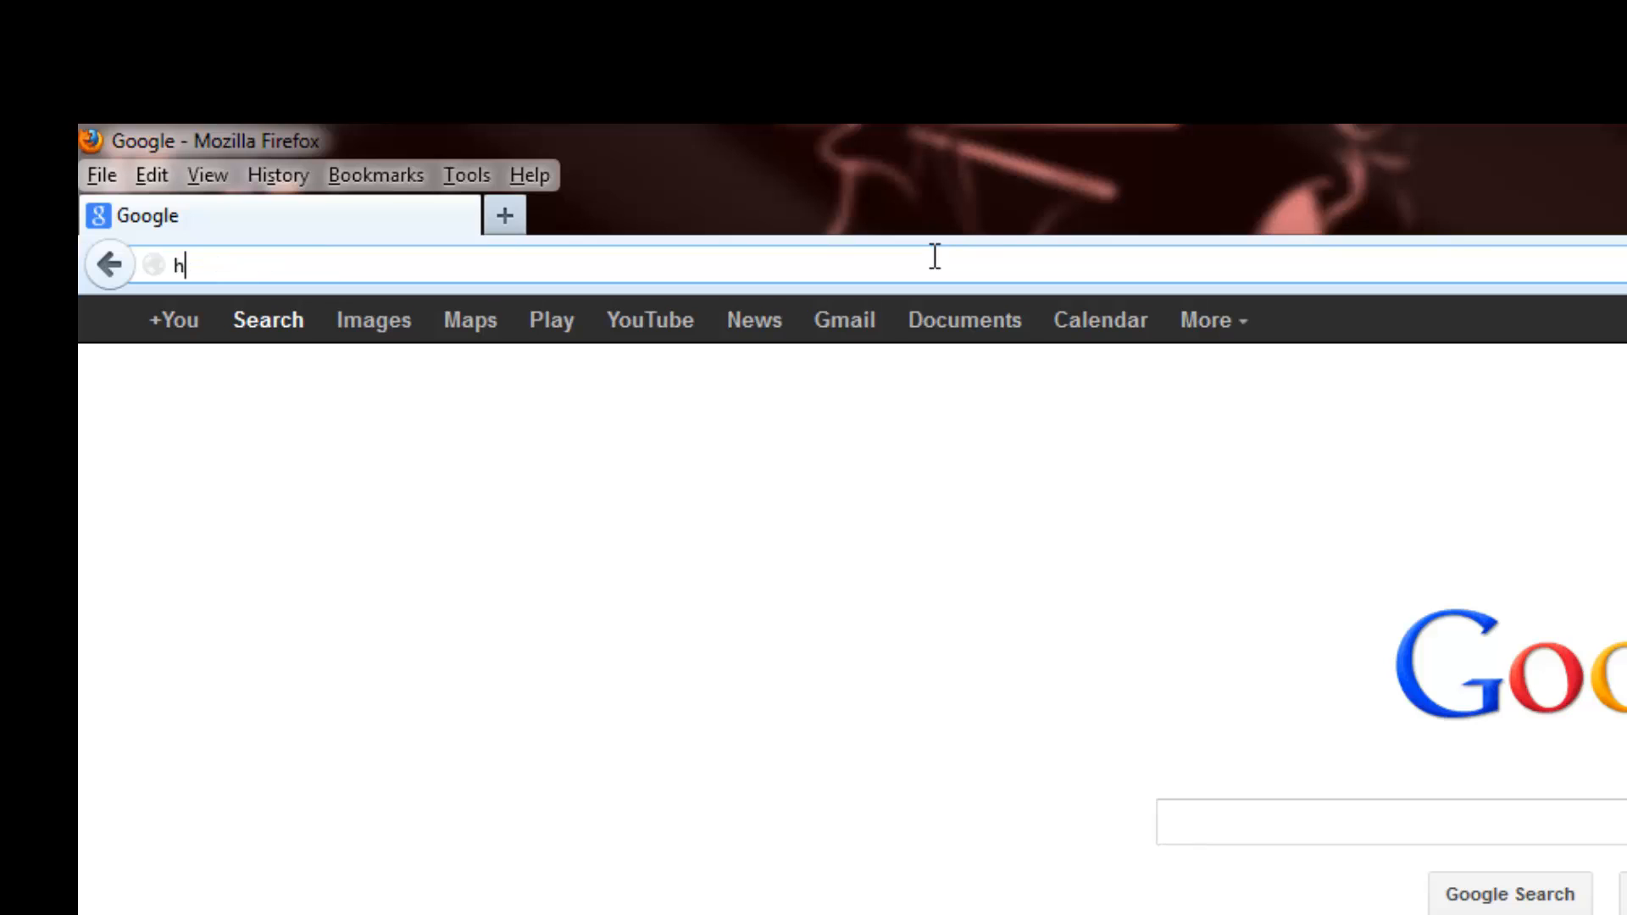
type("ttps://asidscript.")
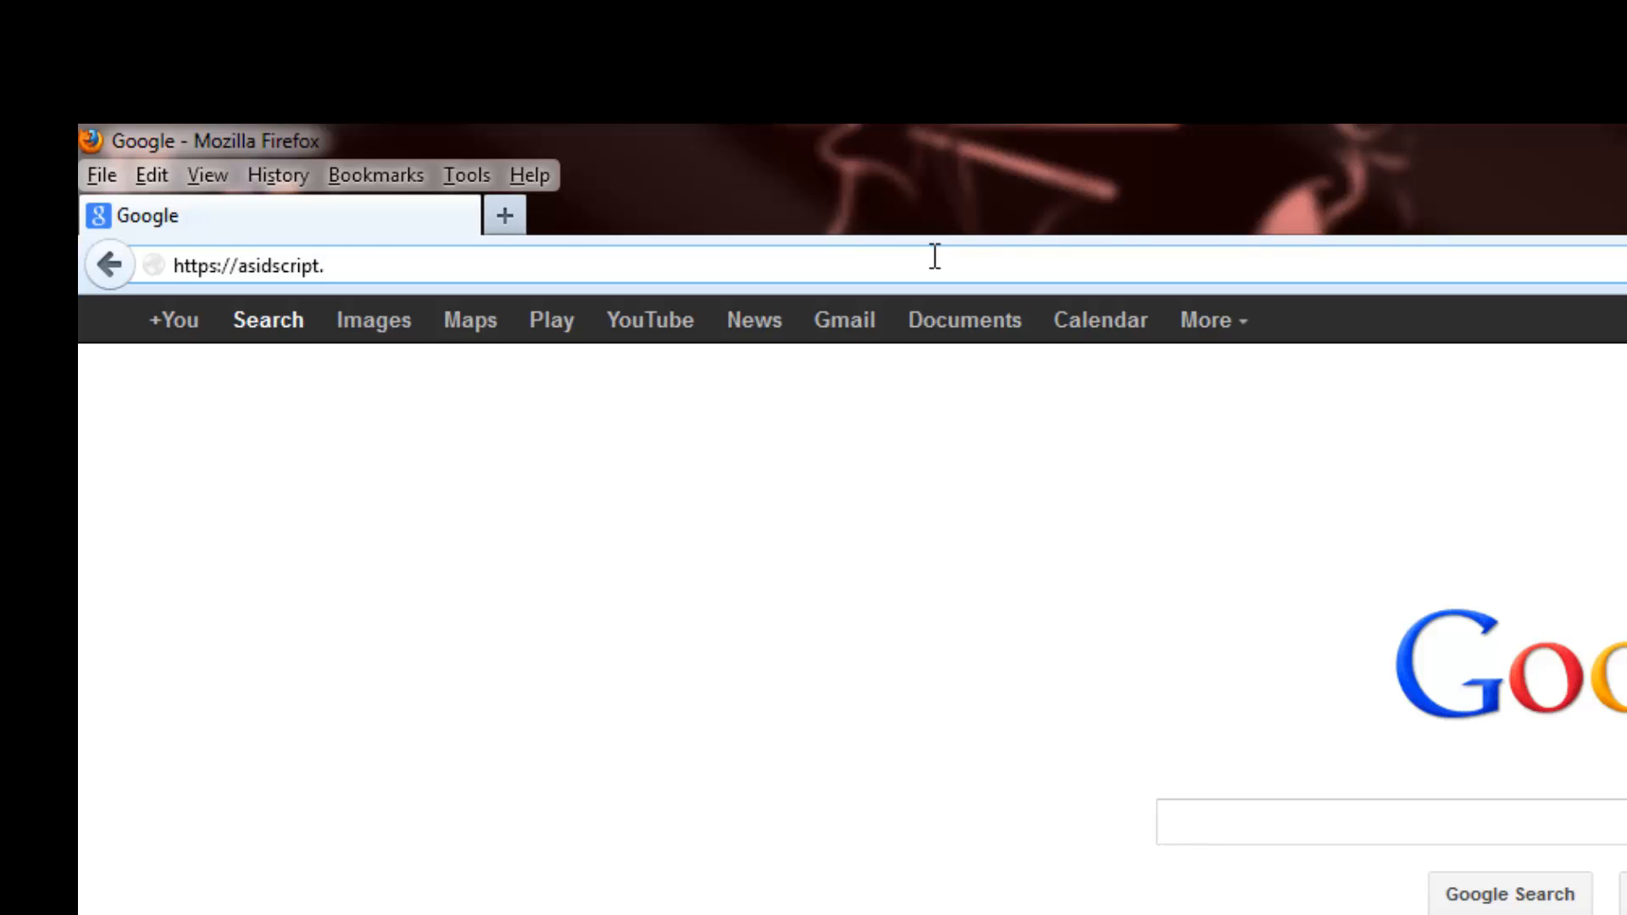
type("hopto.org:5001")
key("Return")
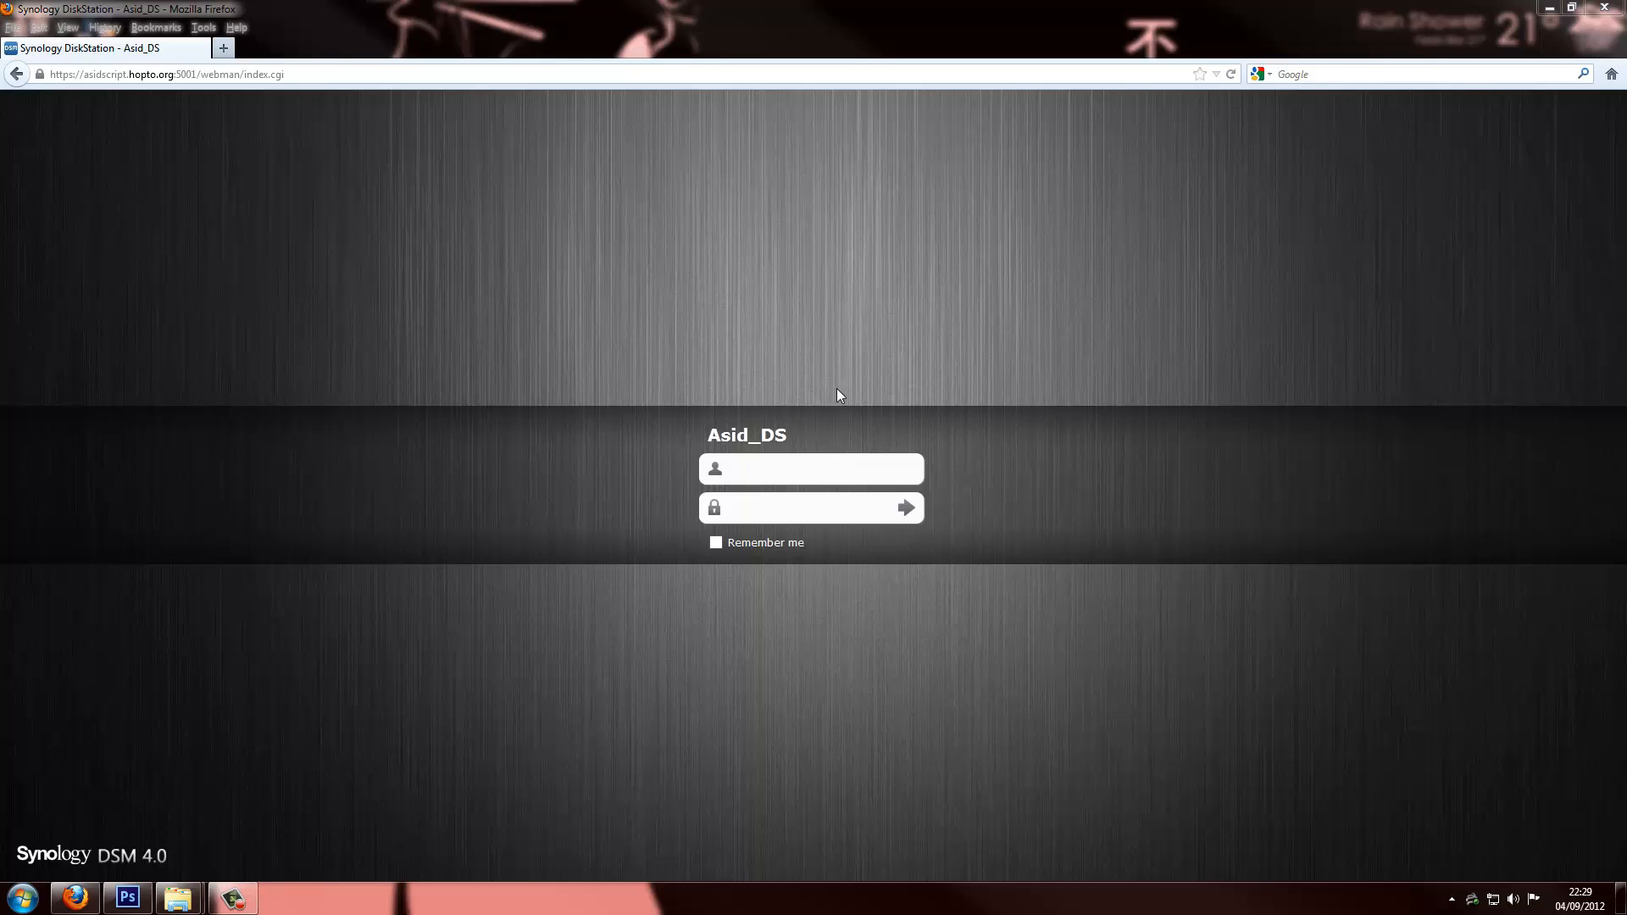
left_click(26, 74)
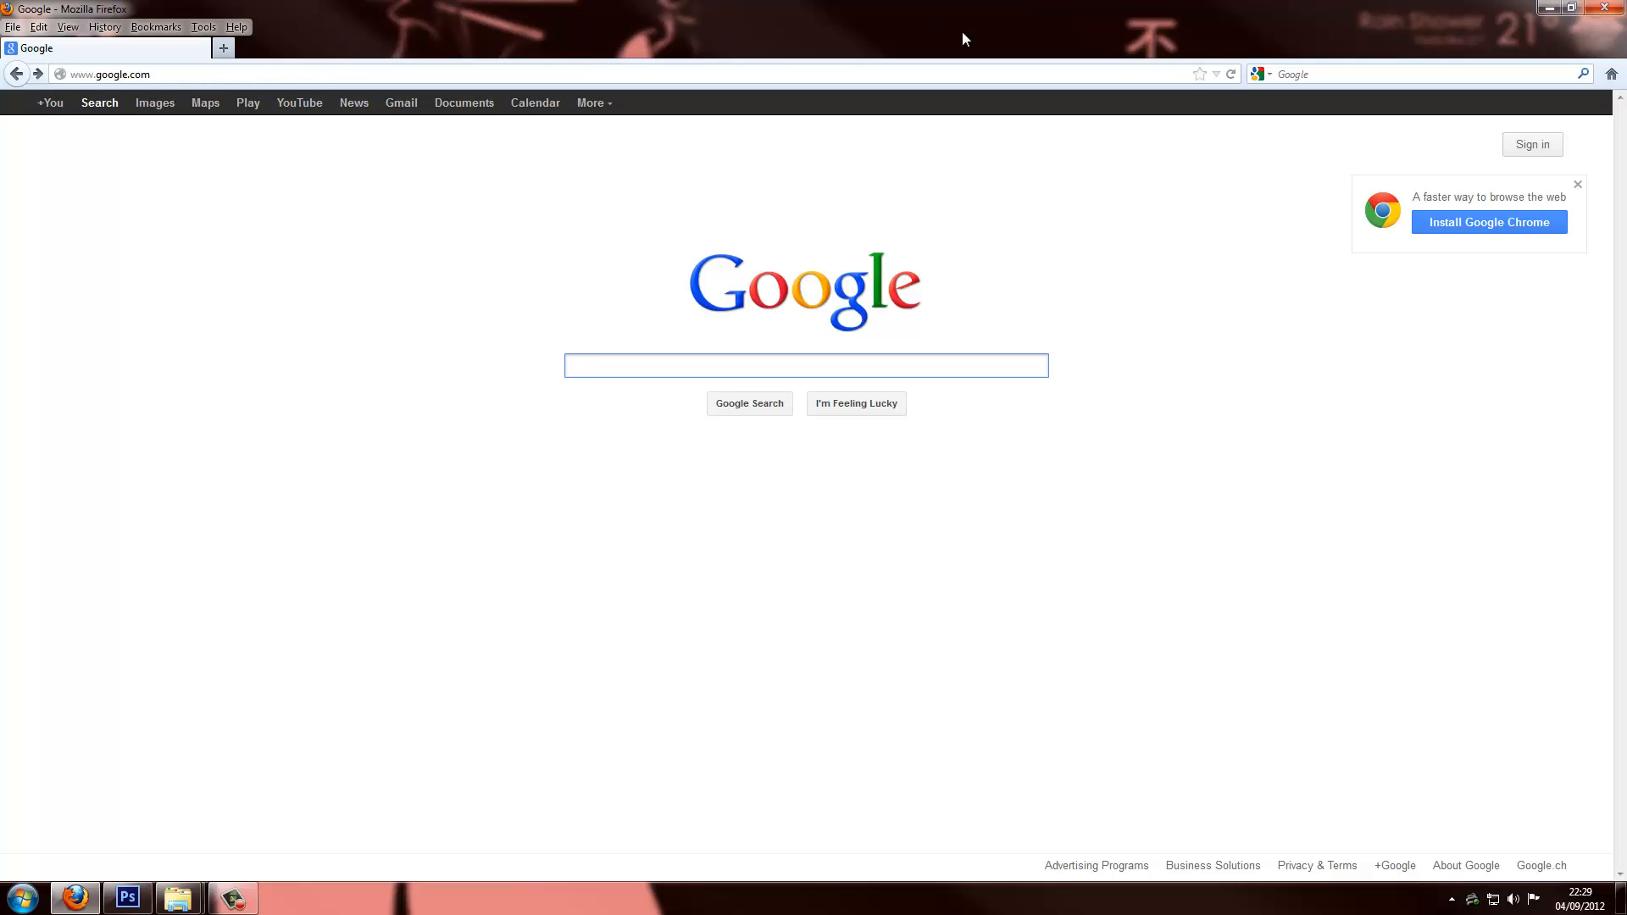
Return to Port Forwarding, switch port forwarding off and back to Yes, then show Advanced Setting
left_click(17, 74)
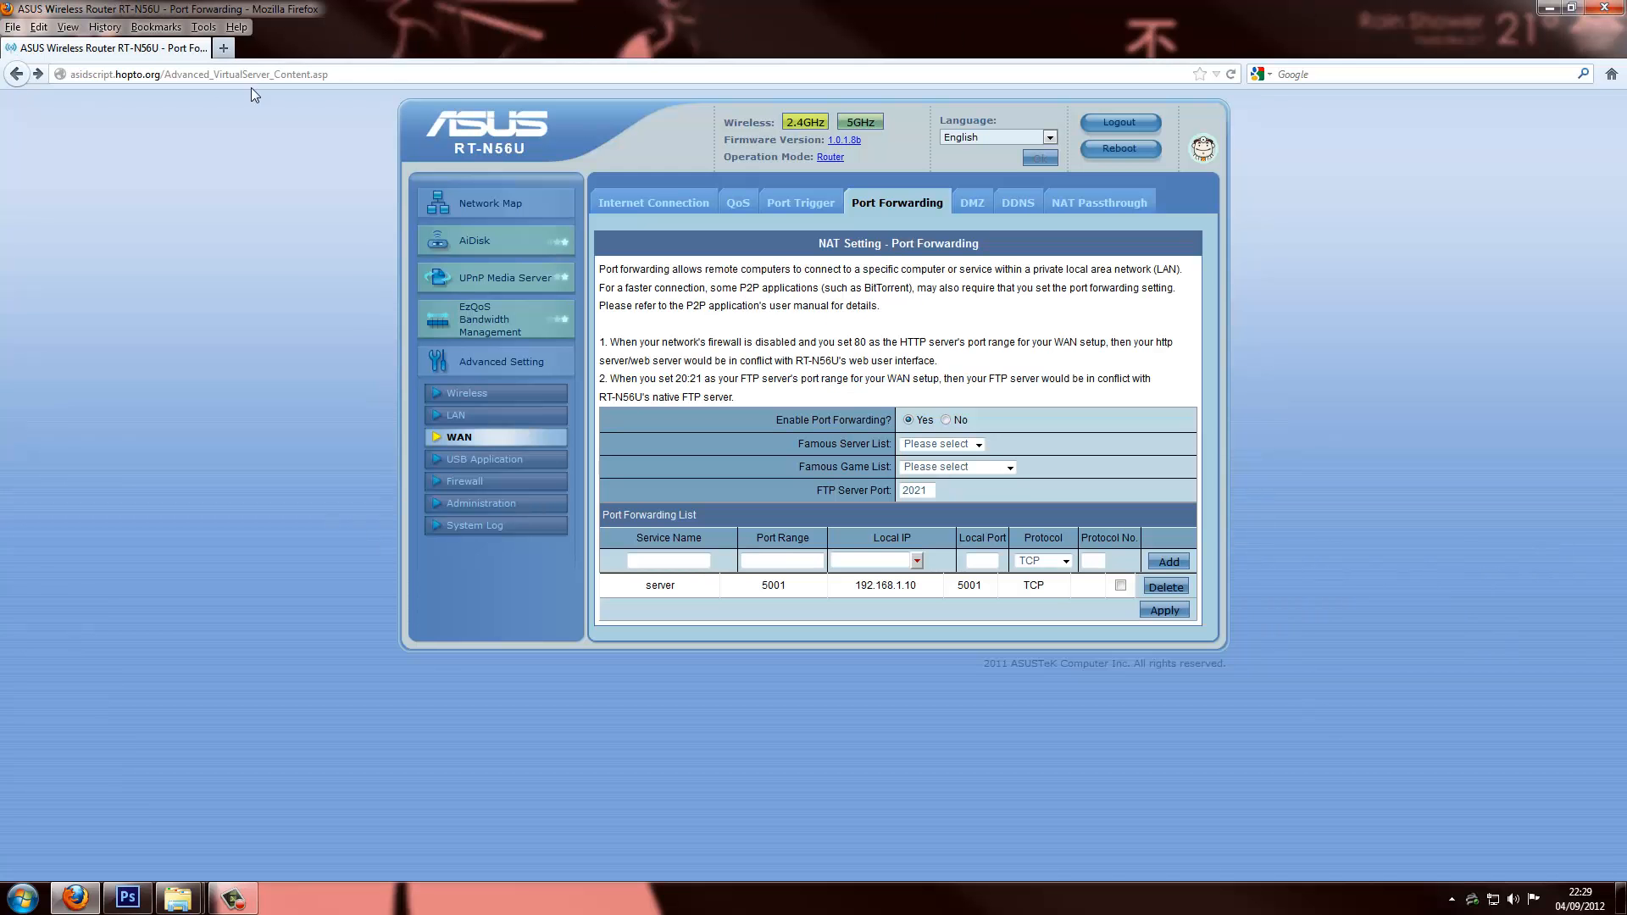
left_click(337, 77)
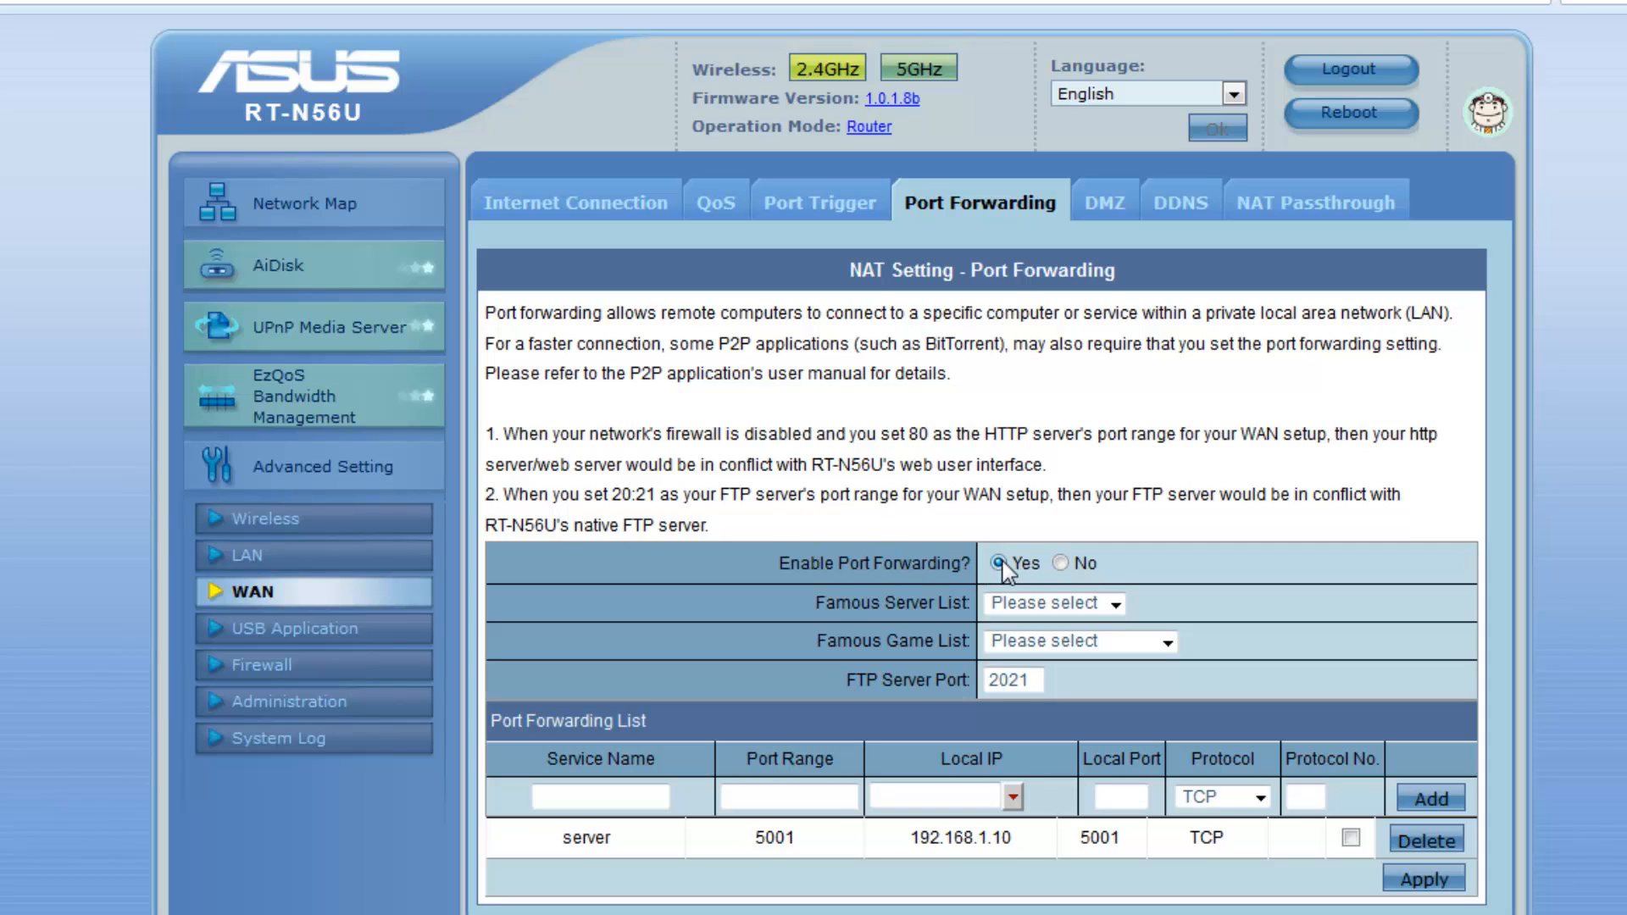
left_click(1059, 566)
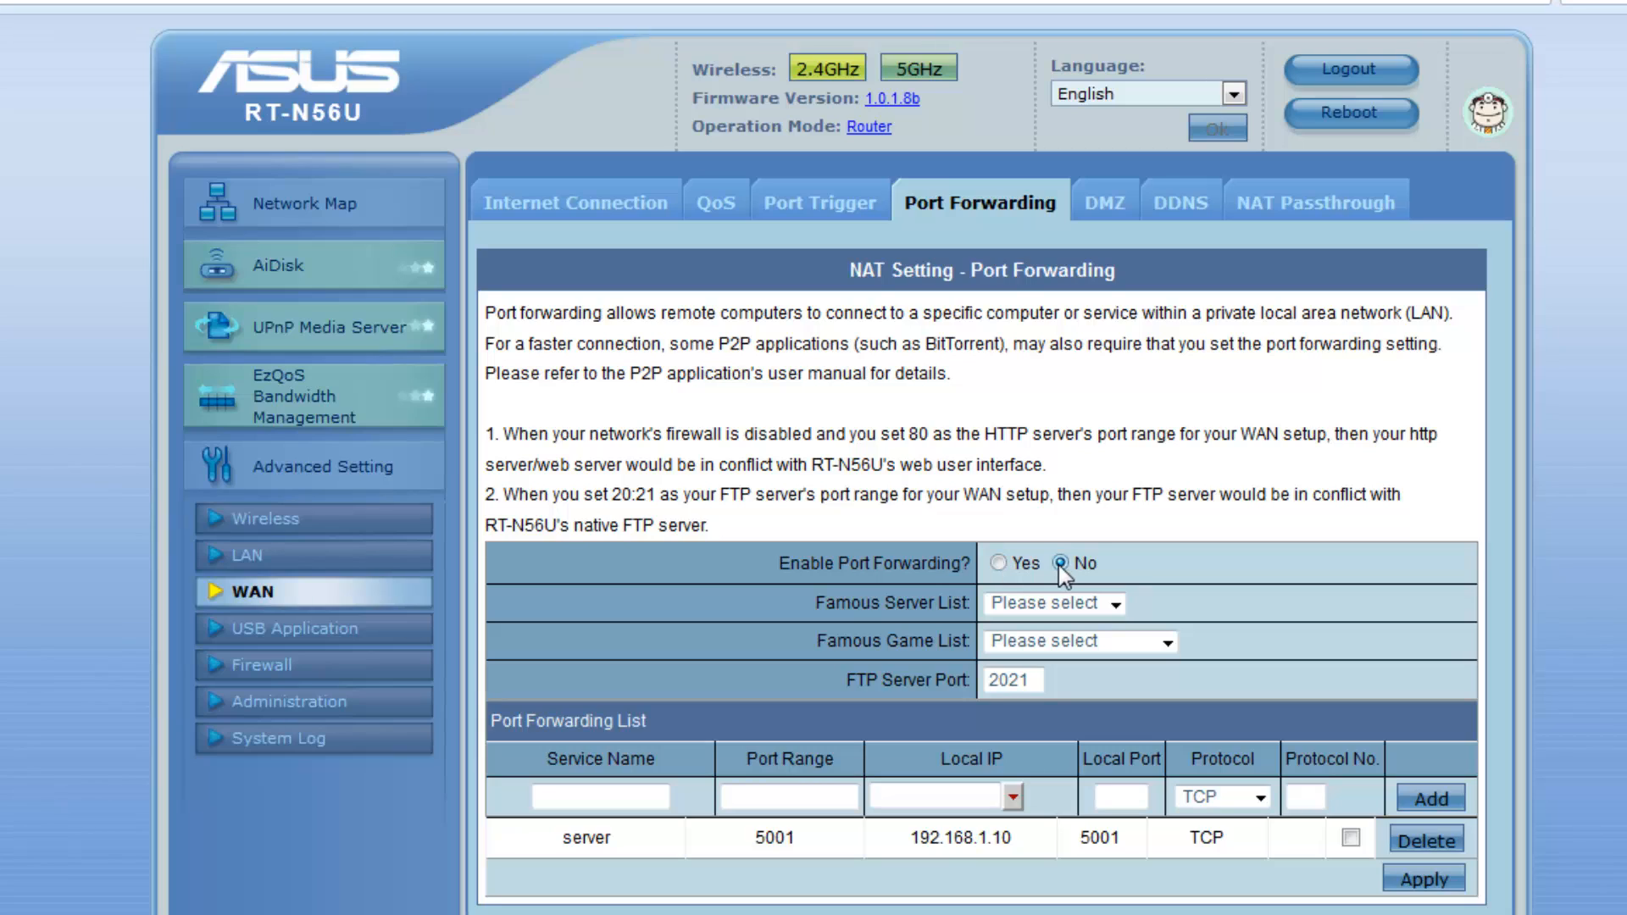
left_click(1003, 561)
left_click(324, 469)
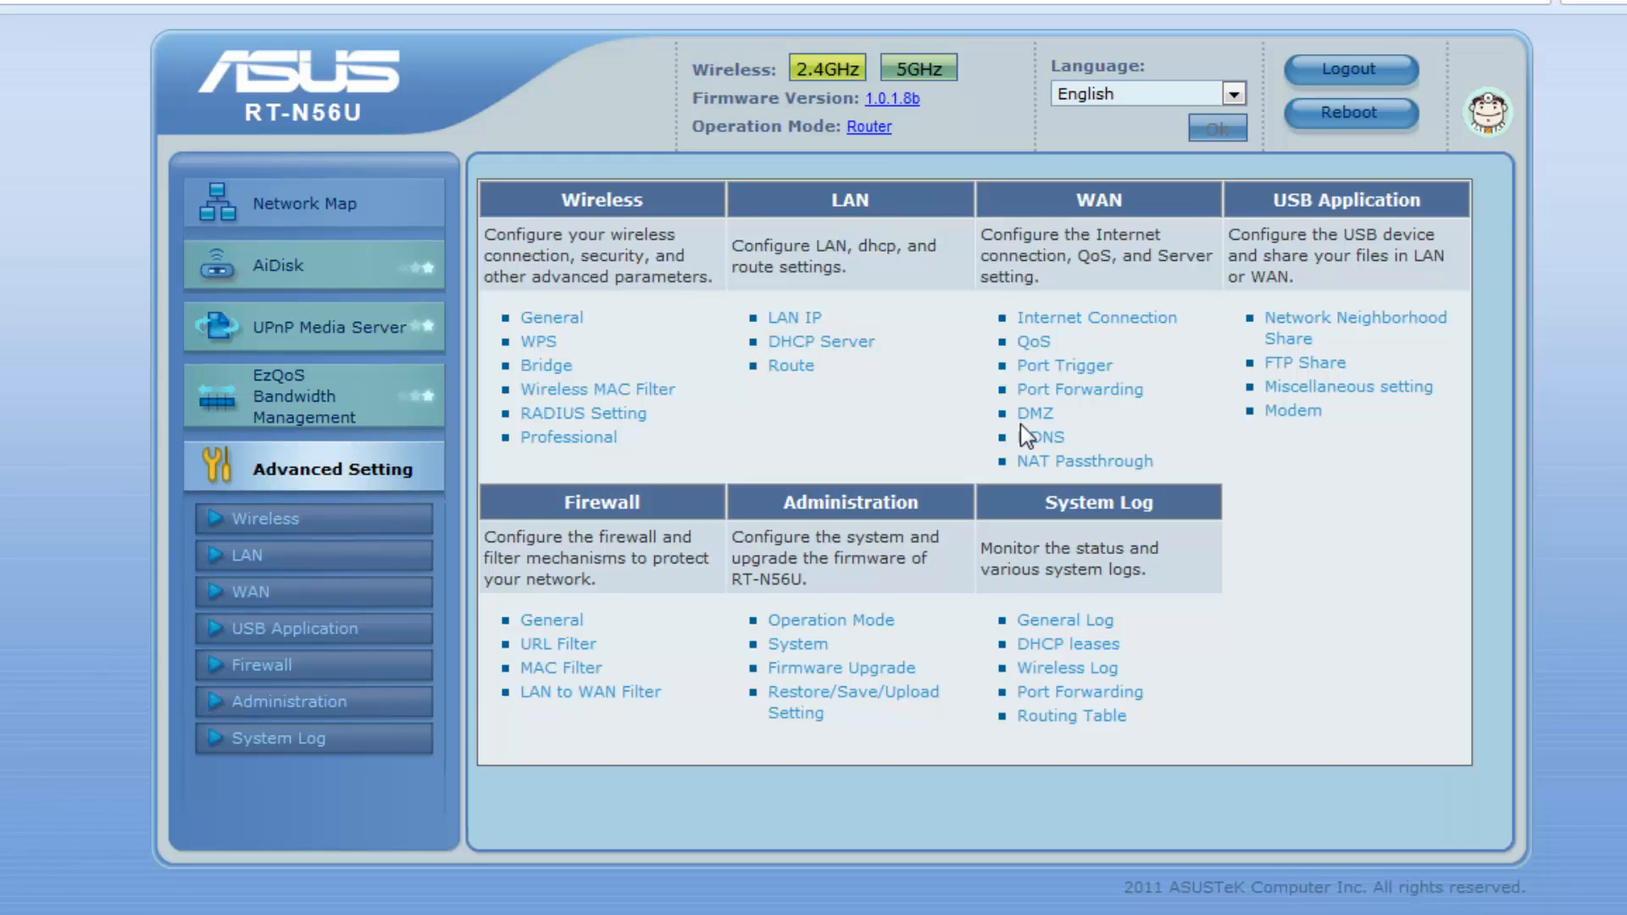
On the WAN DDNS page, type asidscript.hopto.org in User Name and enable the DDNS client
left_click(1064, 437)
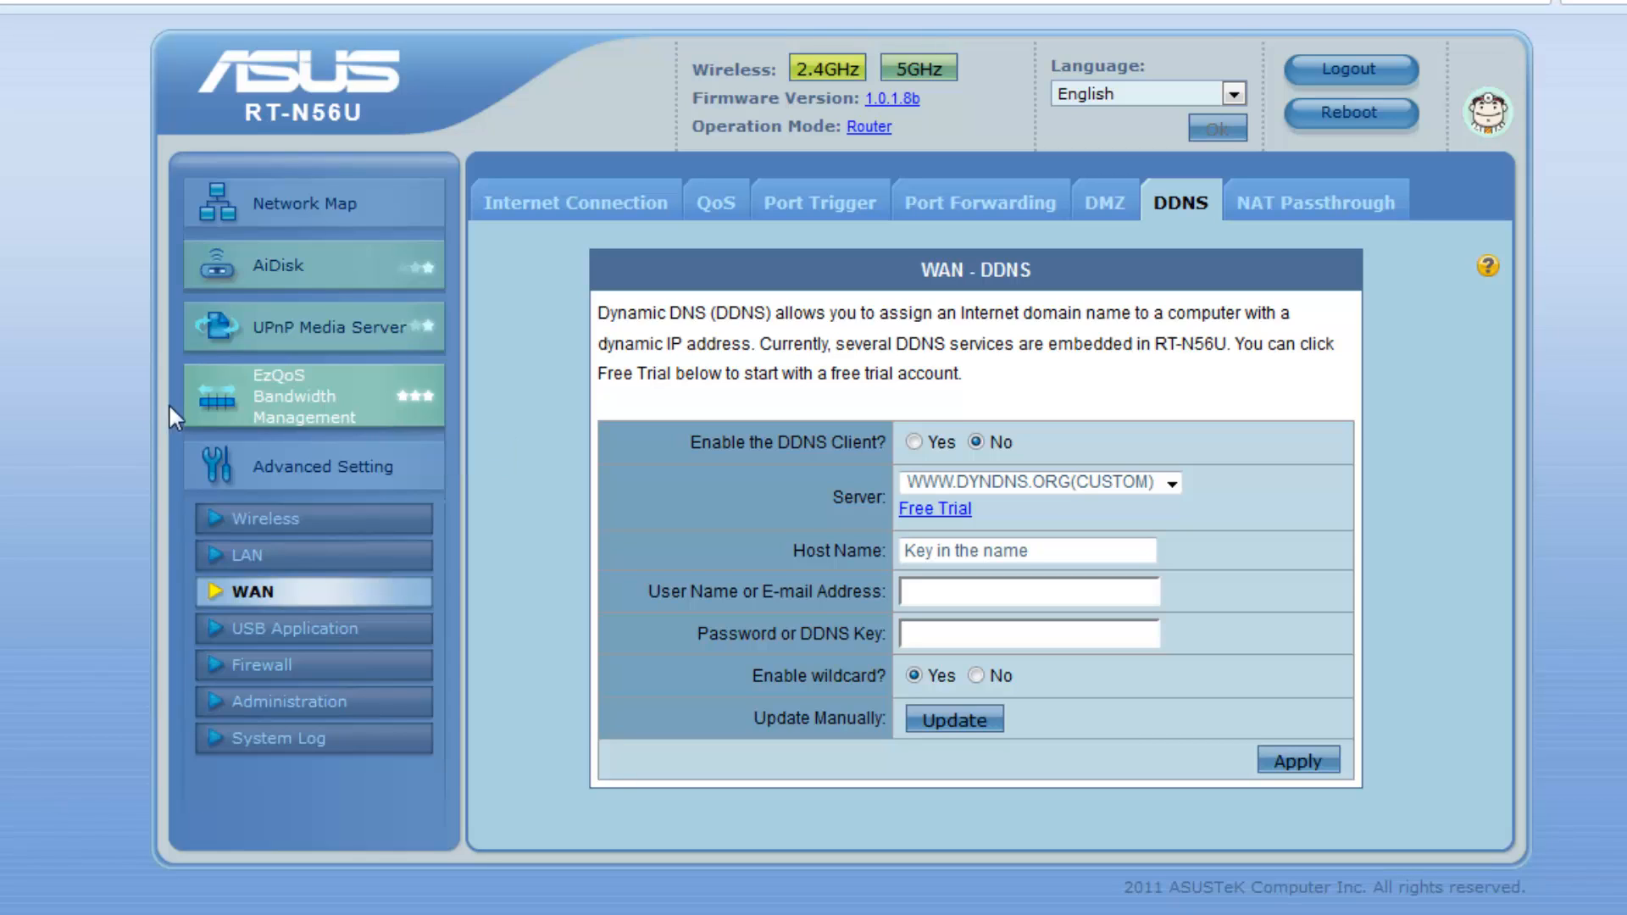
left_click(980, 605)
type("as")
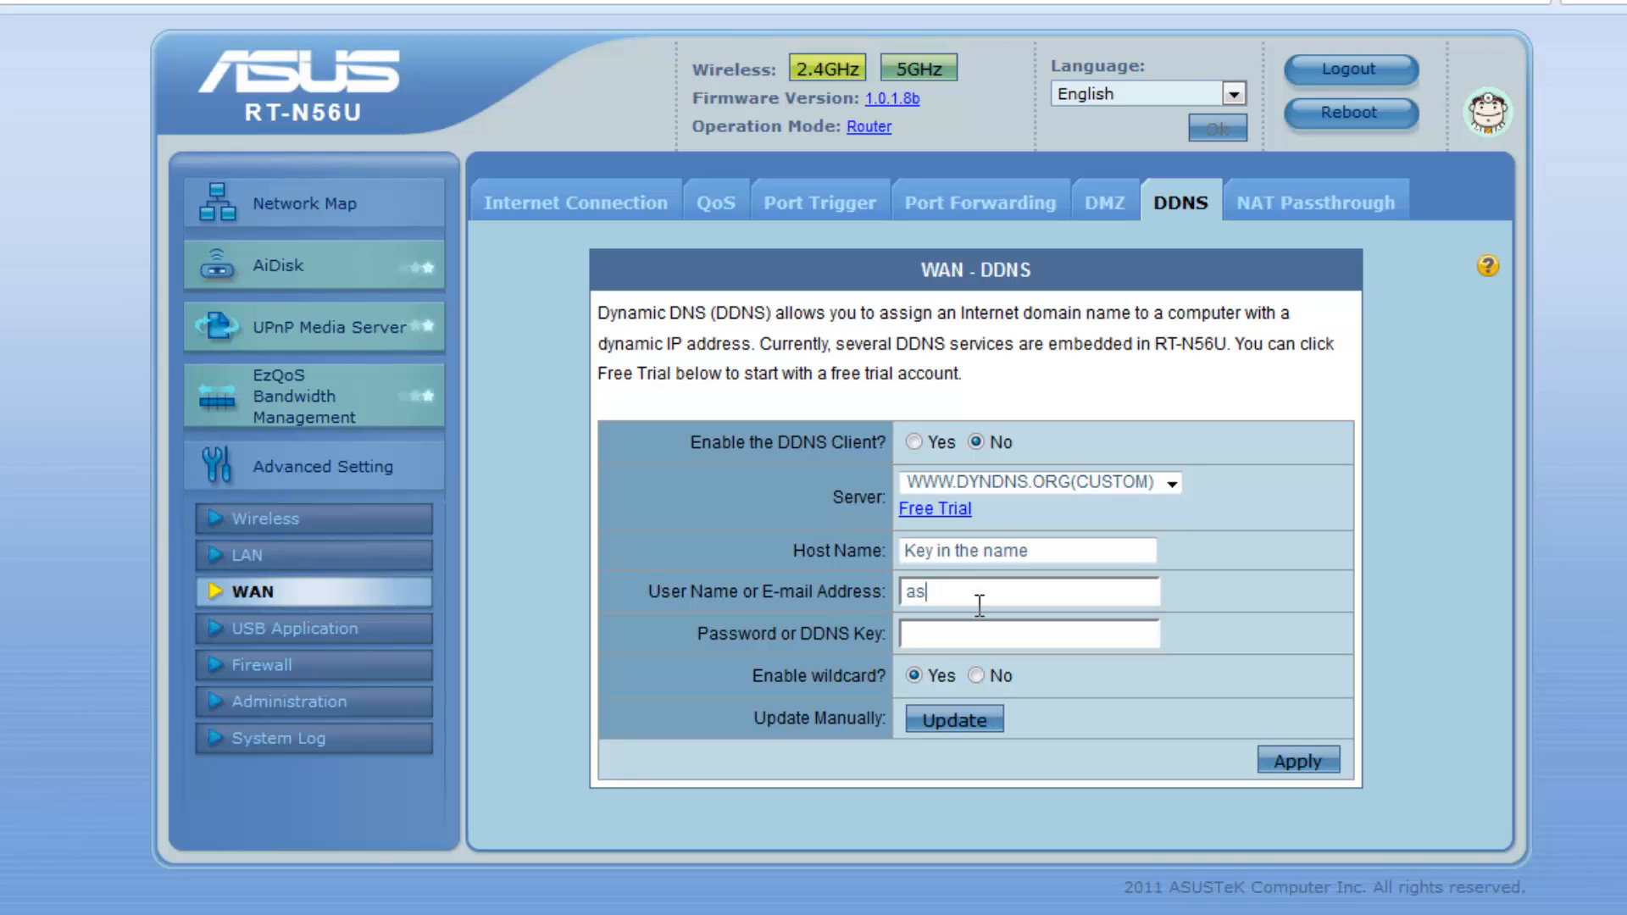
type("idscript.hopto.org")
left_click(915, 439)
Move asidscript.hopto.org from the User Name field into the Host Name field
left_click_drag(1079, 590, 712, 603)
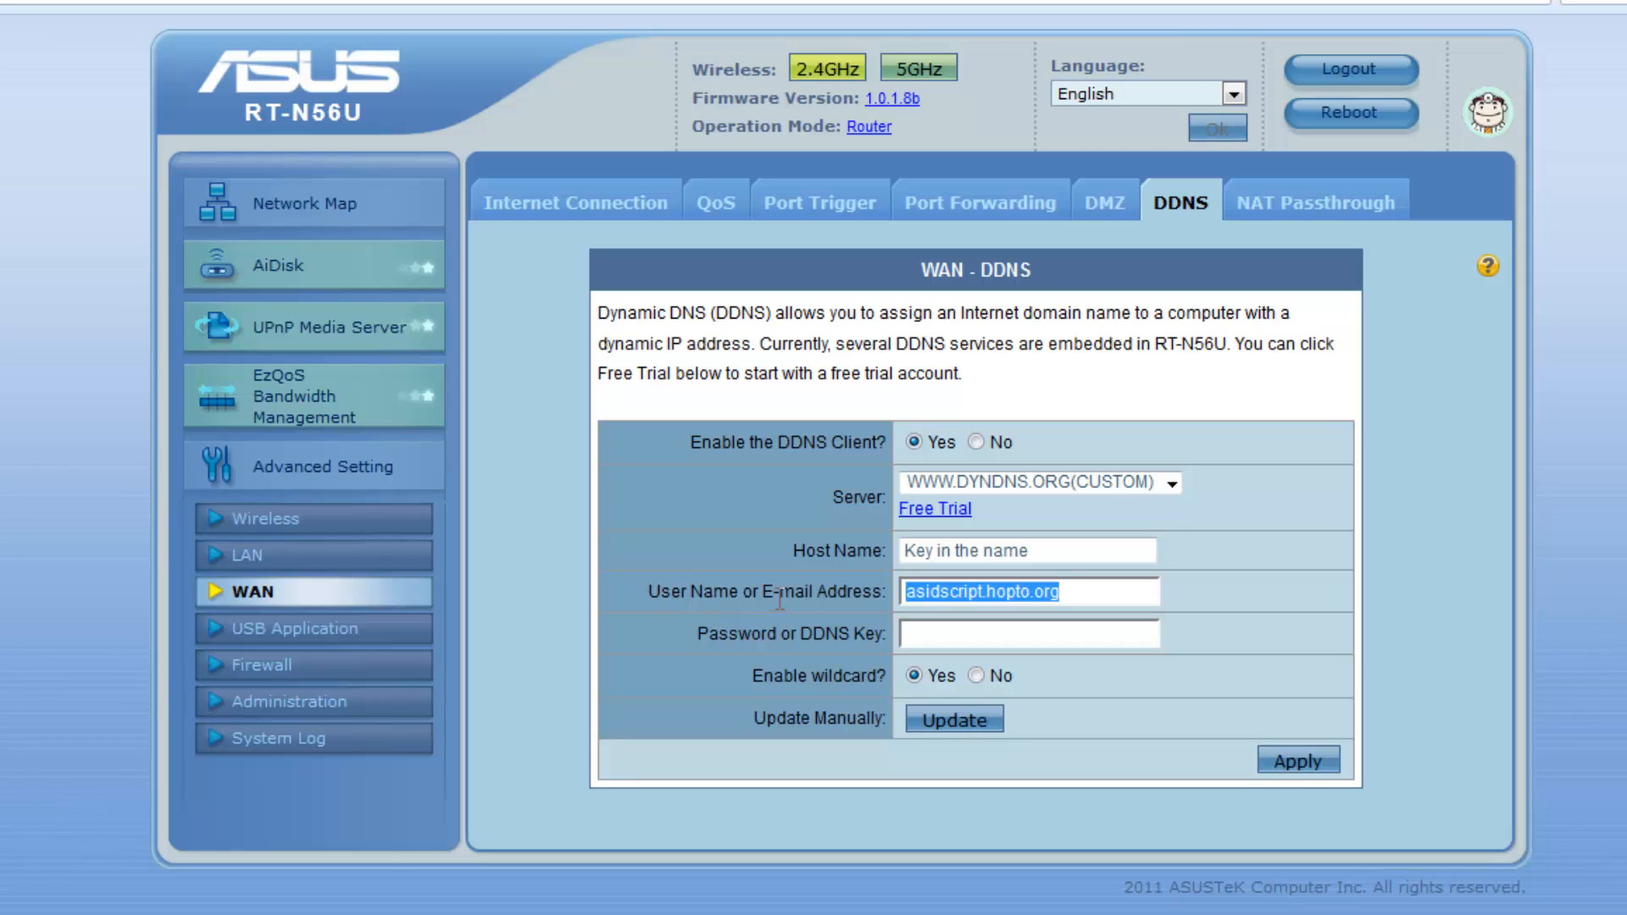
key("ctrl+x")
triple_click(1017, 551)
key("ctrl+v")
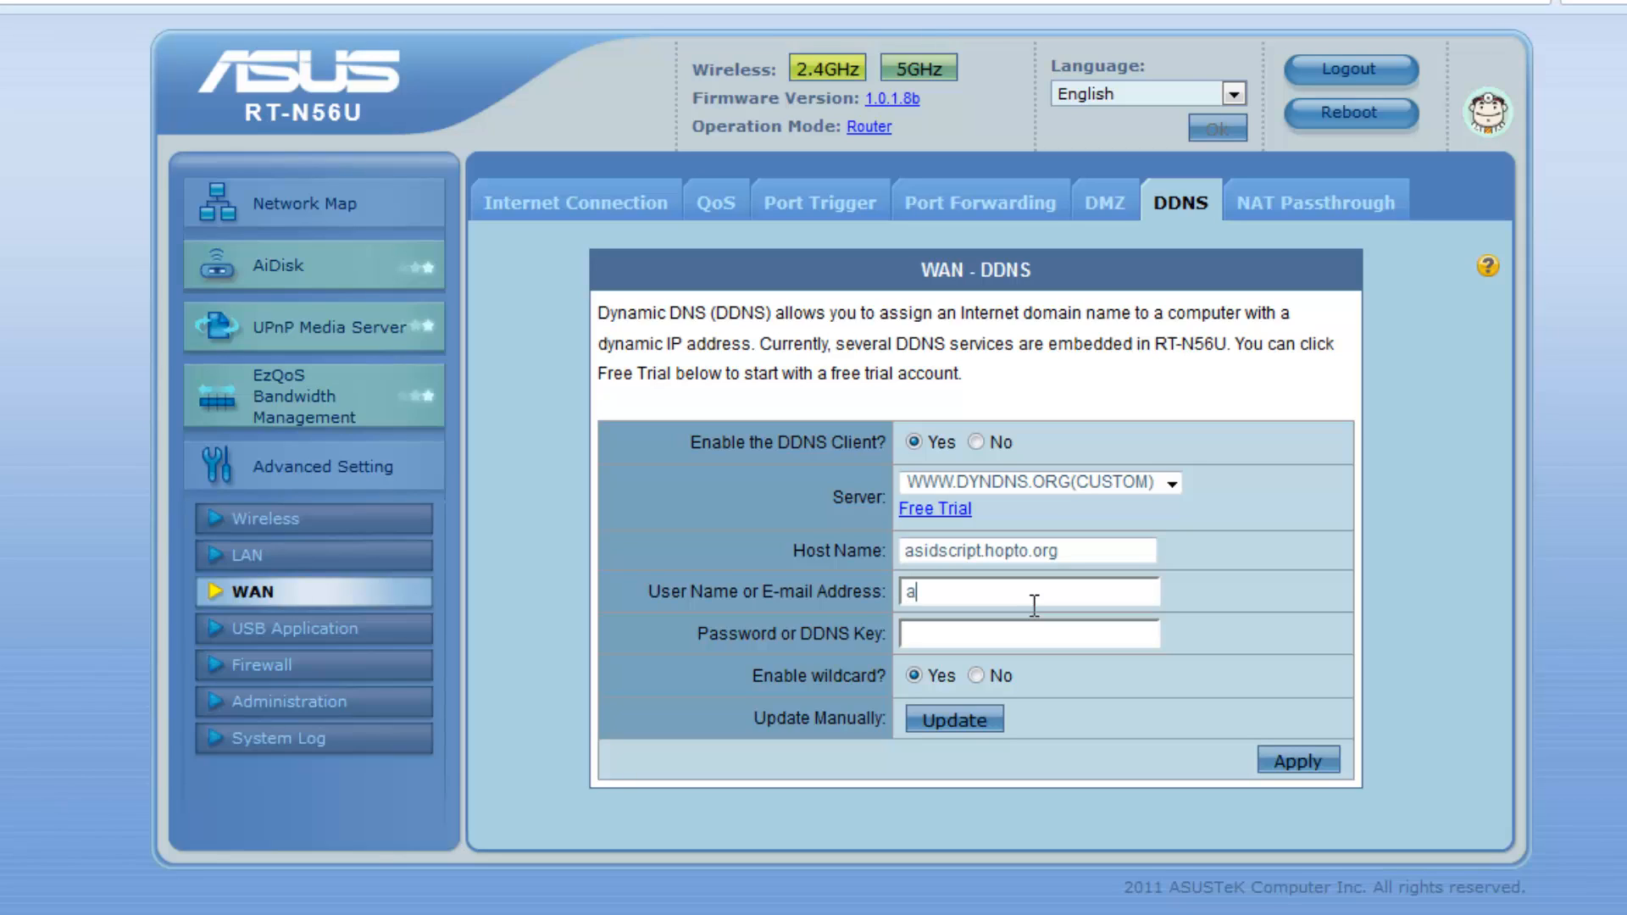
Enter the DDNS account's e-mail address as the User Name
triple_click(1034, 604)
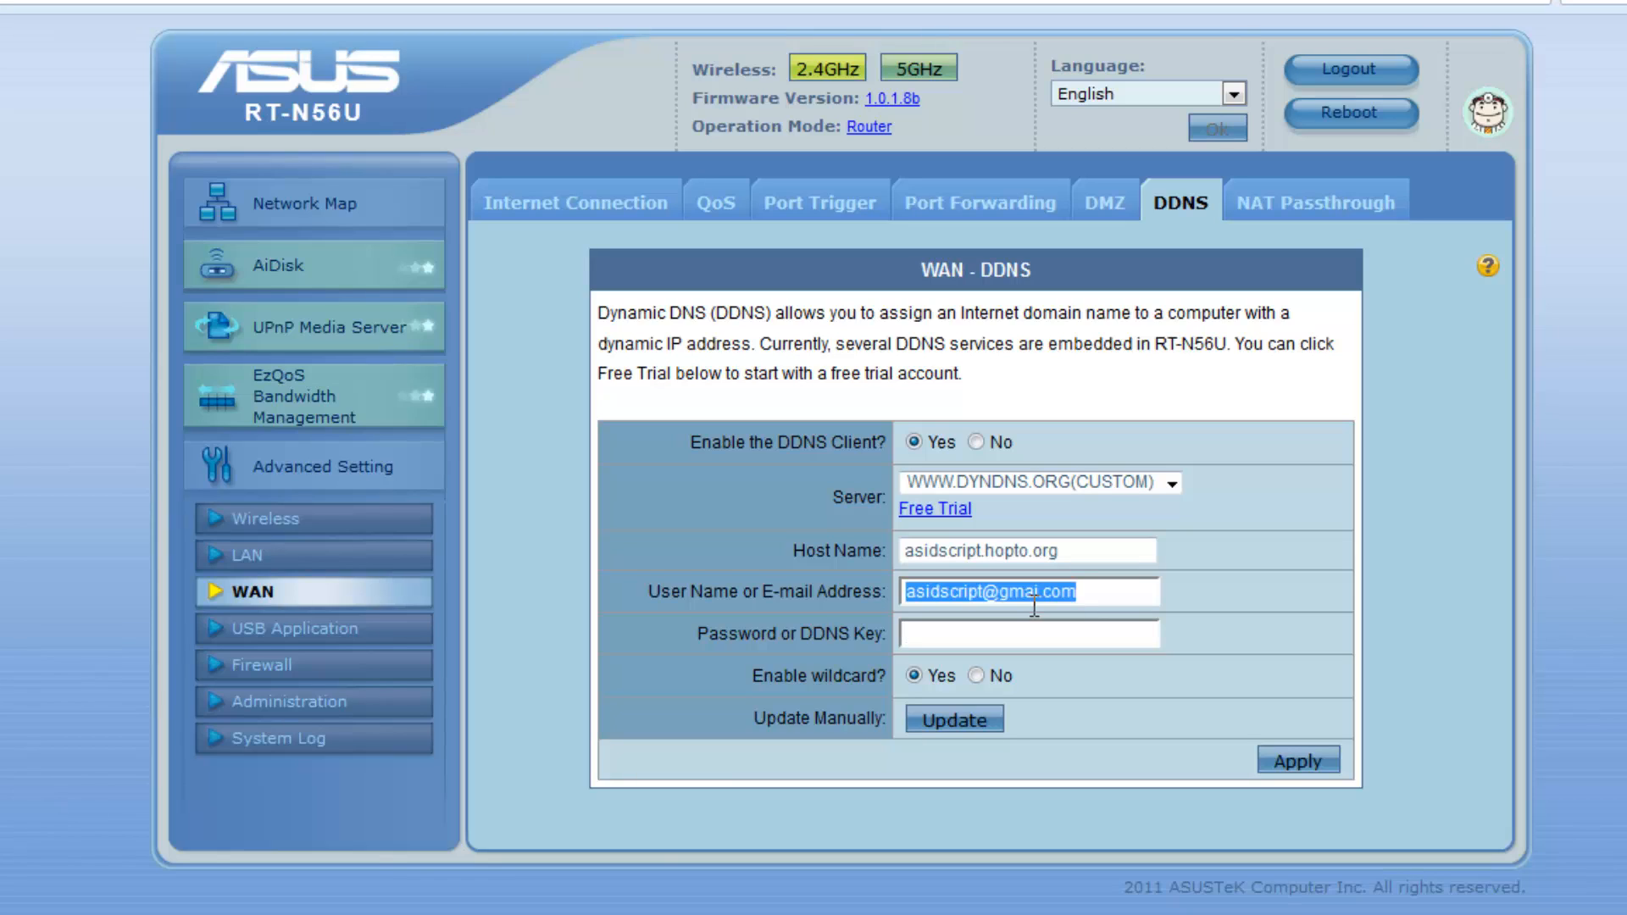
key("End")
key("BackSpace")
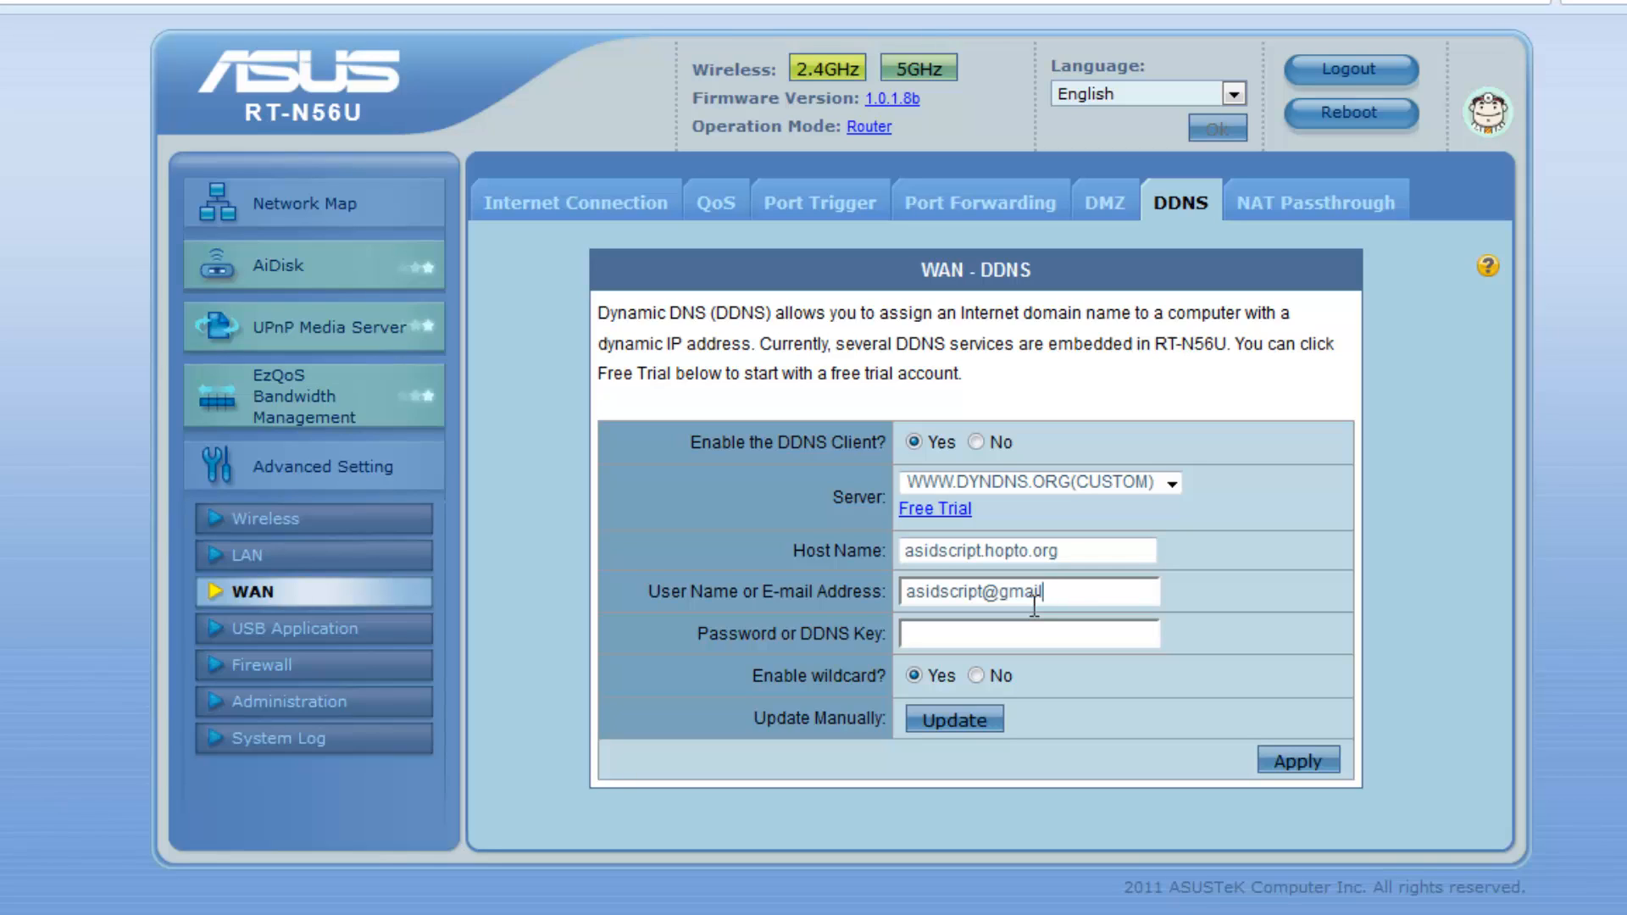
type(".com")
type("•••")
Enter the DDNS account password and apply the DDNS settings
key("BackSpace")
key("BackSpace")
key("BackSpace")
type("••••••")
key("BackSpace")
key("BackSpace")
key("BackSpace")
key("BackSpace")
key("BackSpace")
key("BackSpace")
type("••••")
key("BackSpace")
key("BackSpace")
key("BackSpace")
key("BackSpace")
type("•••••••••")
left_click(1287, 759)
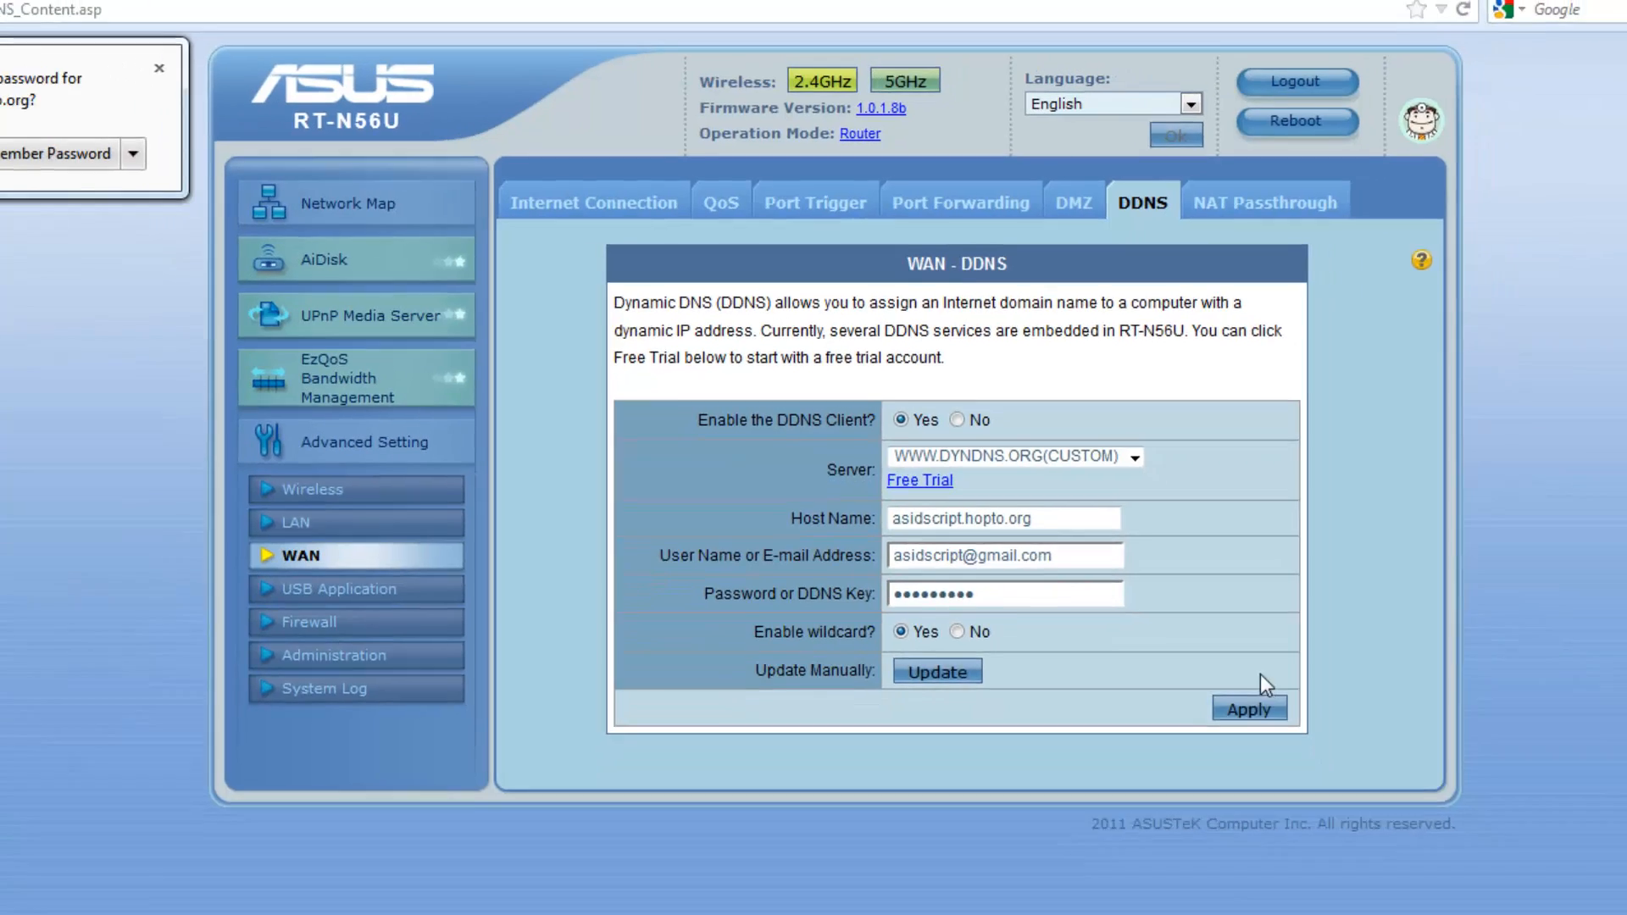
left_click(227, 50)
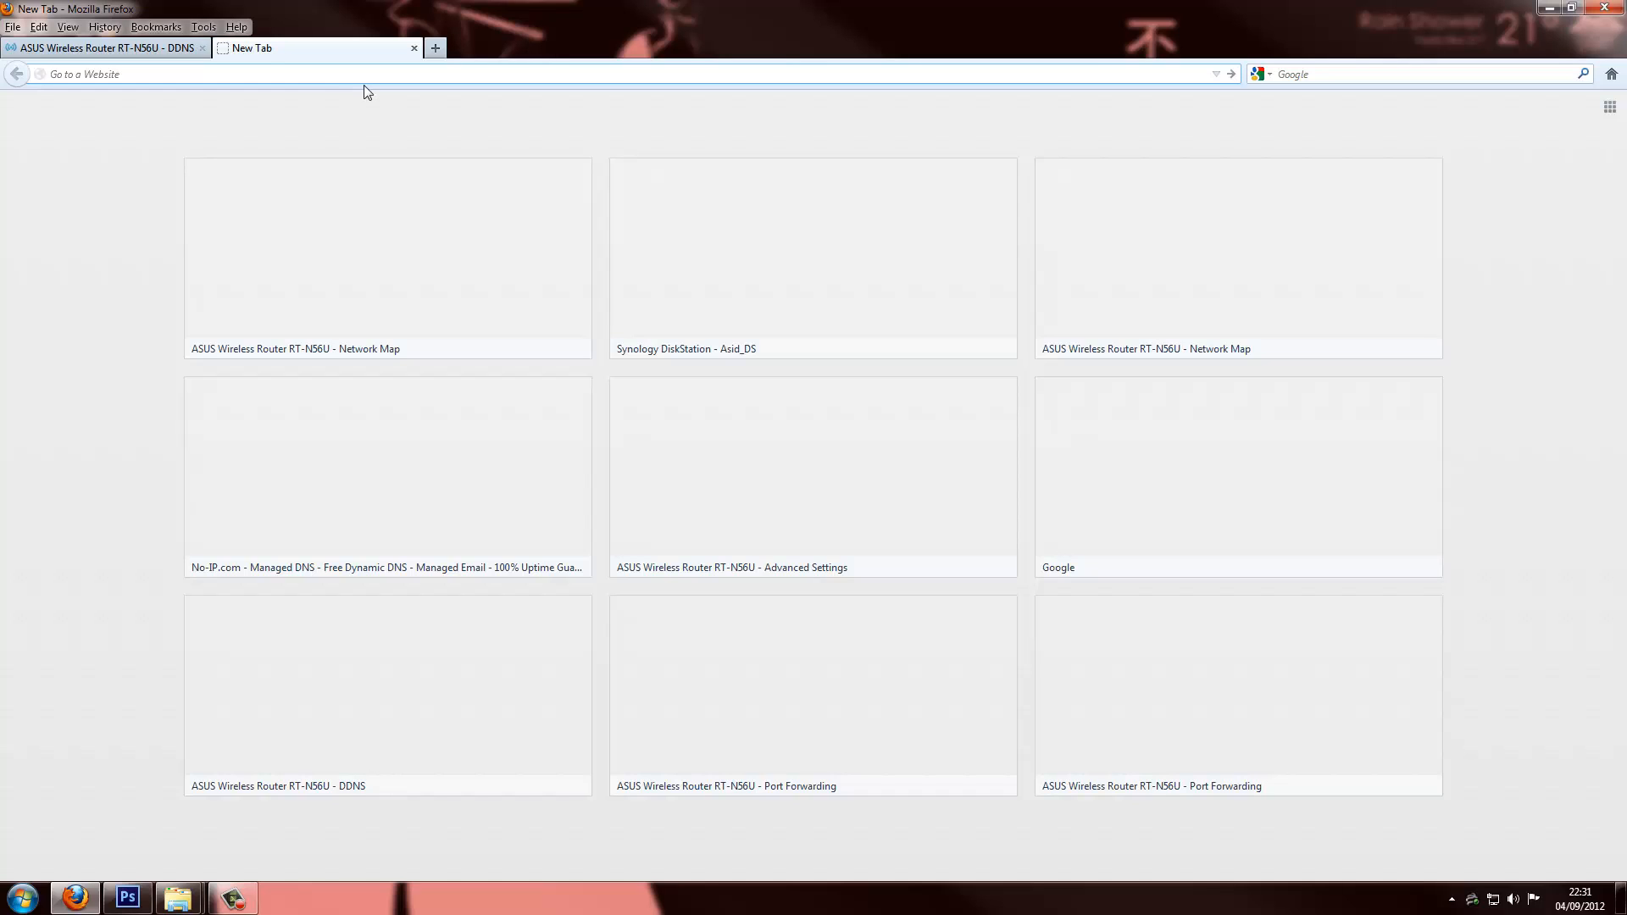
Load the router at asidscript.hopto.org and show the 7.8 GB USB flash disk's status and FTP link
type("asidscript.hopto.org")
key("Return")
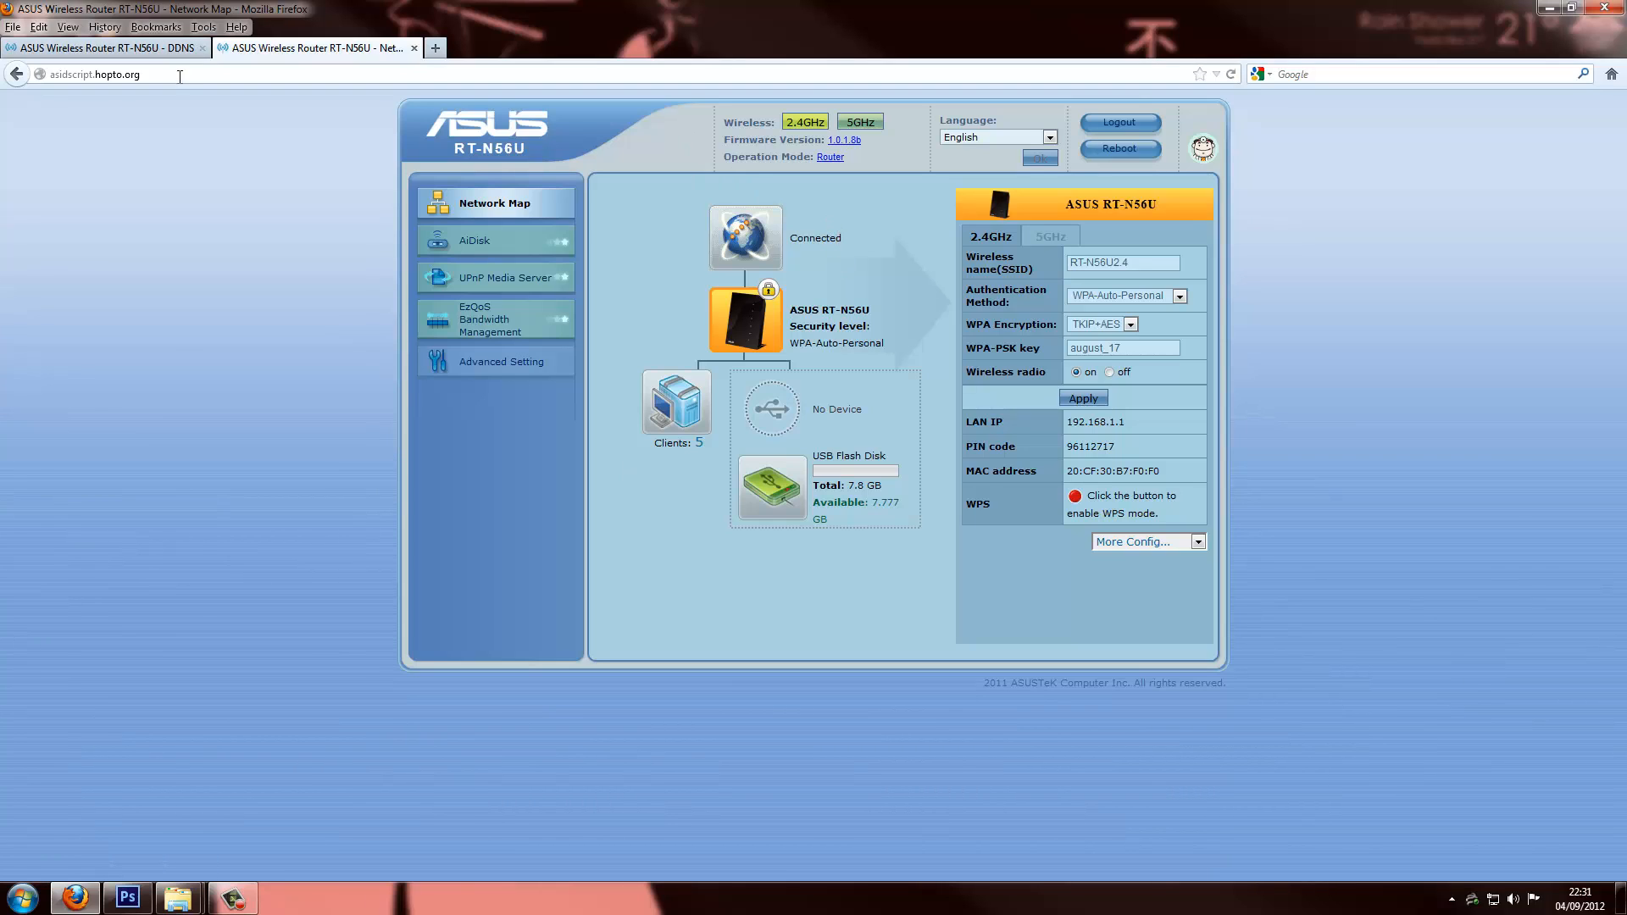
left_click(60, 73)
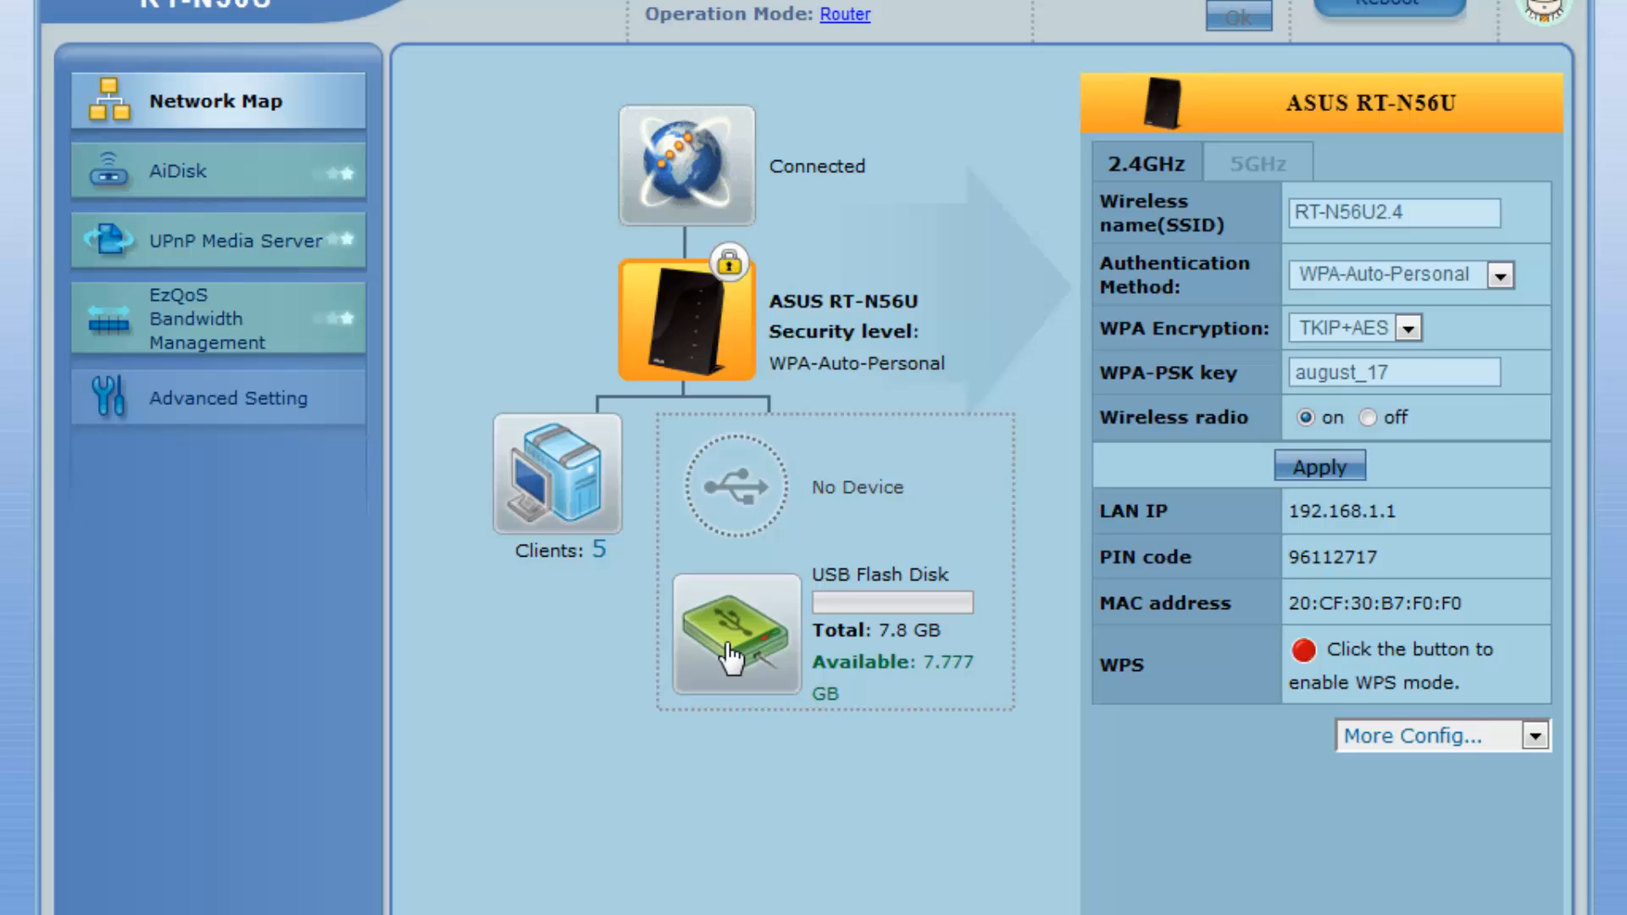
left_click(730, 657)
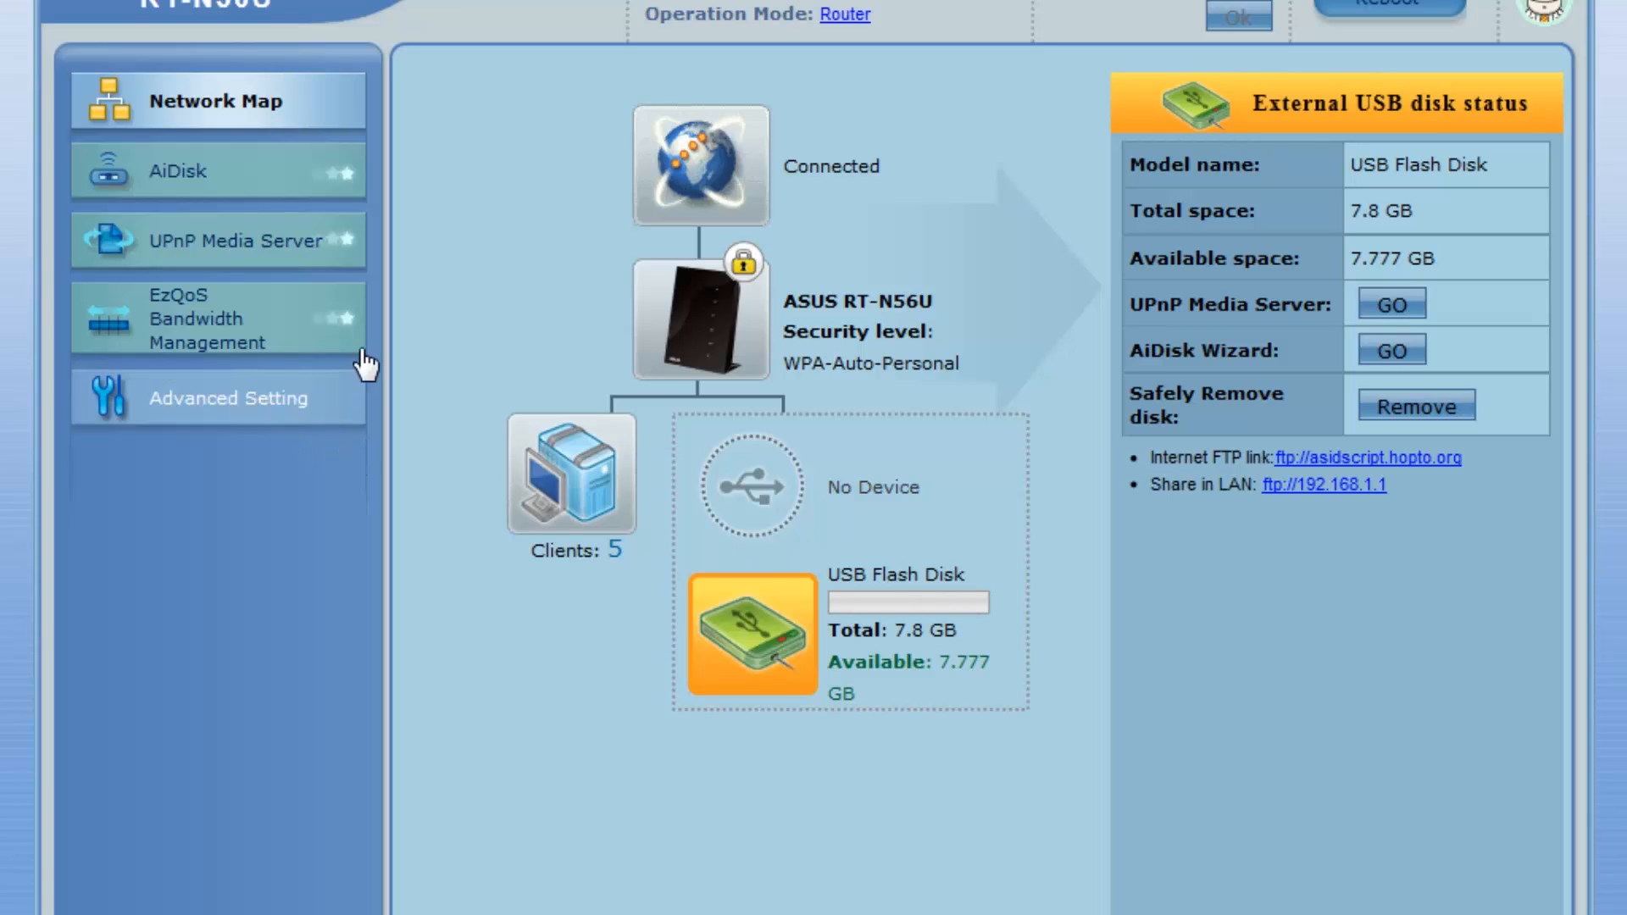
Rerun the AiDisk setup with limitless access rights, skipping the ASUS DDNS setting
left_click(154, 188)
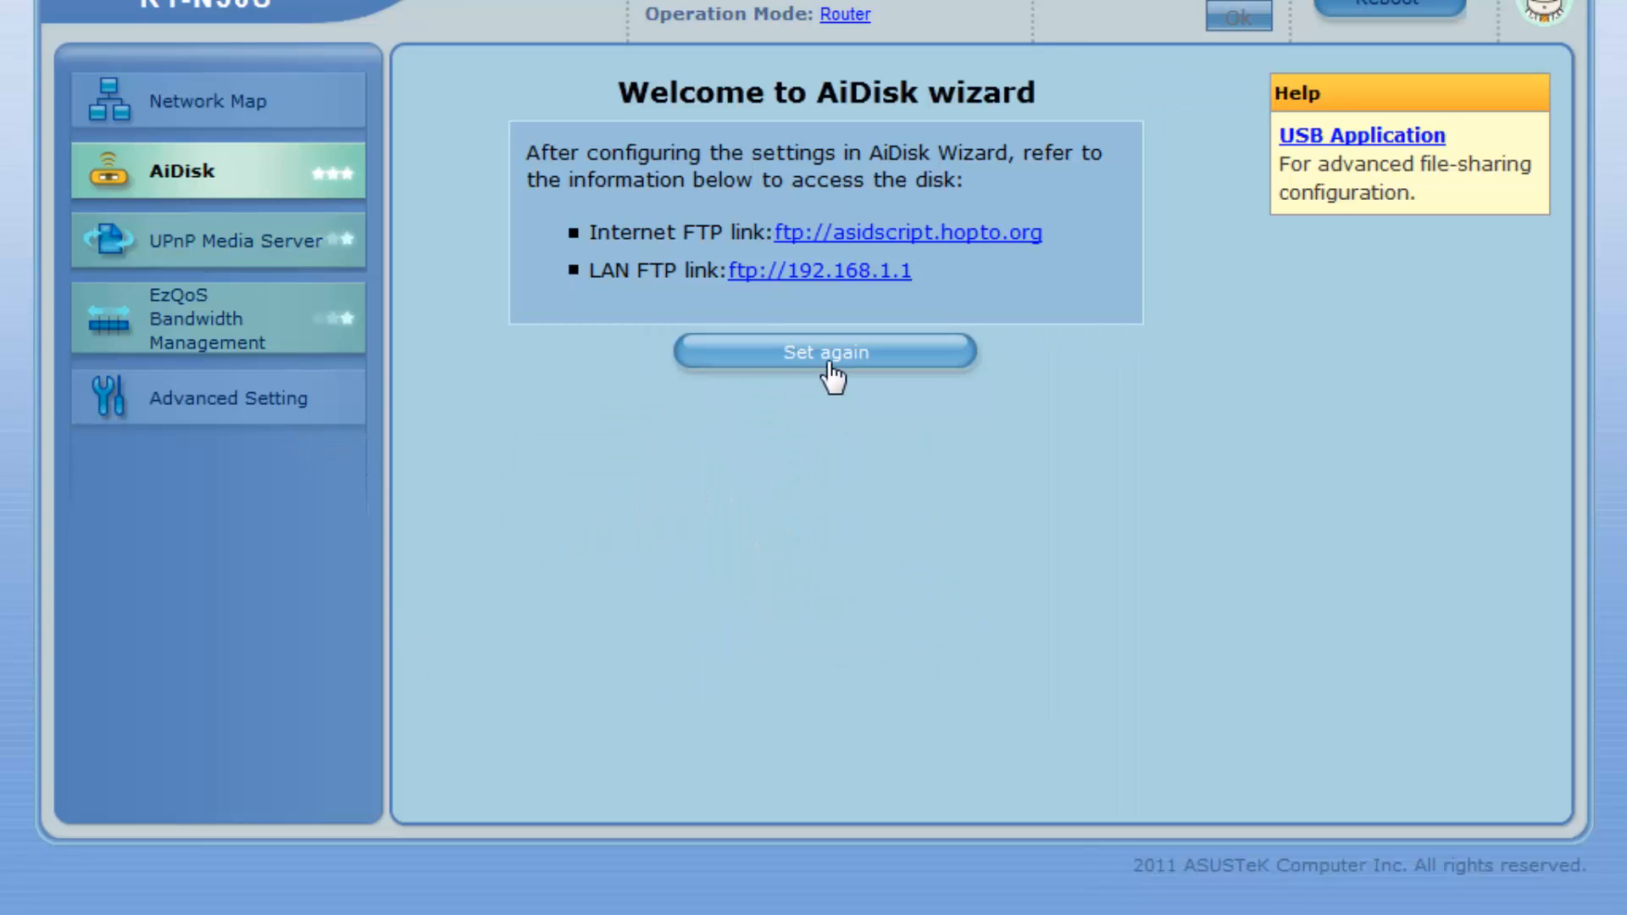
left_click(826, 353)
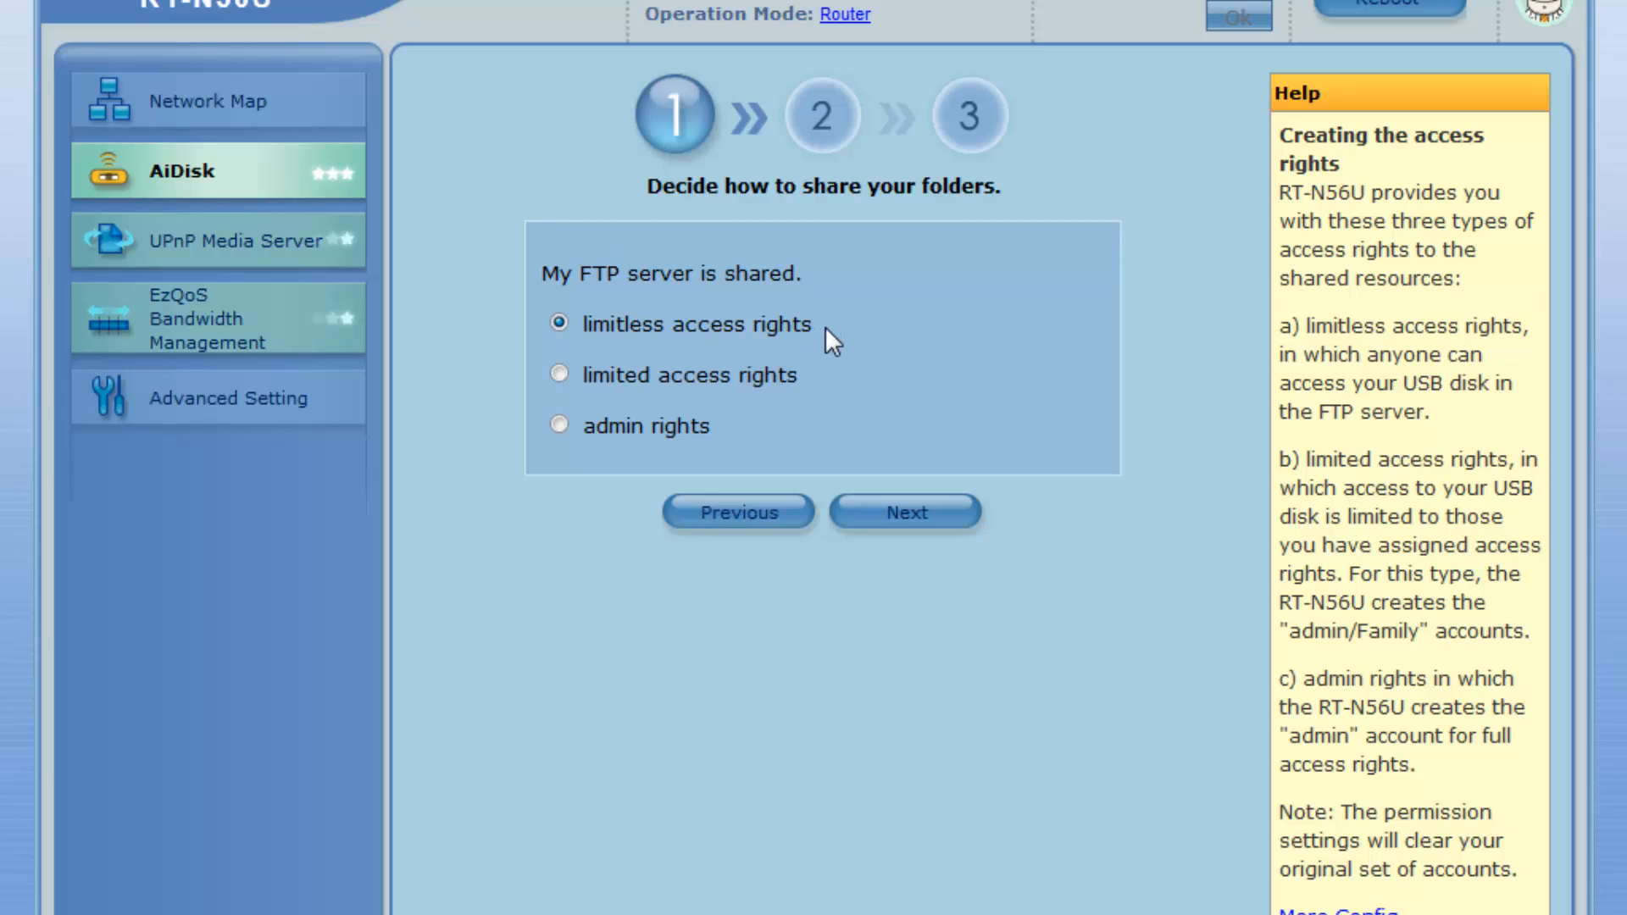
left_click(903, 514)
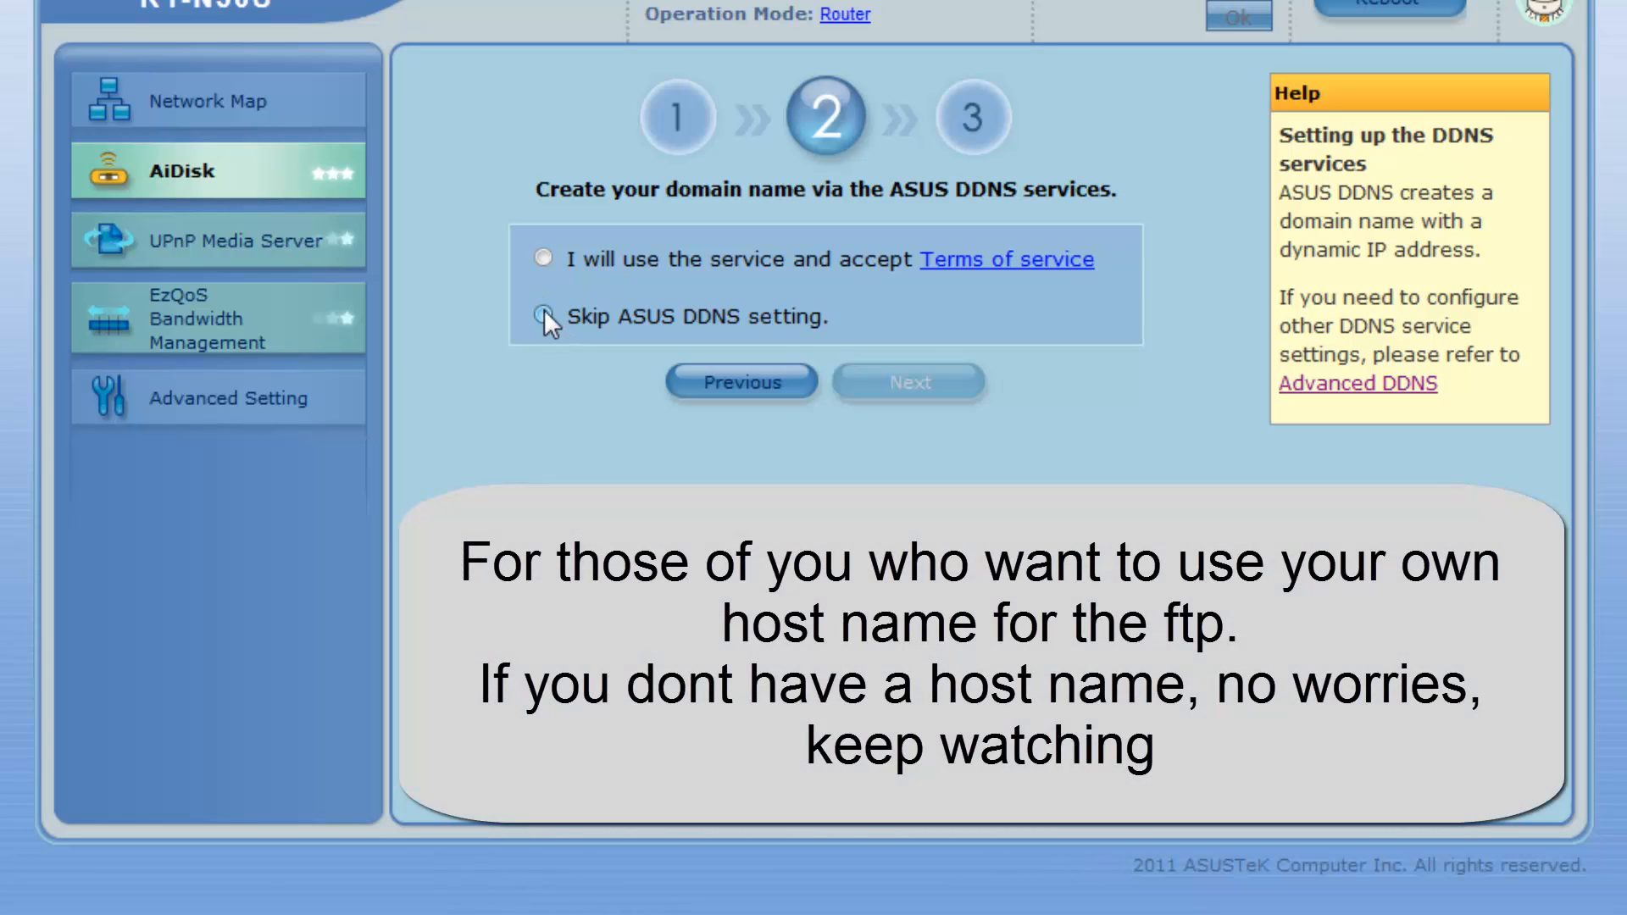
left_click(544, 314)
left_click(914, 392)
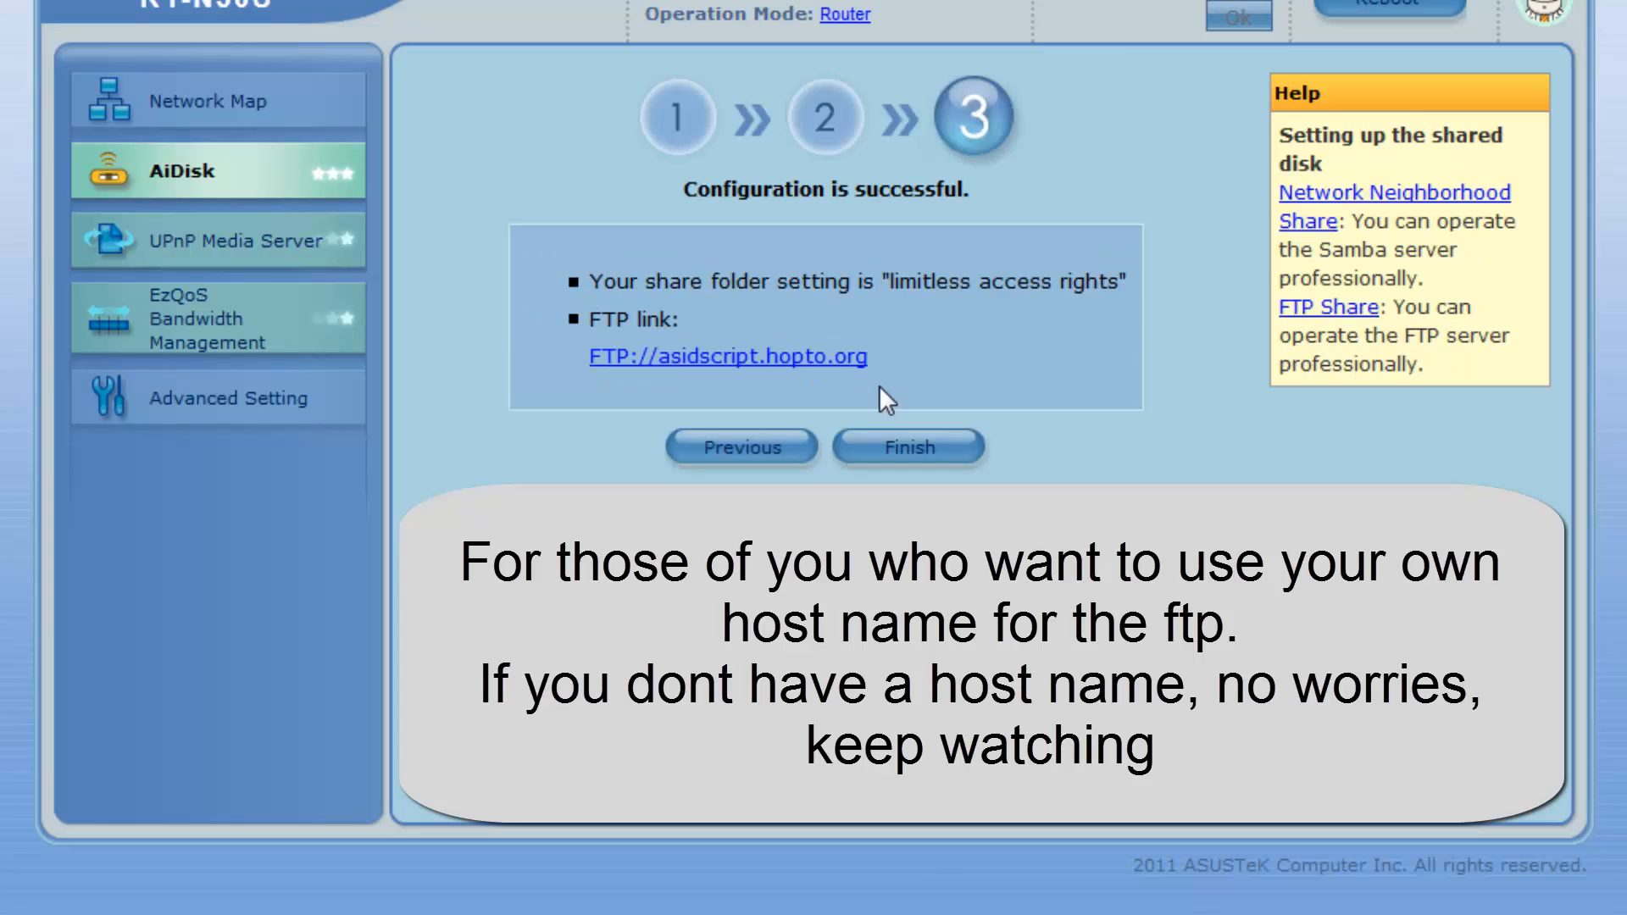
Copy the FTP link asidscript.hopto.org and finish the AiDisk wizard
left_click_drag(605, 273, 1117, 393)
left_click(1106, 399)
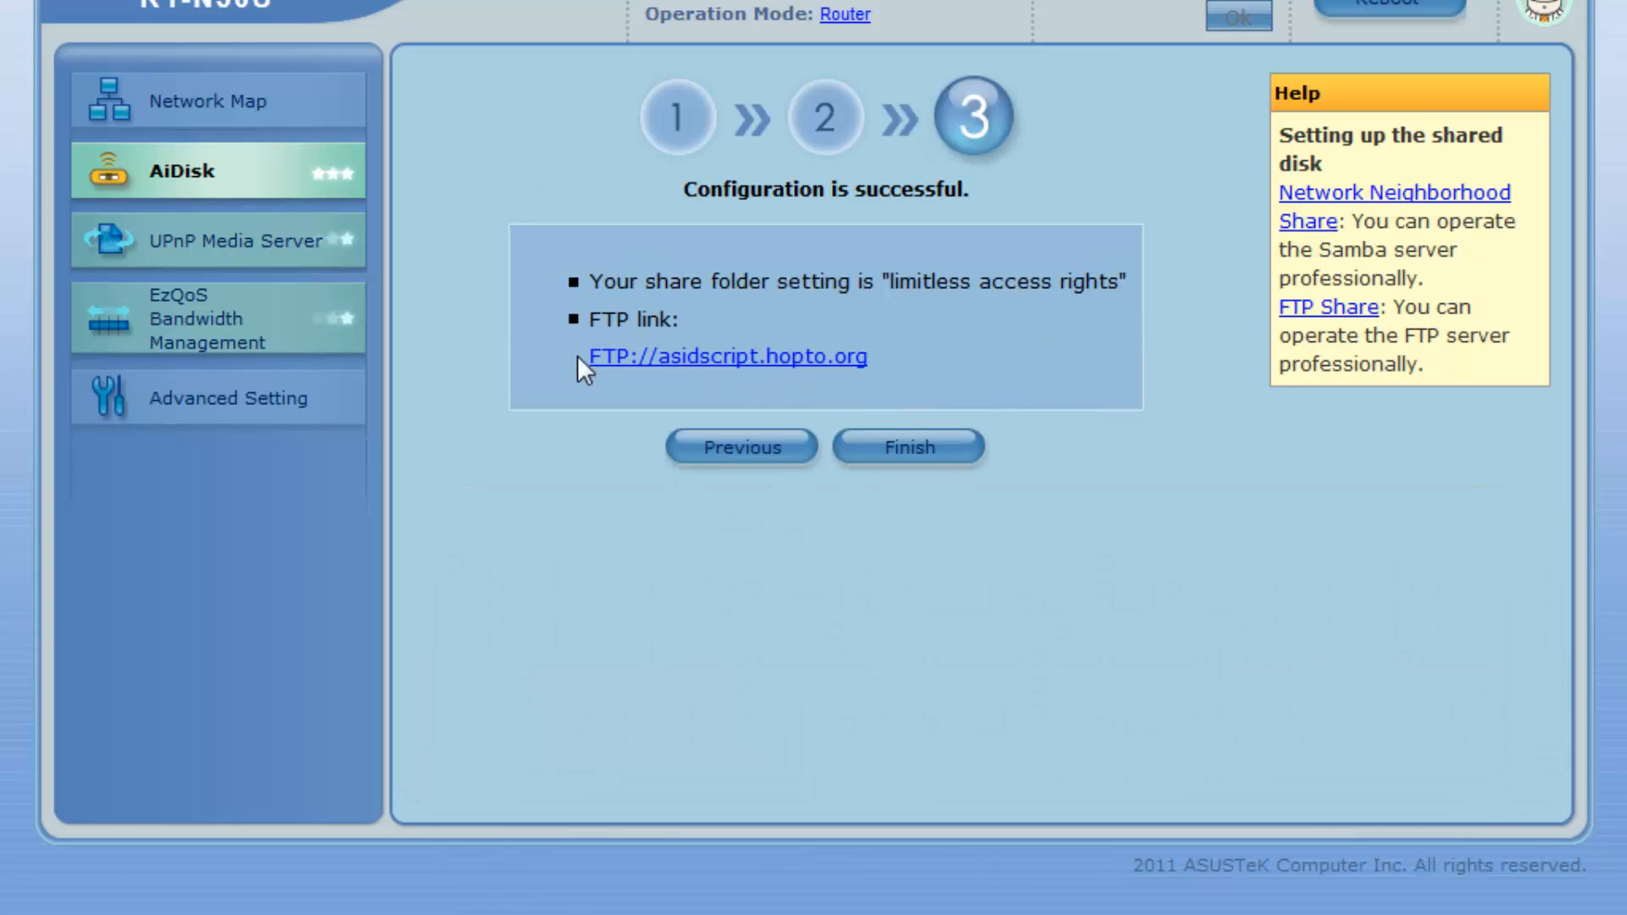
left_click_drag(858, 371, 551, 356)
key("ctrl+c")
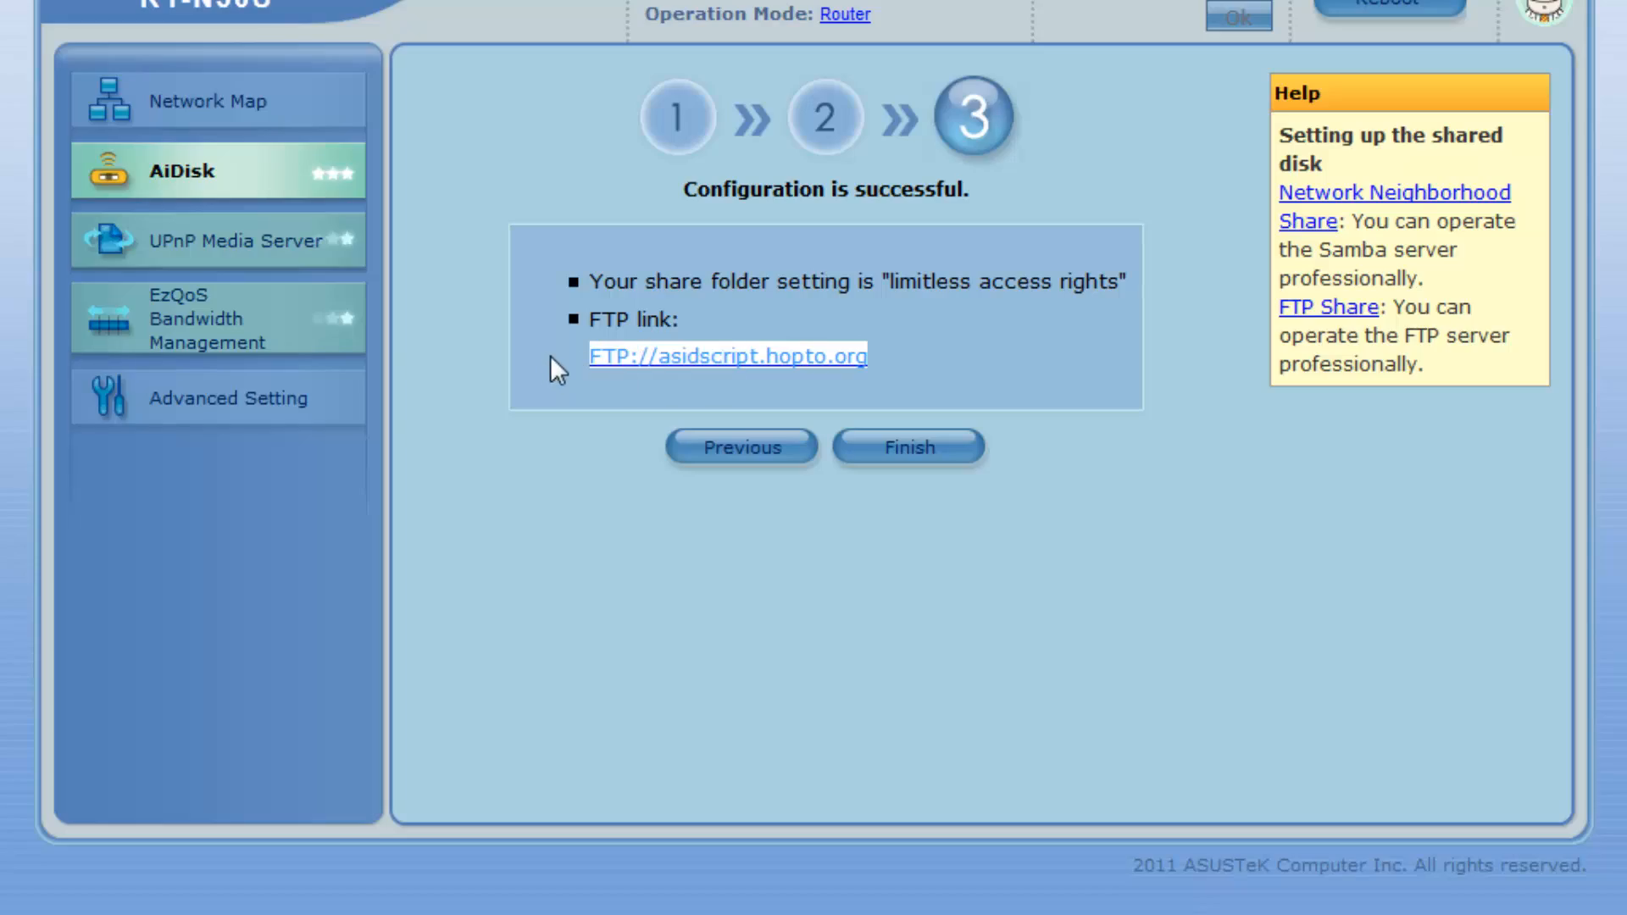
left_click(907, 457)
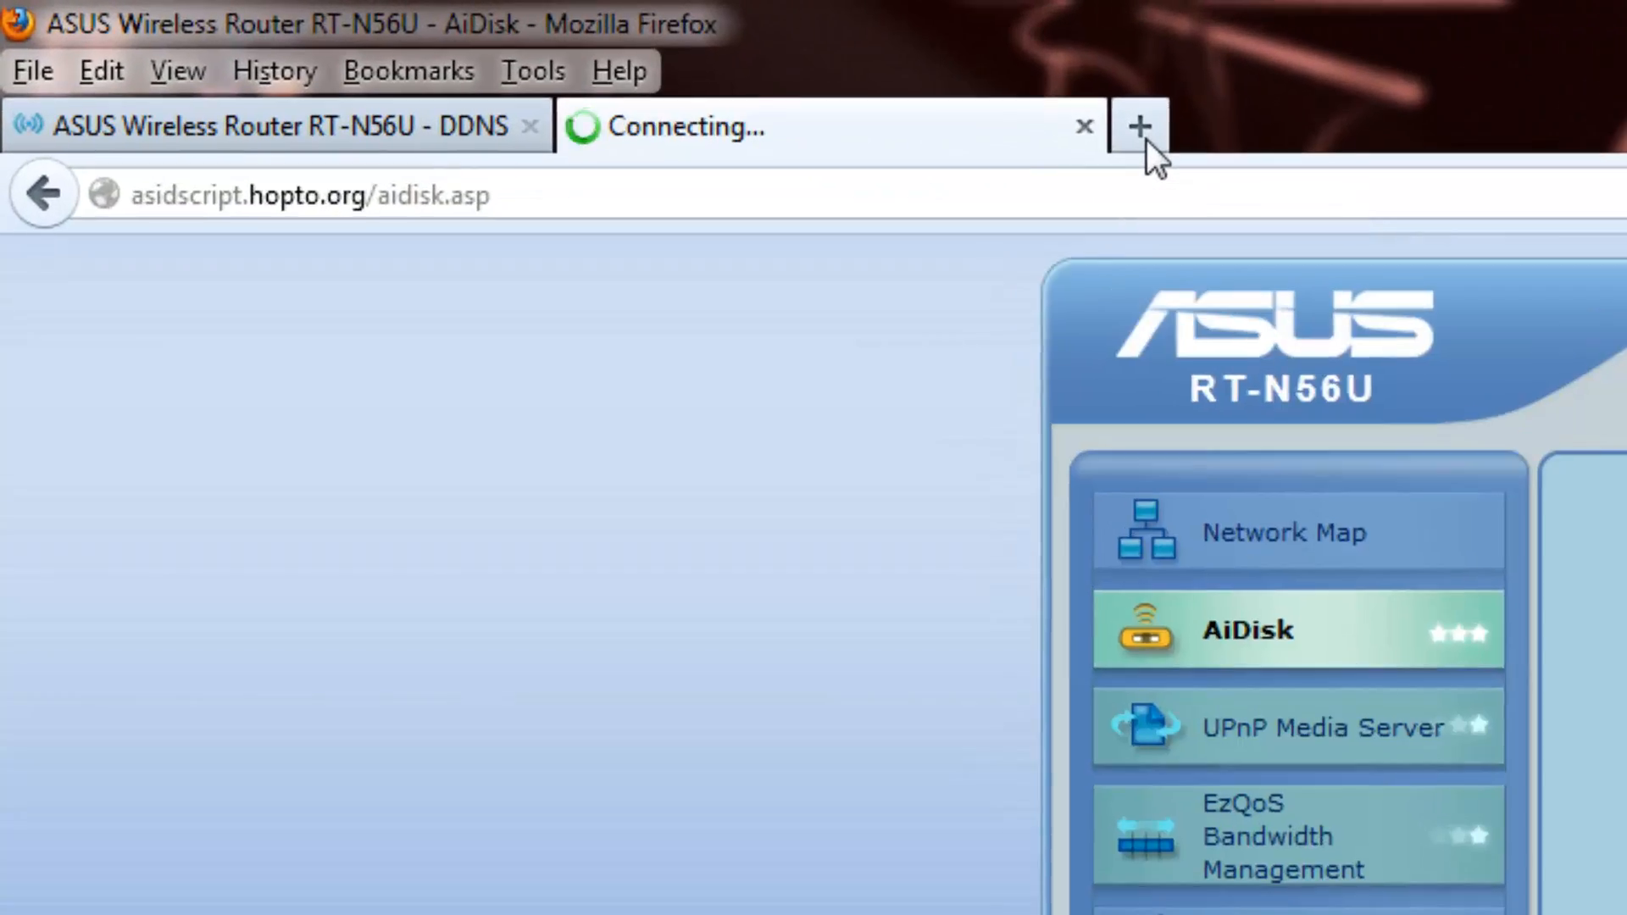
Open ftp://asidscript.hopto.org in a new tab to confirm the AiDisk_a1 folder, then close it
left_click(436, 49)
key("ctrl+v")
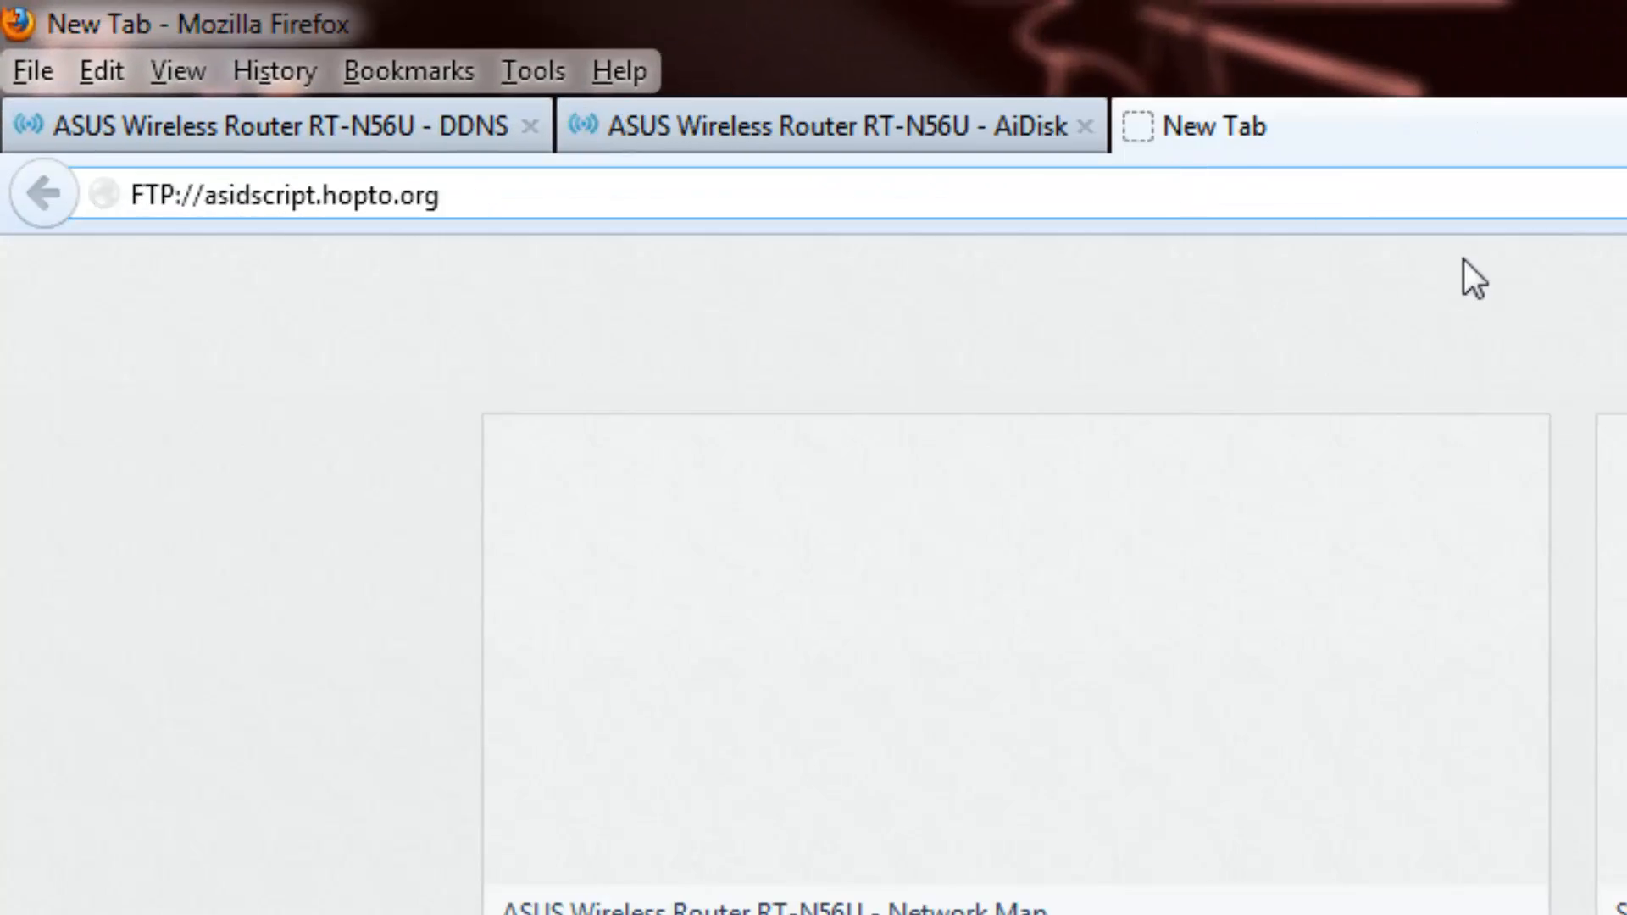
key("Return")
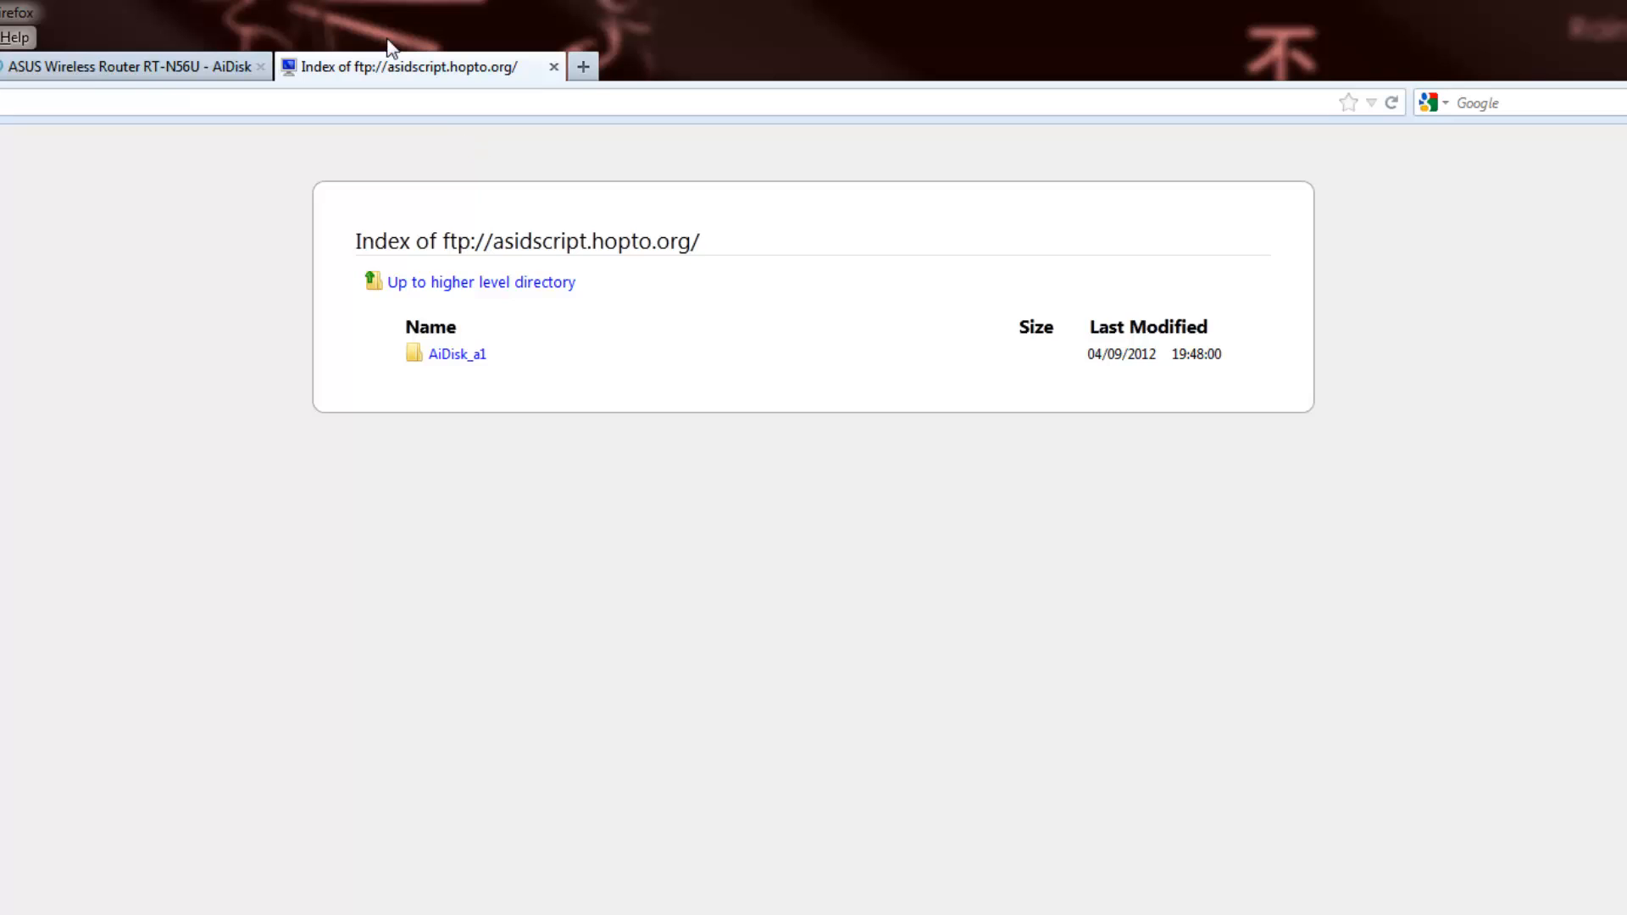
left_click(553, 66)
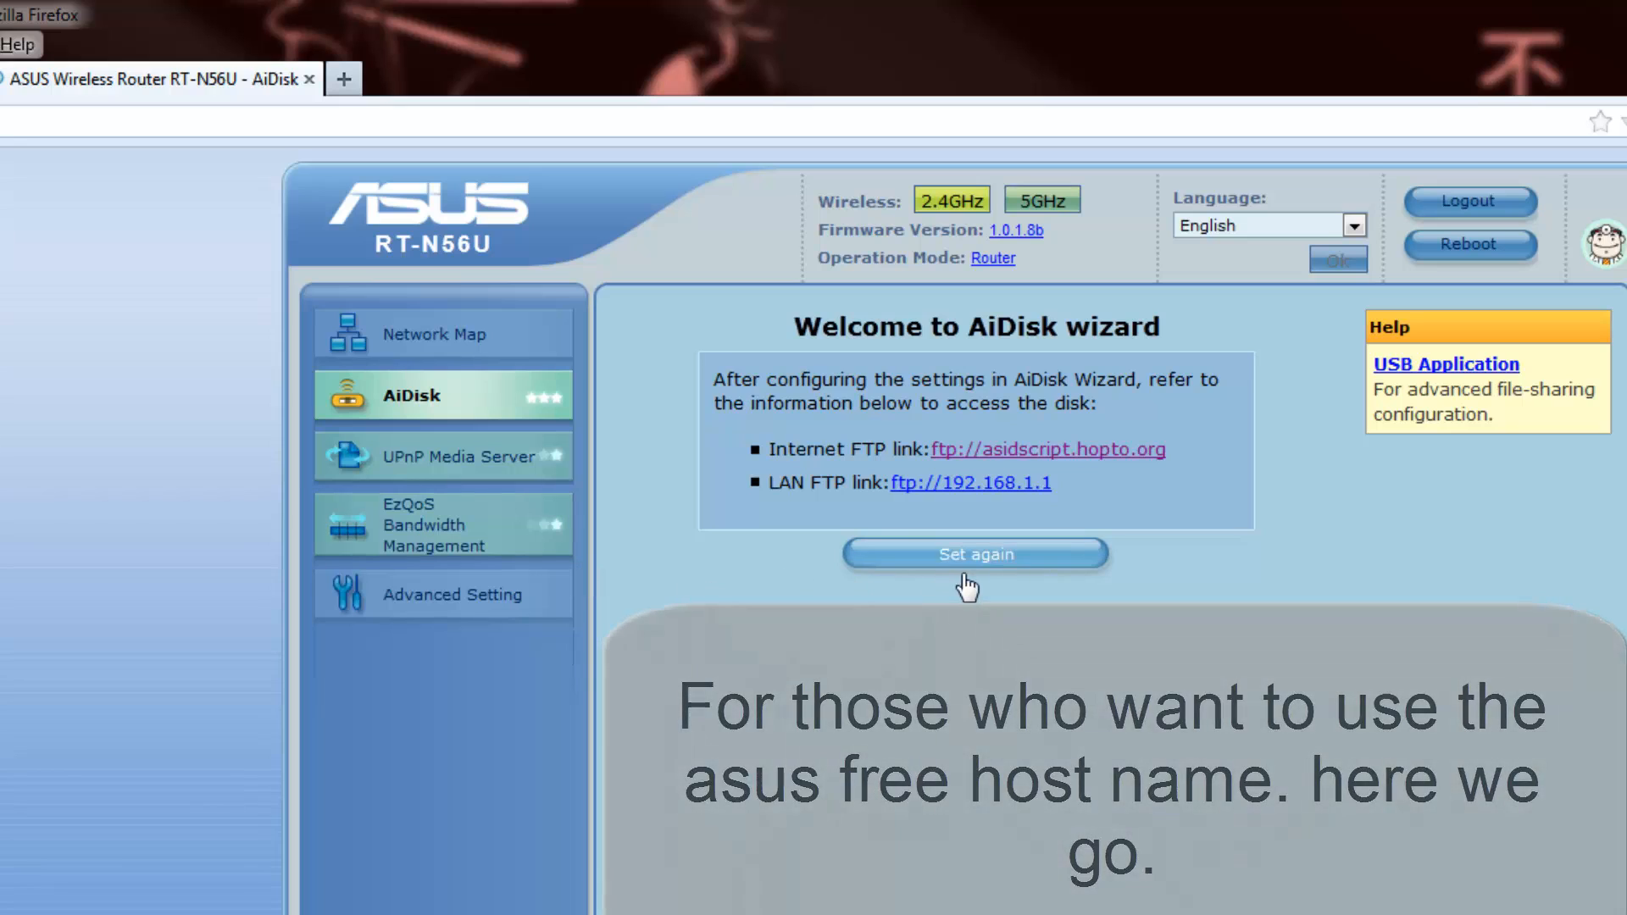
Restart AiDisk, opt to use ASUS DDNS, and submit host name captin_awesomes_ftp_key
left_click(941, 554)
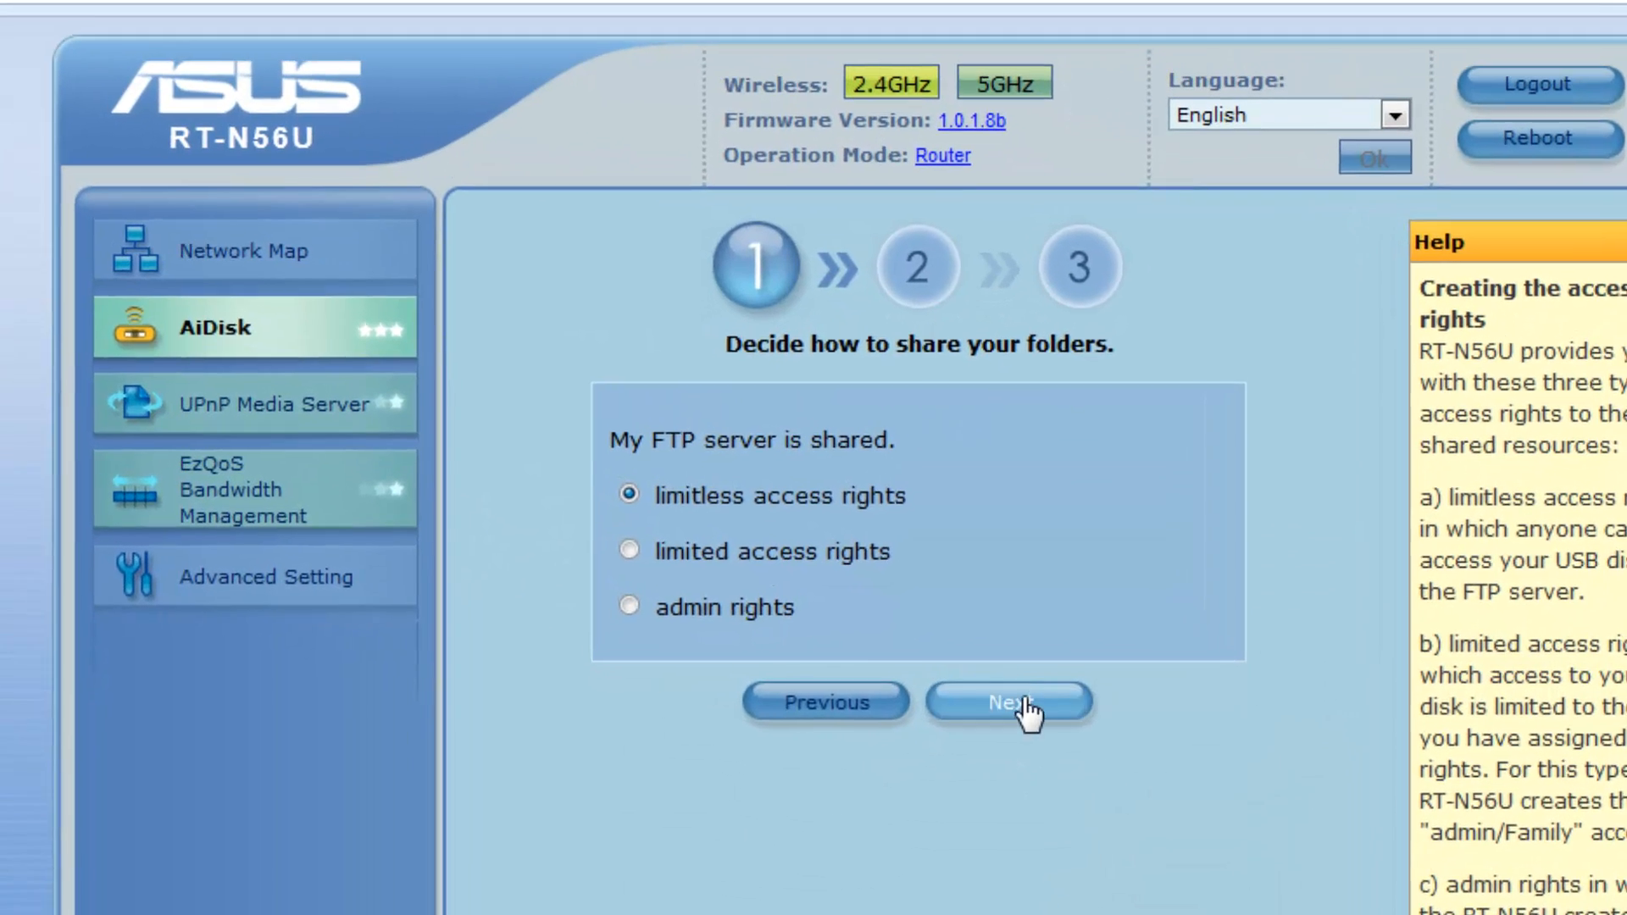
left_click(1017, 704)
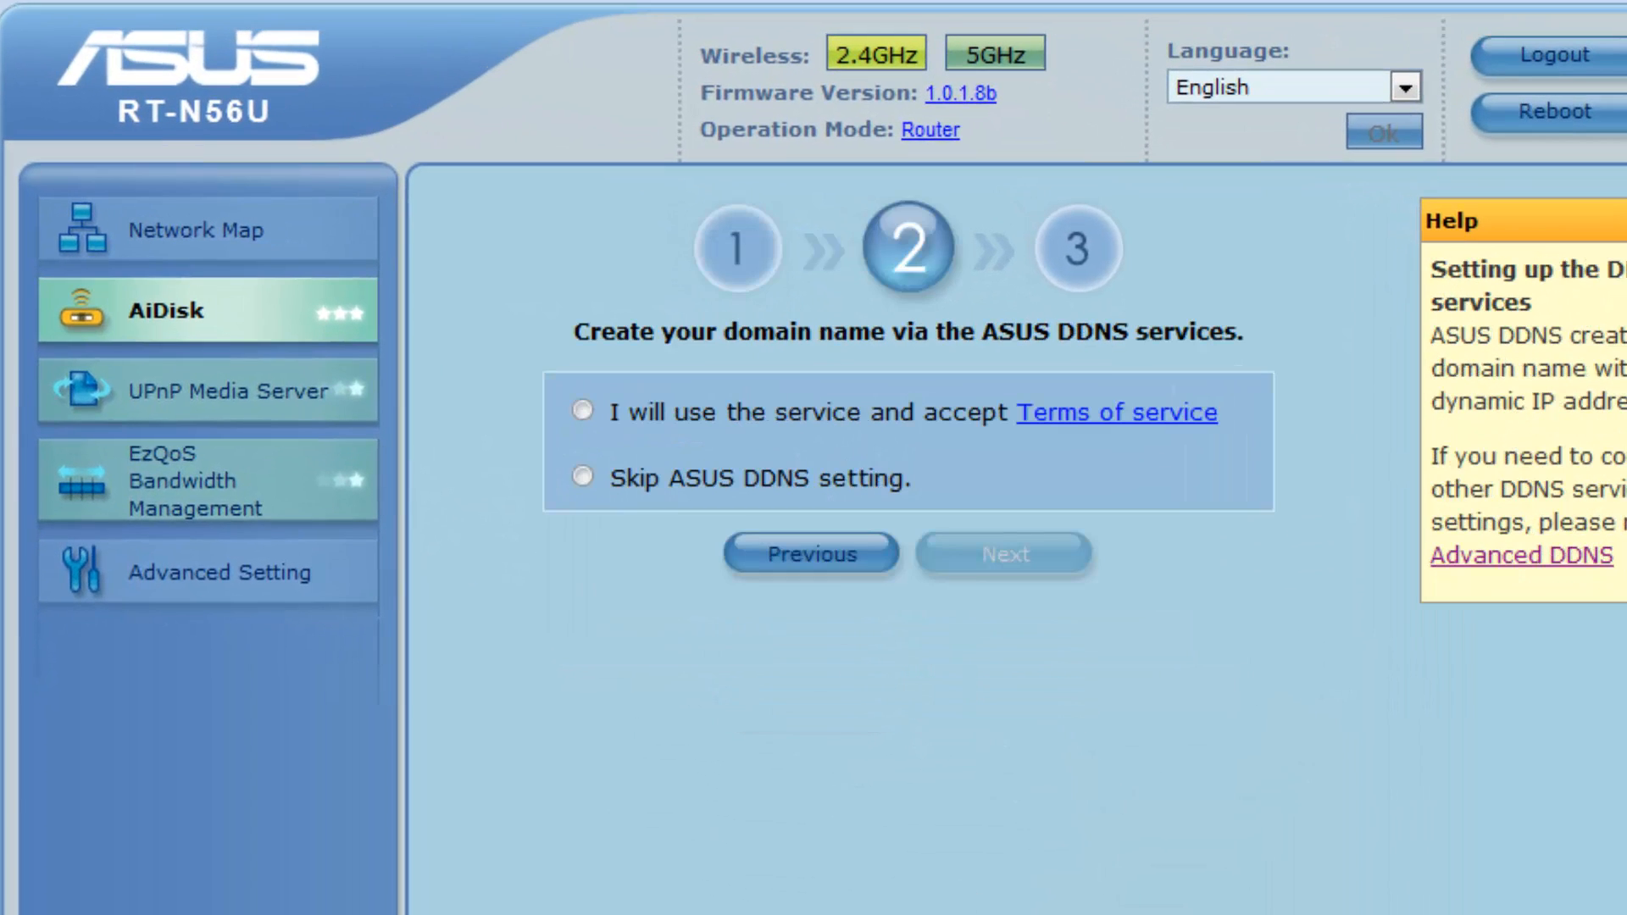
left_click(582, 411)
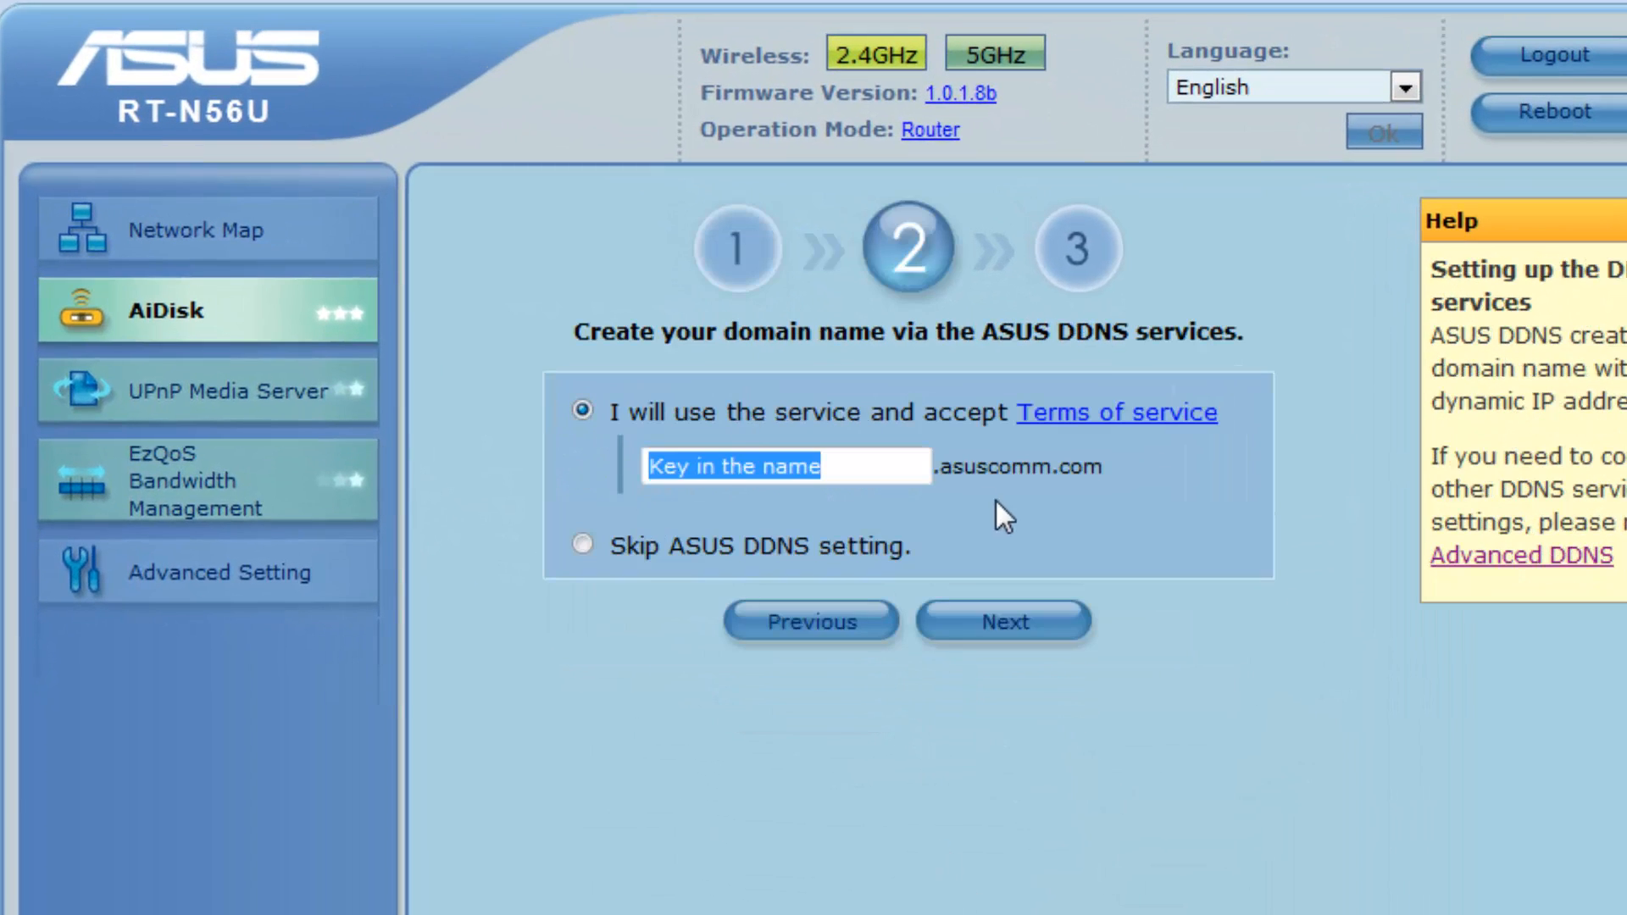
left_click(649, 467)
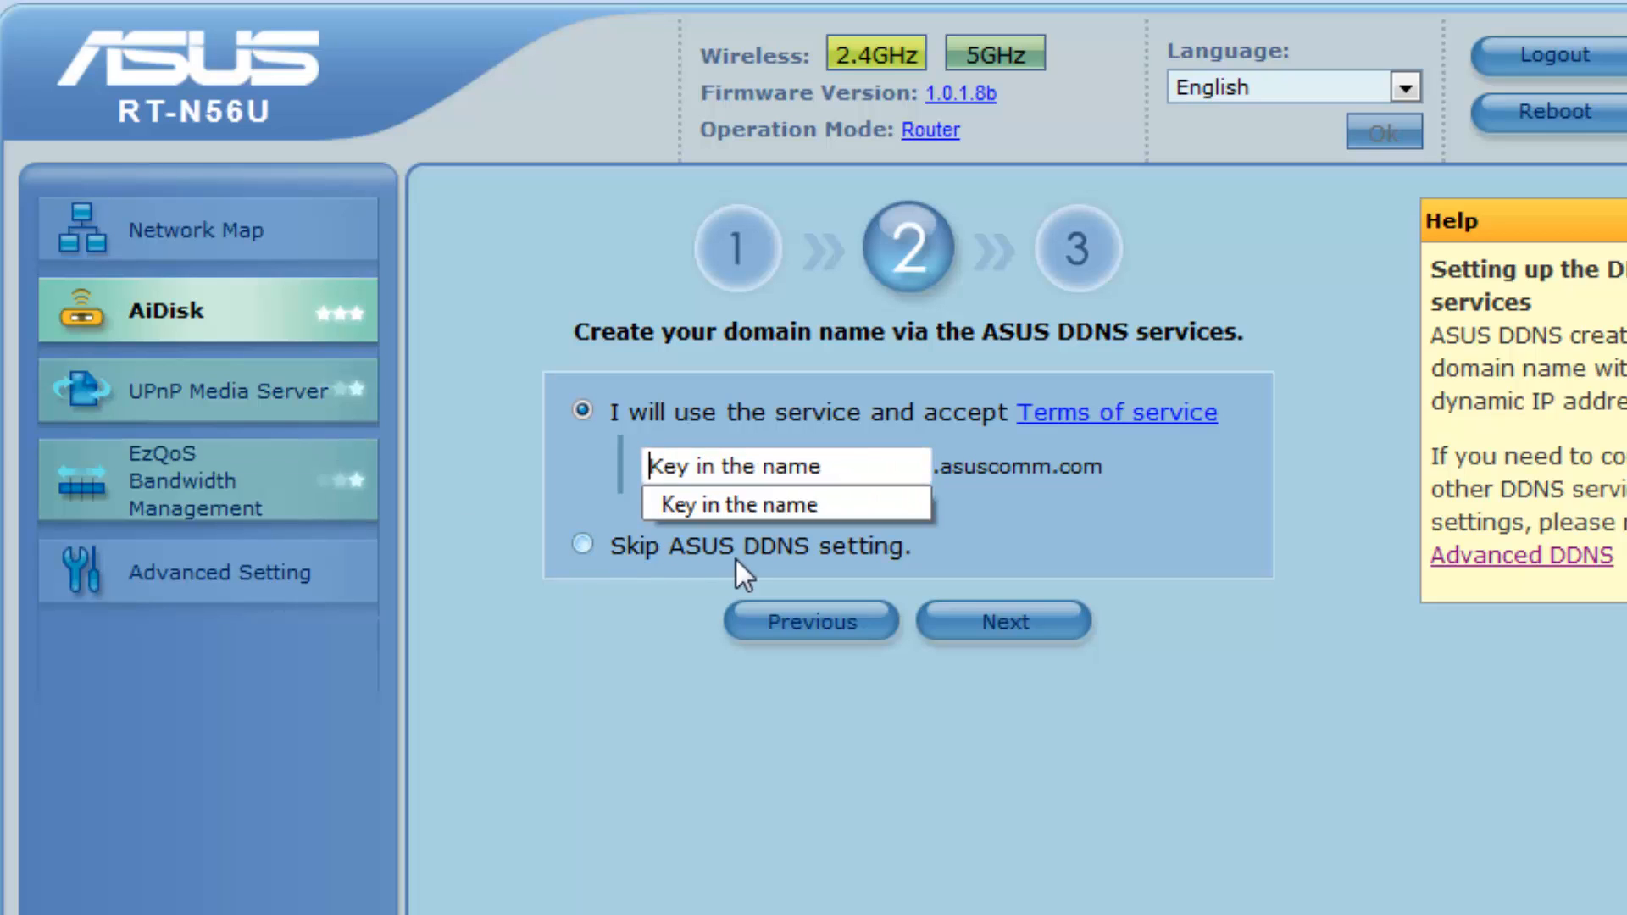
left_click(902, 471)
triple_click(903, 471)
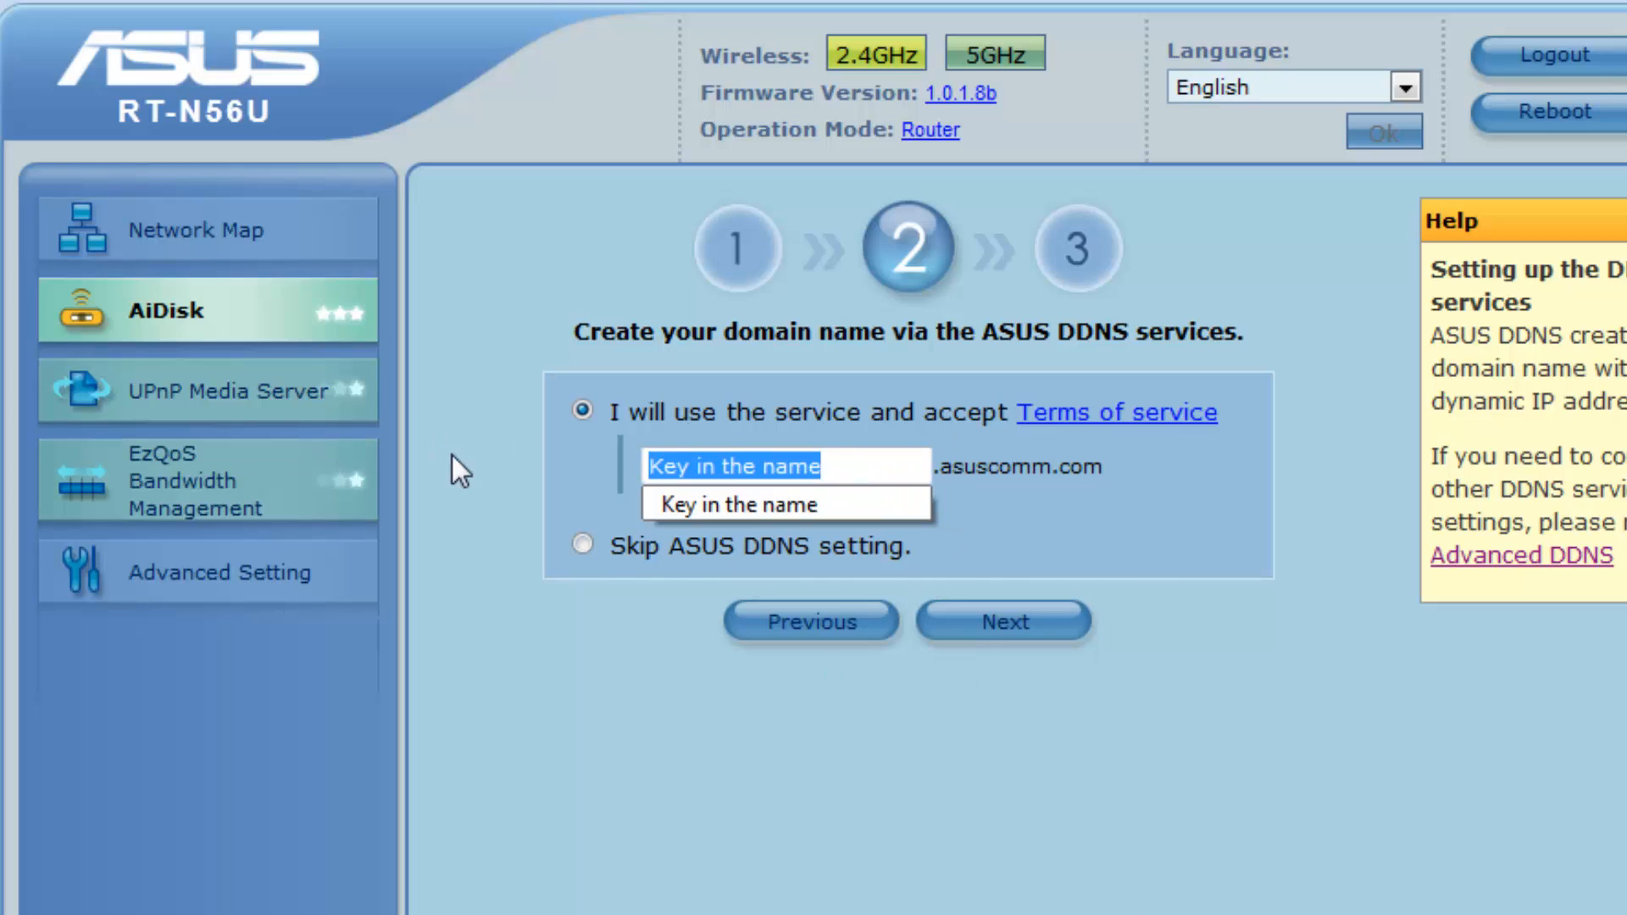
key("Delete")
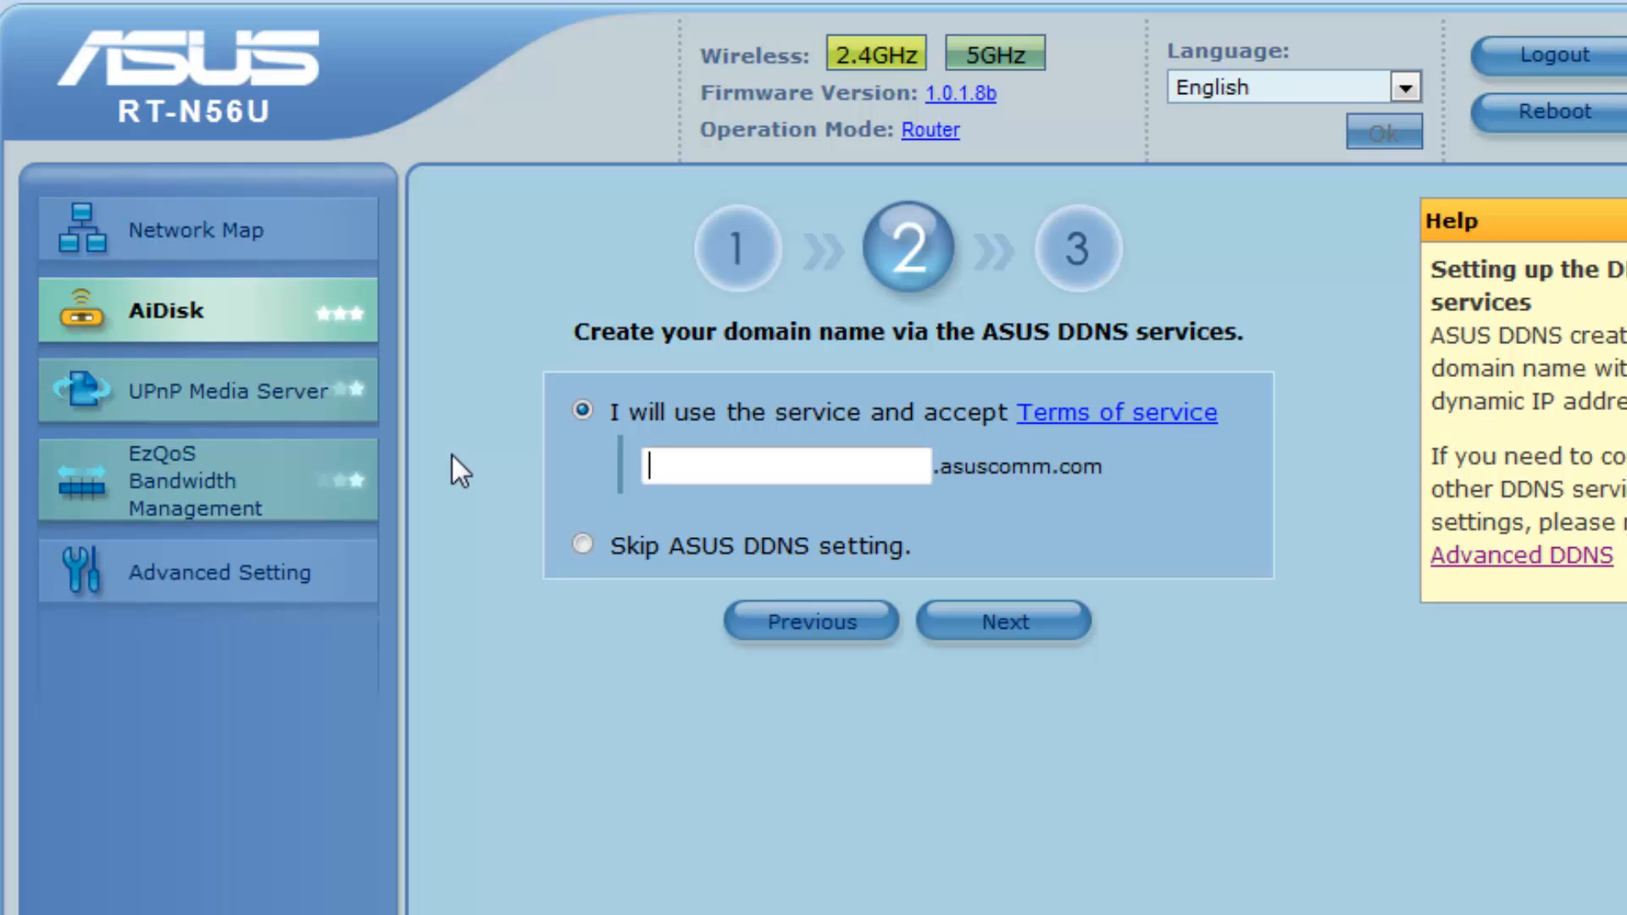
type("captin_awe")
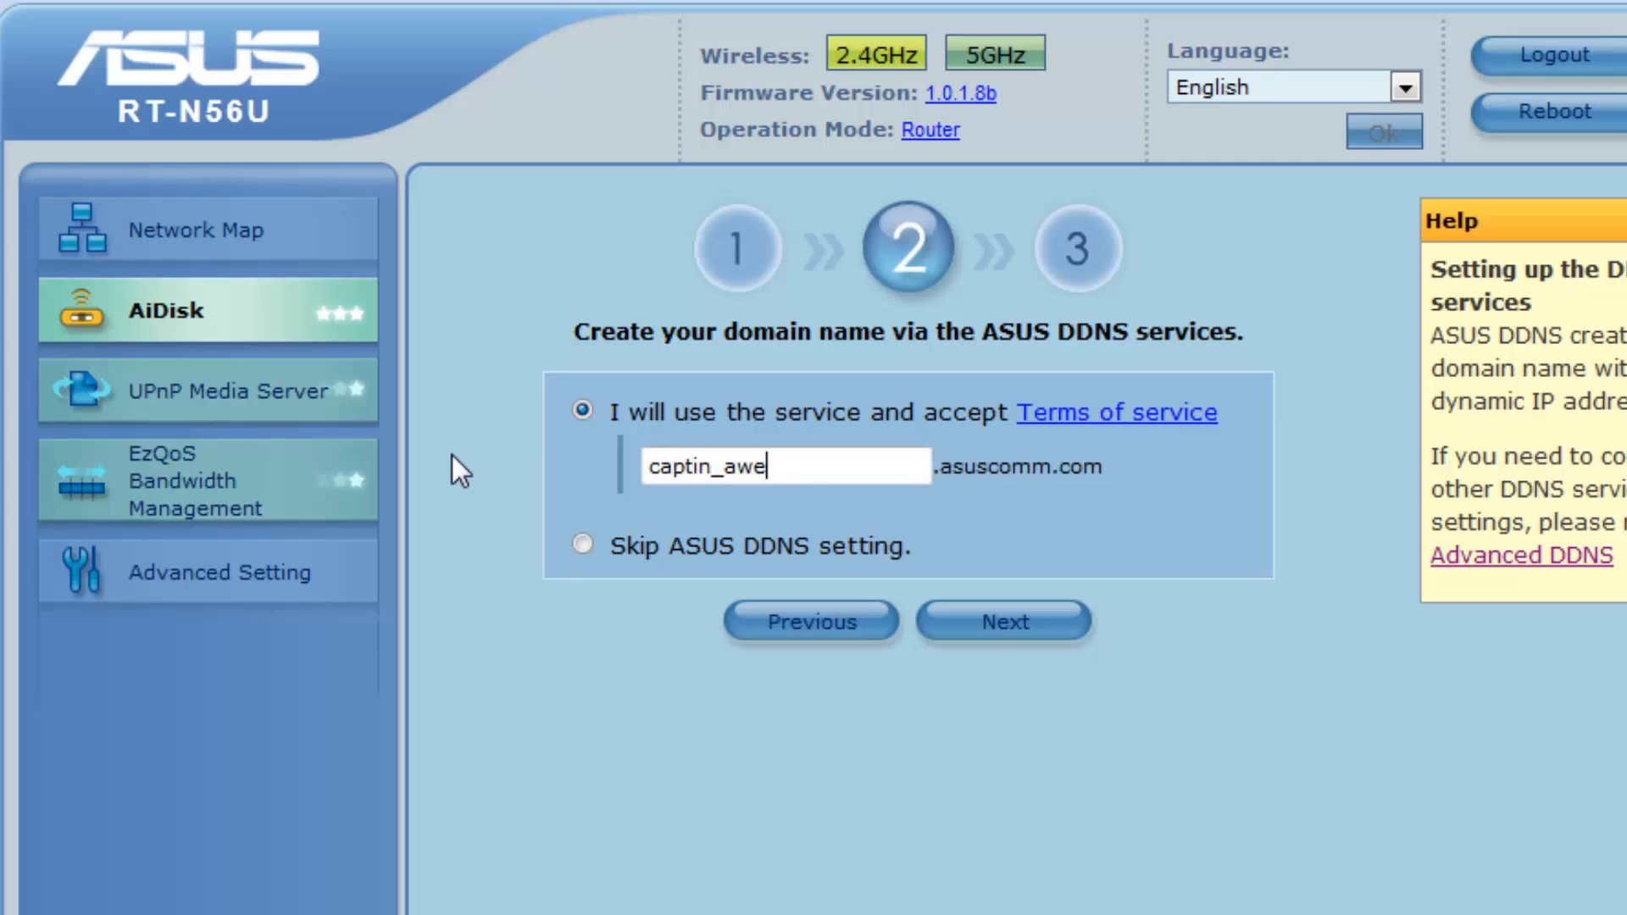
type("somes_ftp")
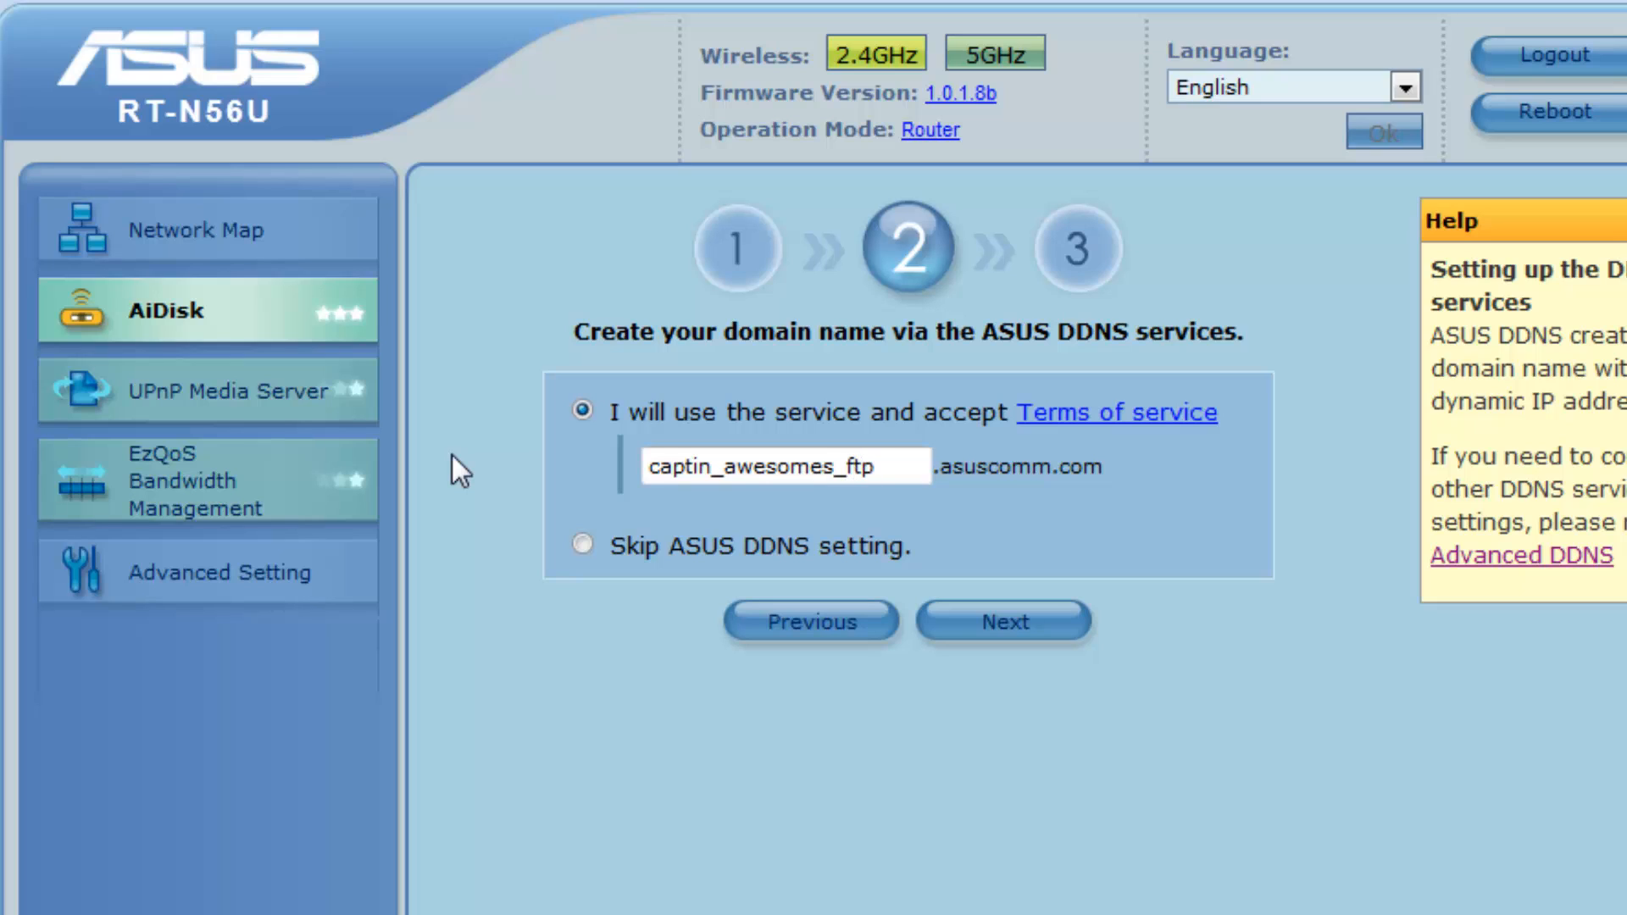
type("_kez")
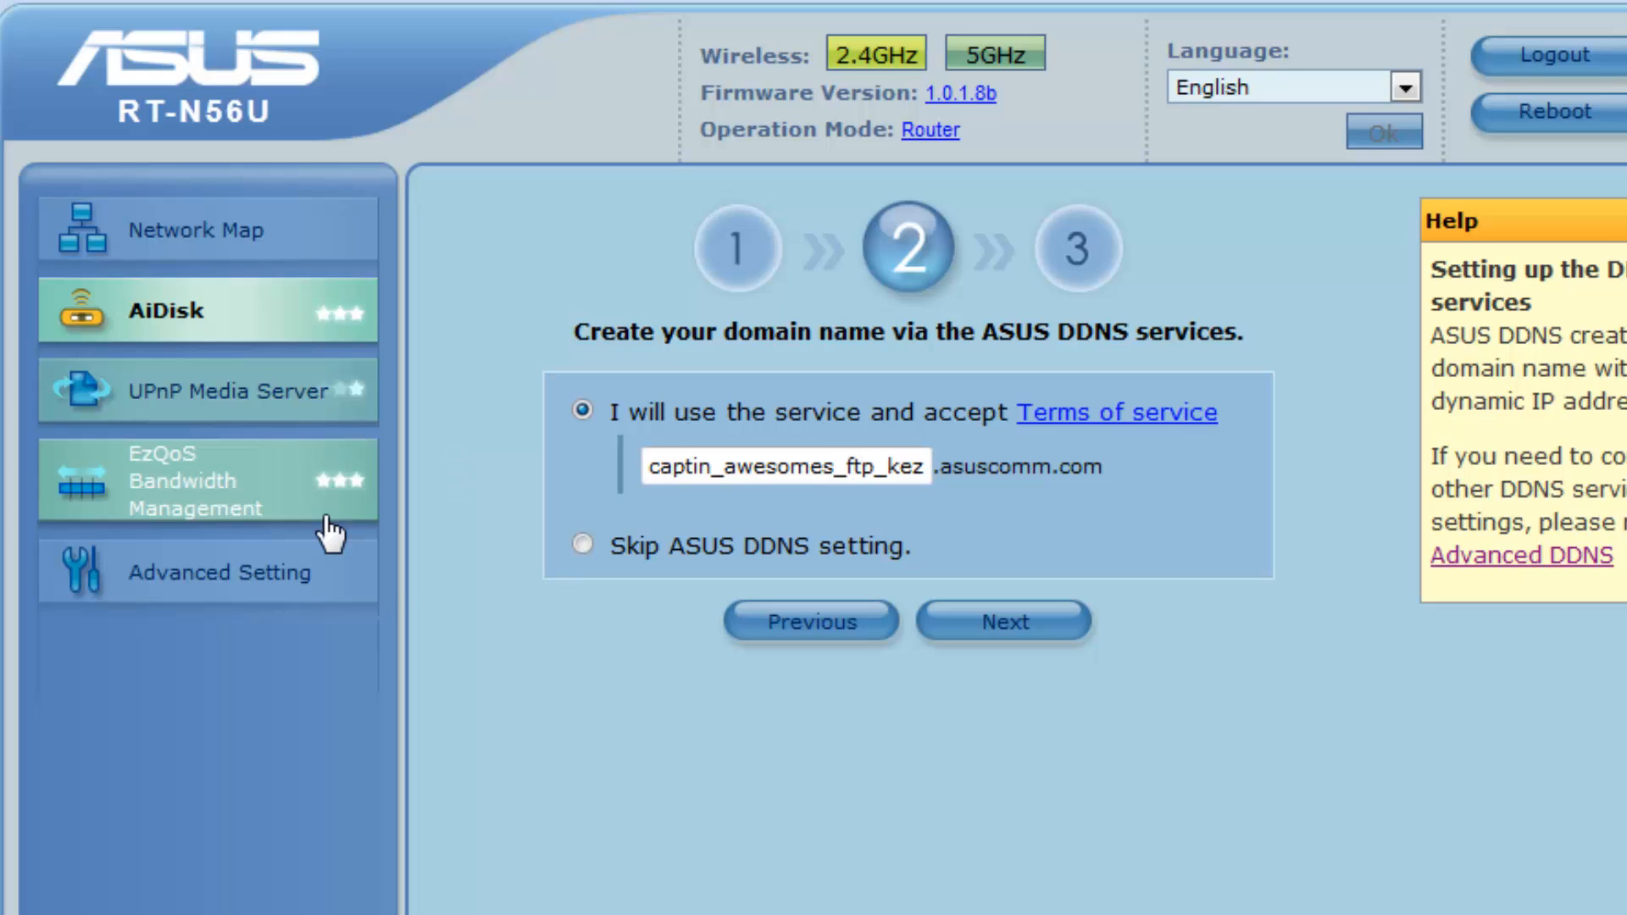
key("BackSpace")
type("y")
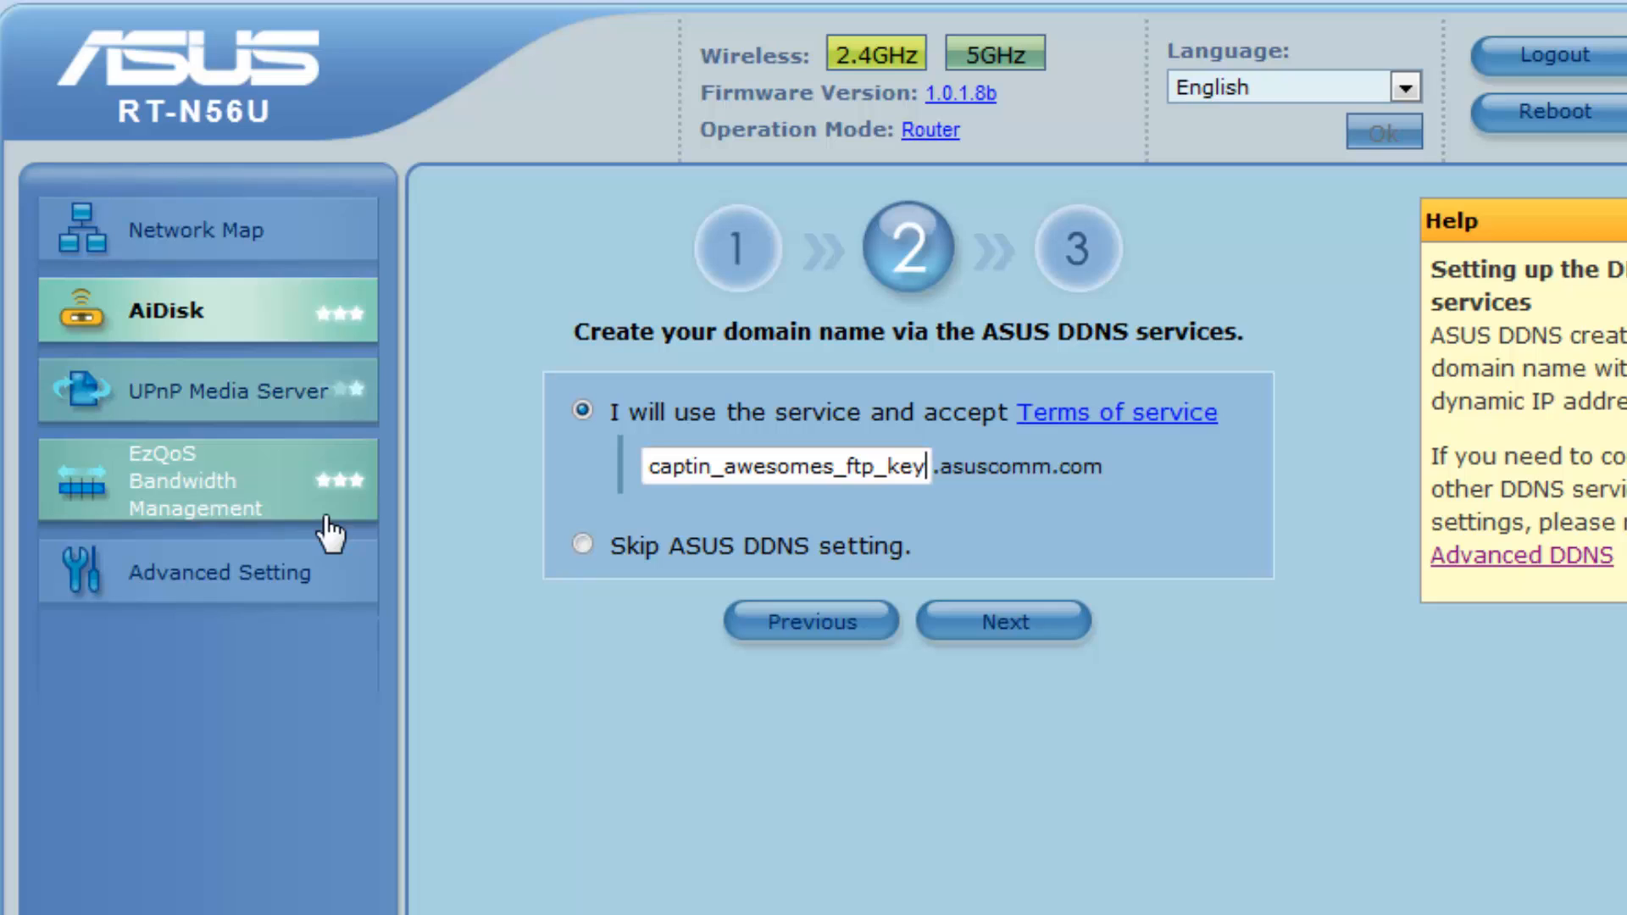
left_click(973, 651)
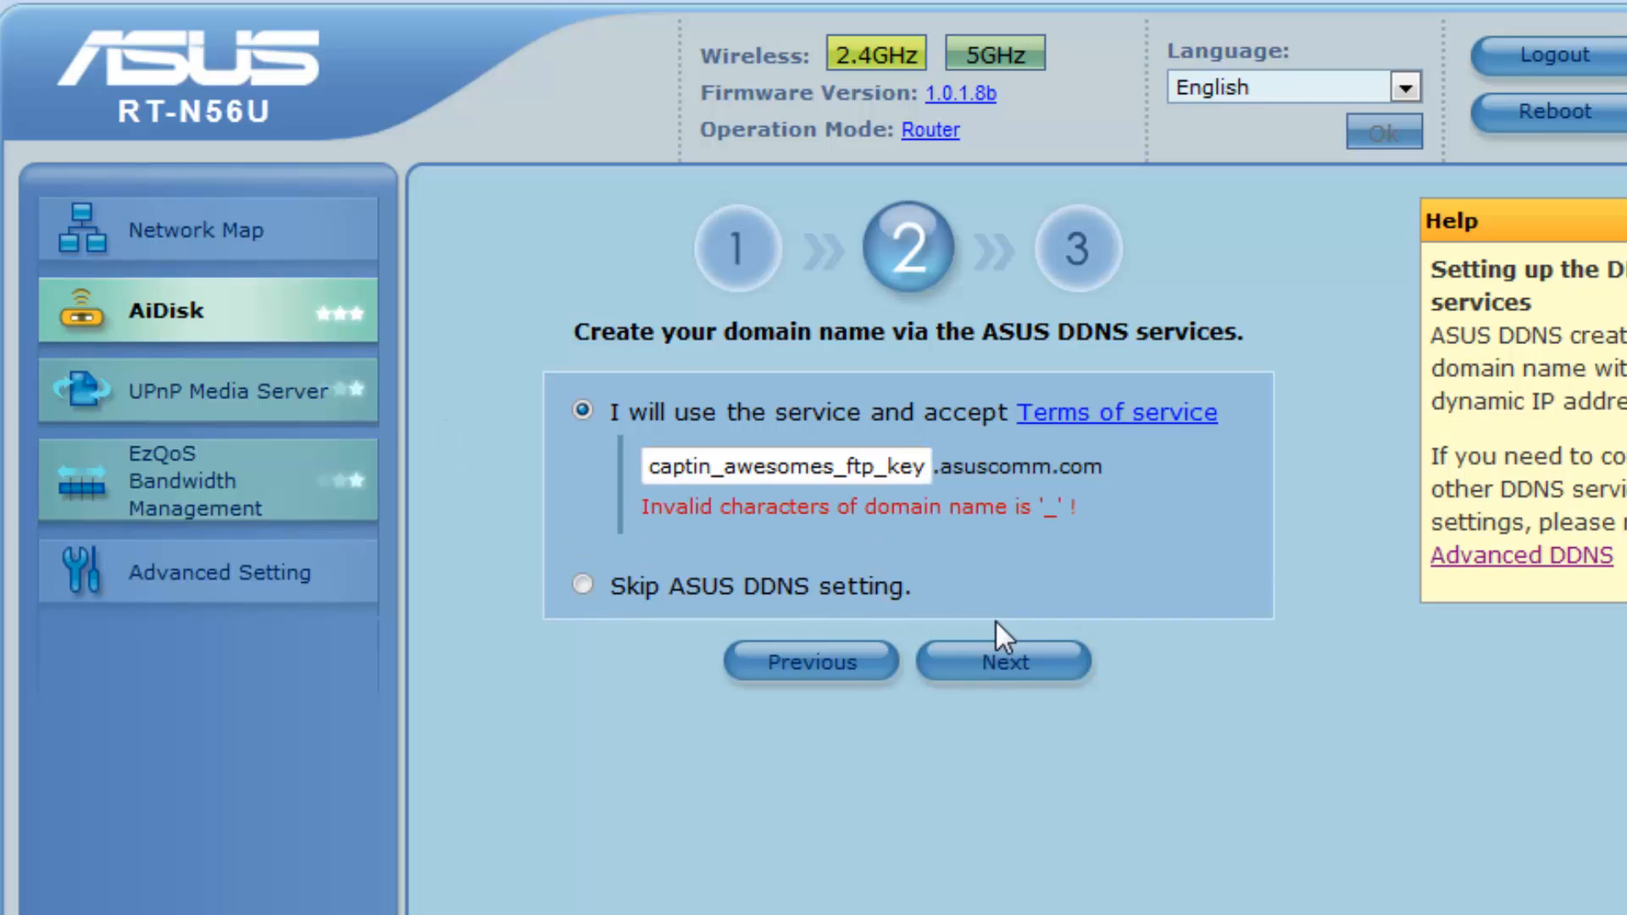
Change the underscores to dots and submit host name captin.awesomes.ftp.key
left_click(888, 466)
key("BackSpace")
type(".")
key("Left")
key("Left")
key("Left")
key("Left")
key("BackSpace")
type(".")
key("Left")
key("Left")
key("Left")
key("Left")
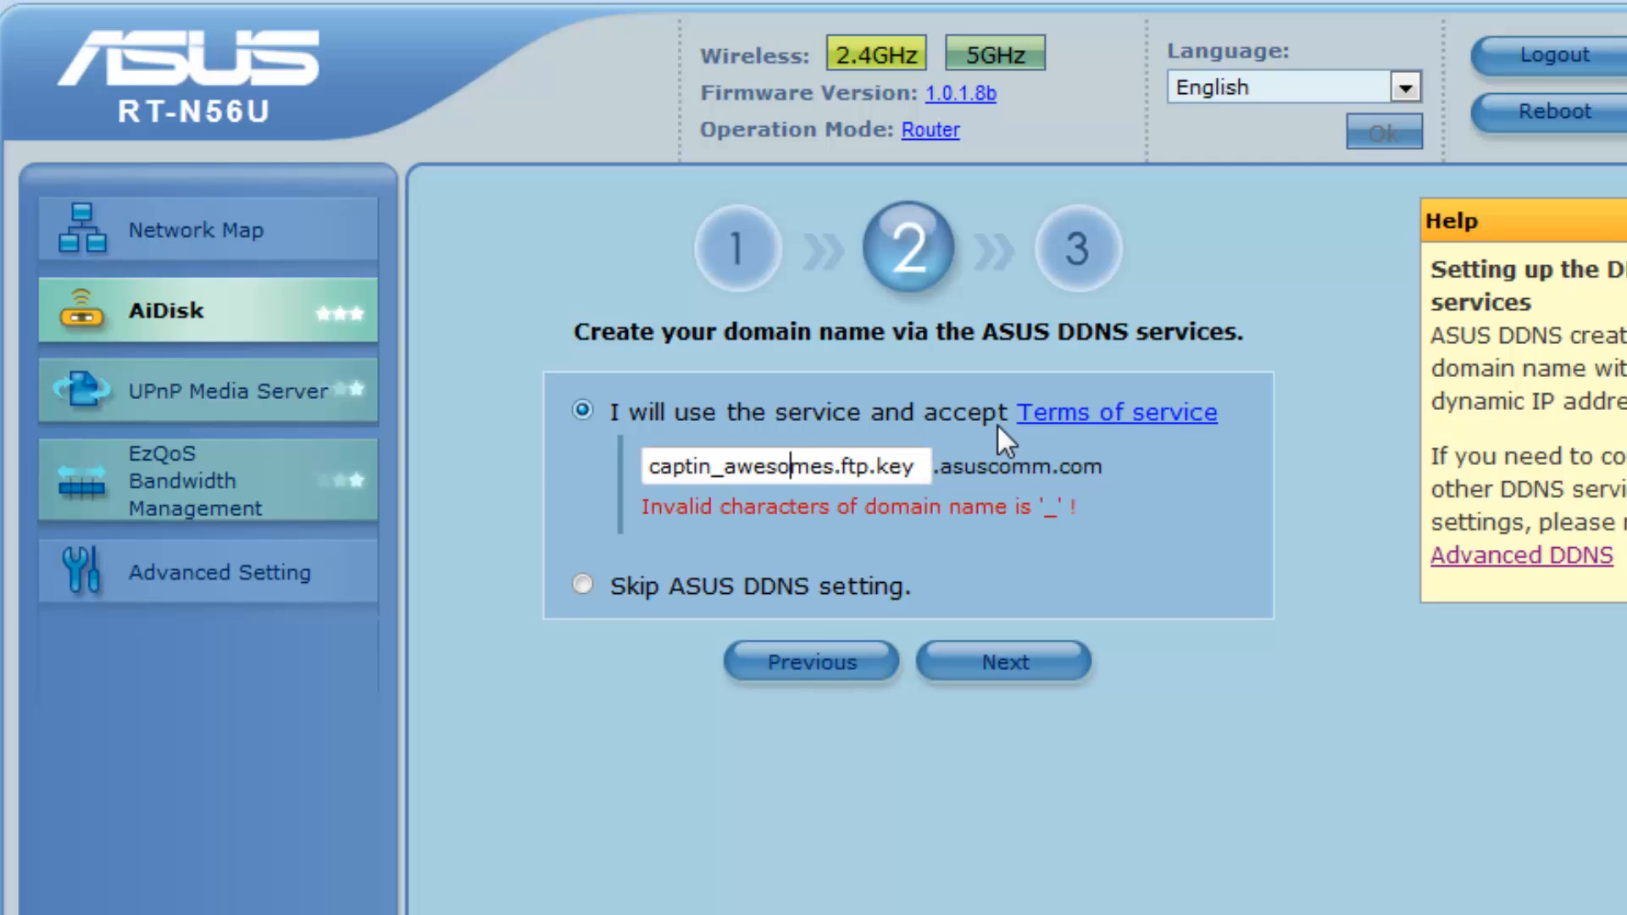
key("Left")
key("Left")
key("Left")
key("Left")
key("Left")
key("Left")
key("Right")
key("BackSpace")
type(".")
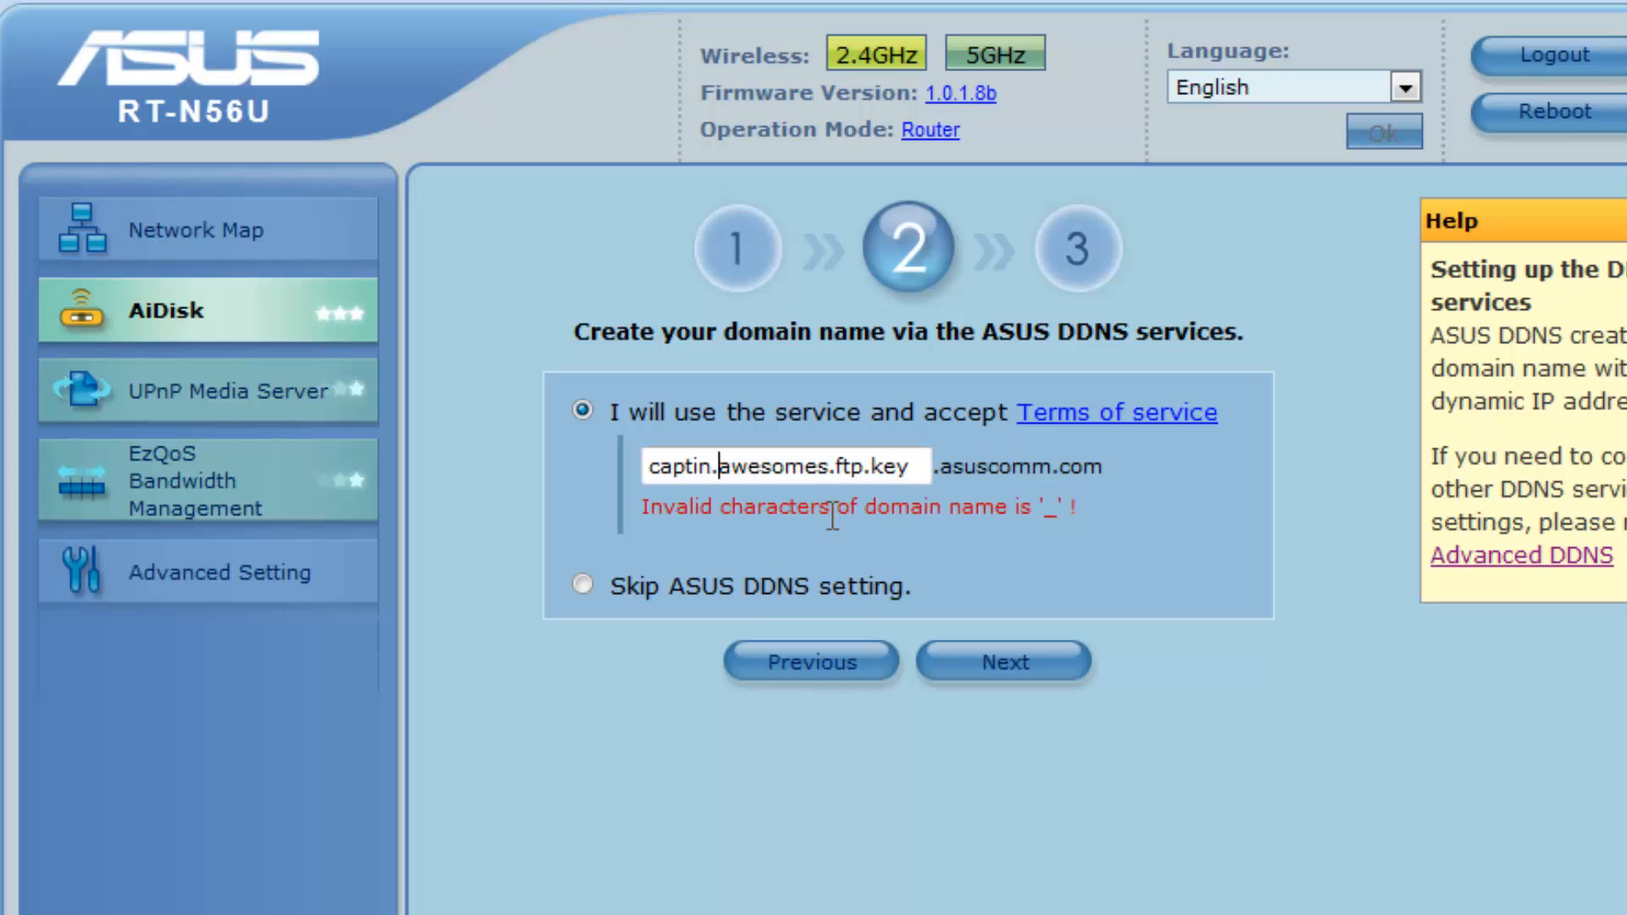
left_click(1017, 664)
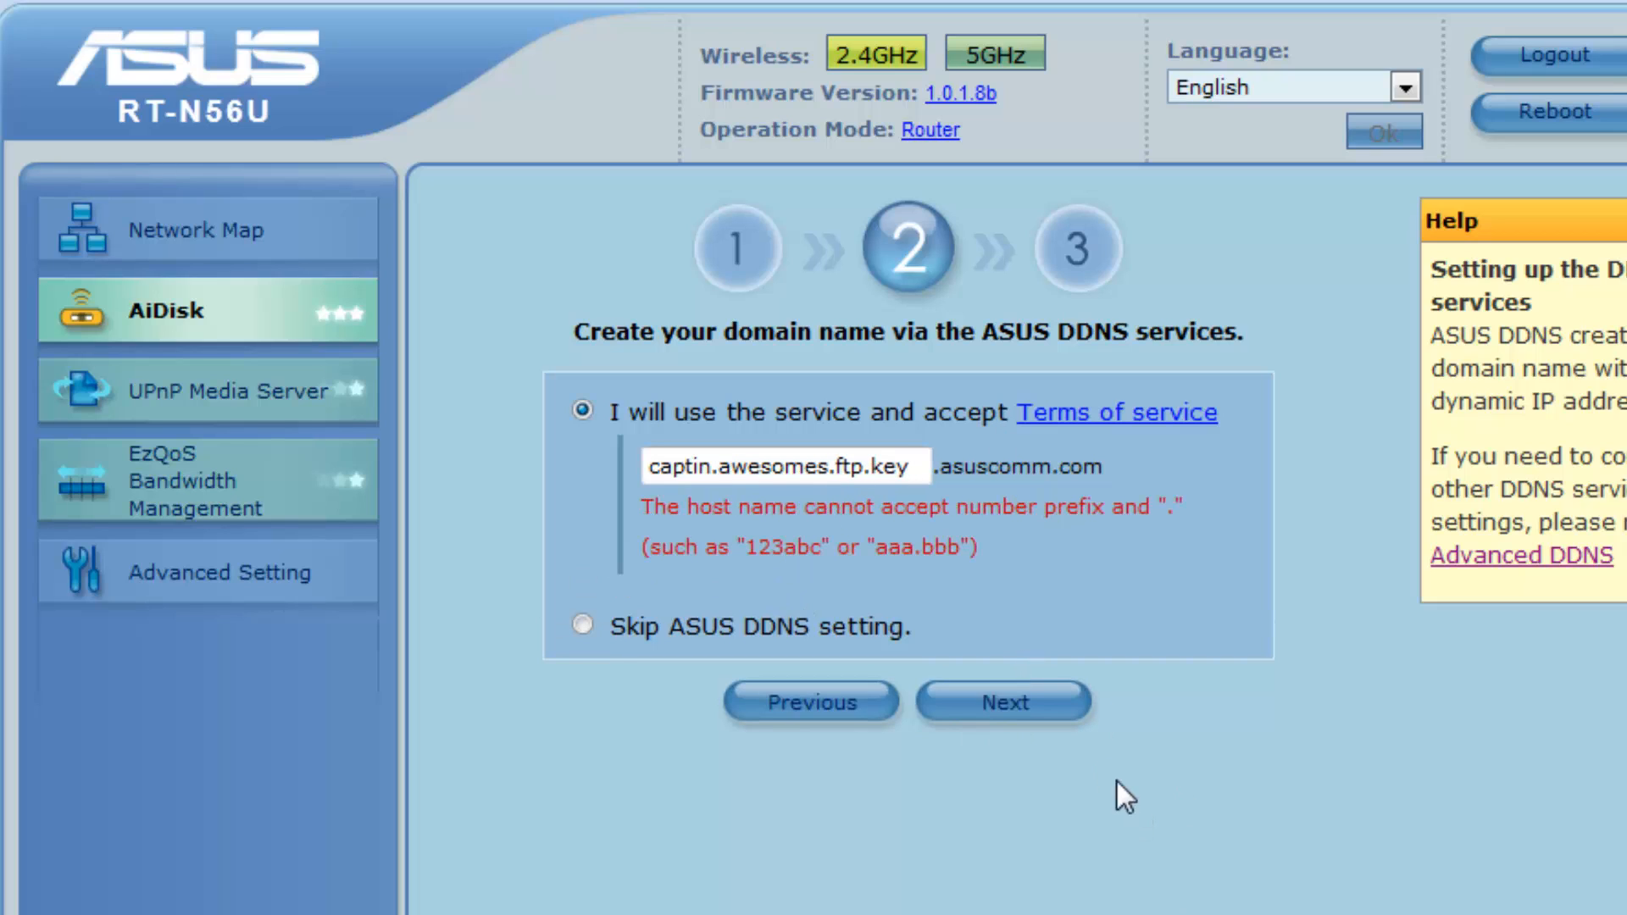
Replace the host name with asidasusftpkey and submit it
left_click_drag(647, 465, 911, 466)
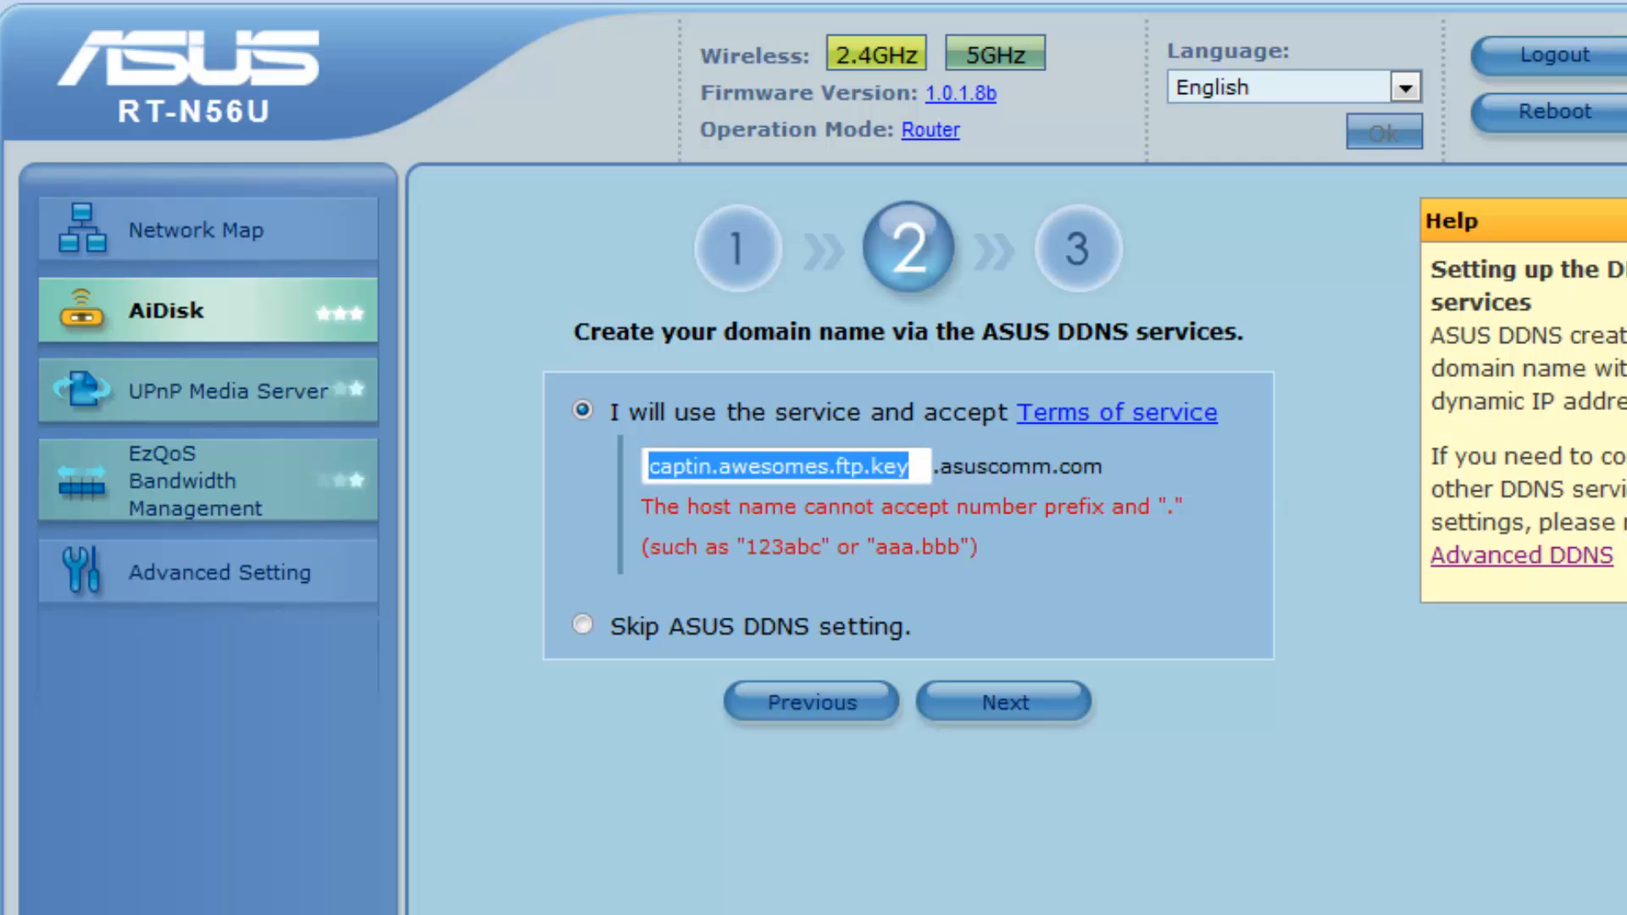
key("BackSpace")
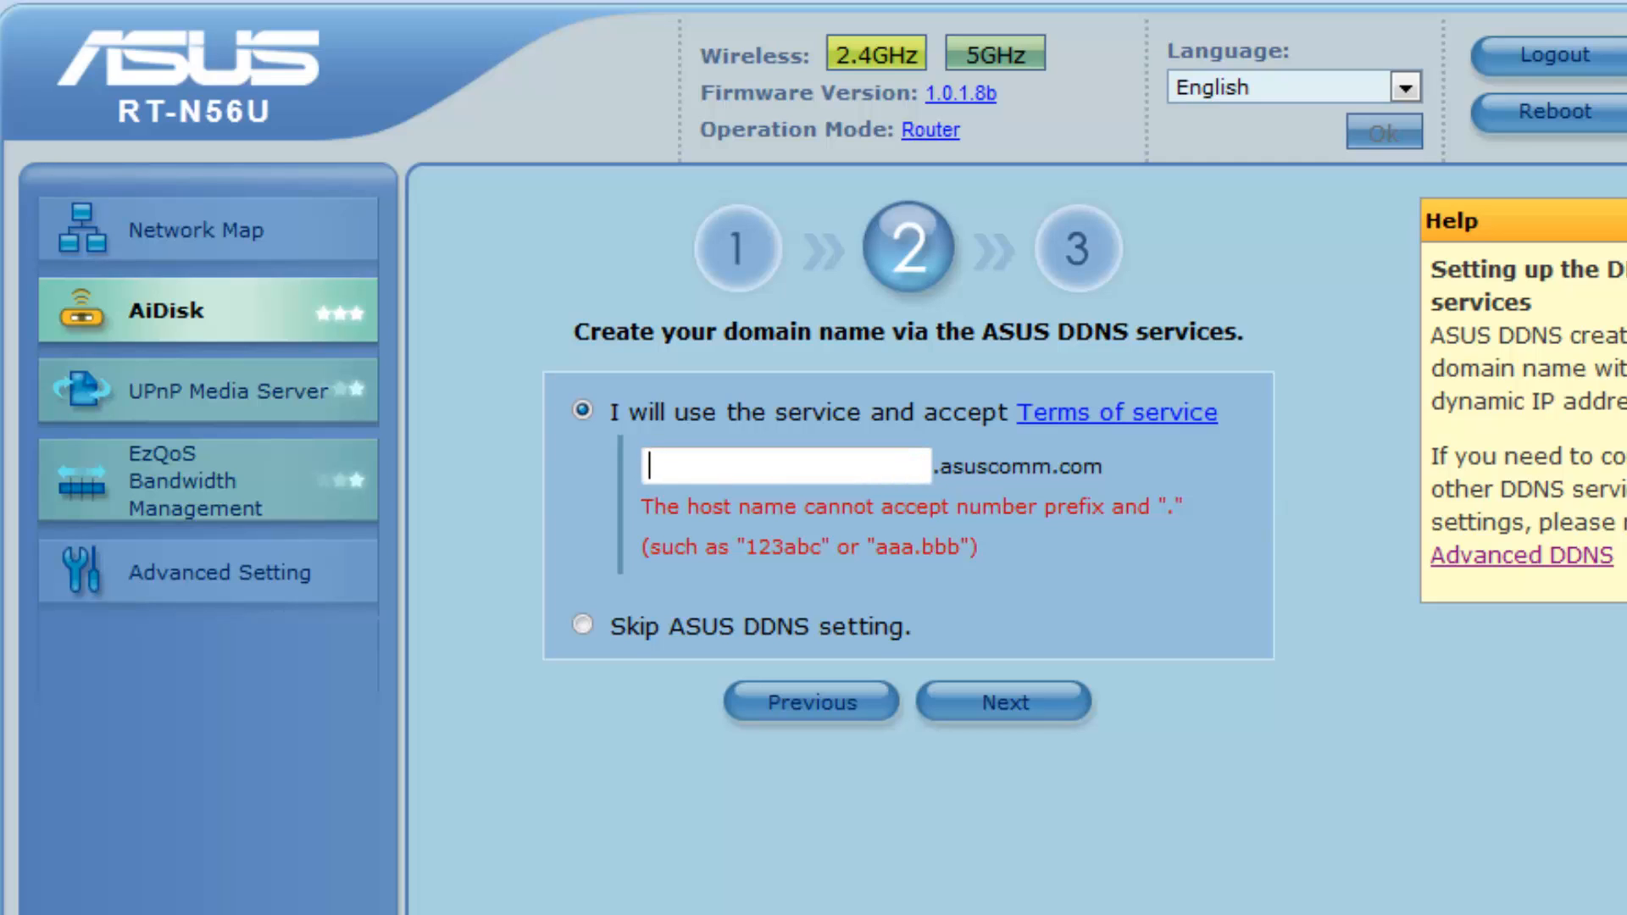
type("asidasusftpkey")
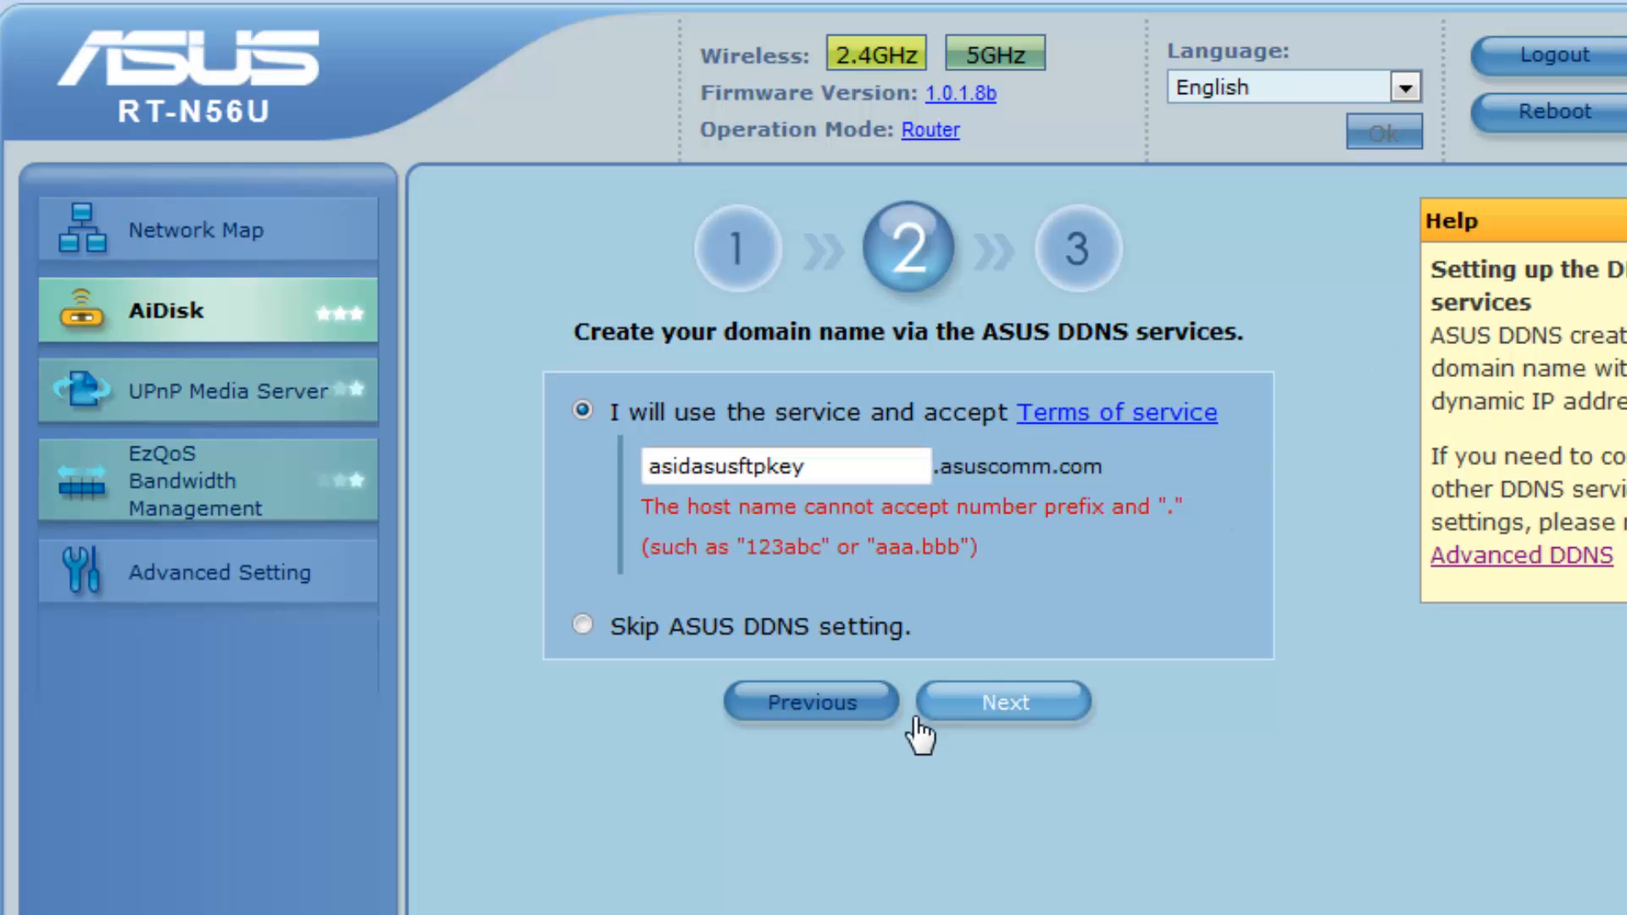
left_click(1025, 698)
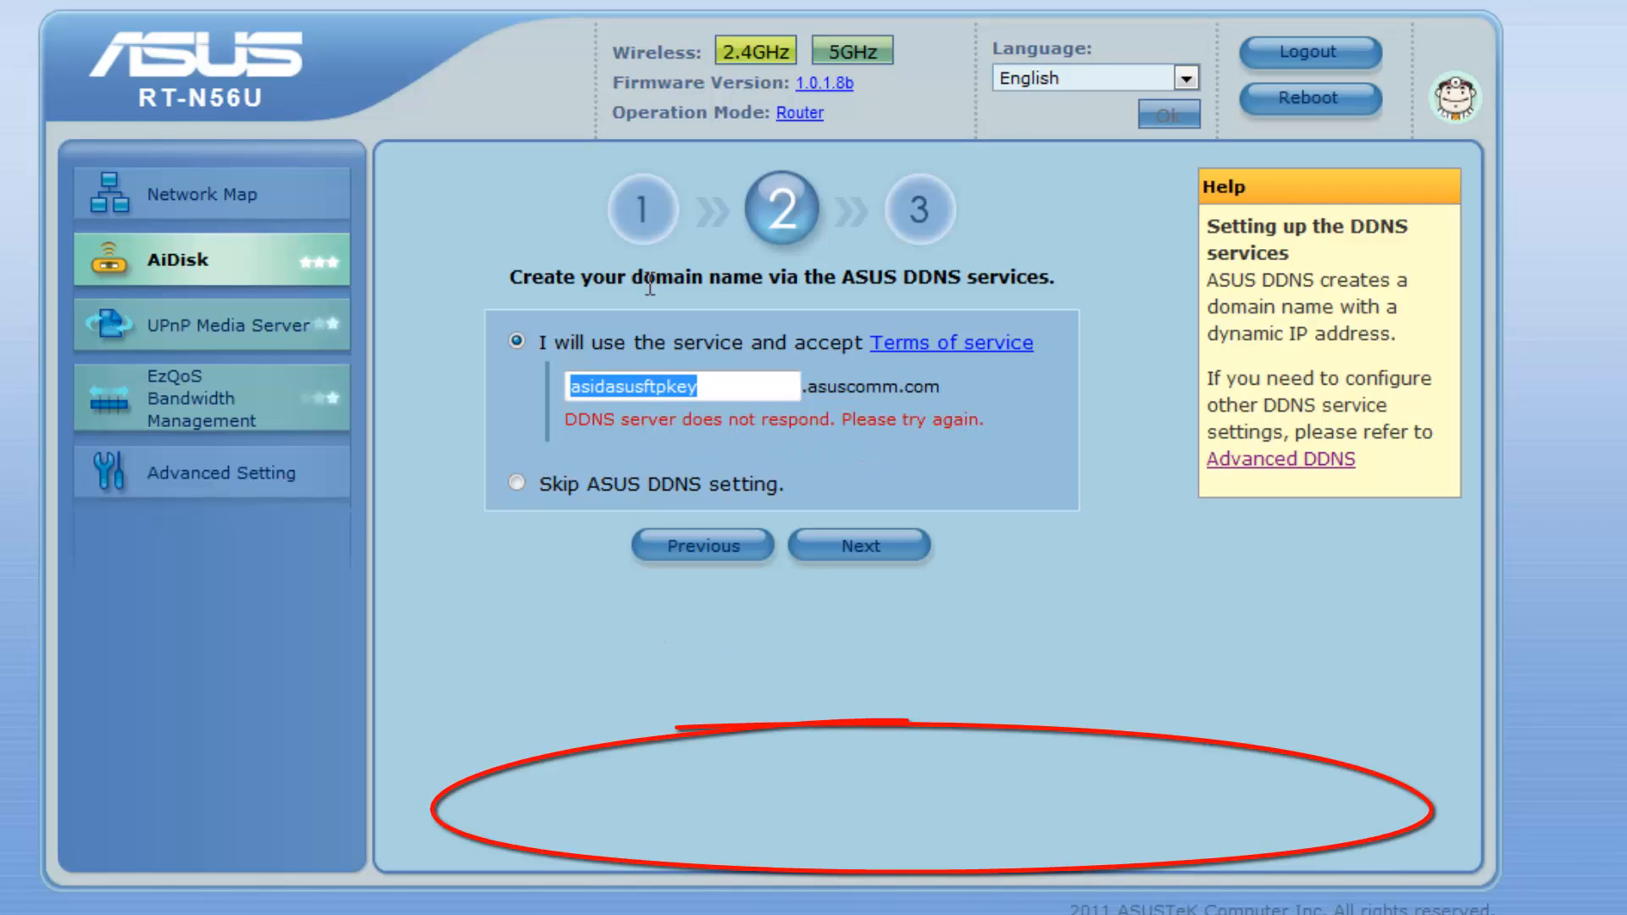
On the DDNS settings page, query host name asidasusftpkey and dismiss the server-not-responding alert
left_click(201, 484)
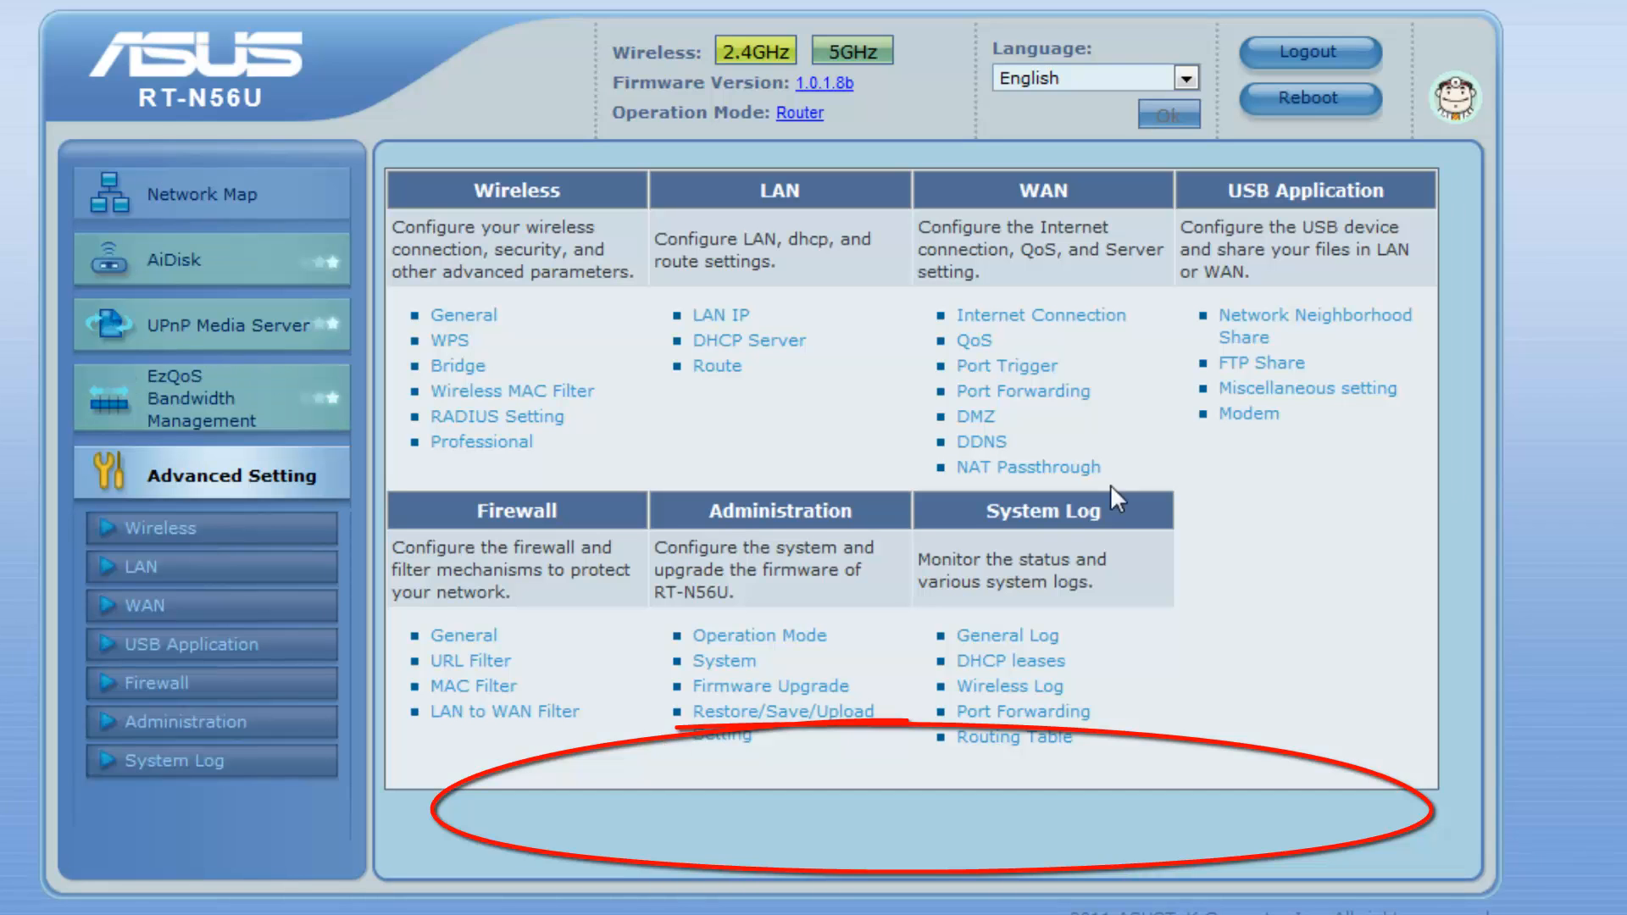
left_click(985, 447)
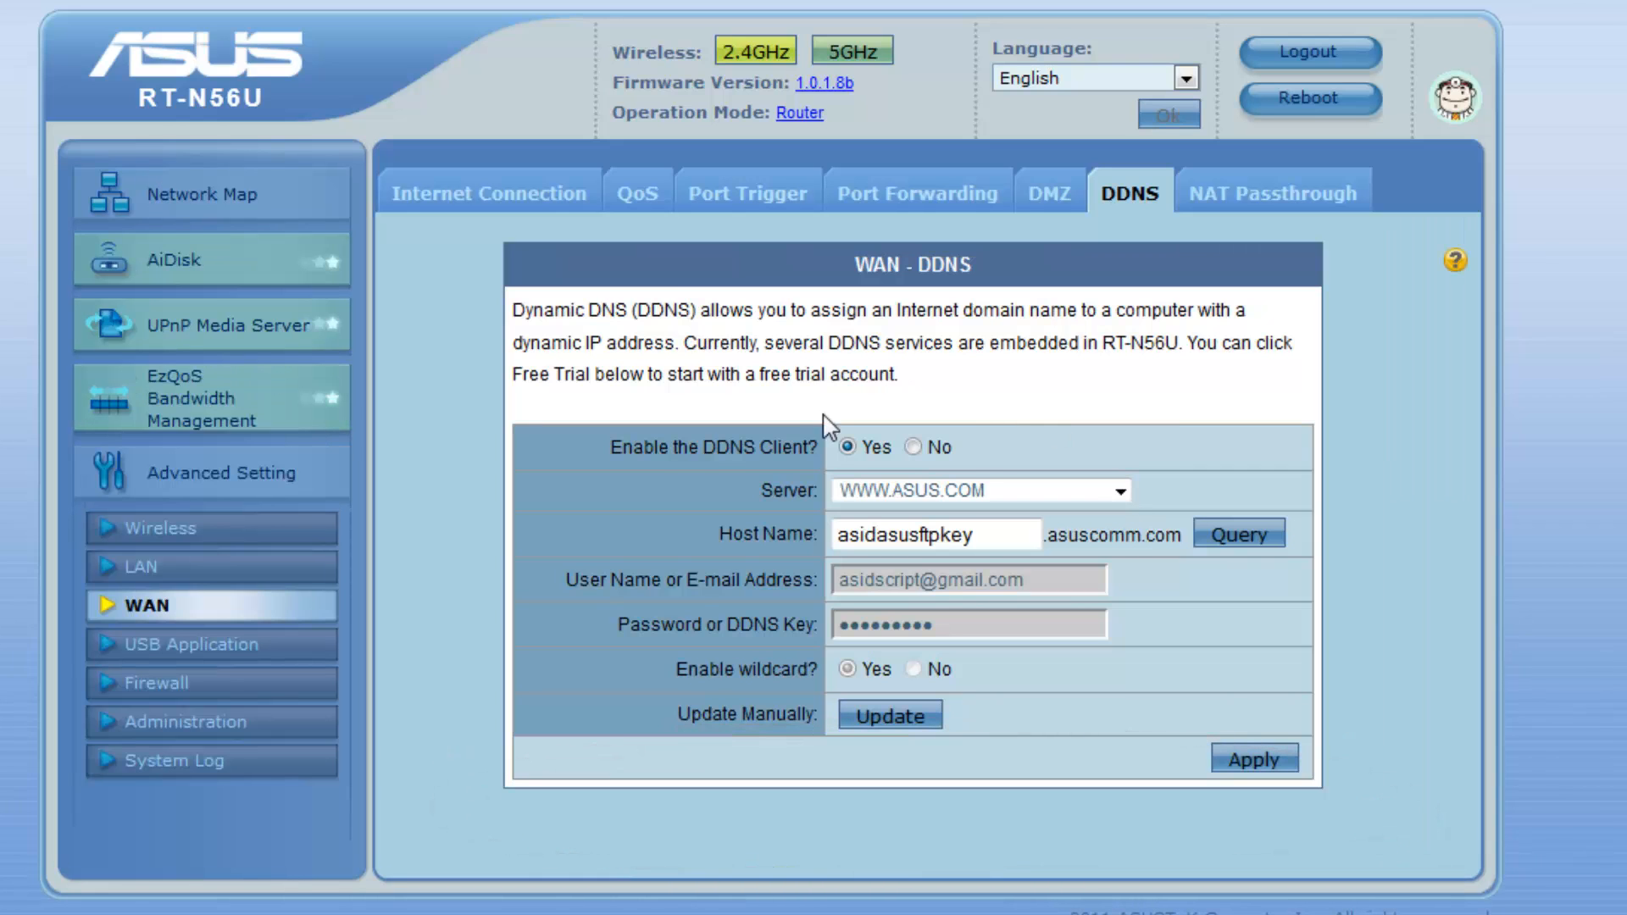
left_click_drag(611, 447, 778, 449)
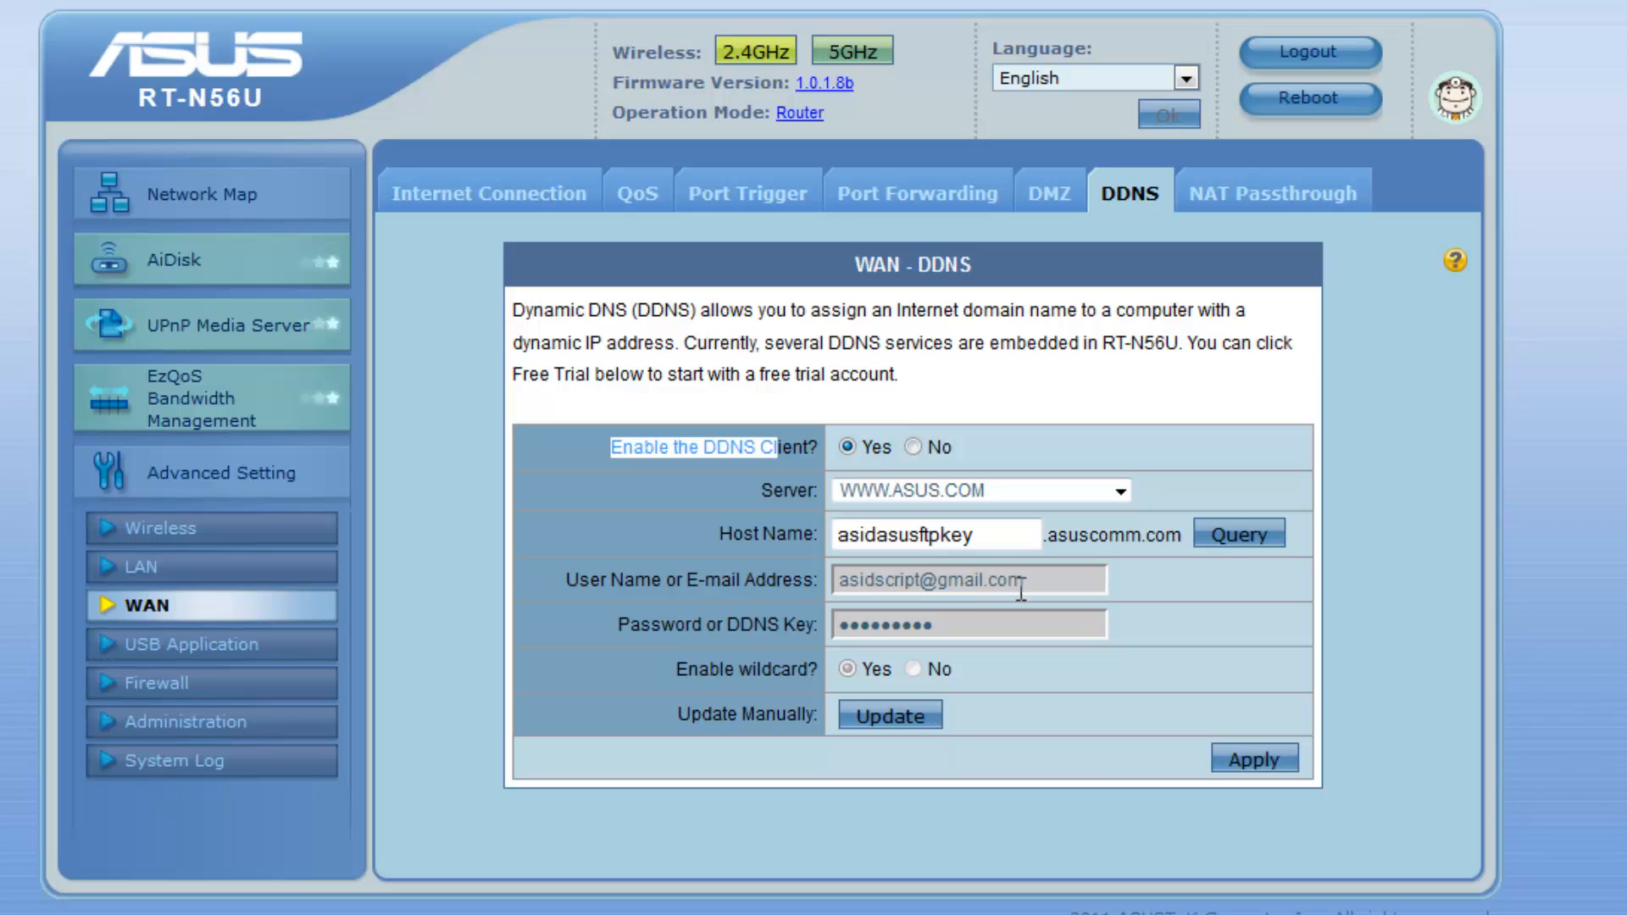
double_click(1009, 534)
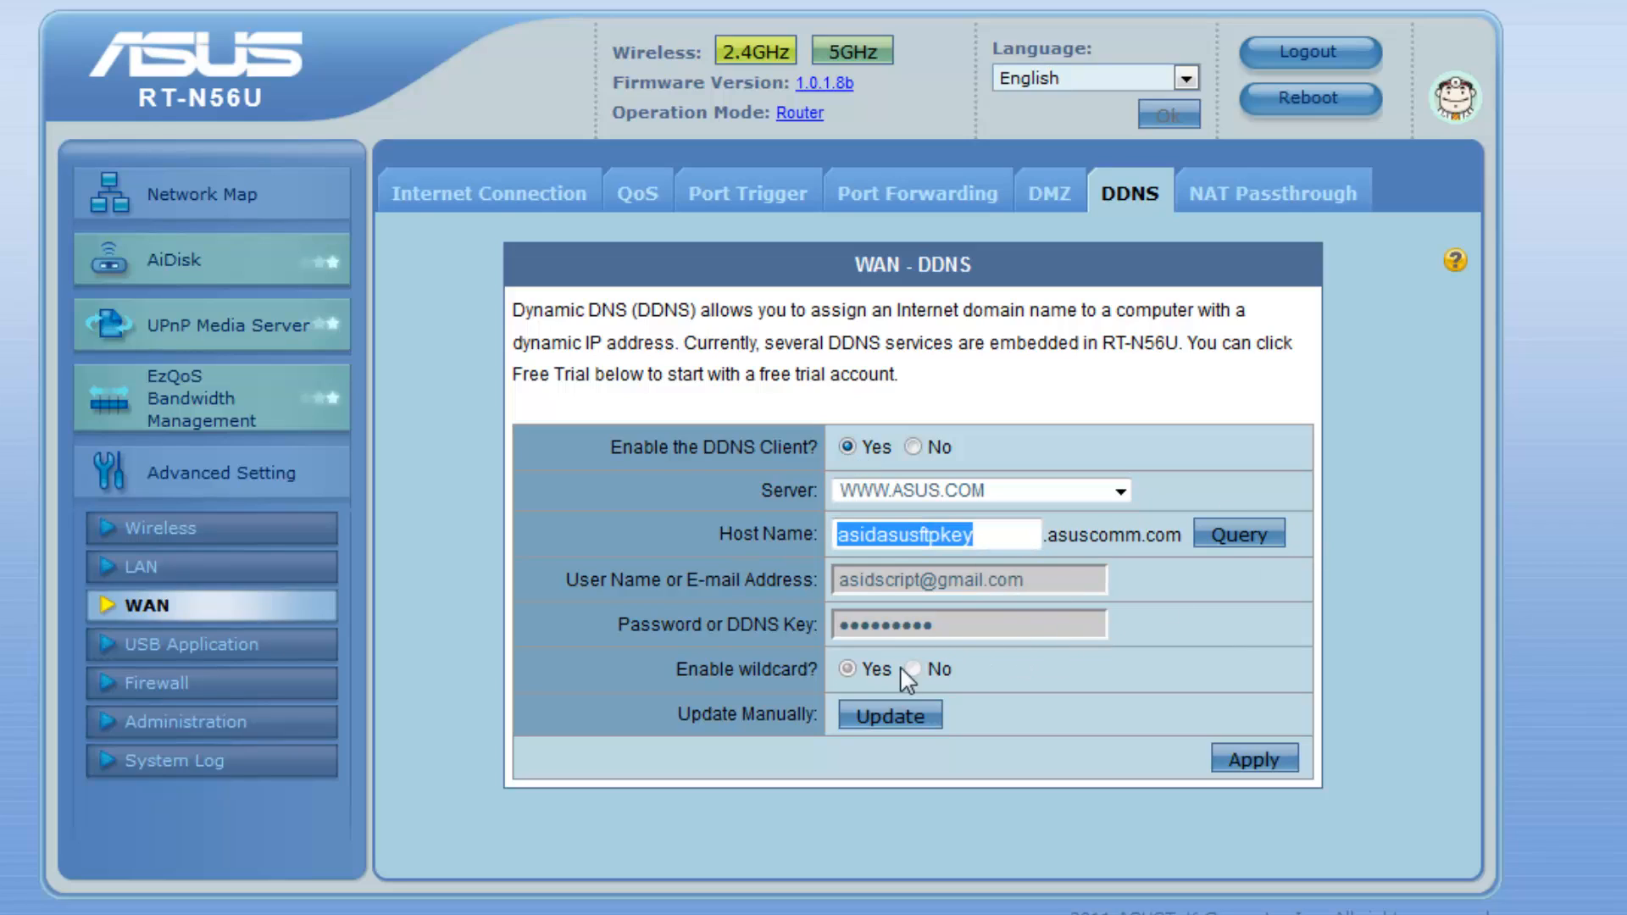
left_click(1247, 540)
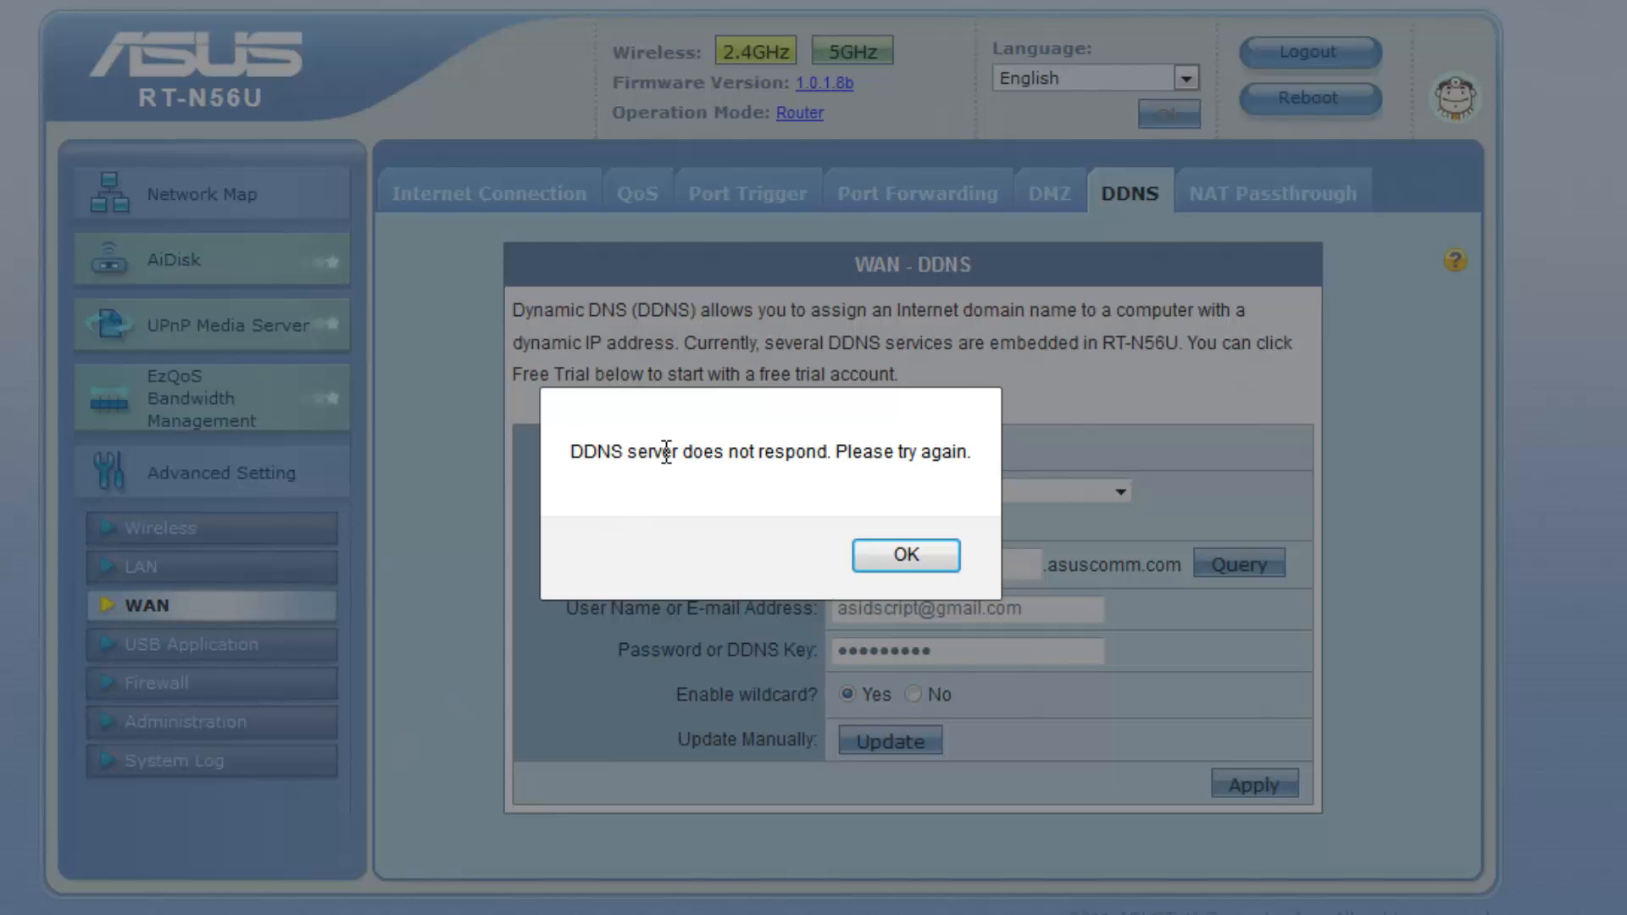
left_click(900, 570)
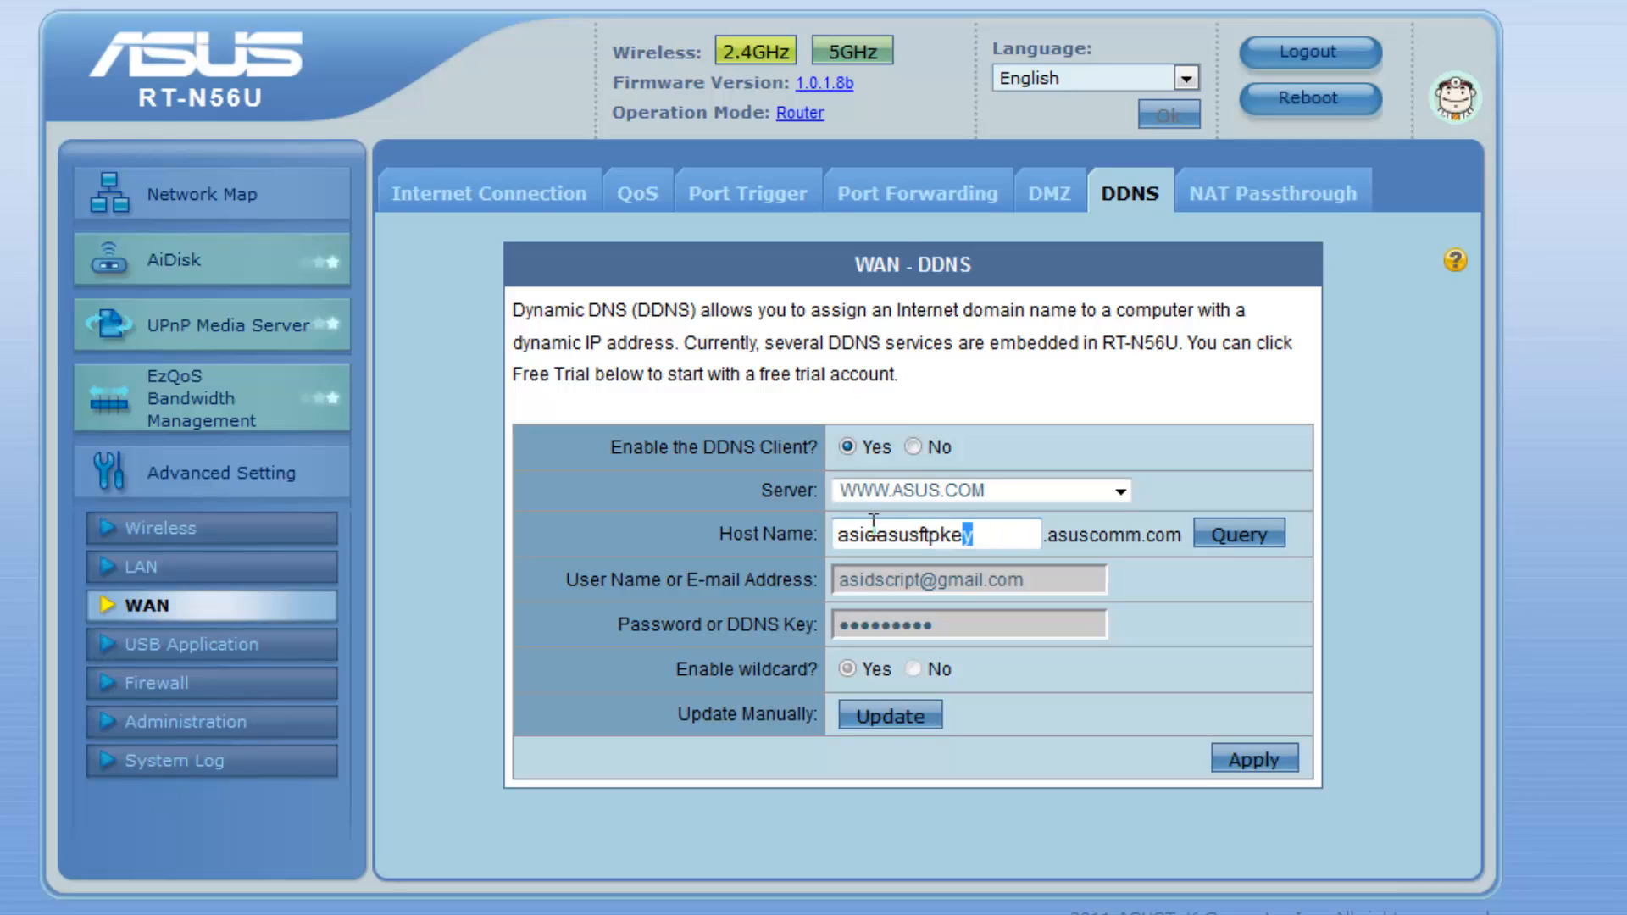
Re-enter the host name, fixing a typo, and query its availability again
left_click_drag(970, 534, 662, 505)
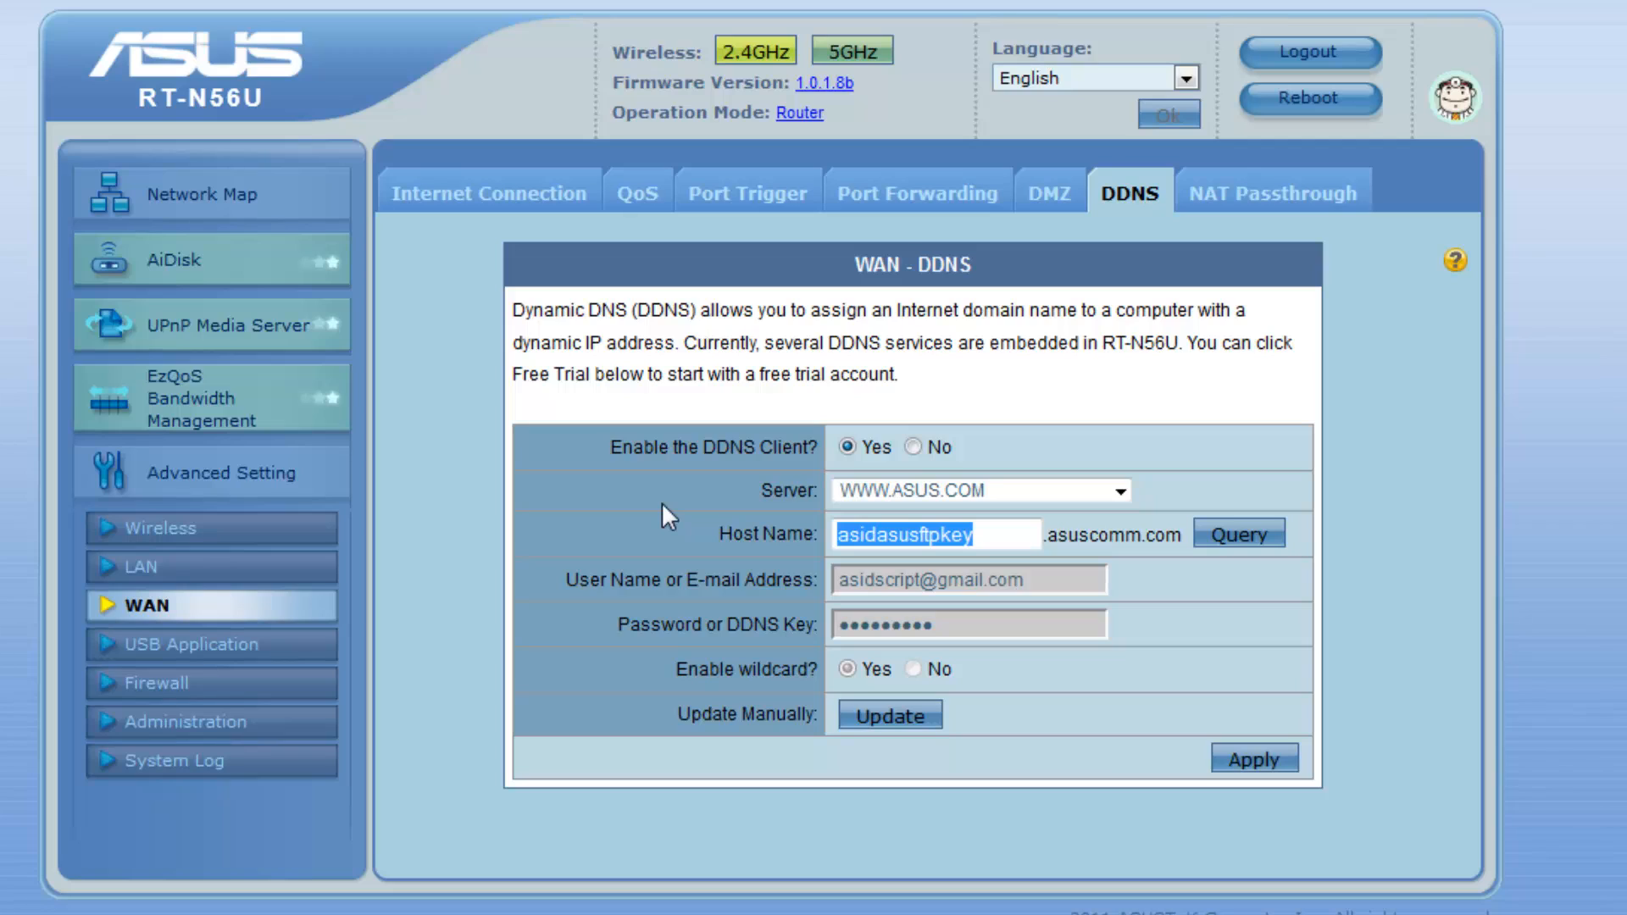
type("asid")
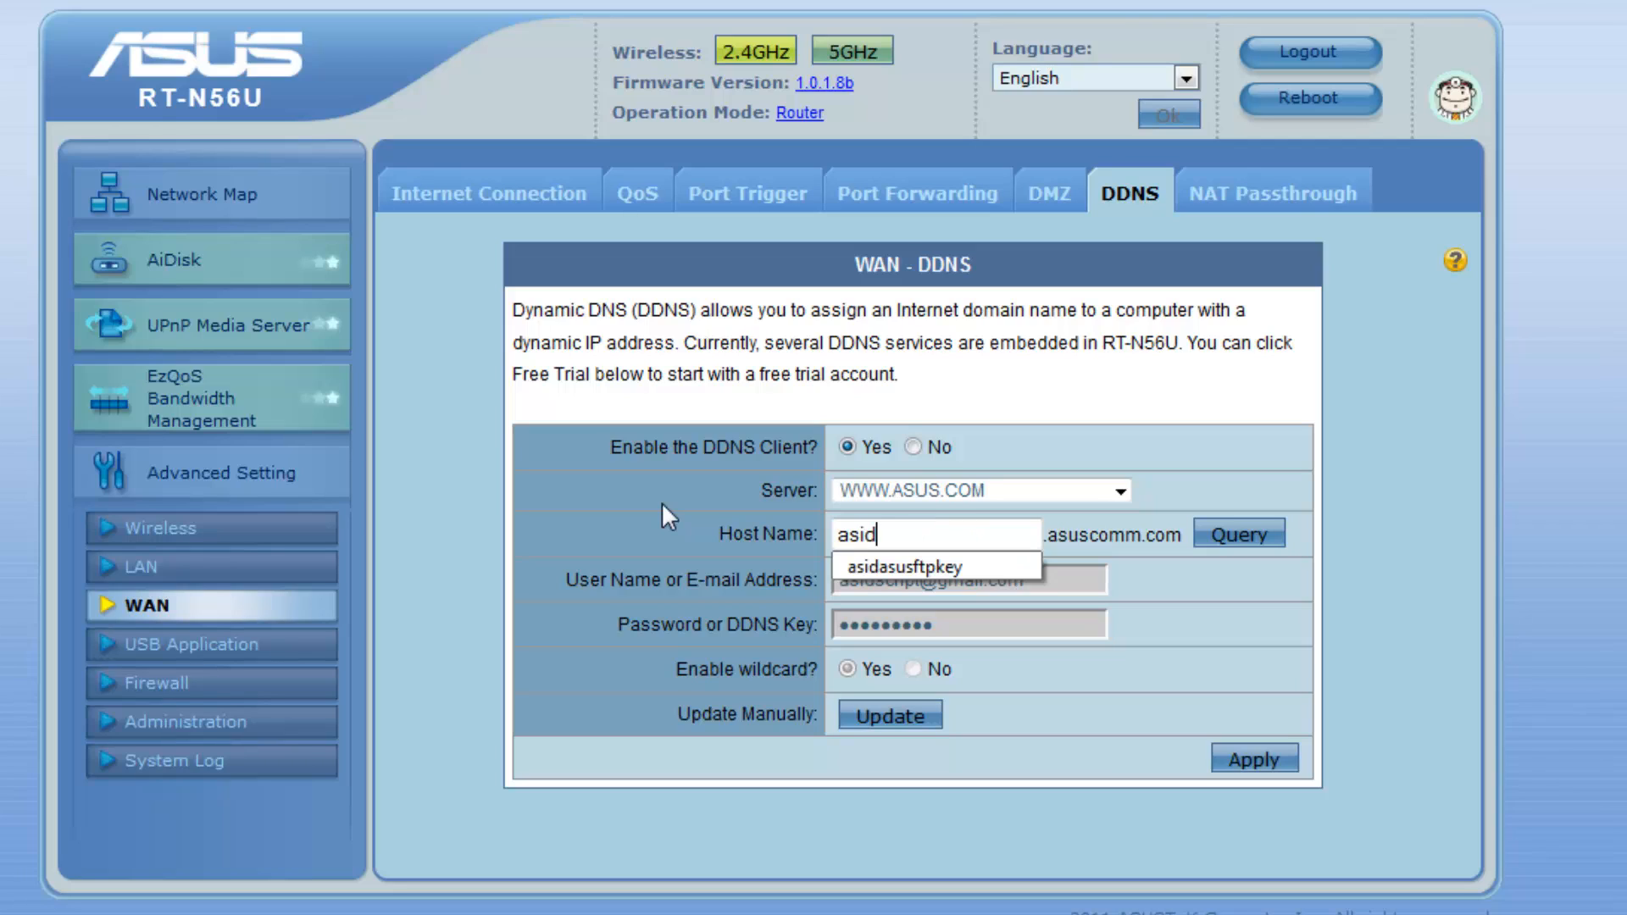
type("ftpkez")
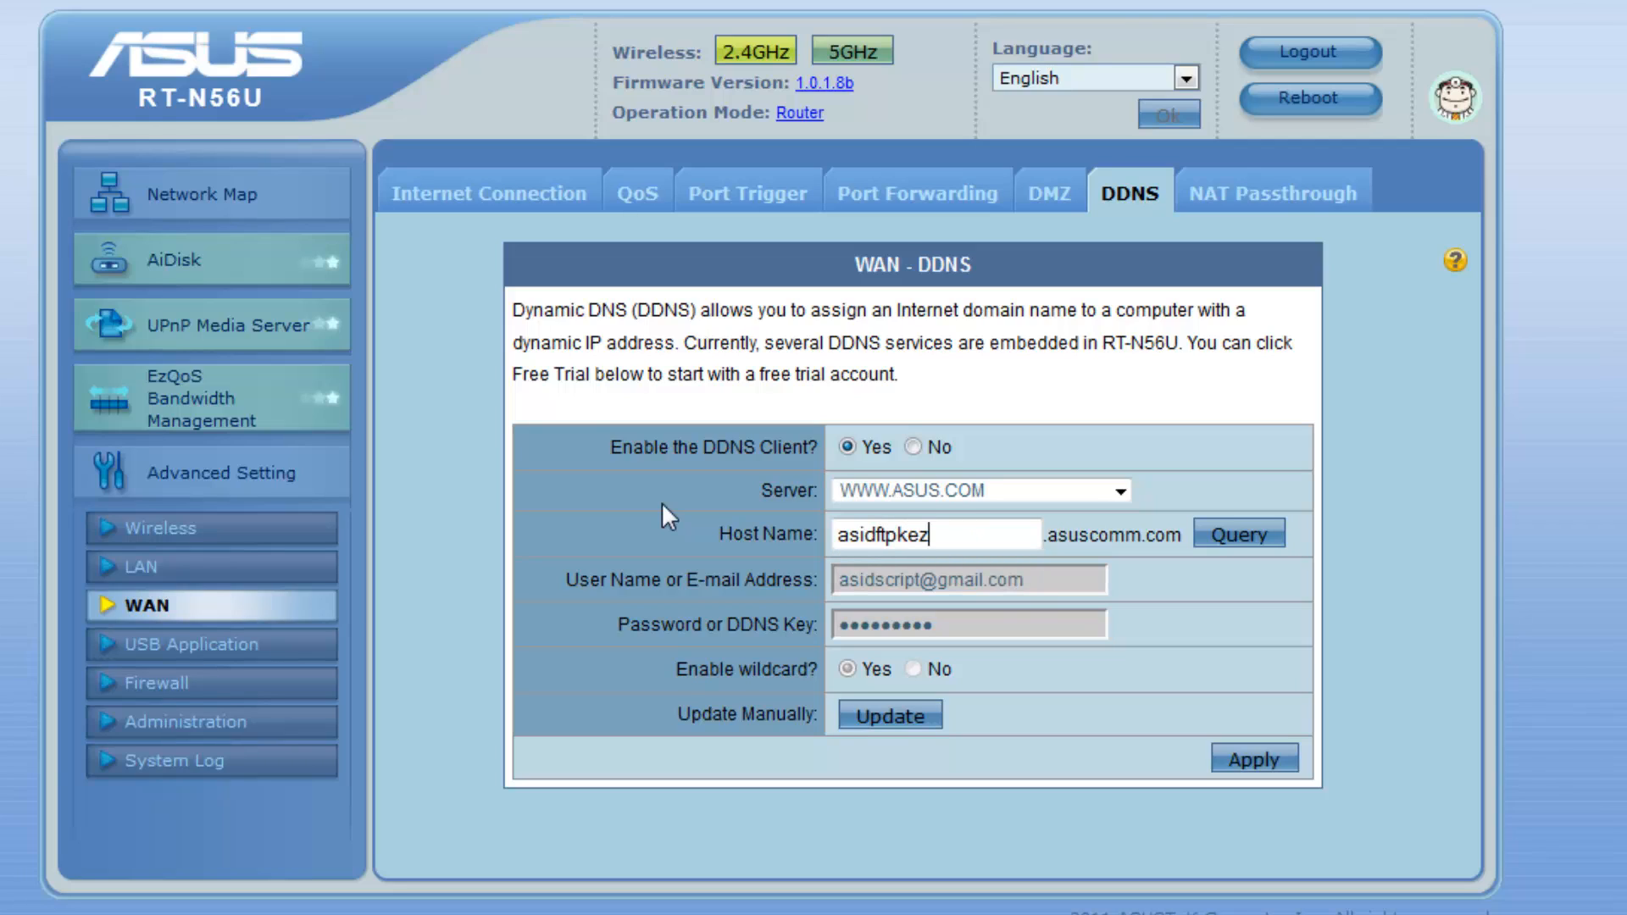
key("BackSpace")
type("y")
left_click(1260, 544)
Apply the asidasusftpkey DDNS host name, acknowledge the success message, and copy the name
left_click(1261, 765)
left_click(877, 556)
left_click_drag(1036, 536, 592, 505)
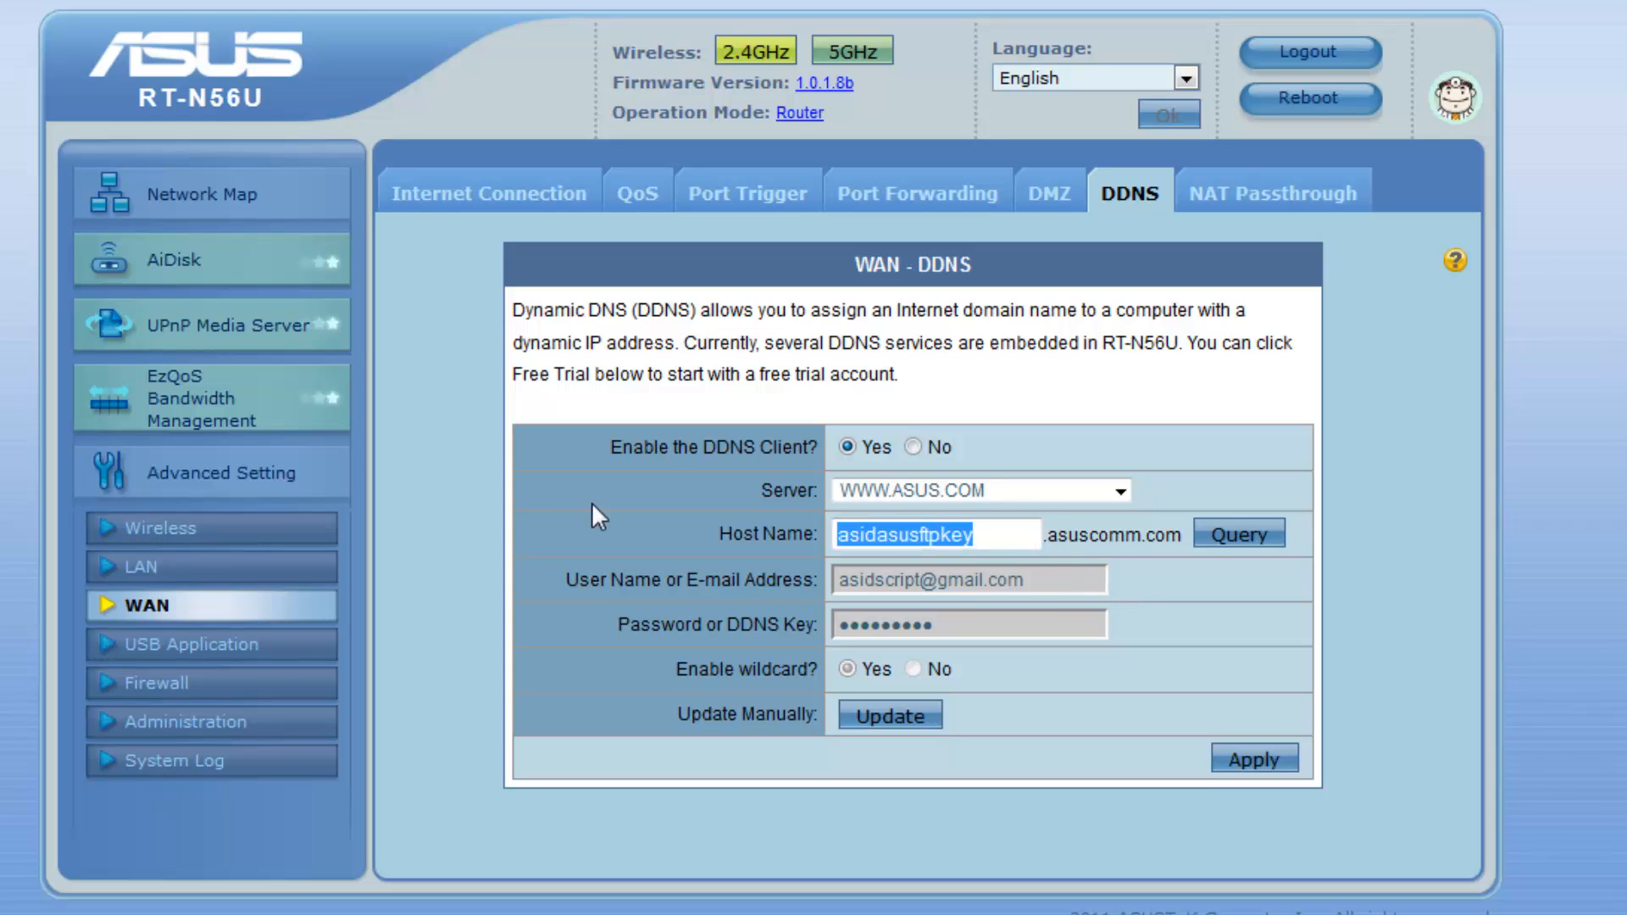
left_click(713, 468)
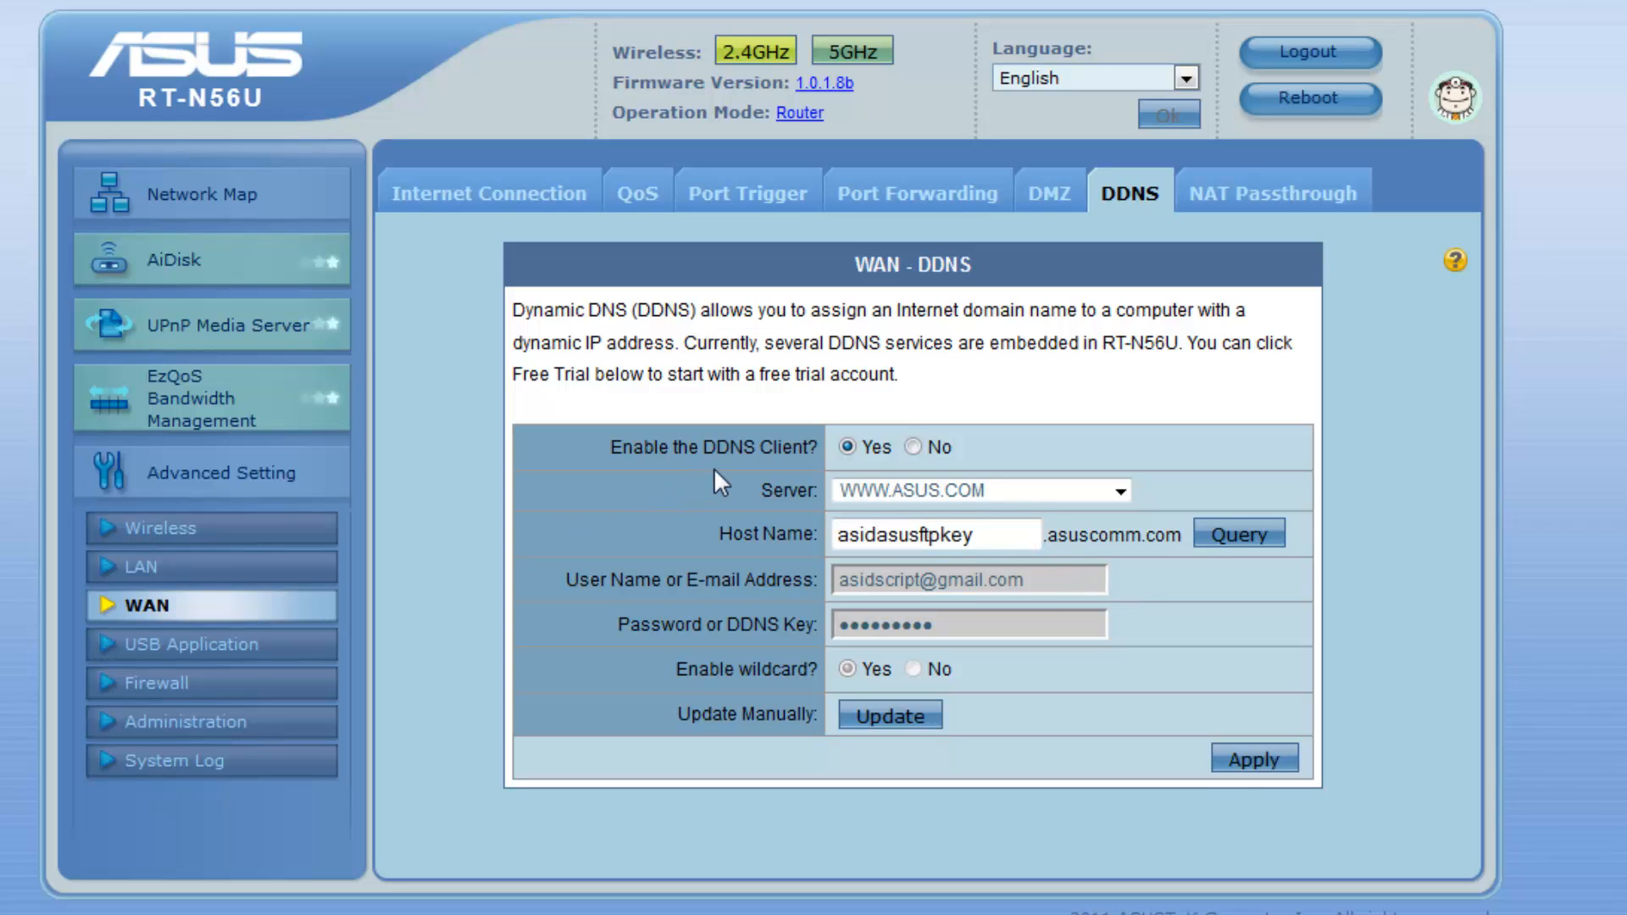
Arrange a blank text editor window, then bring up the AiDisk wizard page with the FTP links
key("alt+Tab")
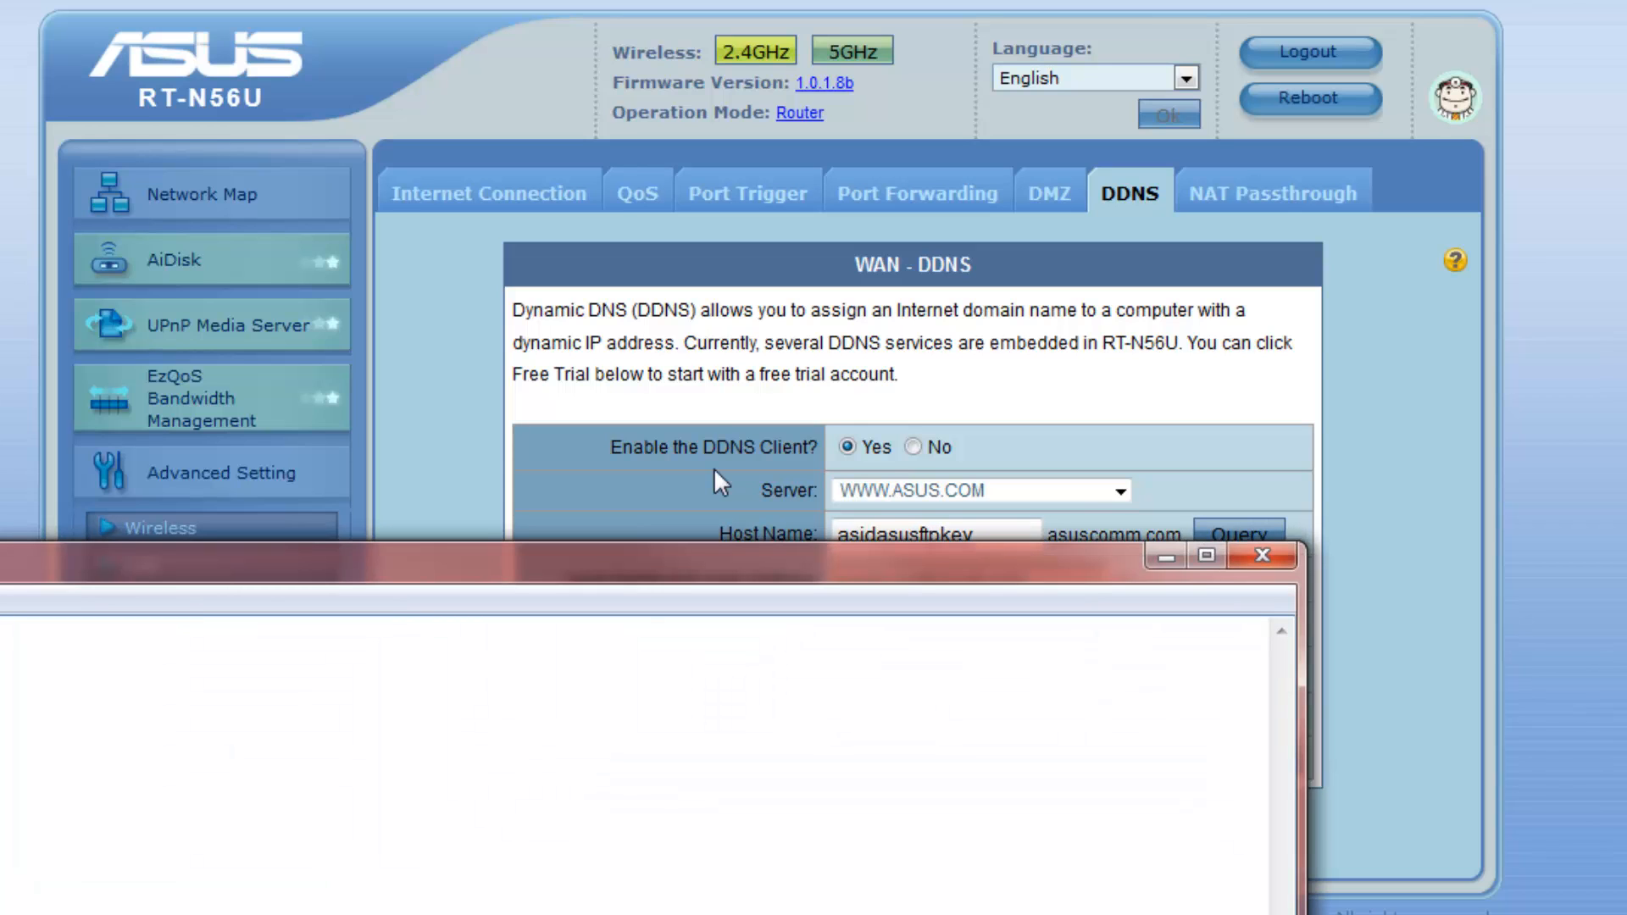
left_click_drag(167, 559, 415, 592)
key("alt+Tab")
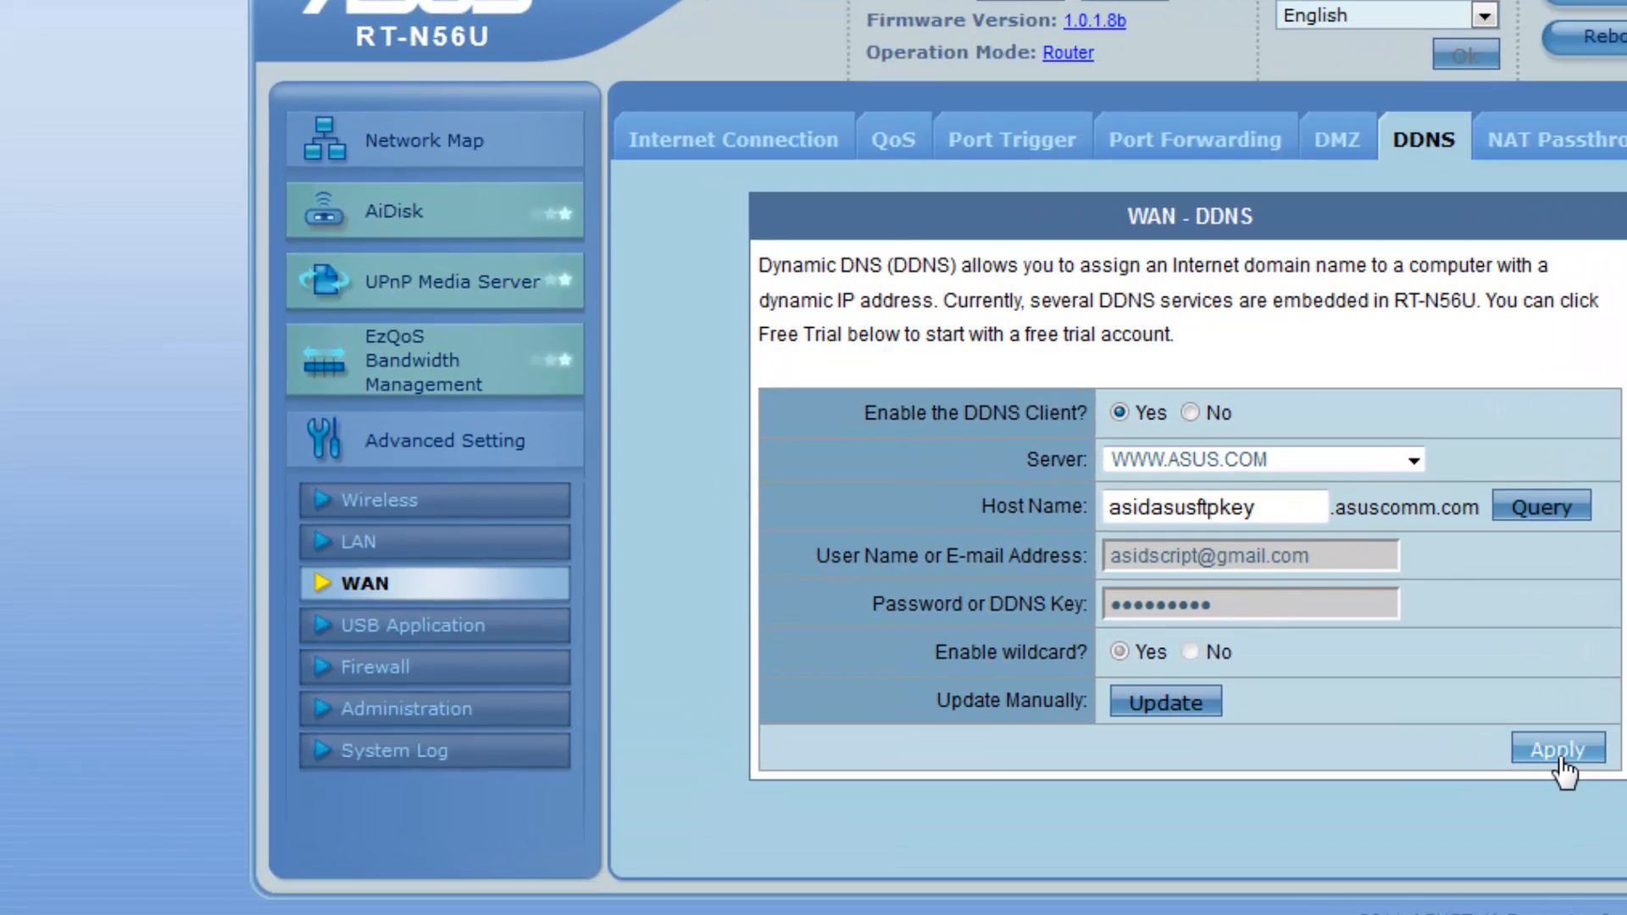
left_click(408, 211)
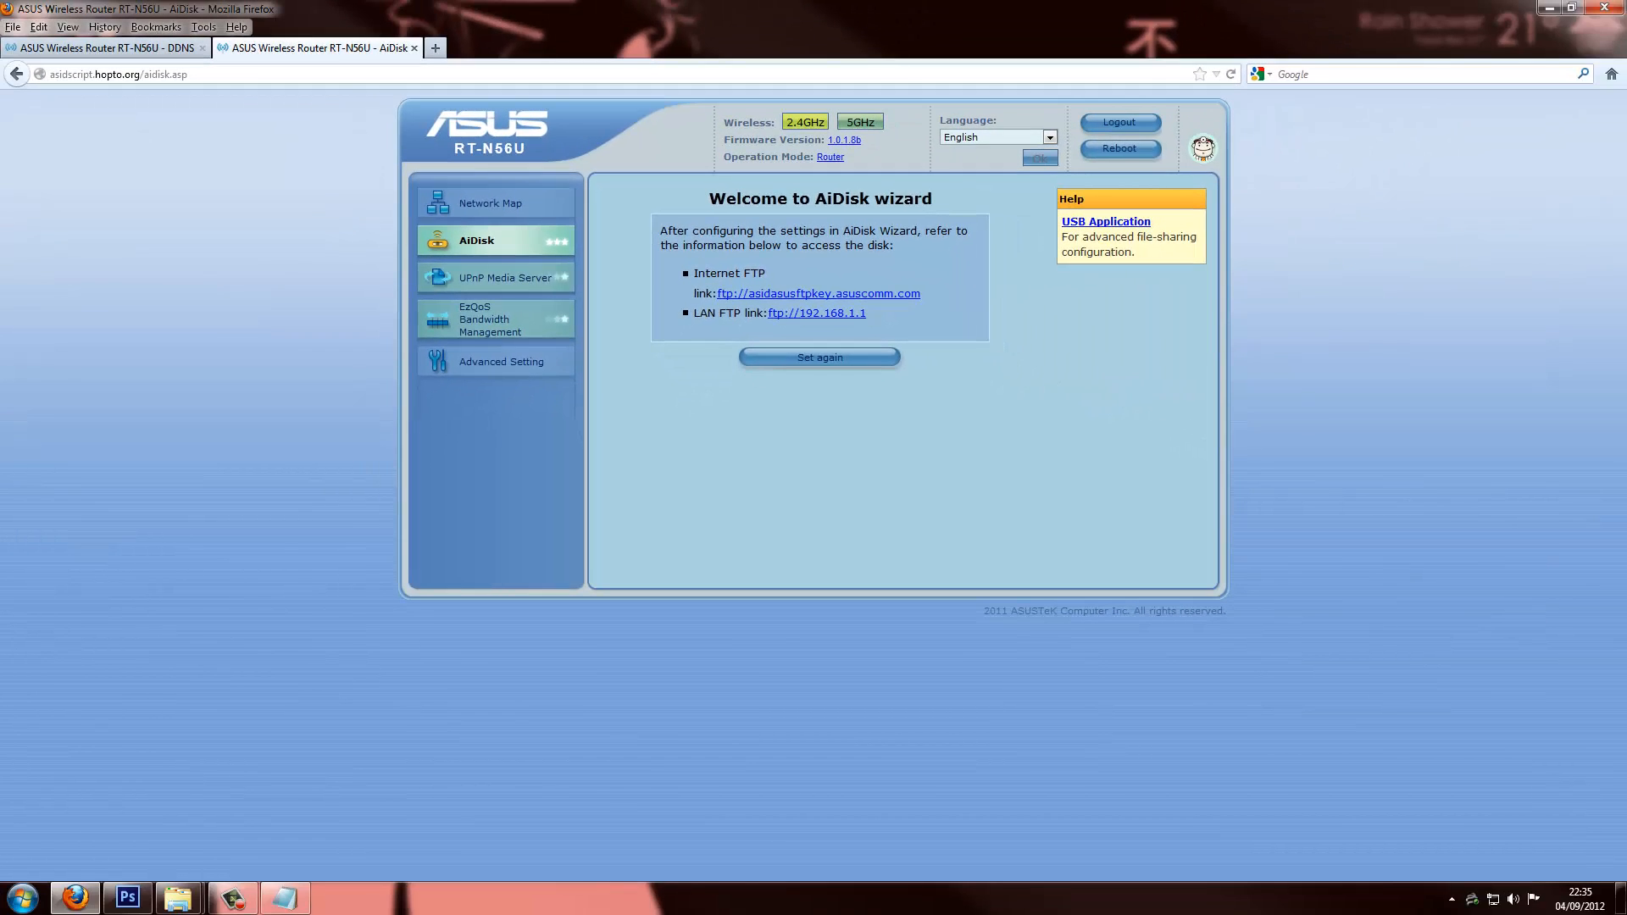
Paste both FTP link lines from the AiDisk page into Notepad below the host name
left_click_drag(1626, 343, 837, 434)
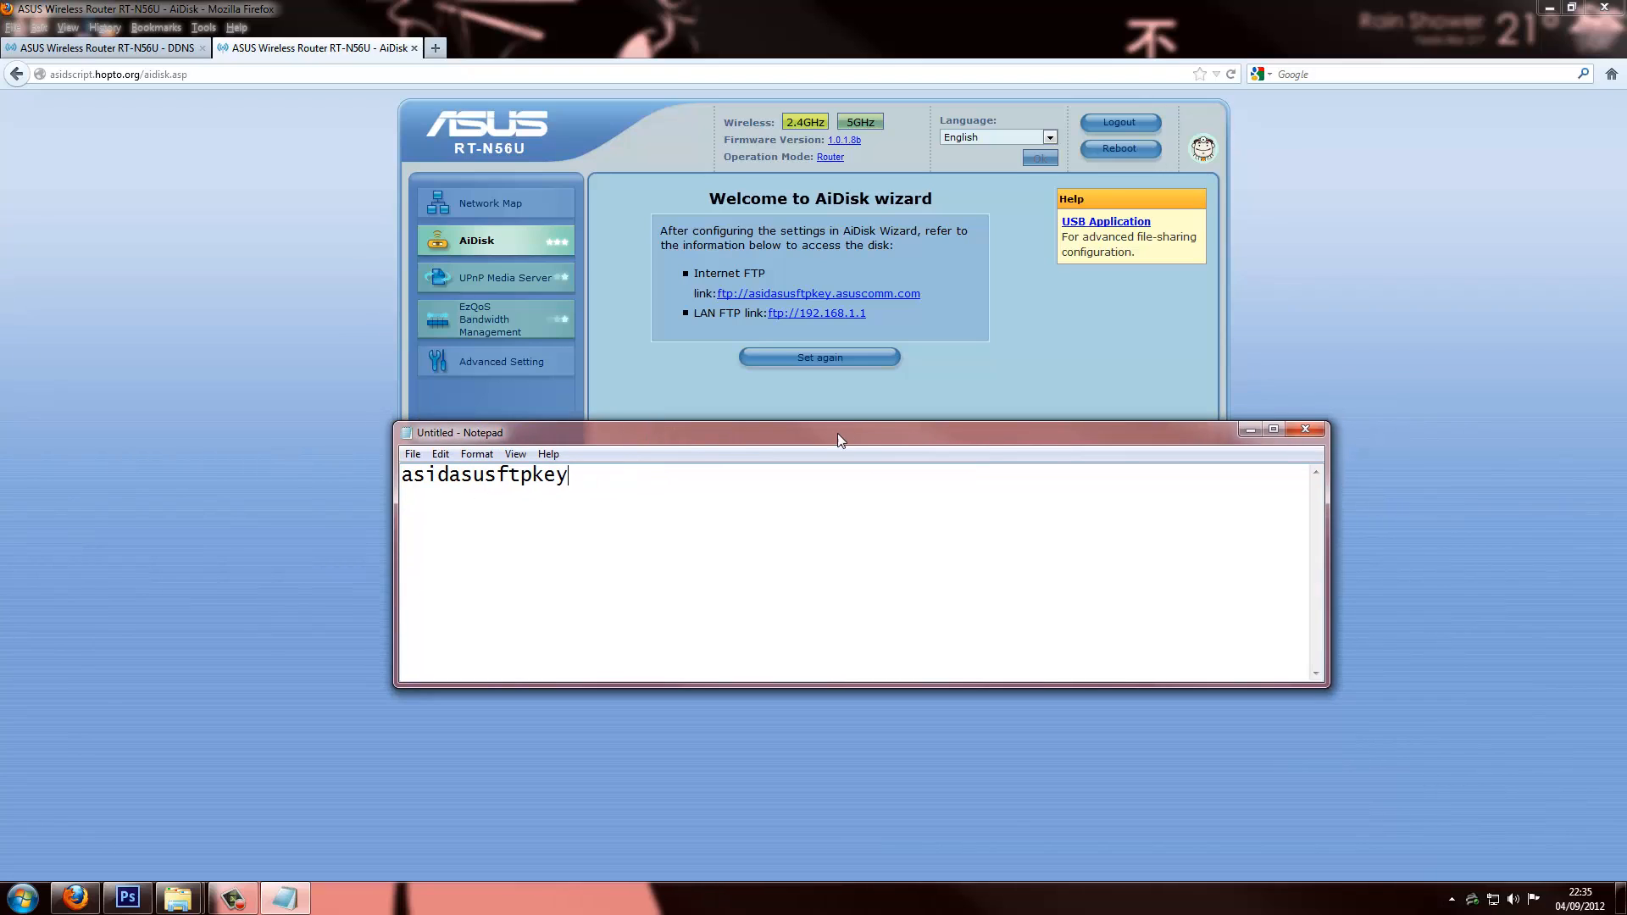
left_click_drag(886, 323, 690, 289)
key("ctrl+c")
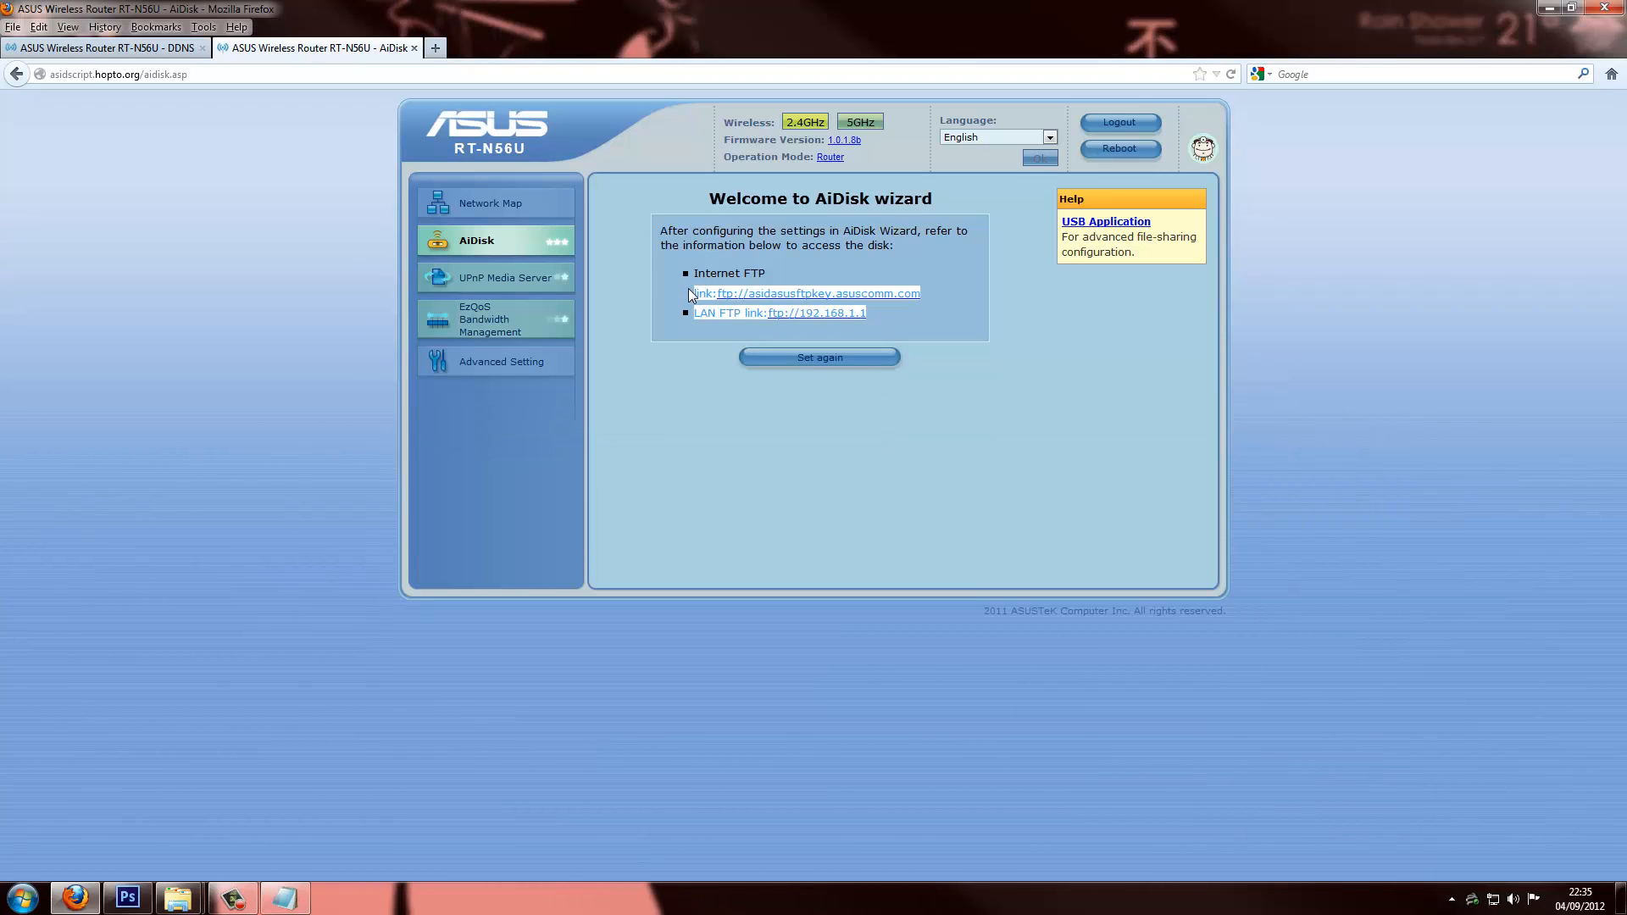
key("alt+Tab")
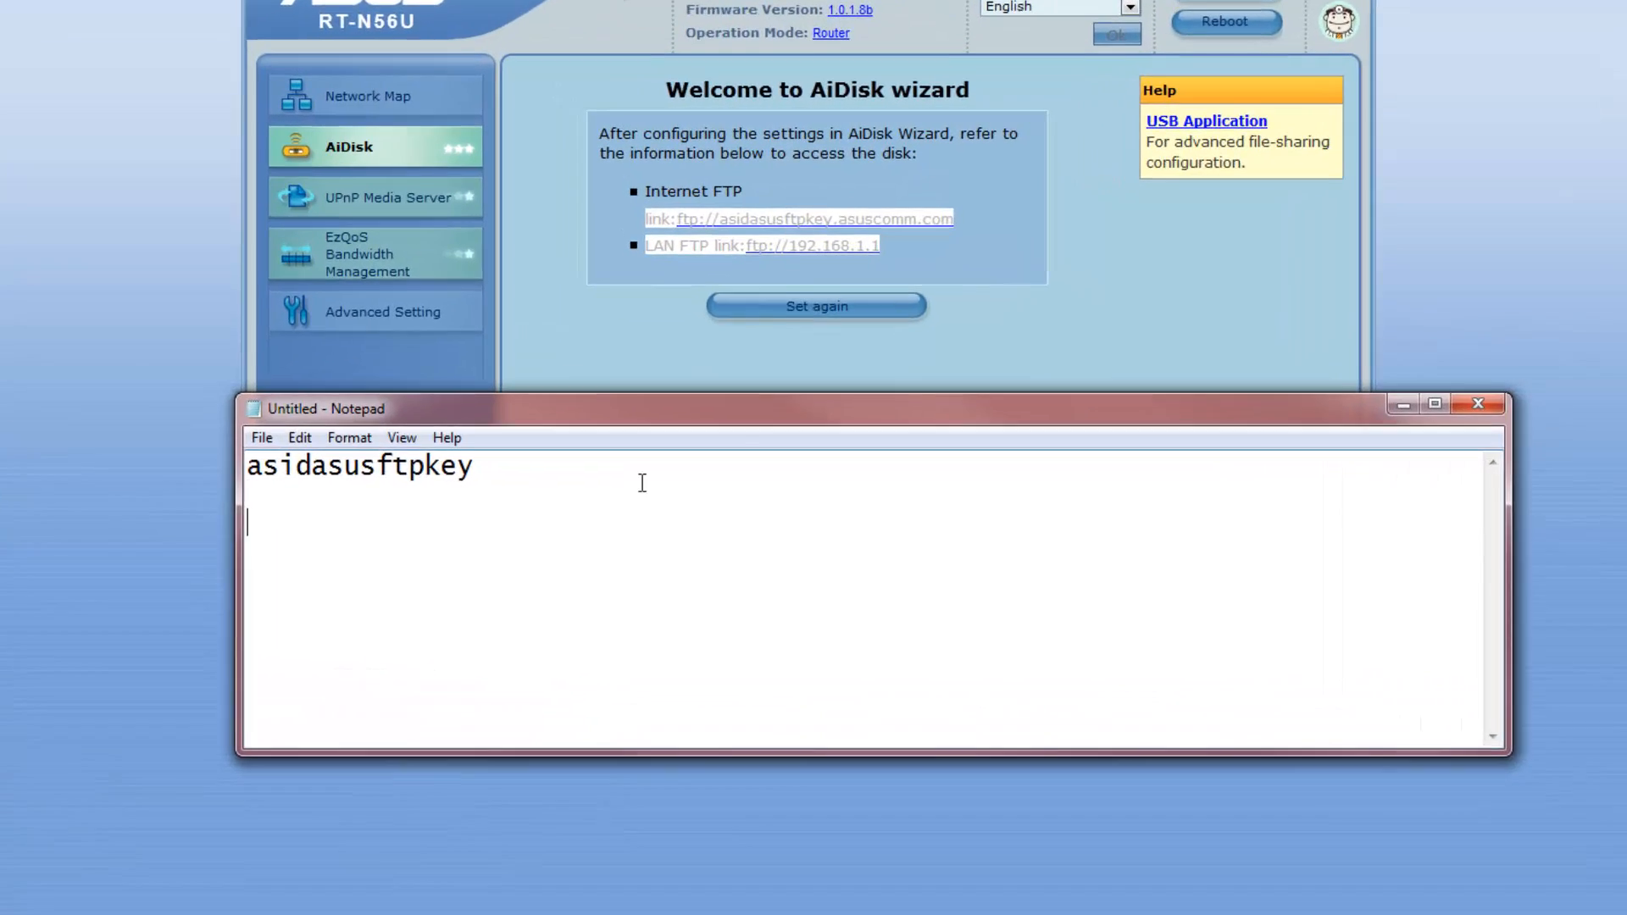
key("Return")
key("Return")
key("ctrl+v")
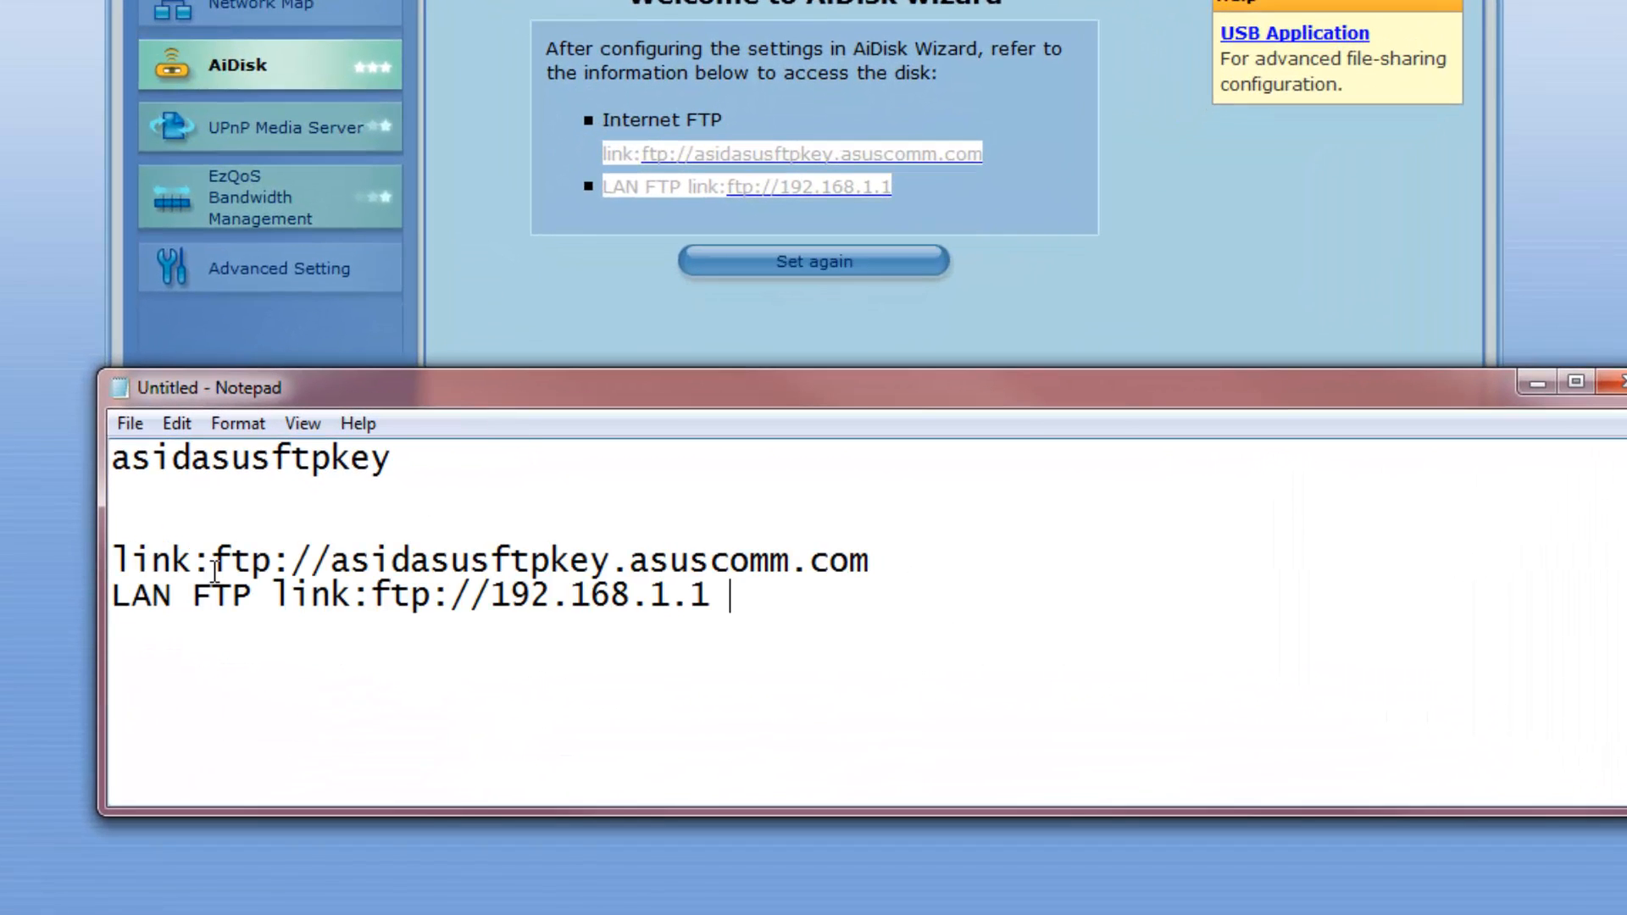
Delete the 'link:' labels and the LAN line ftp://192.168.1.1, keeping ftp://asidasusftpkey.asuscomm.com
left_click_drag(215, 569, 109, 557)
key("BackSpace")
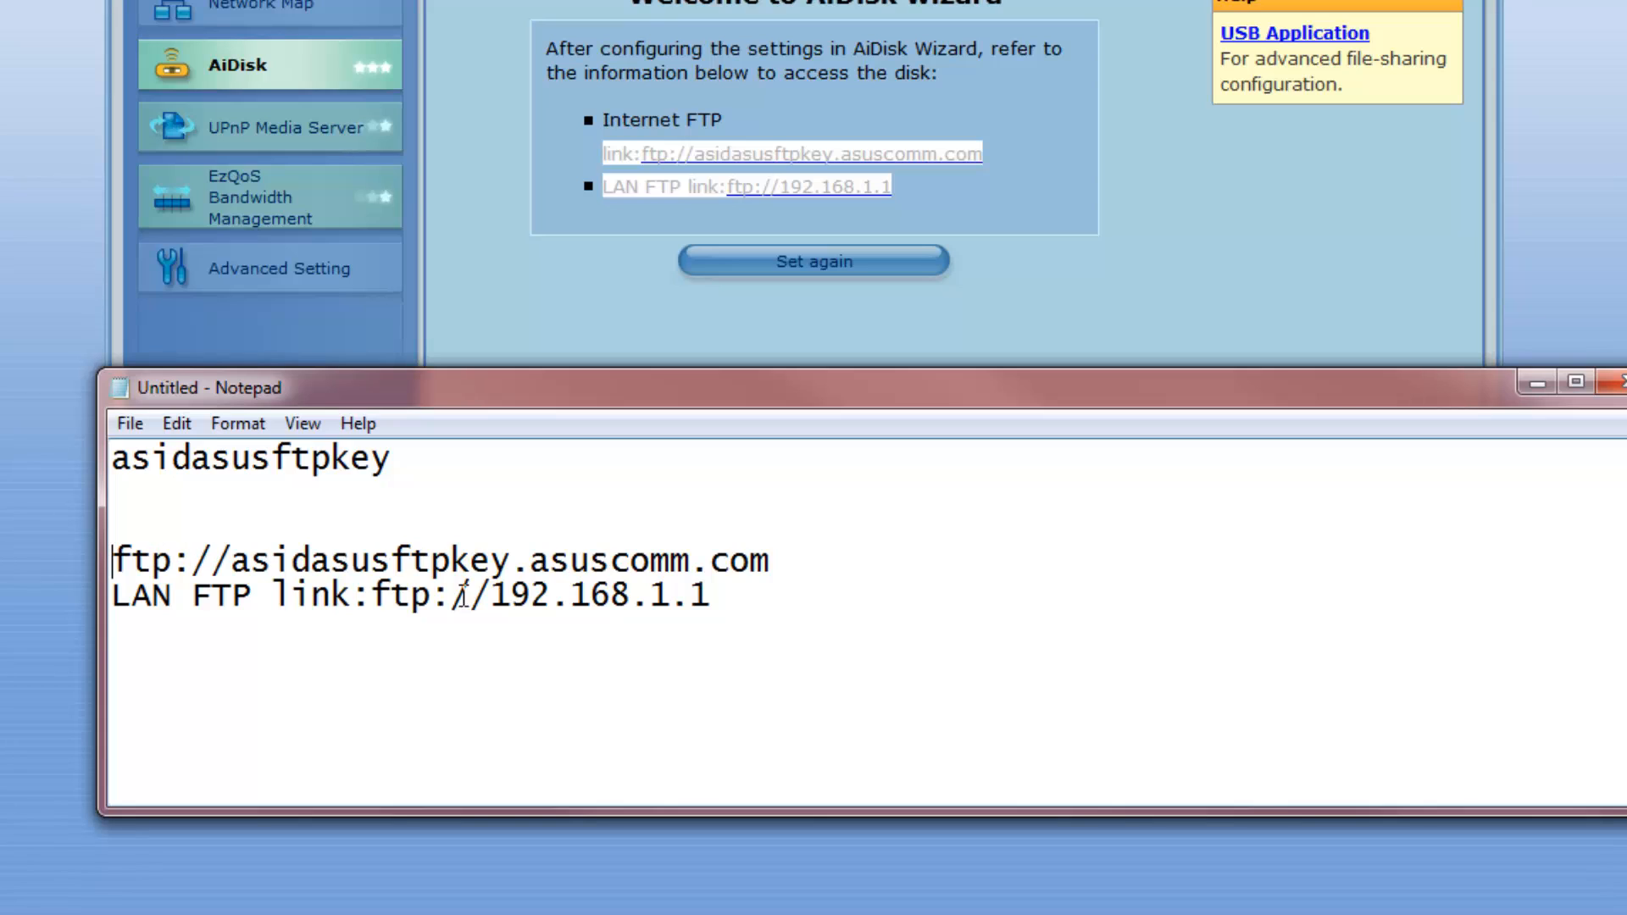
left_click(804, 562, "shift")
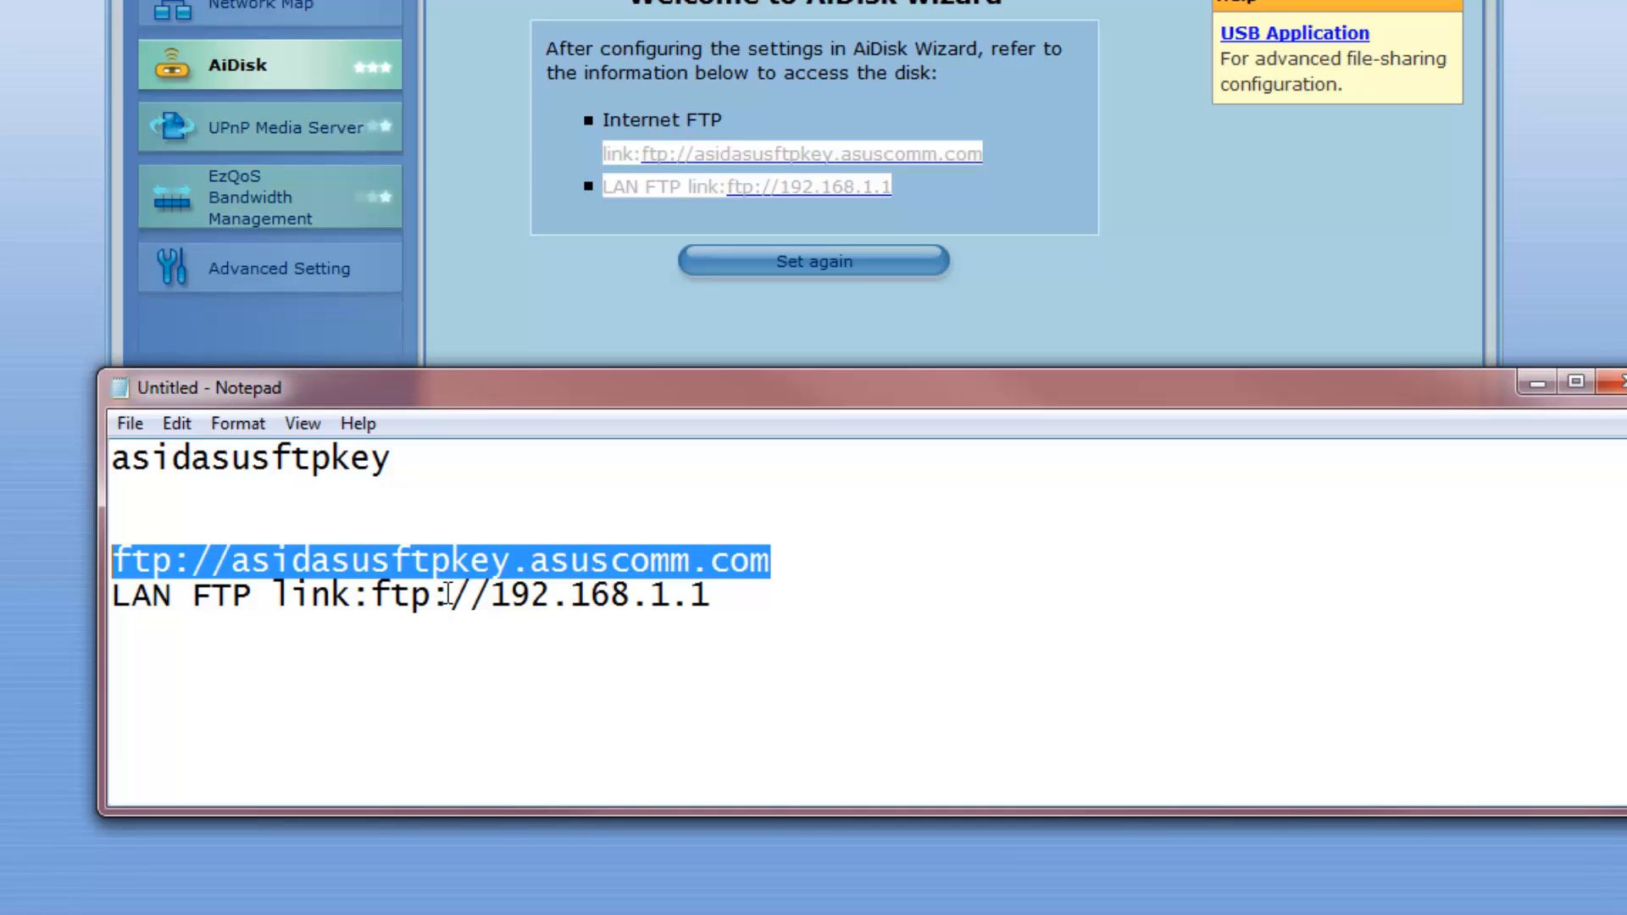
left_click(374, 593)
left_click_drag(374, 593, 111, 595)
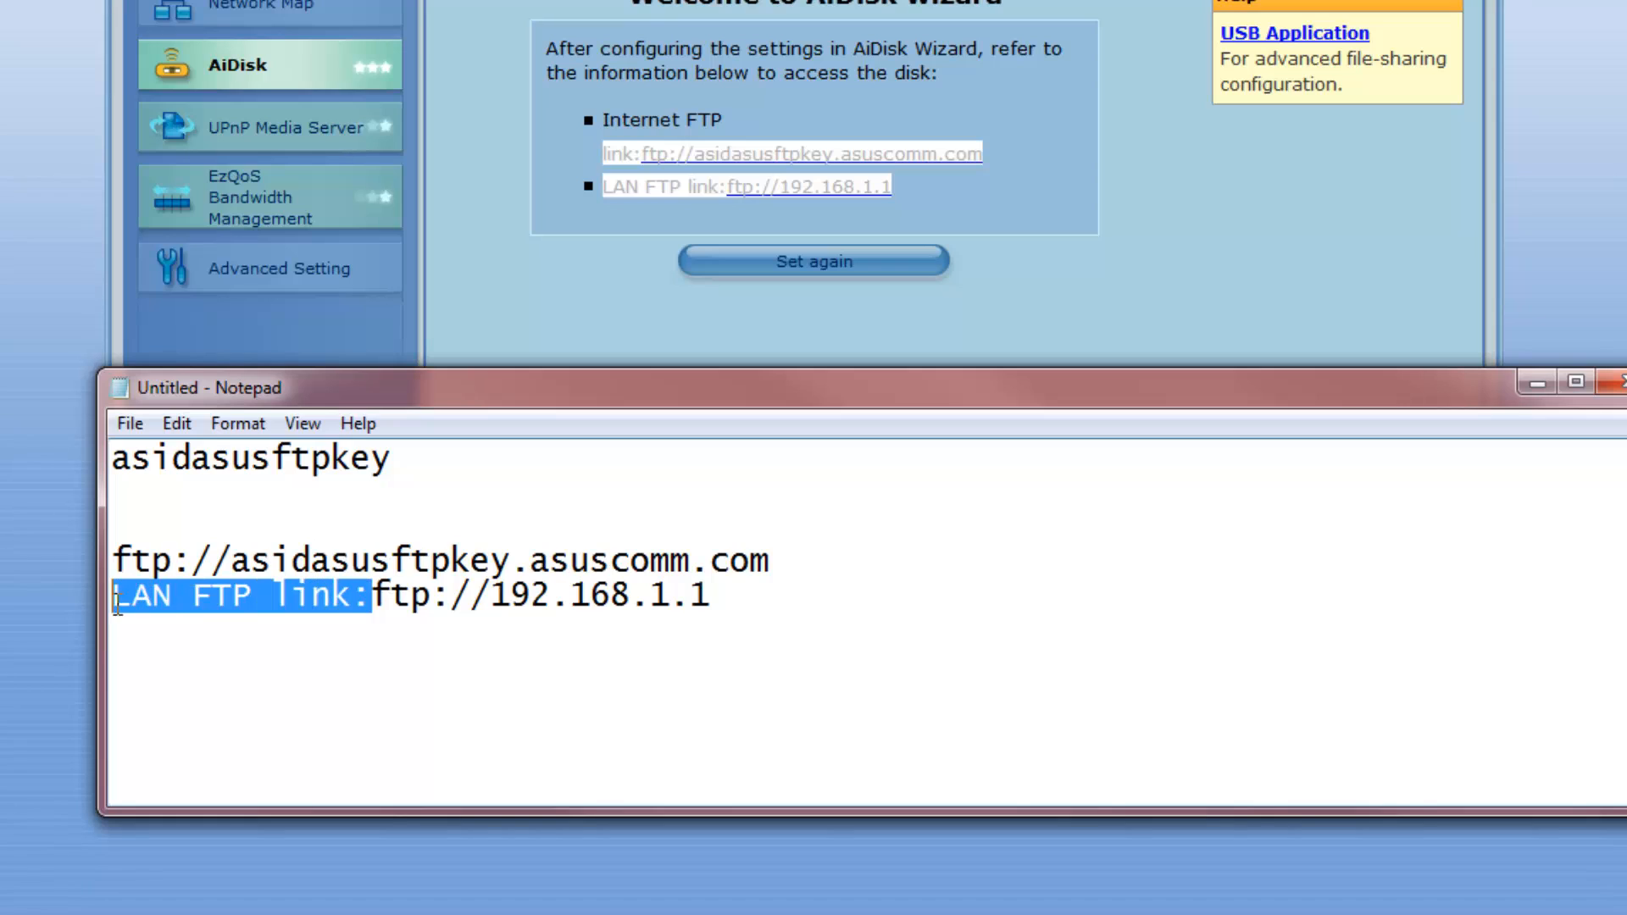
key("BackSpace")
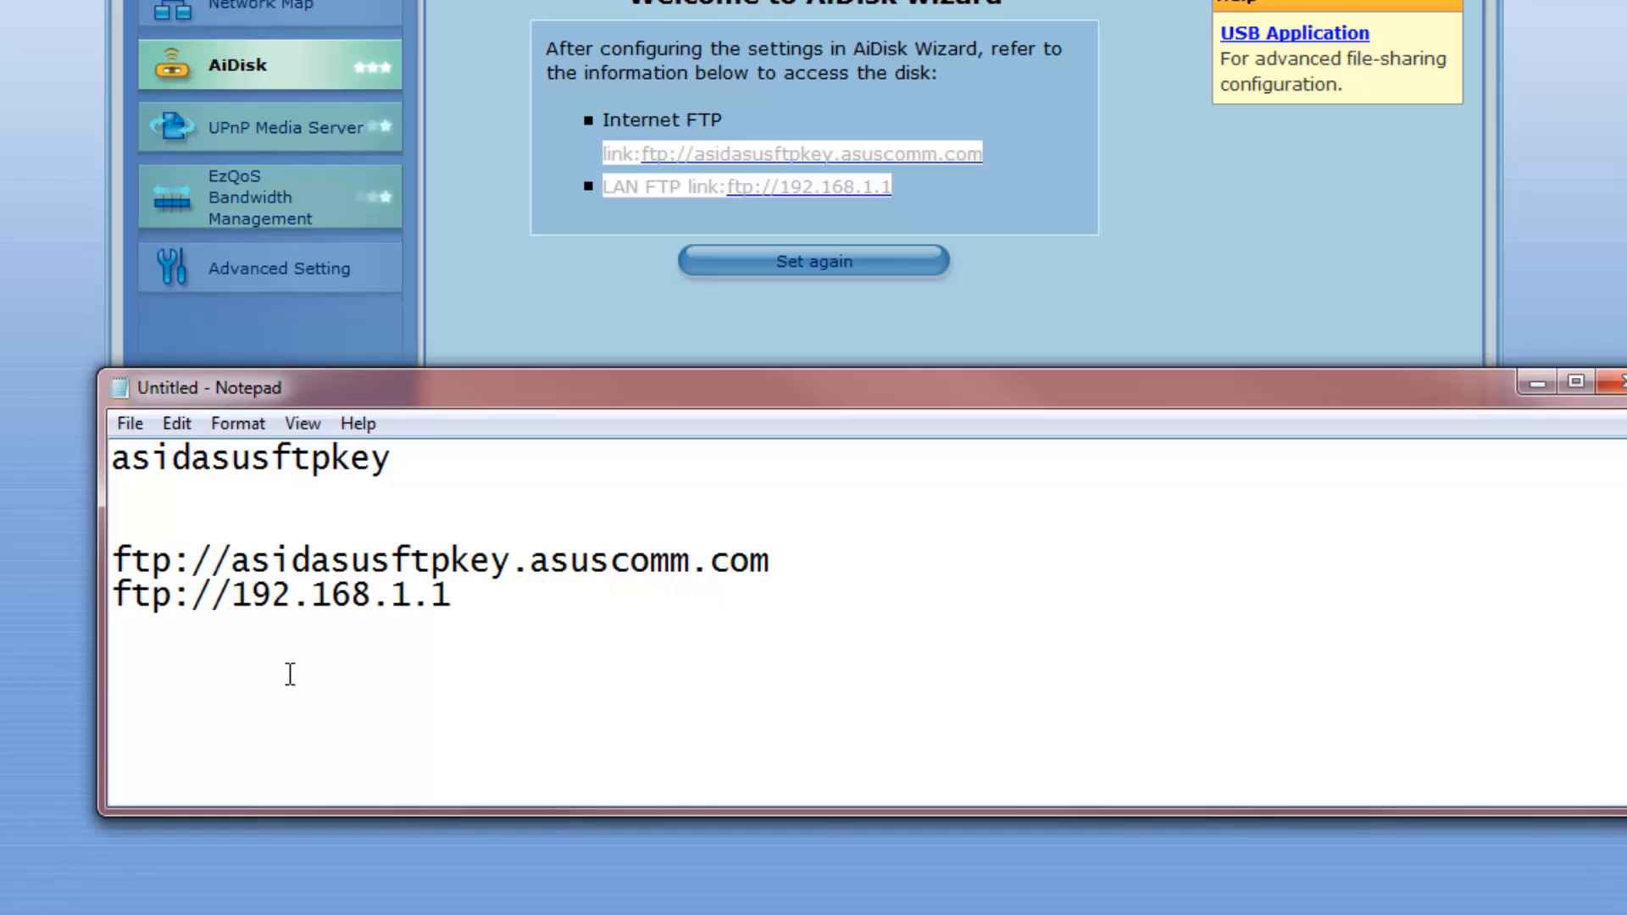
left_click_drag(487, 595, 73, 612)
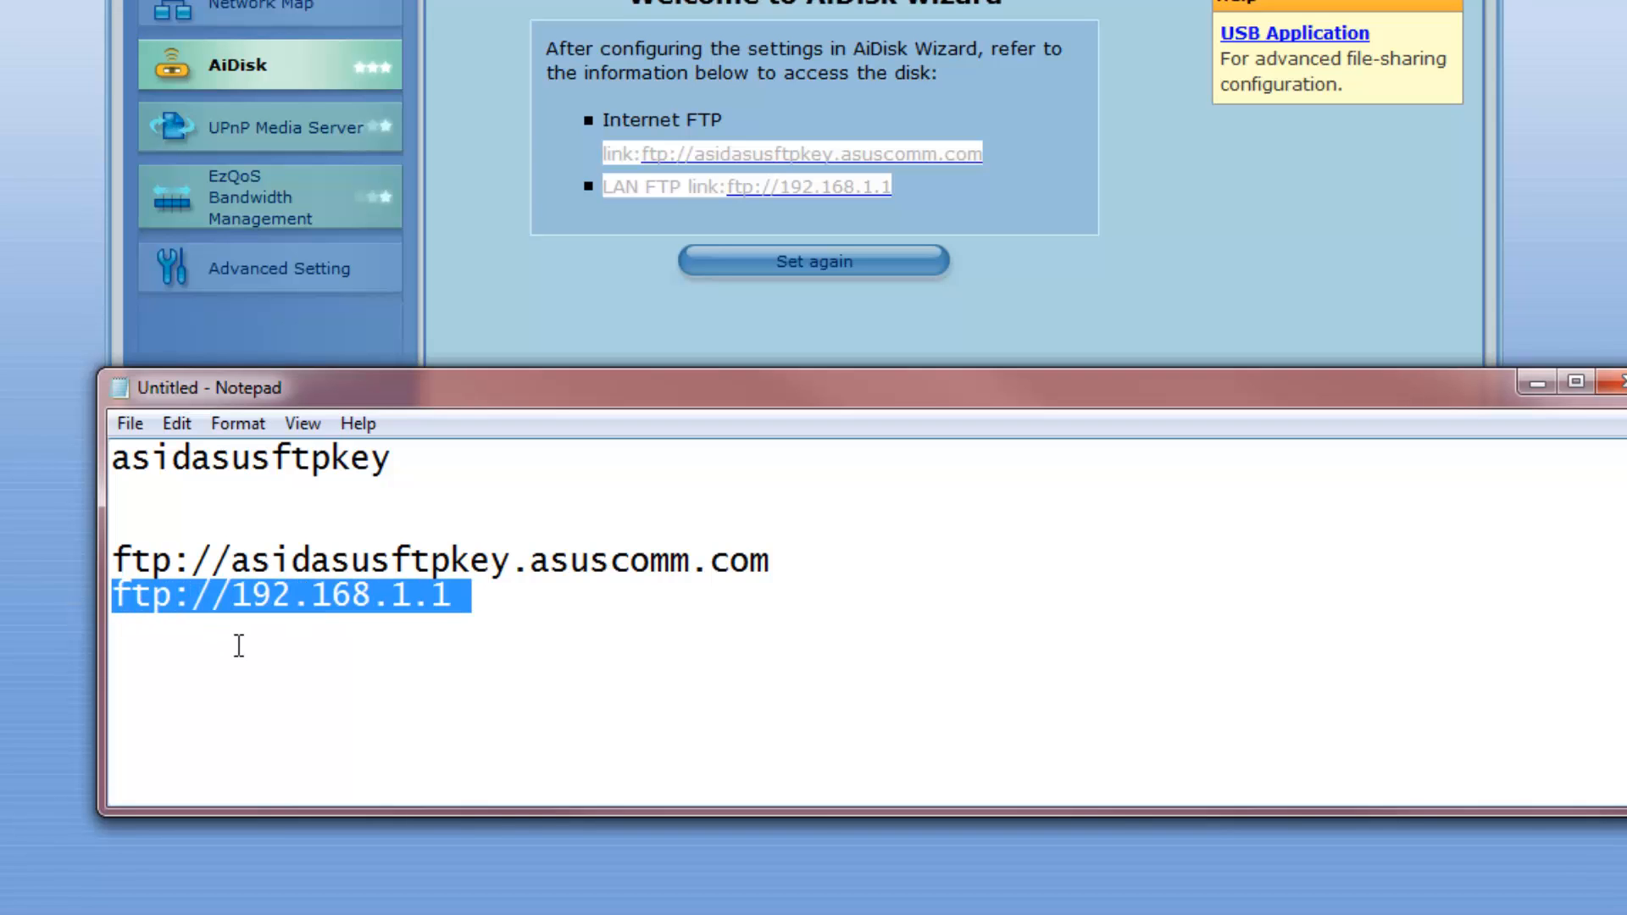
key("Delete")
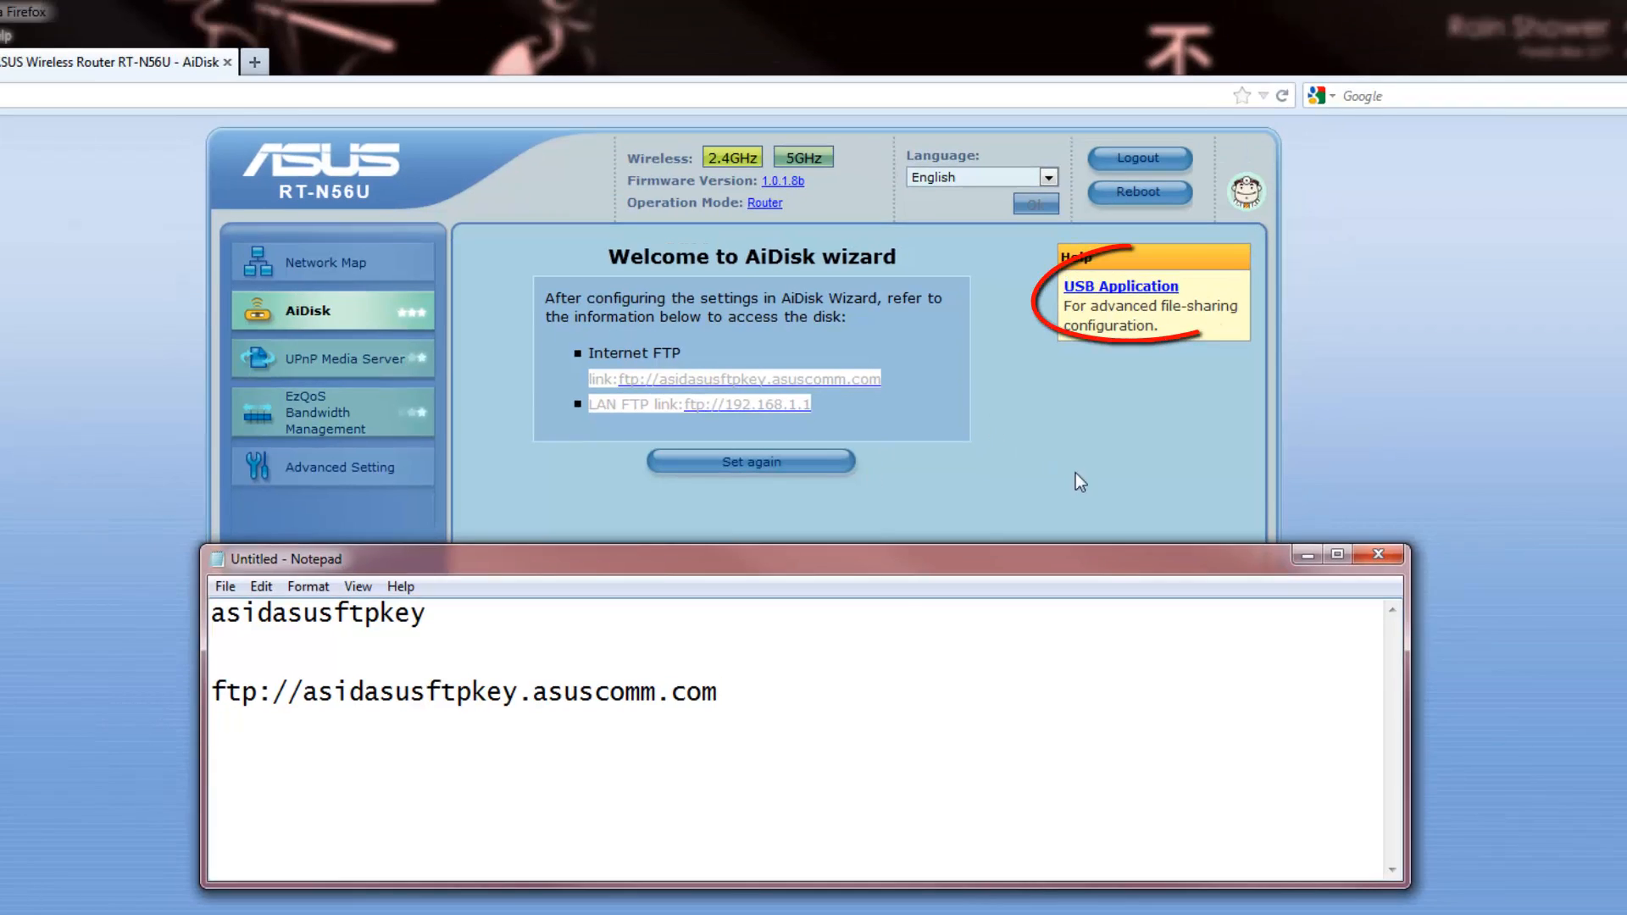
In USB Application settings, change the device name from RT-N56U to superkey and apply
left_click(1236, 276)
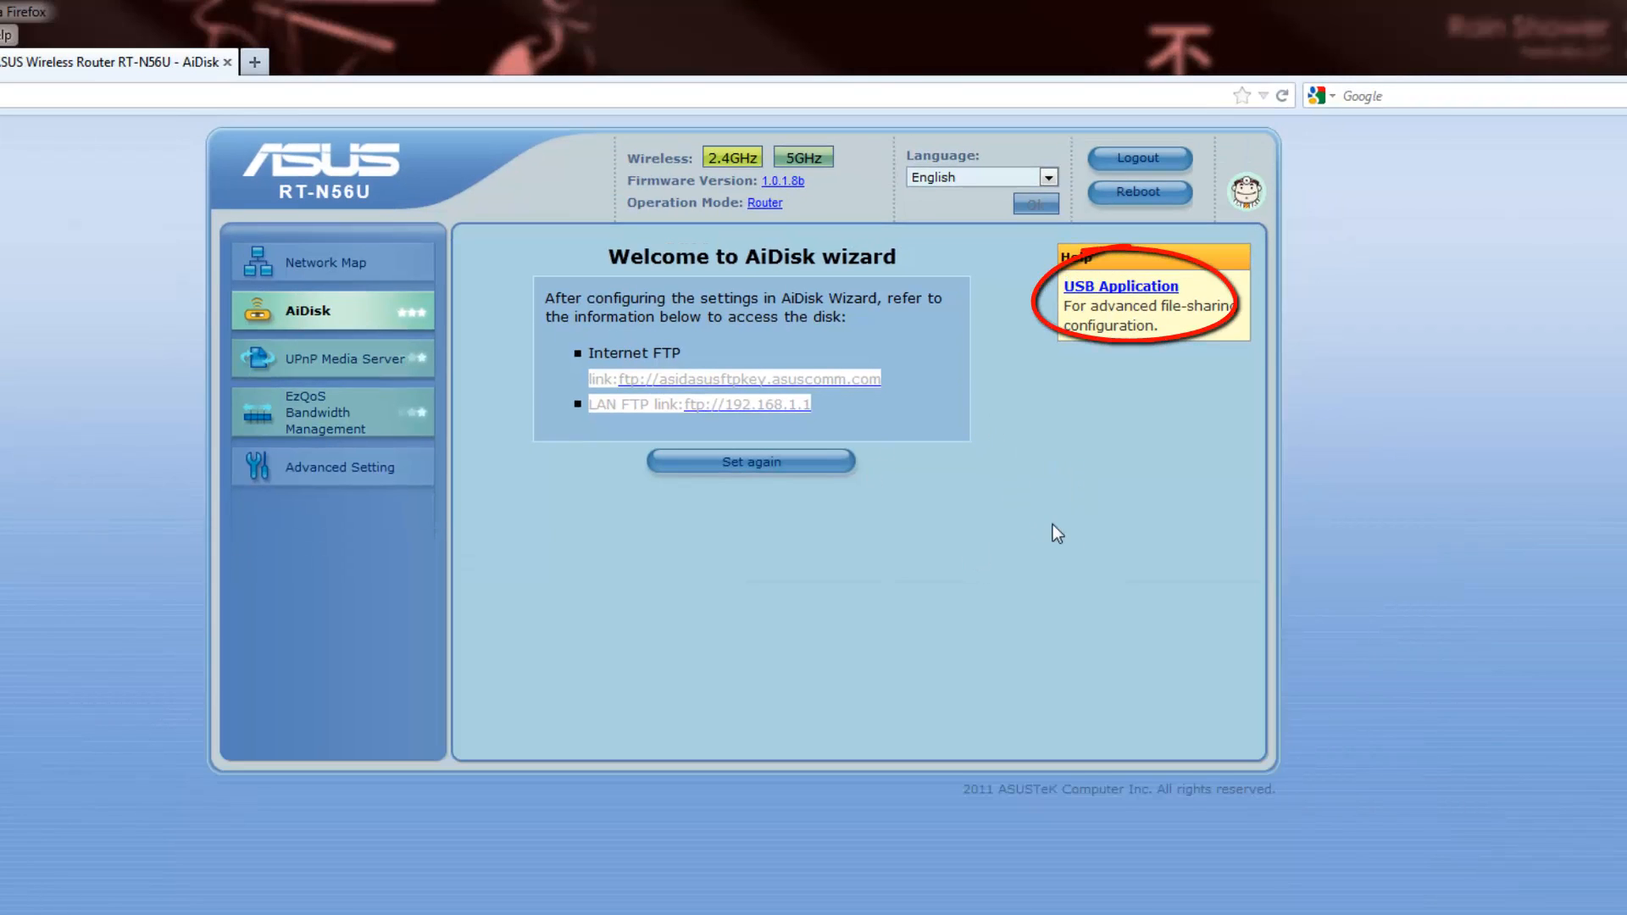
left_click(1121, 290)
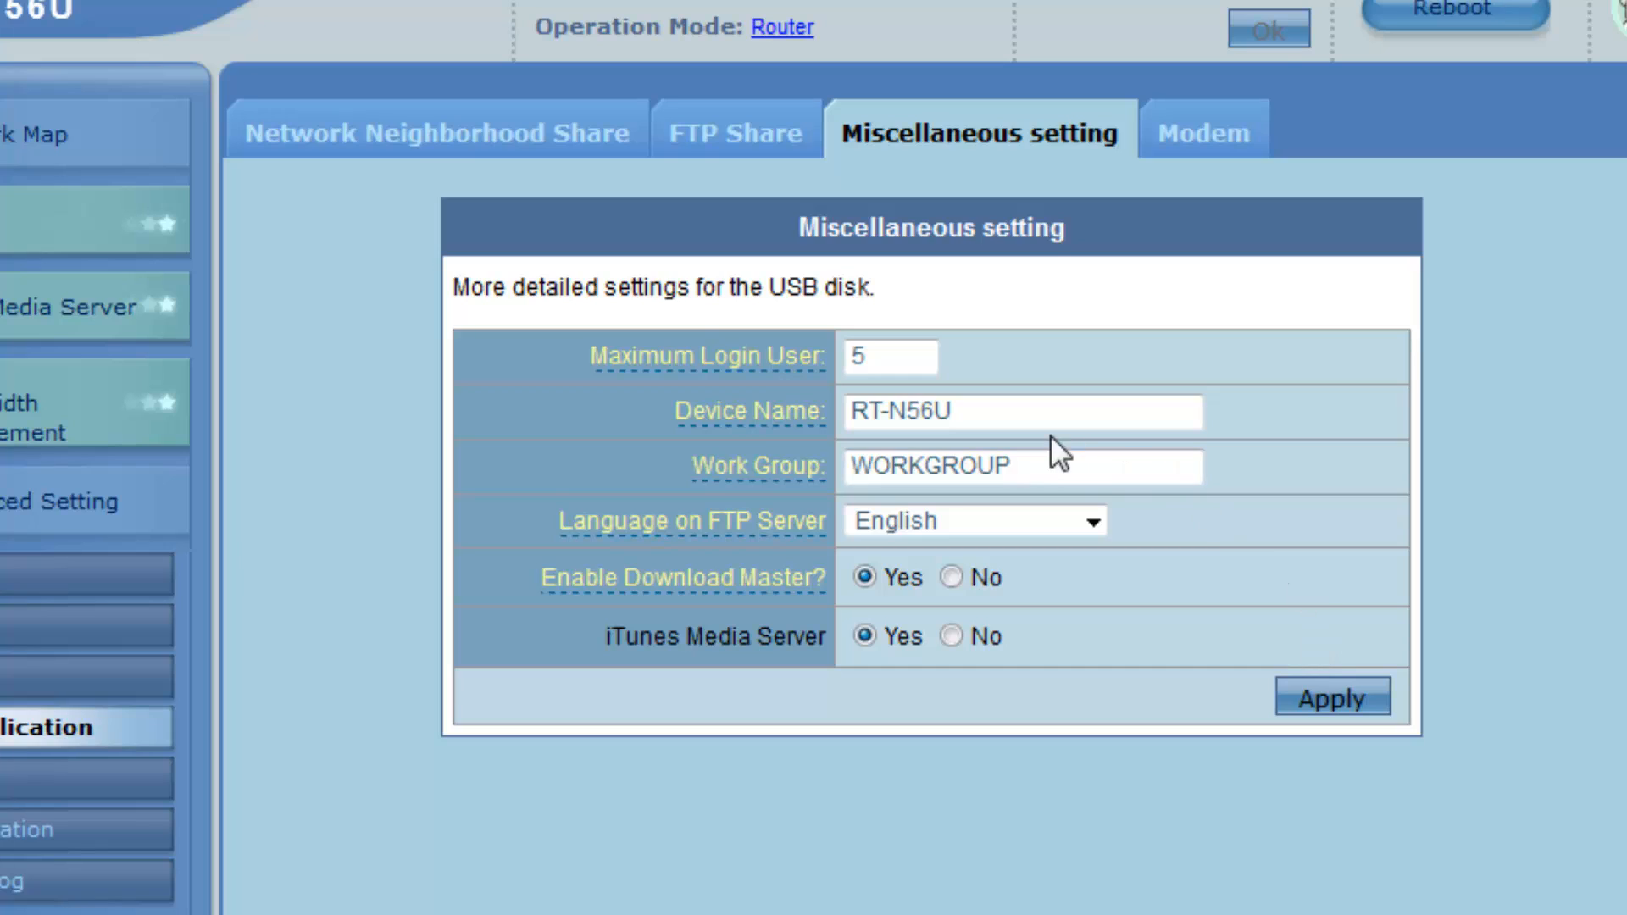
left_click_drag(1046, 413, 849, 413)
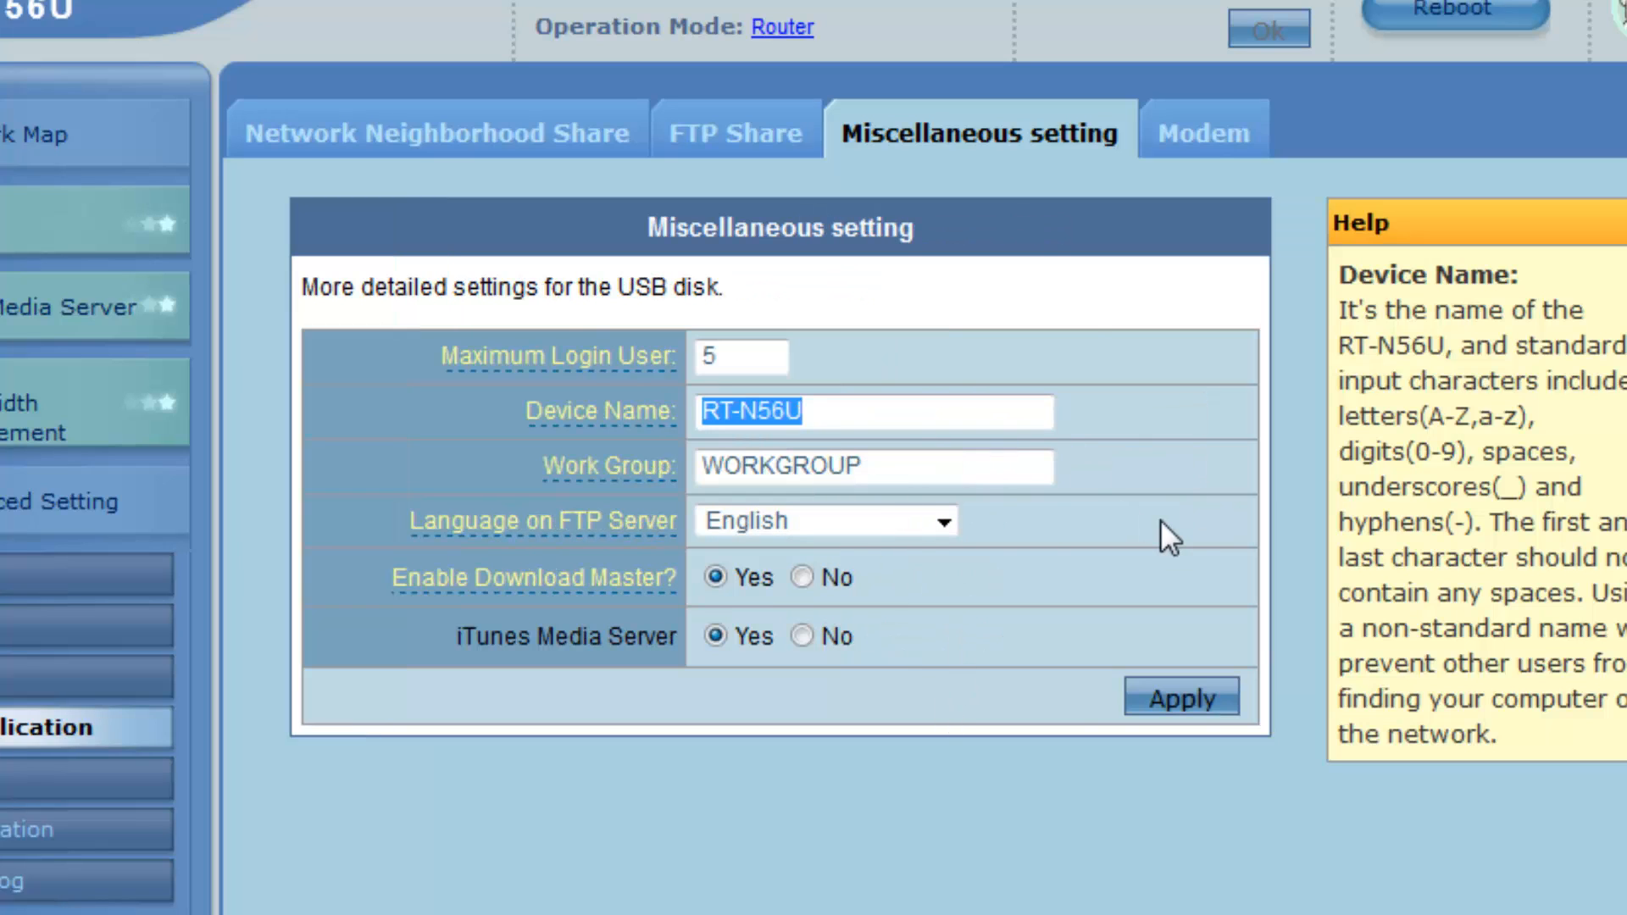
key("BackSpace")
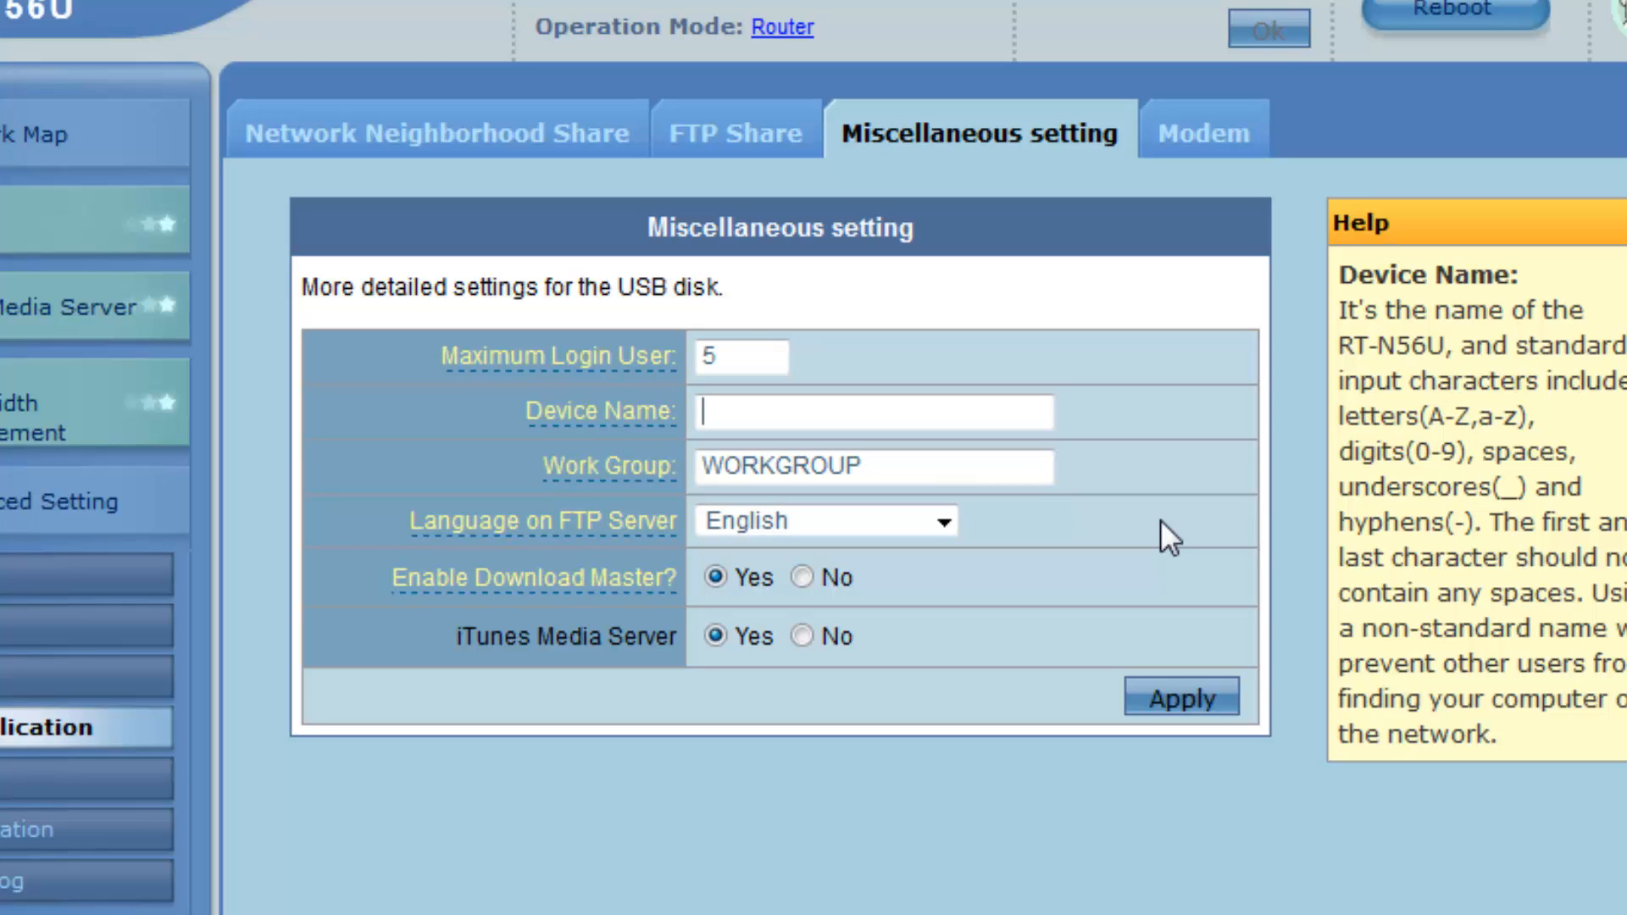
type("superkez")
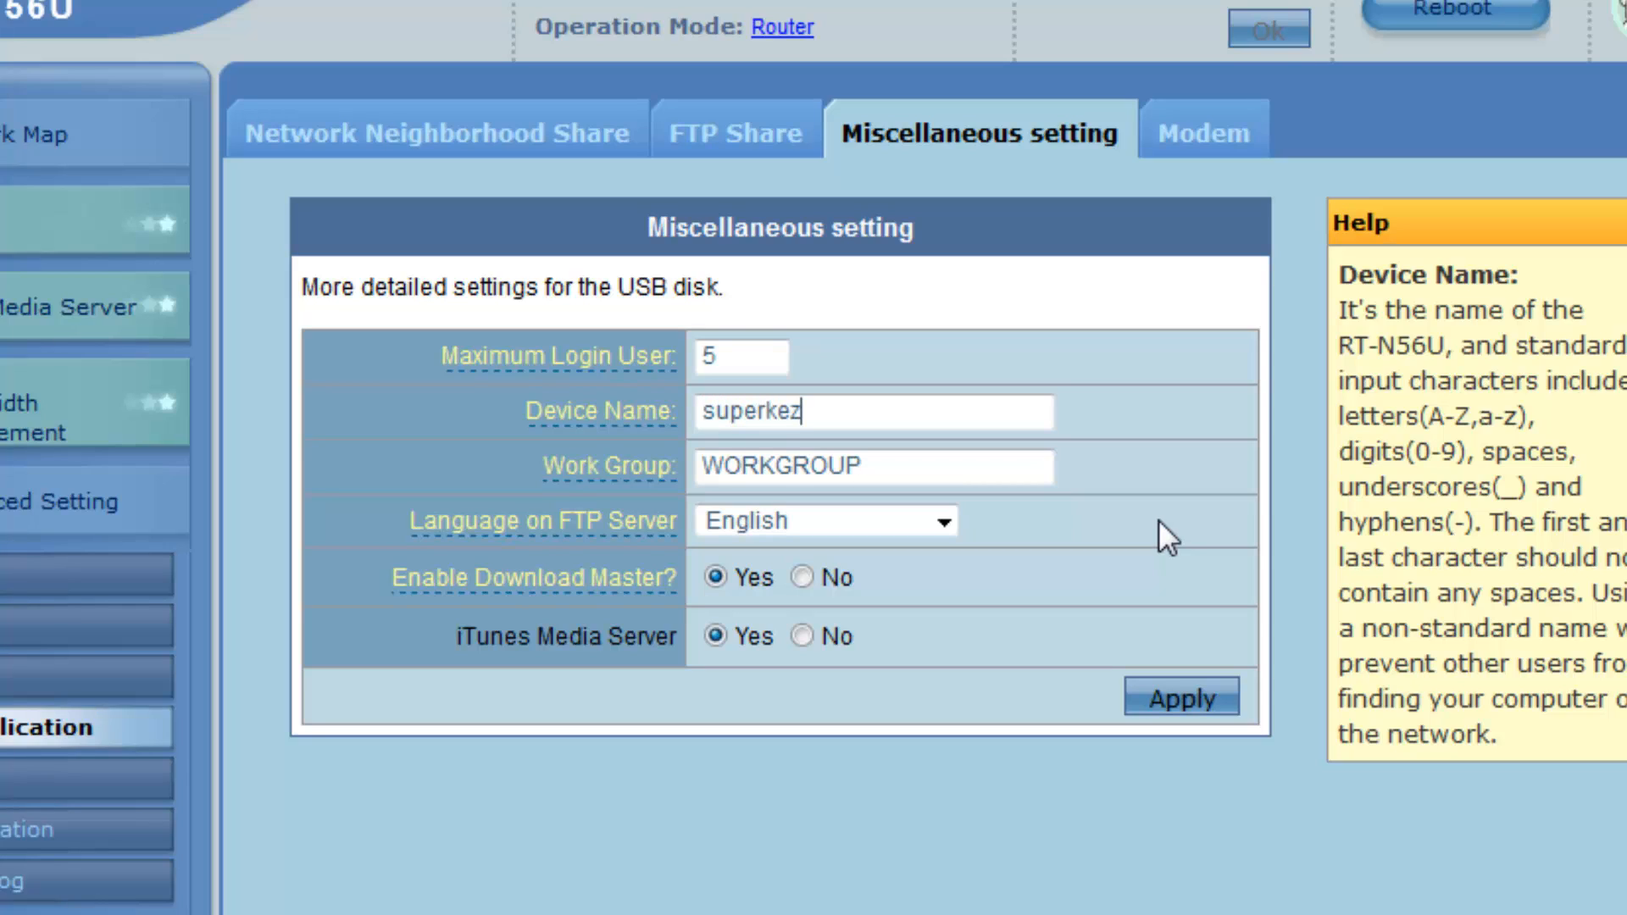
key("BackSpace")
type("y")
left_click(1170, 705)
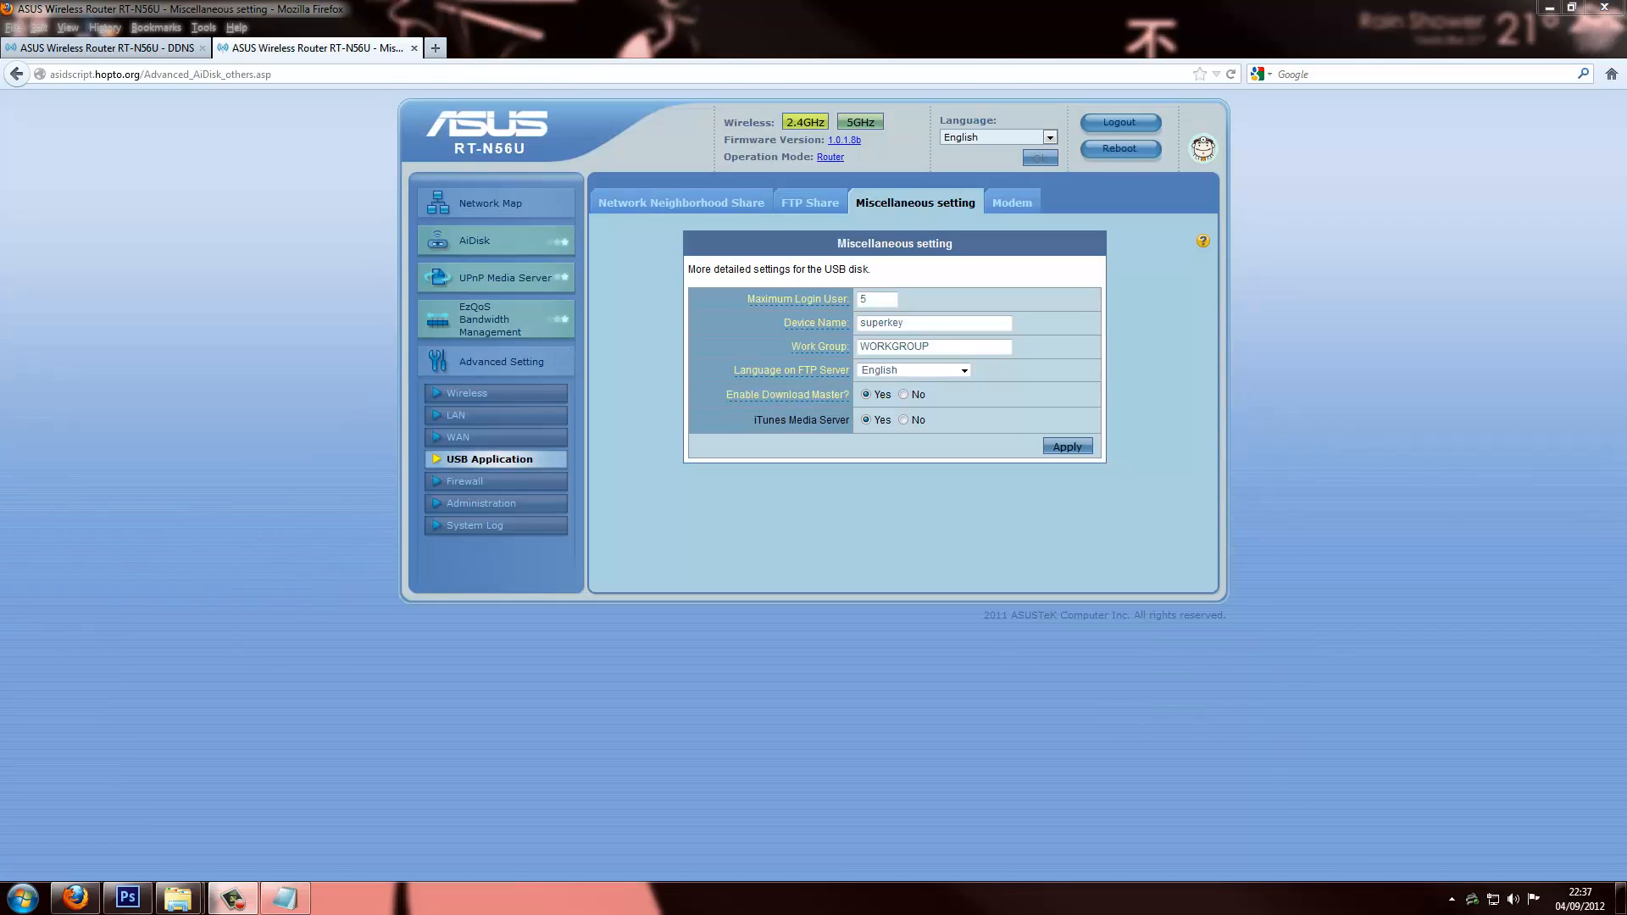
Type \\superkey below the FTP link in Notepad, select superkey, and bring up the Run box
left_click(813, 324)
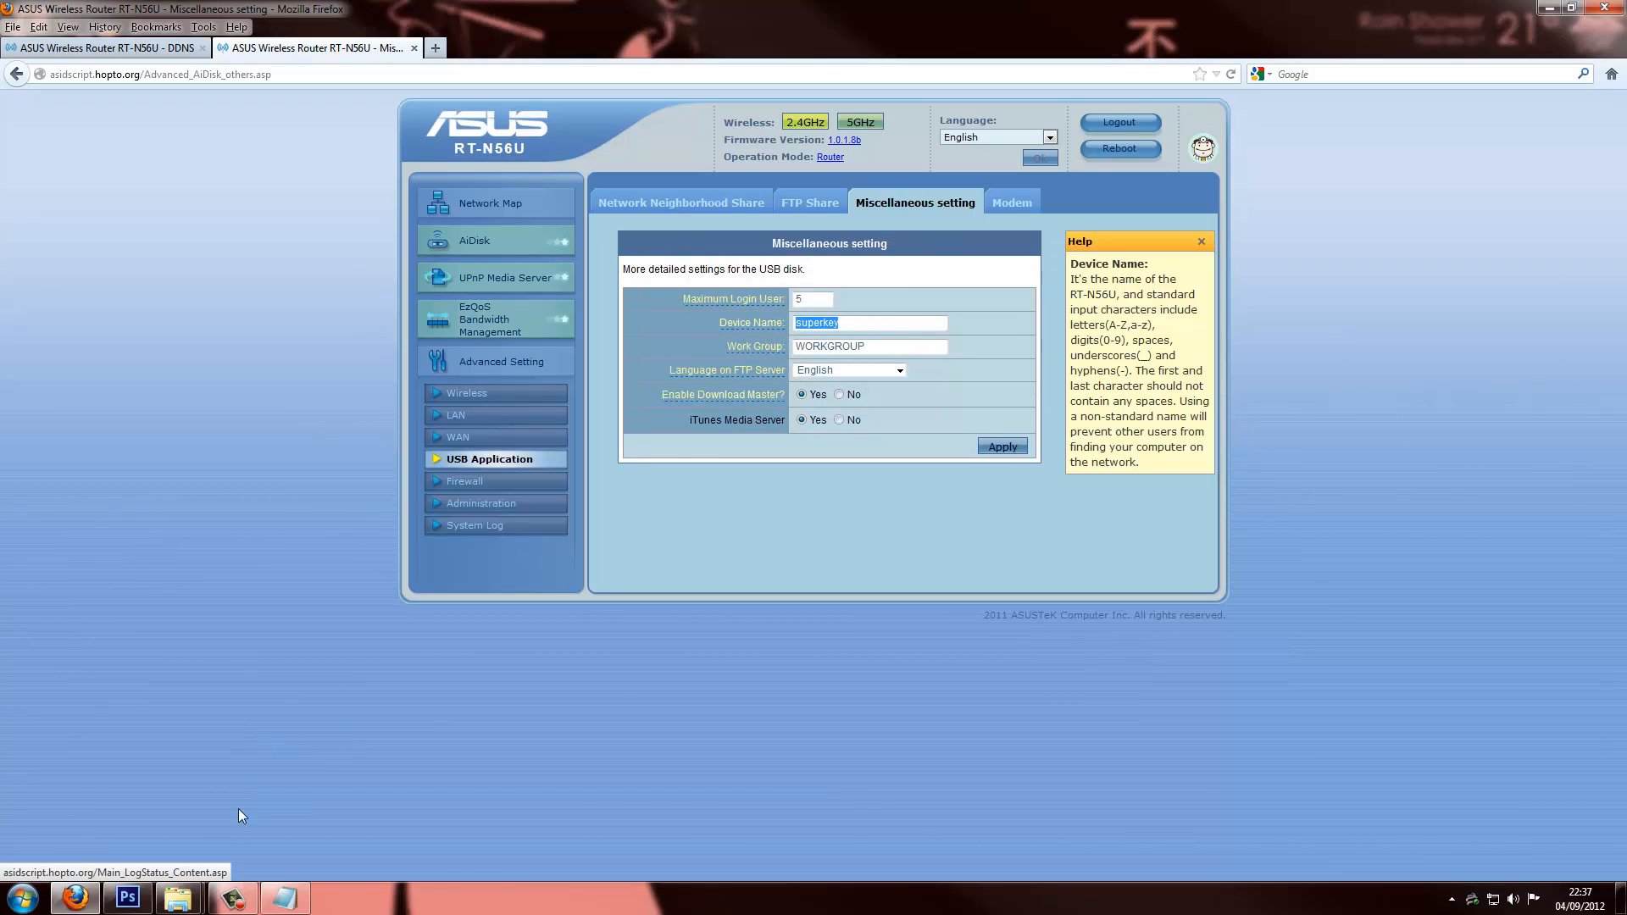
left_click(280, 900)
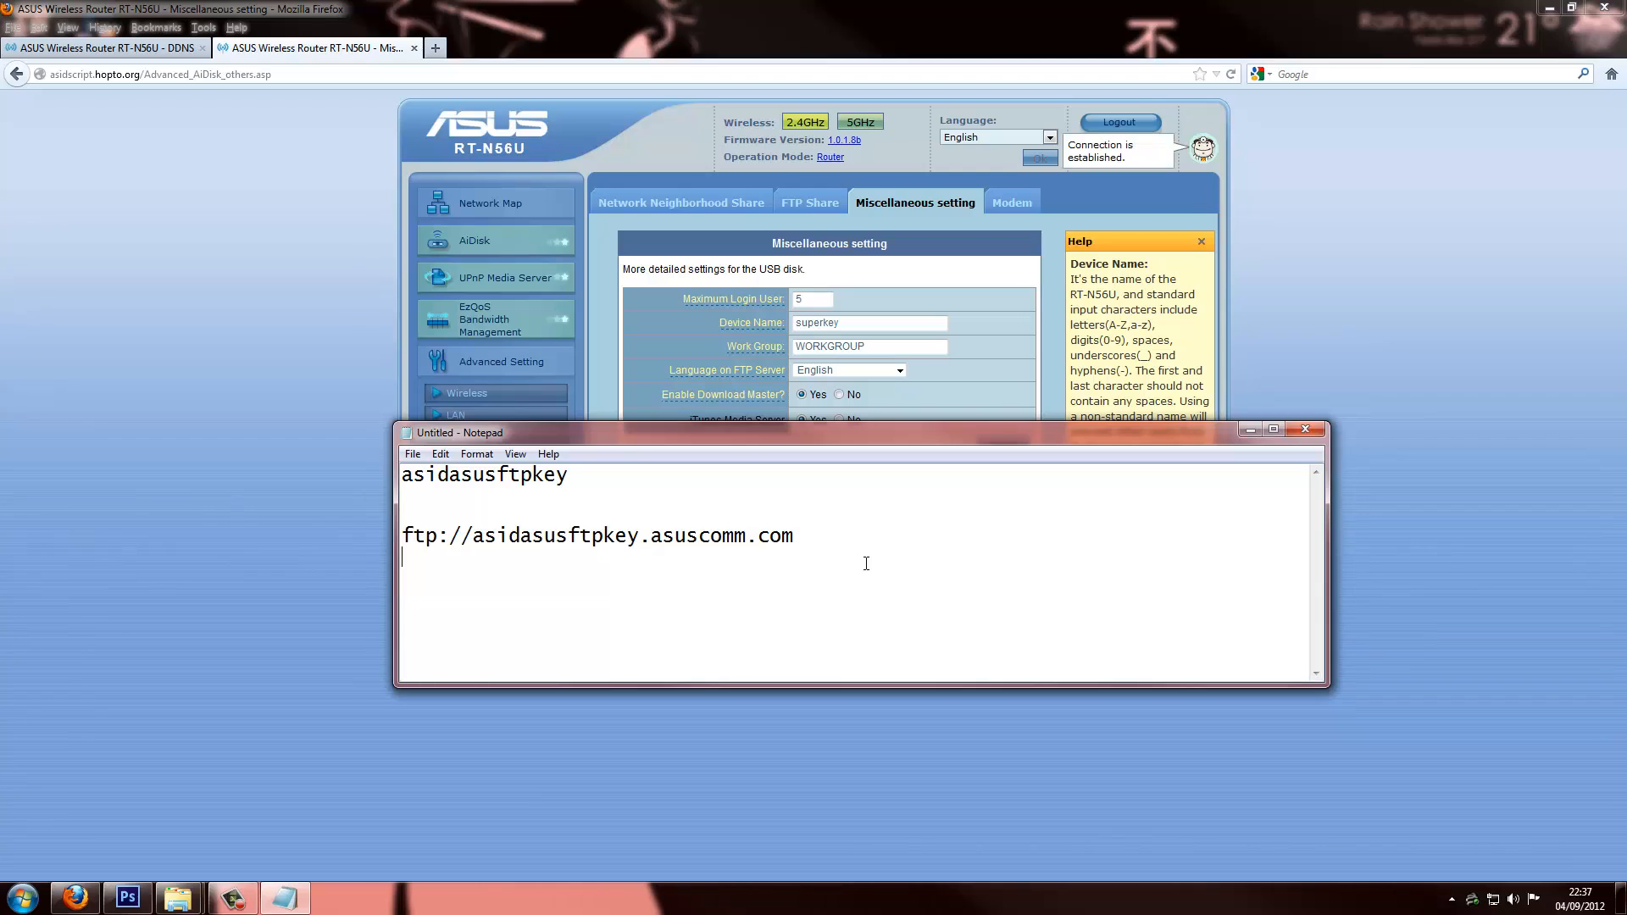
type("\\\\superkey")
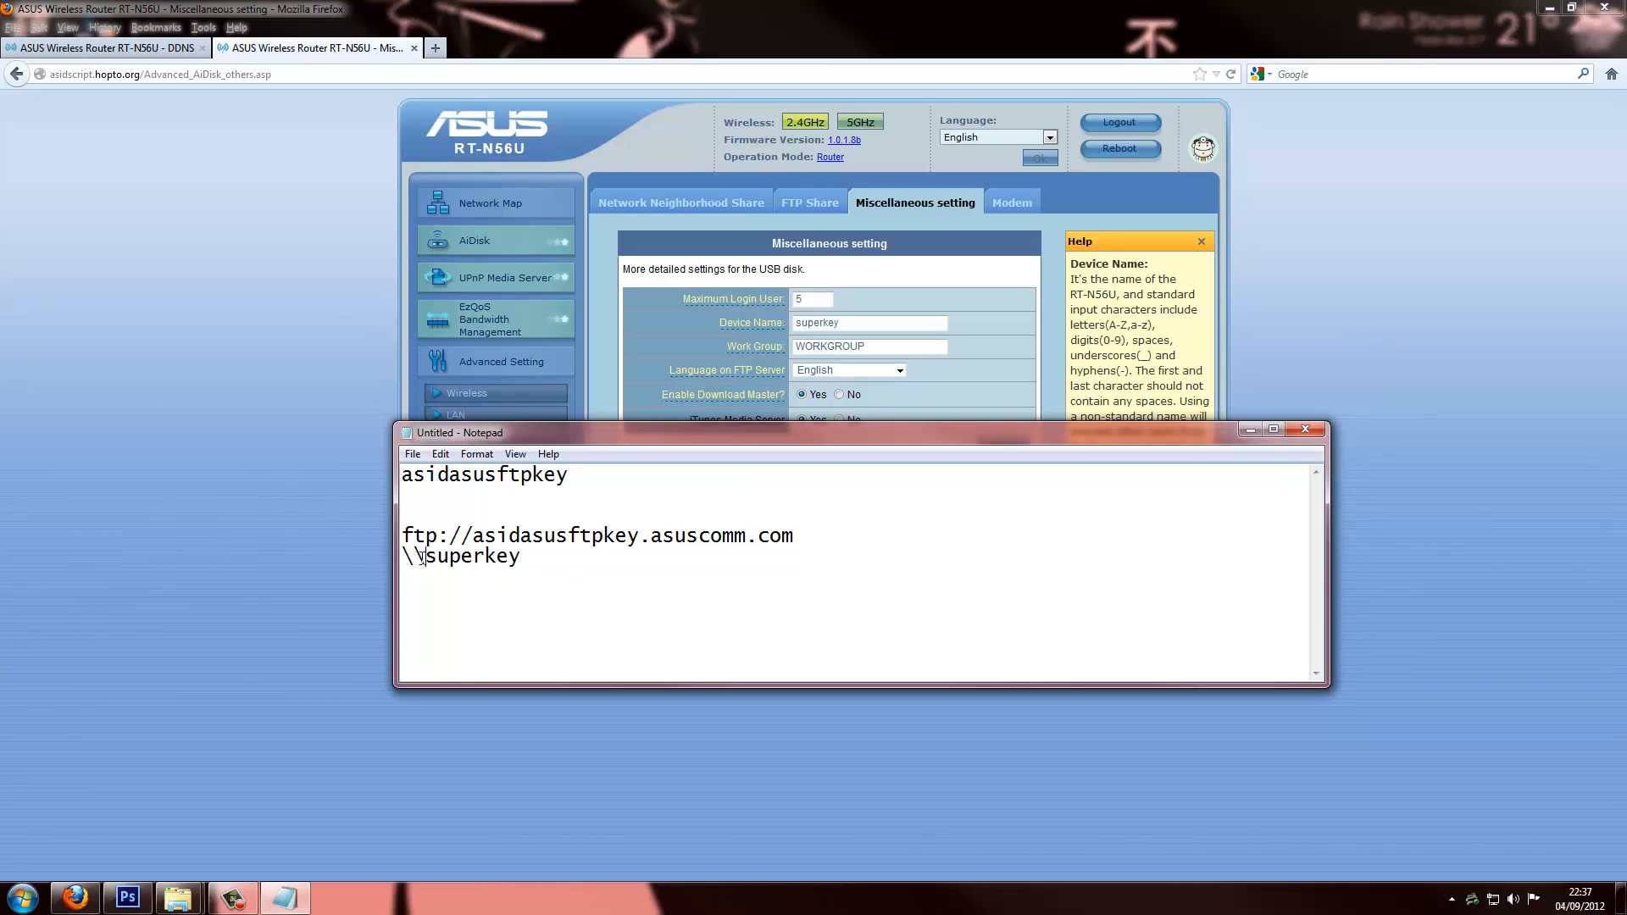
left_click_drag(421, 557, 404, 558)
left_click_drag(521, 559, 396, 558)
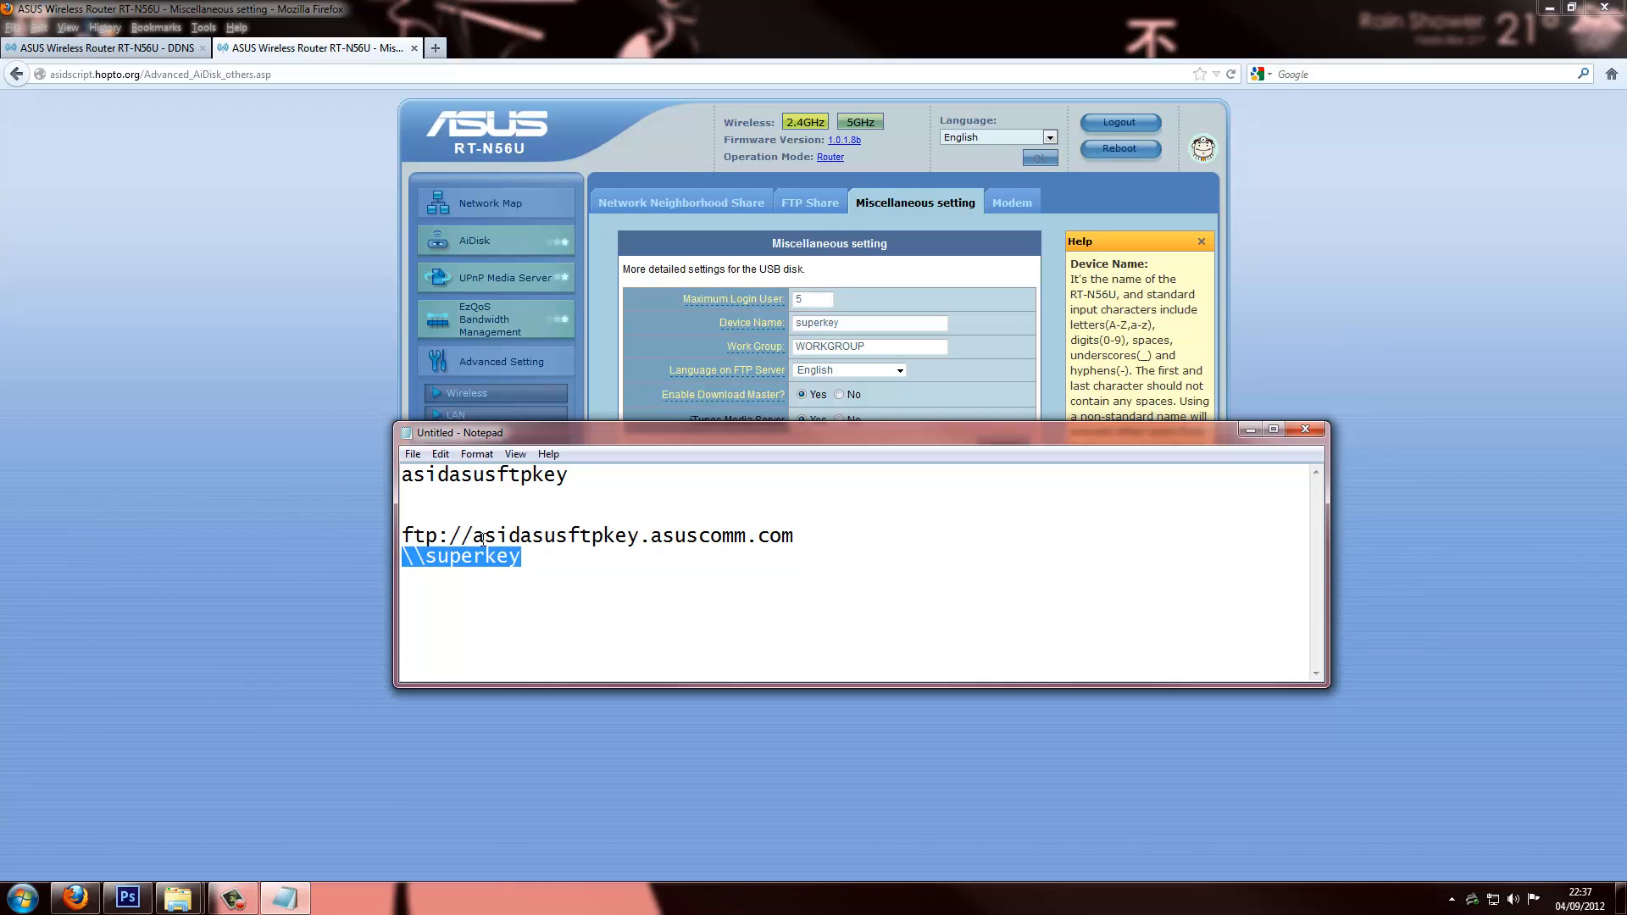
key("super+r")
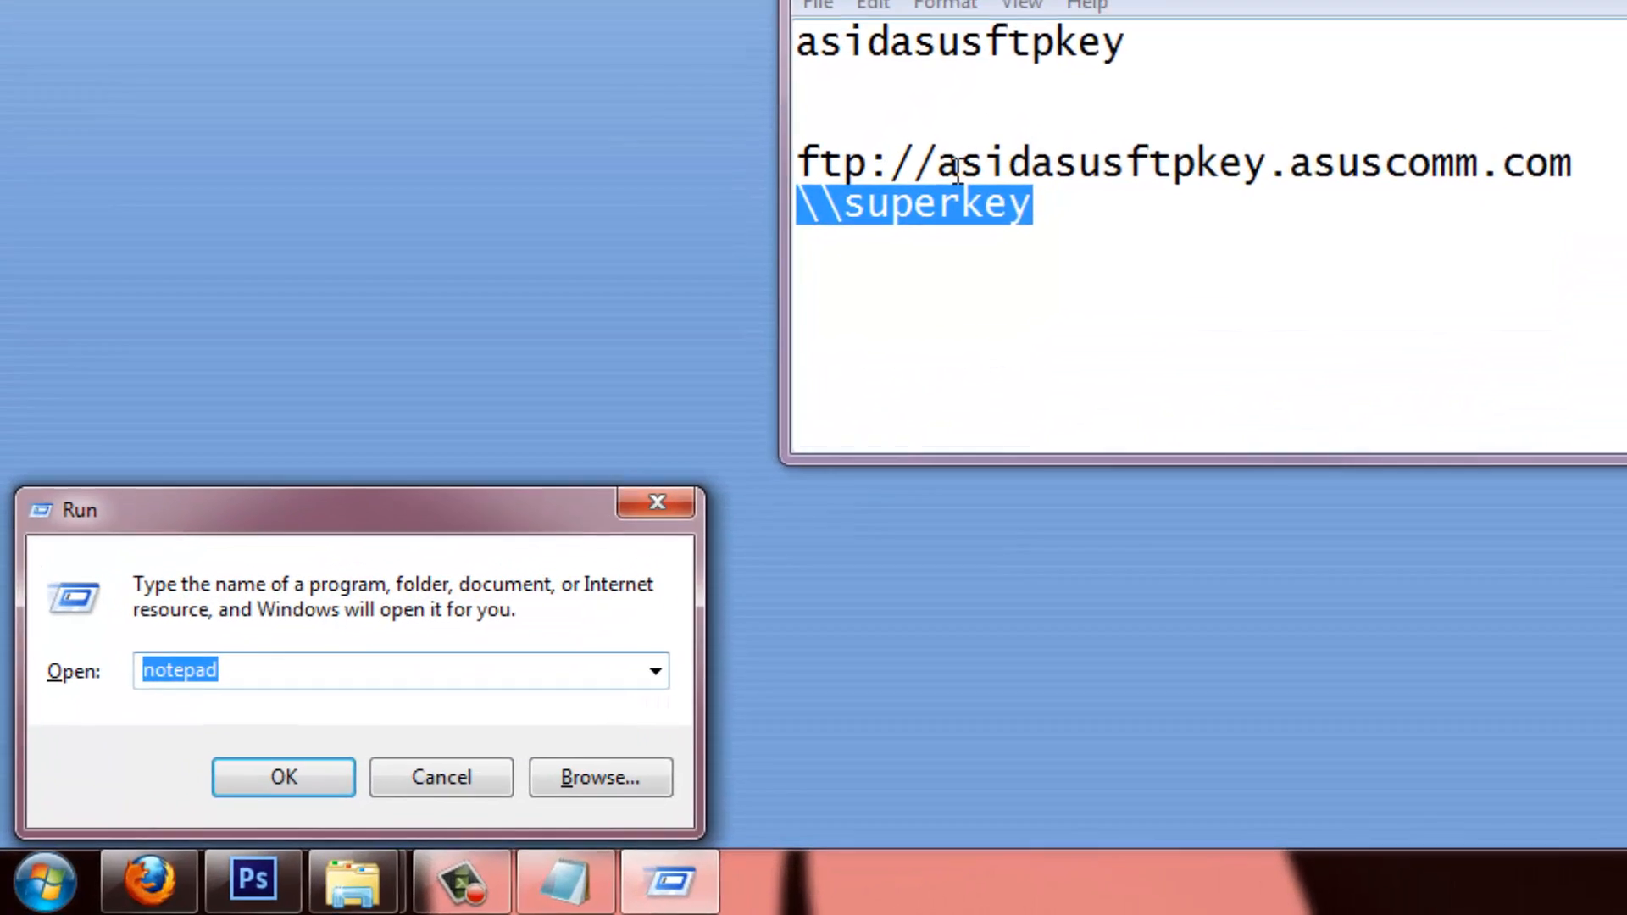
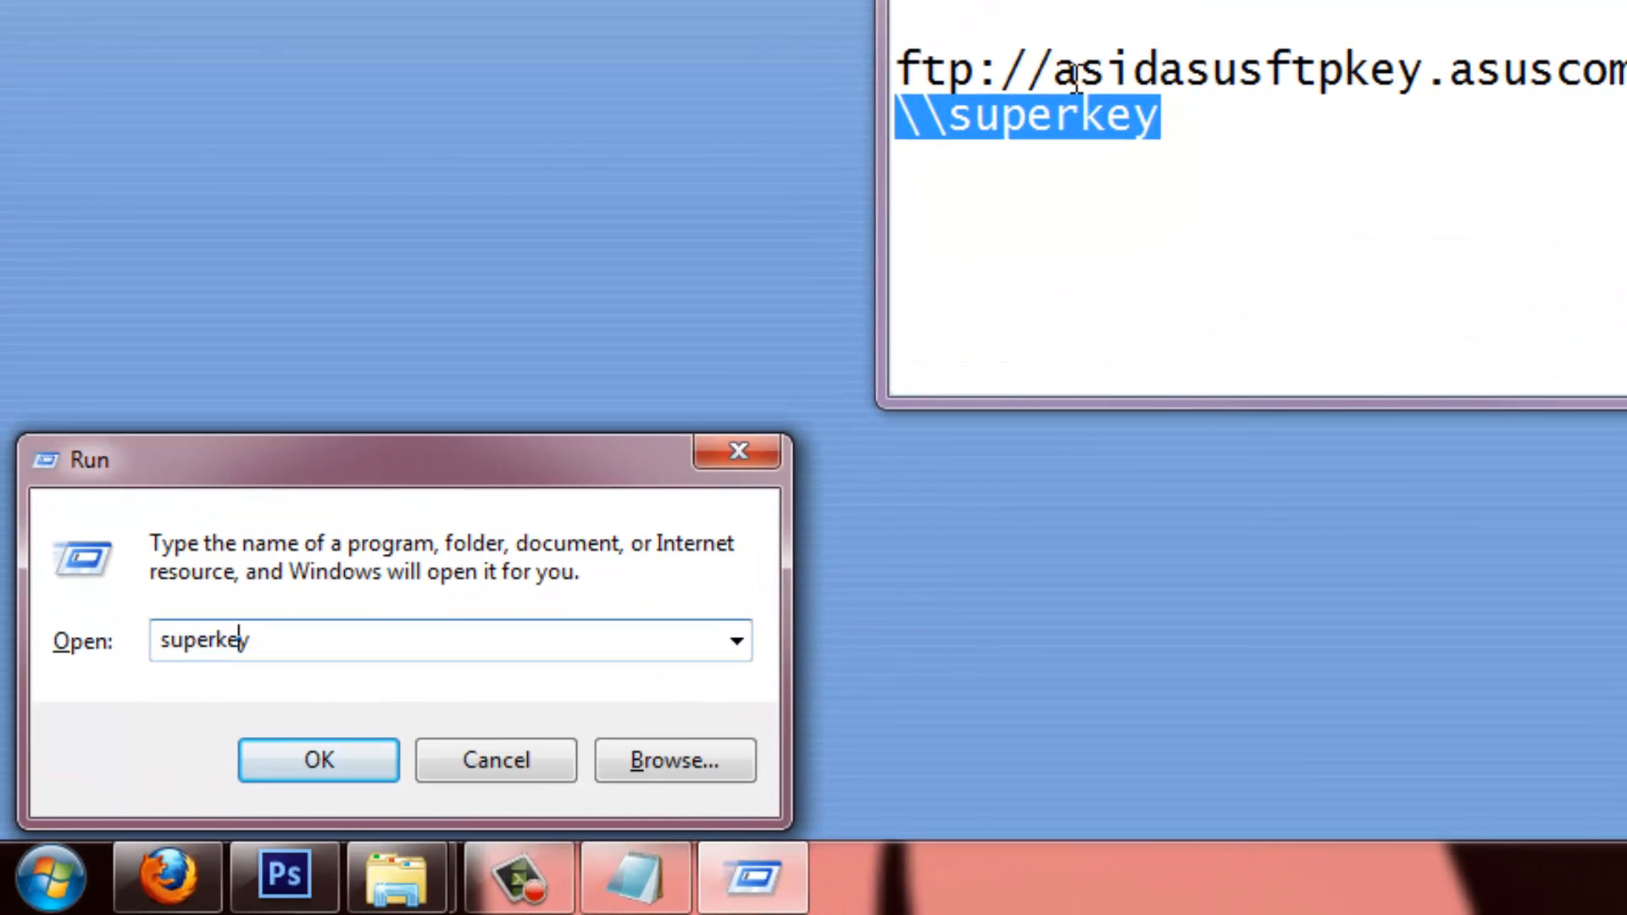
Open \\superkey from the Run box, view the AiDisk_a1 share's contents, then close it
key("Left")
key("Left")
key("Left")
key("Left")
key("Left")
key("Left")
key("Left")
type("\\\\")
key("Return")
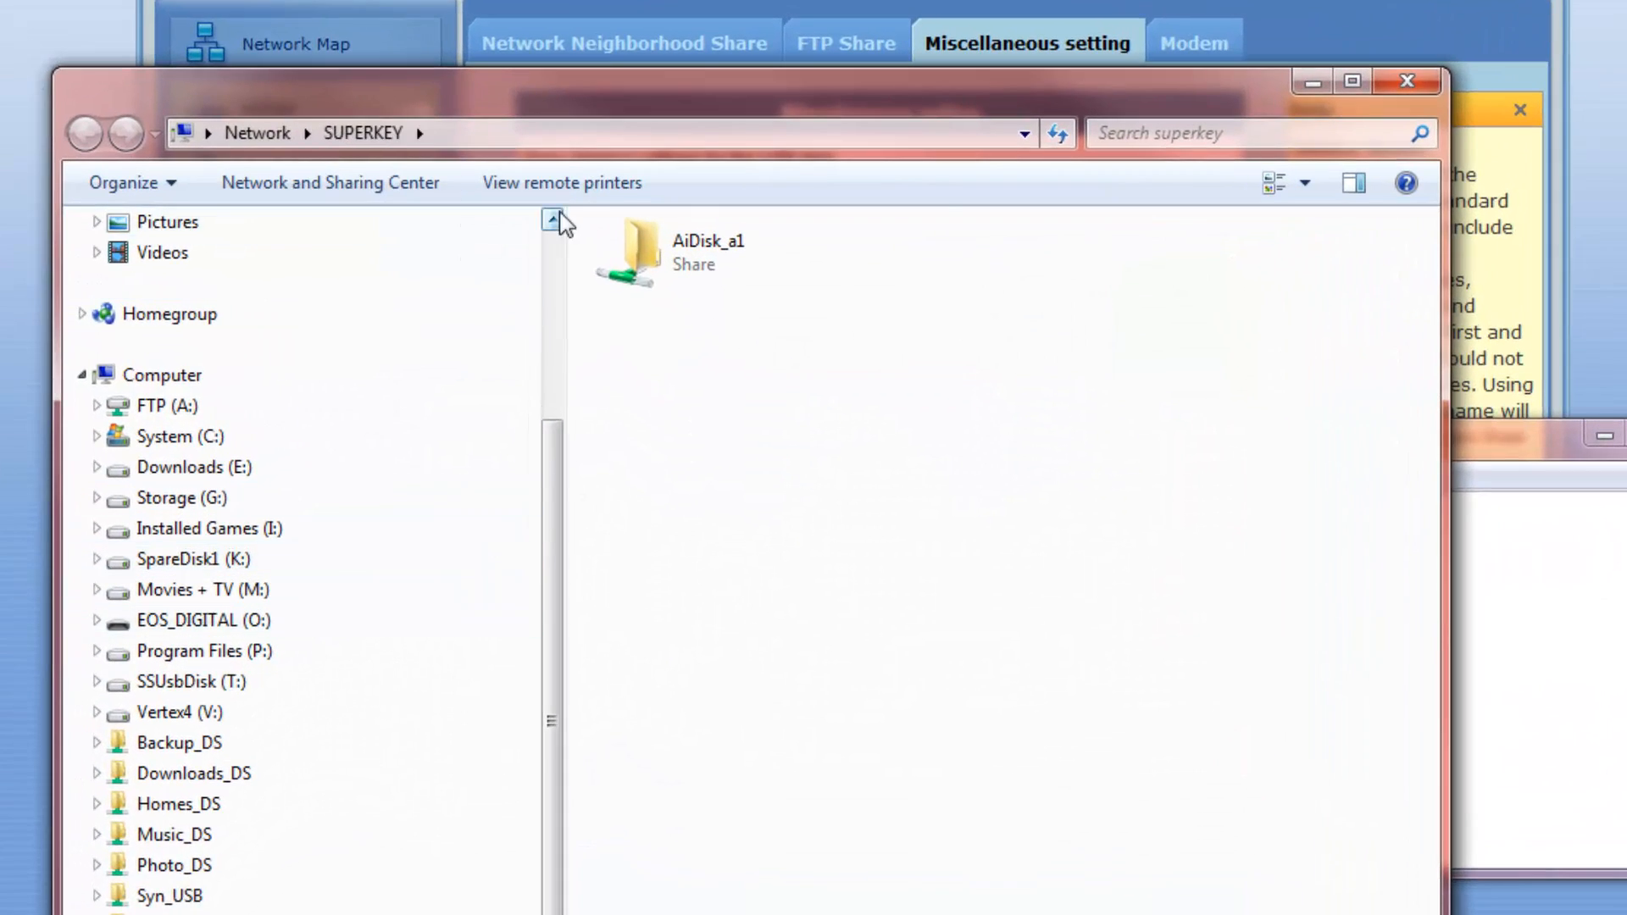
double_click(644, 253)
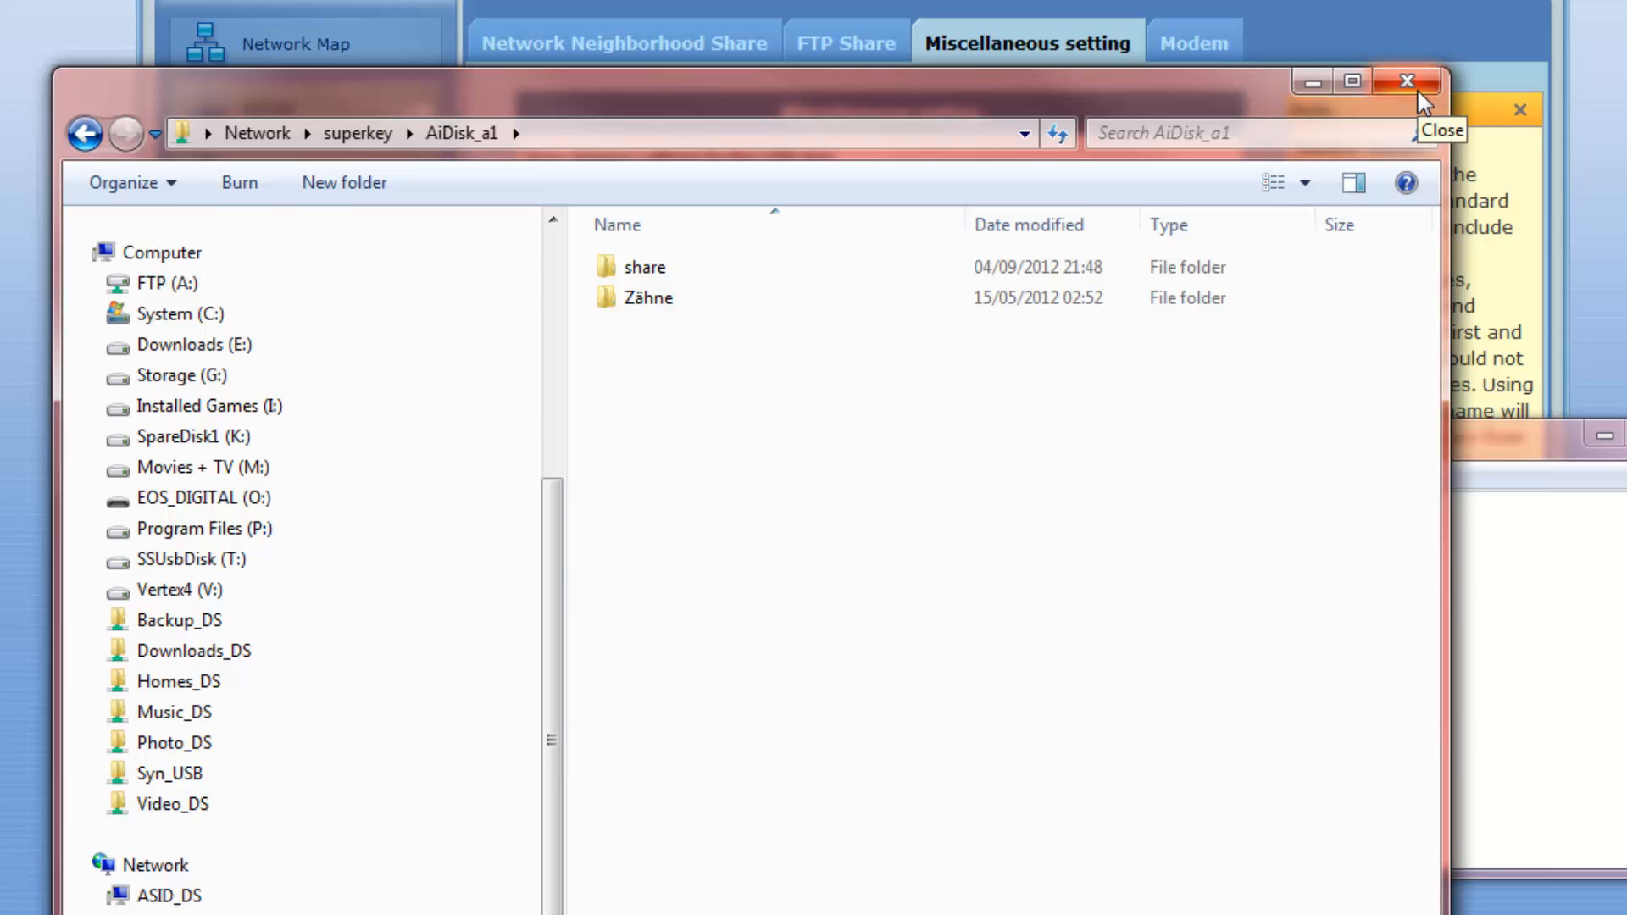
left_click(1418, 88)
Open \\superkey again through Win+R, then close the SUPERKEY network window
key("super+r")
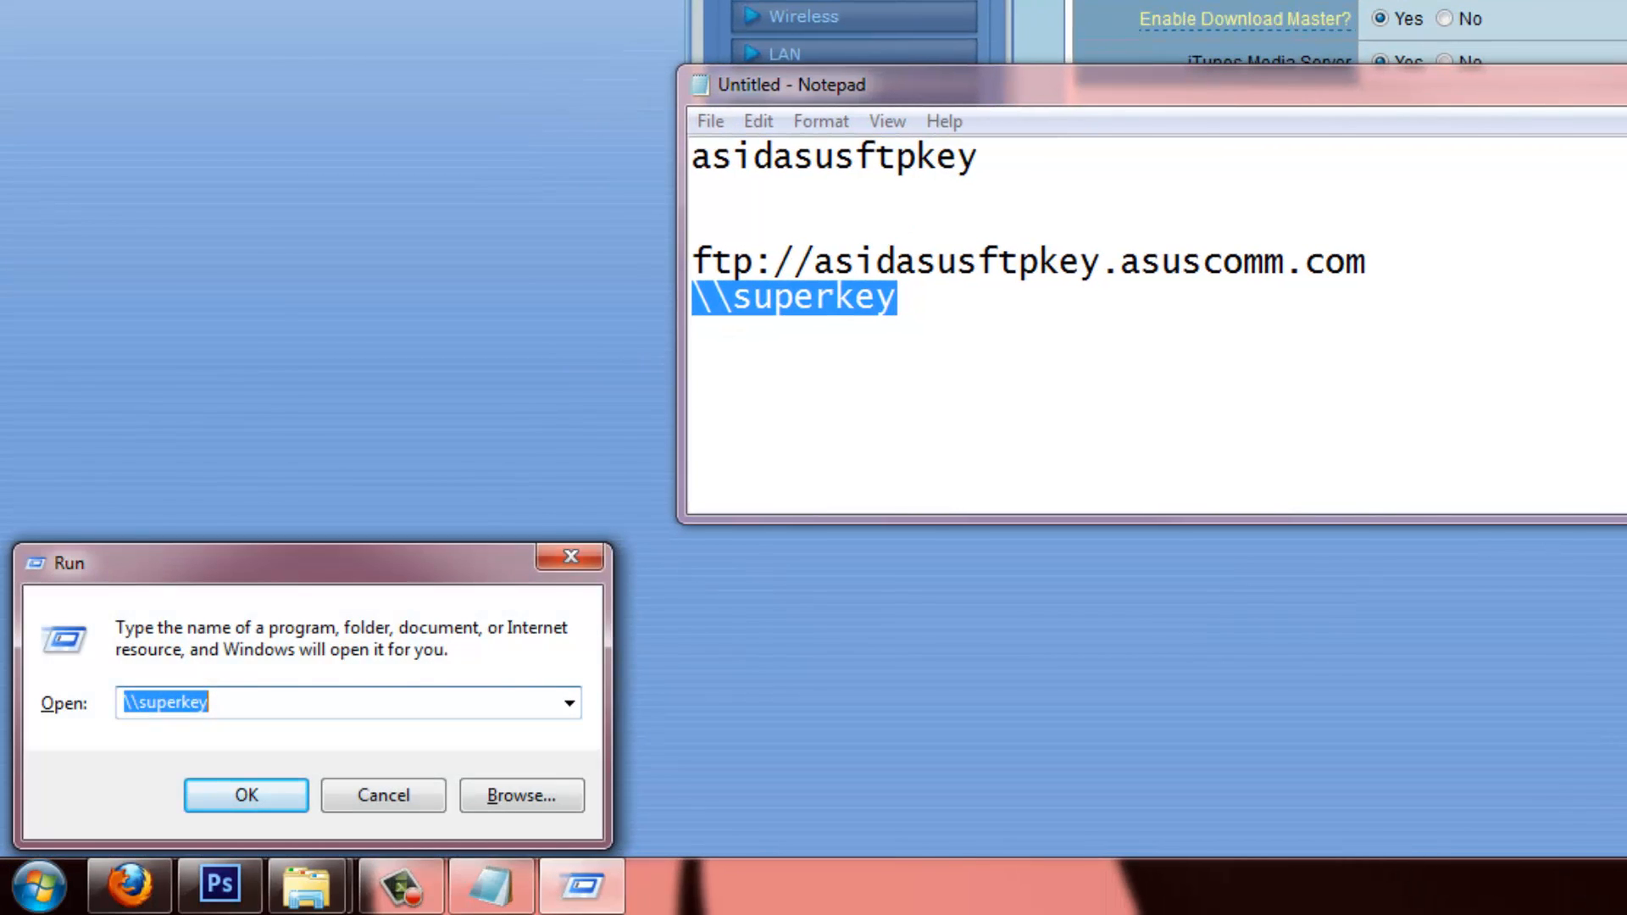
type("\\\\superkey")
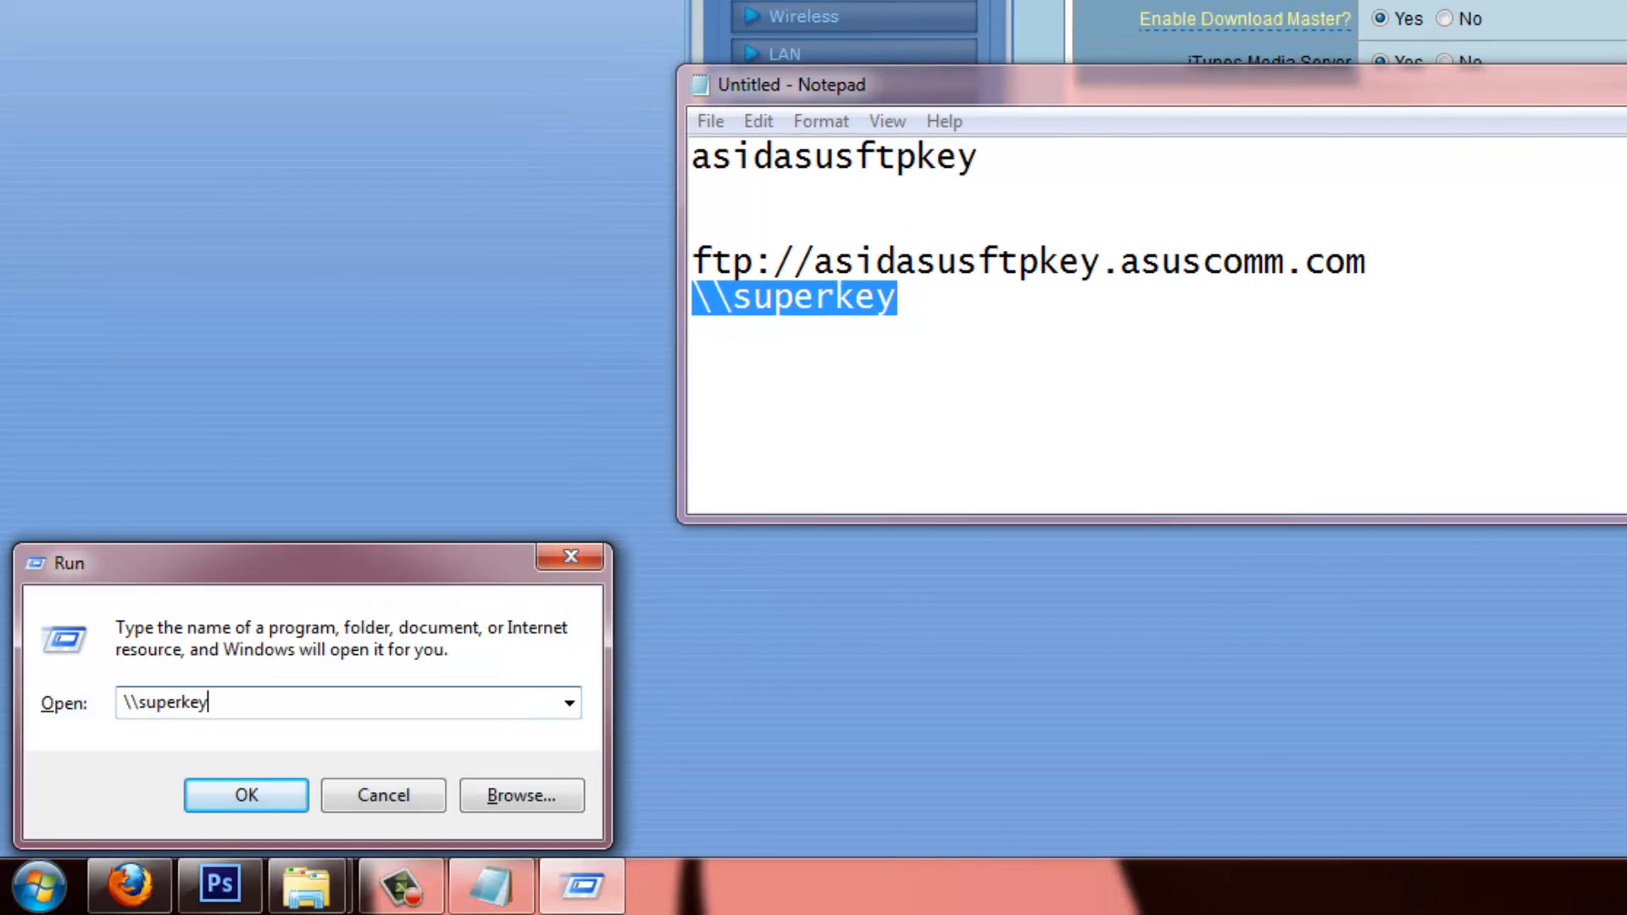
key("Return")
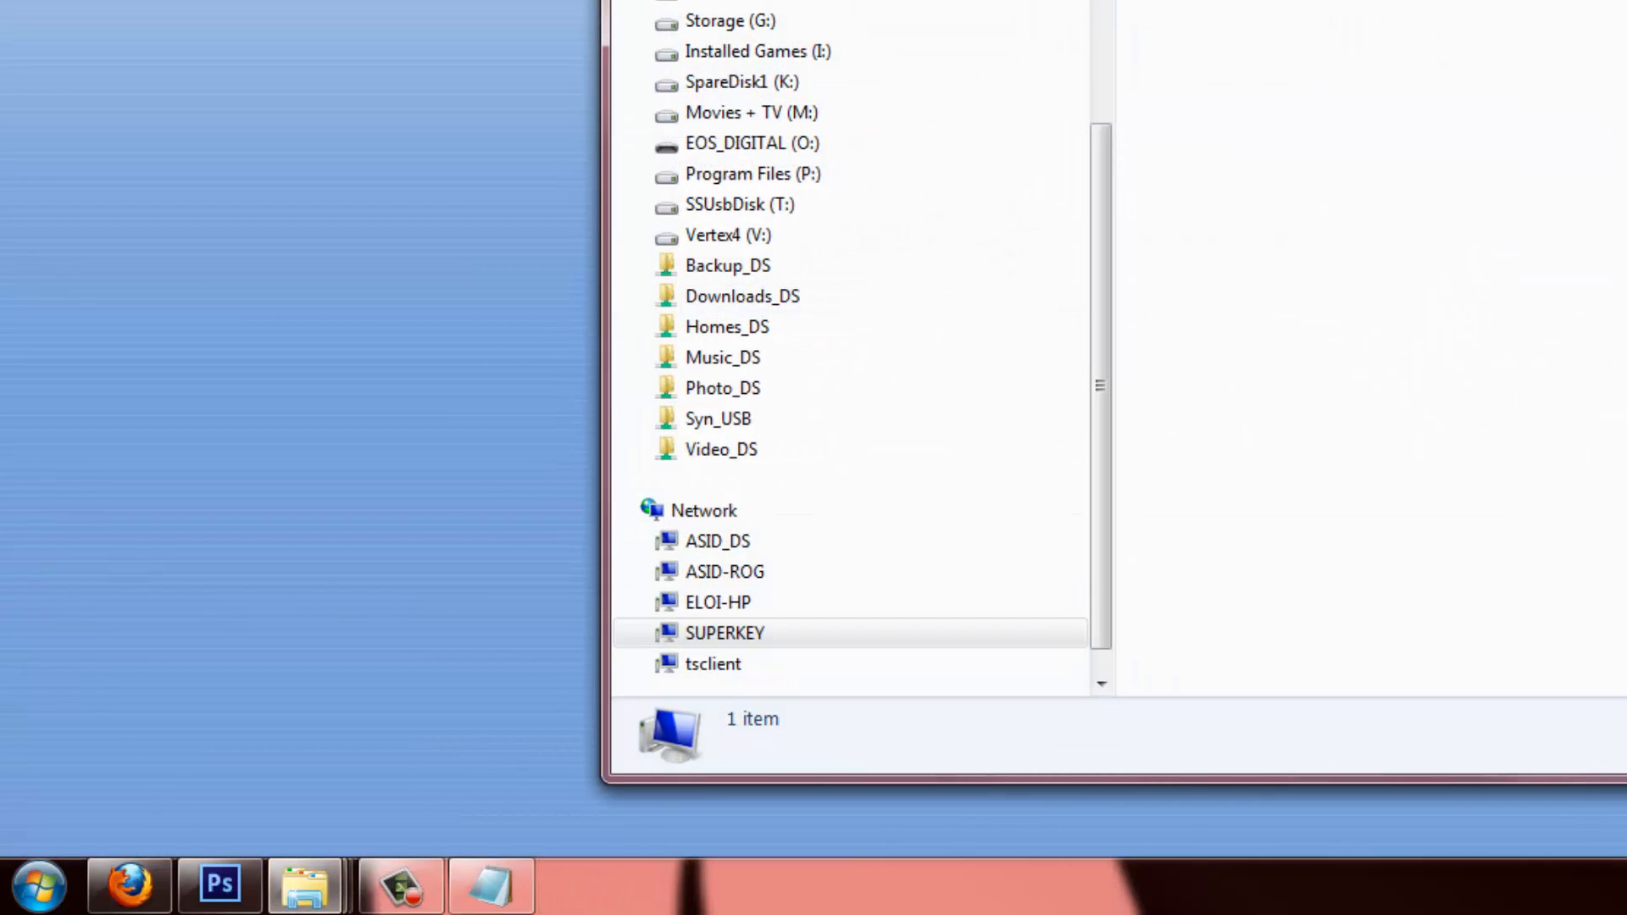
key("alt+F4")
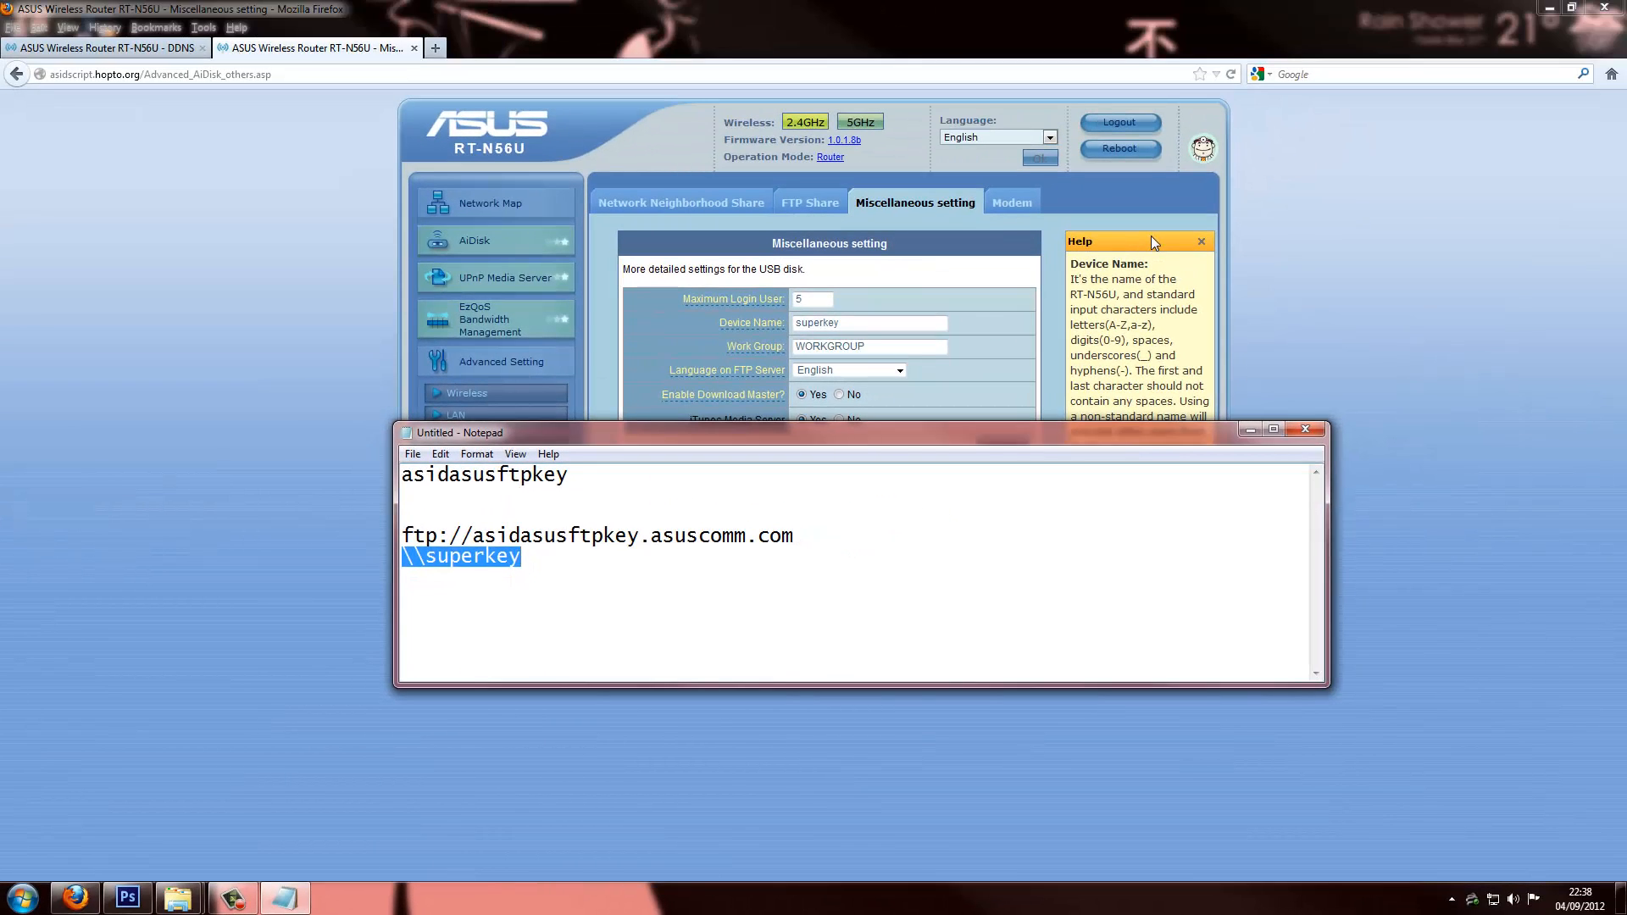
Open the Computer view maximised and start Map network drive from the Tools menu
key("super+e")
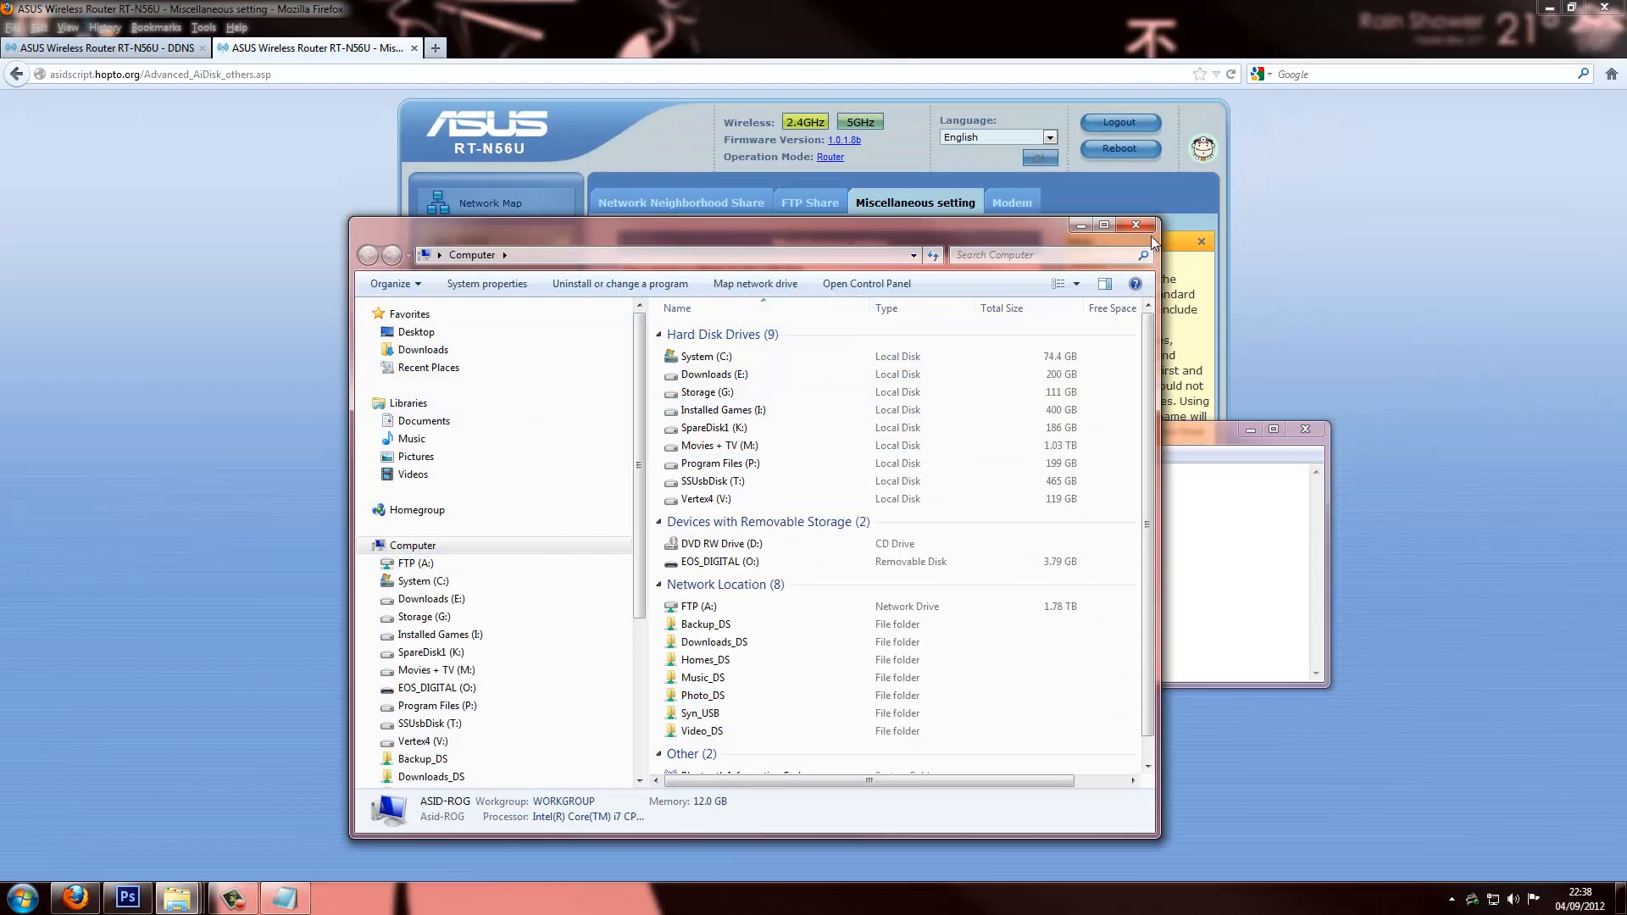
left_click_drag(911, 230, 943, 1)
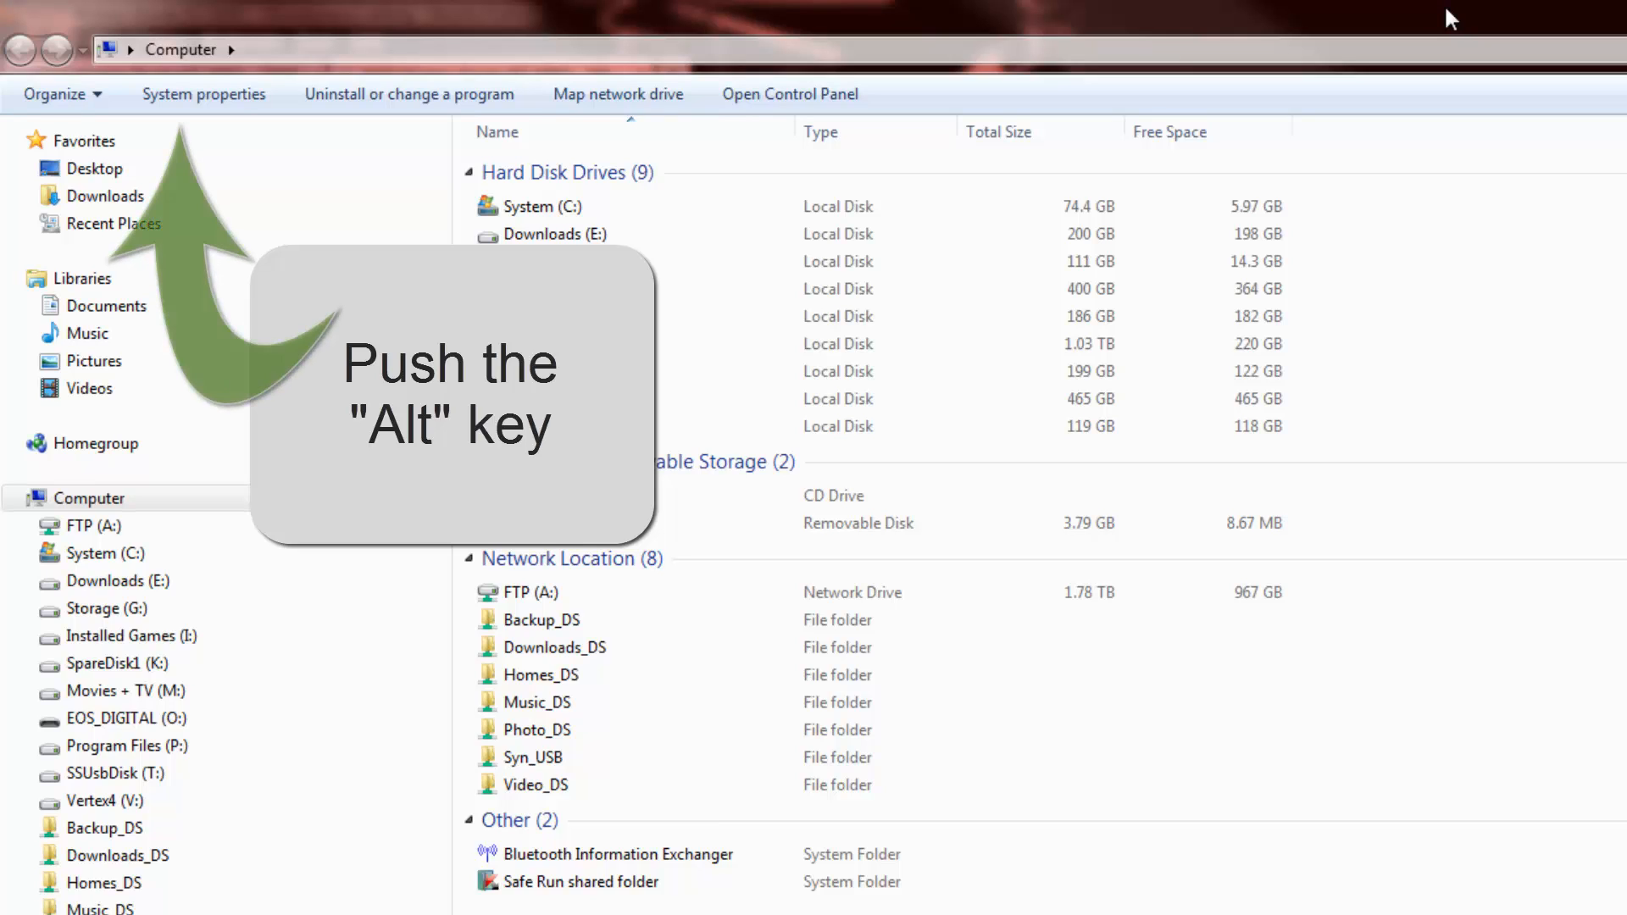
key("alt")
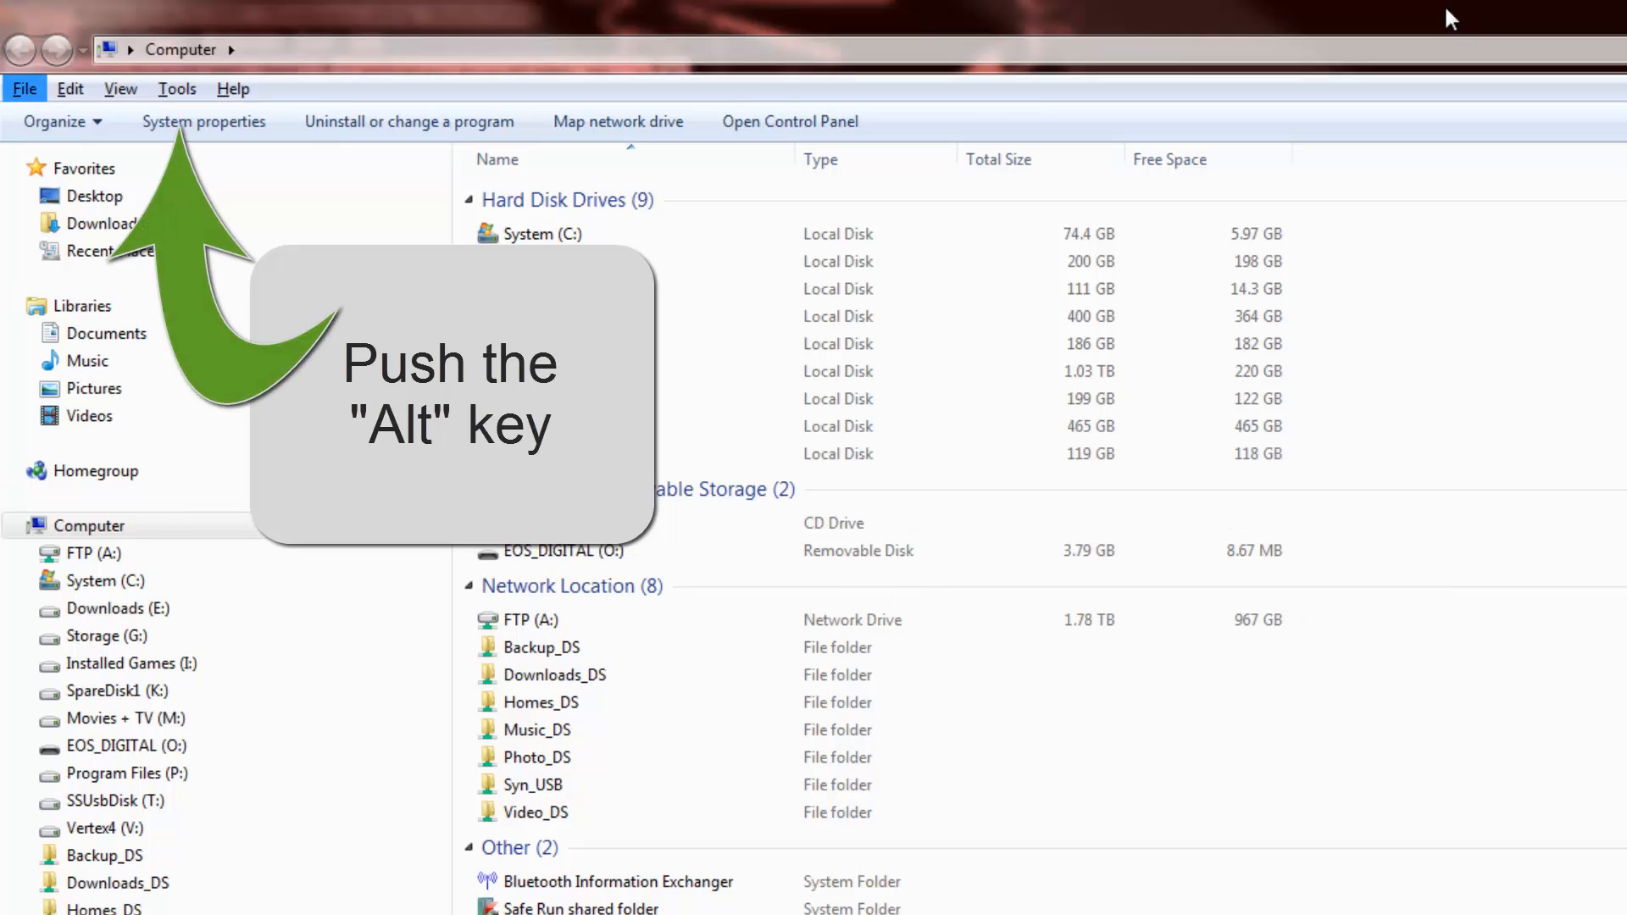
left_click(169, 88)
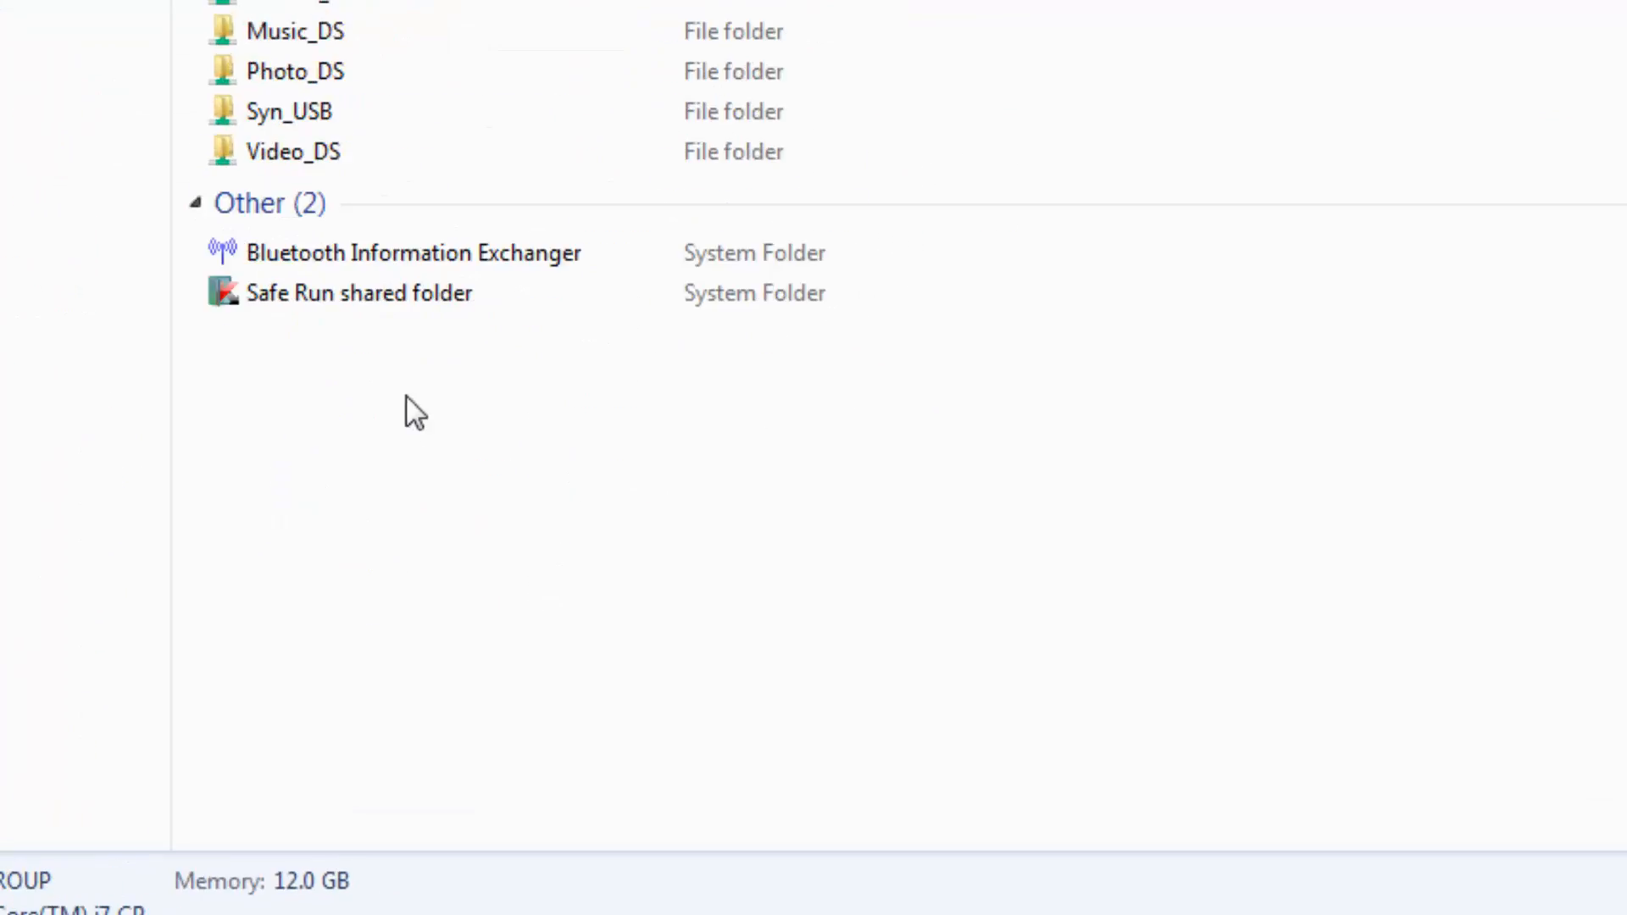
right_click(405, 394)
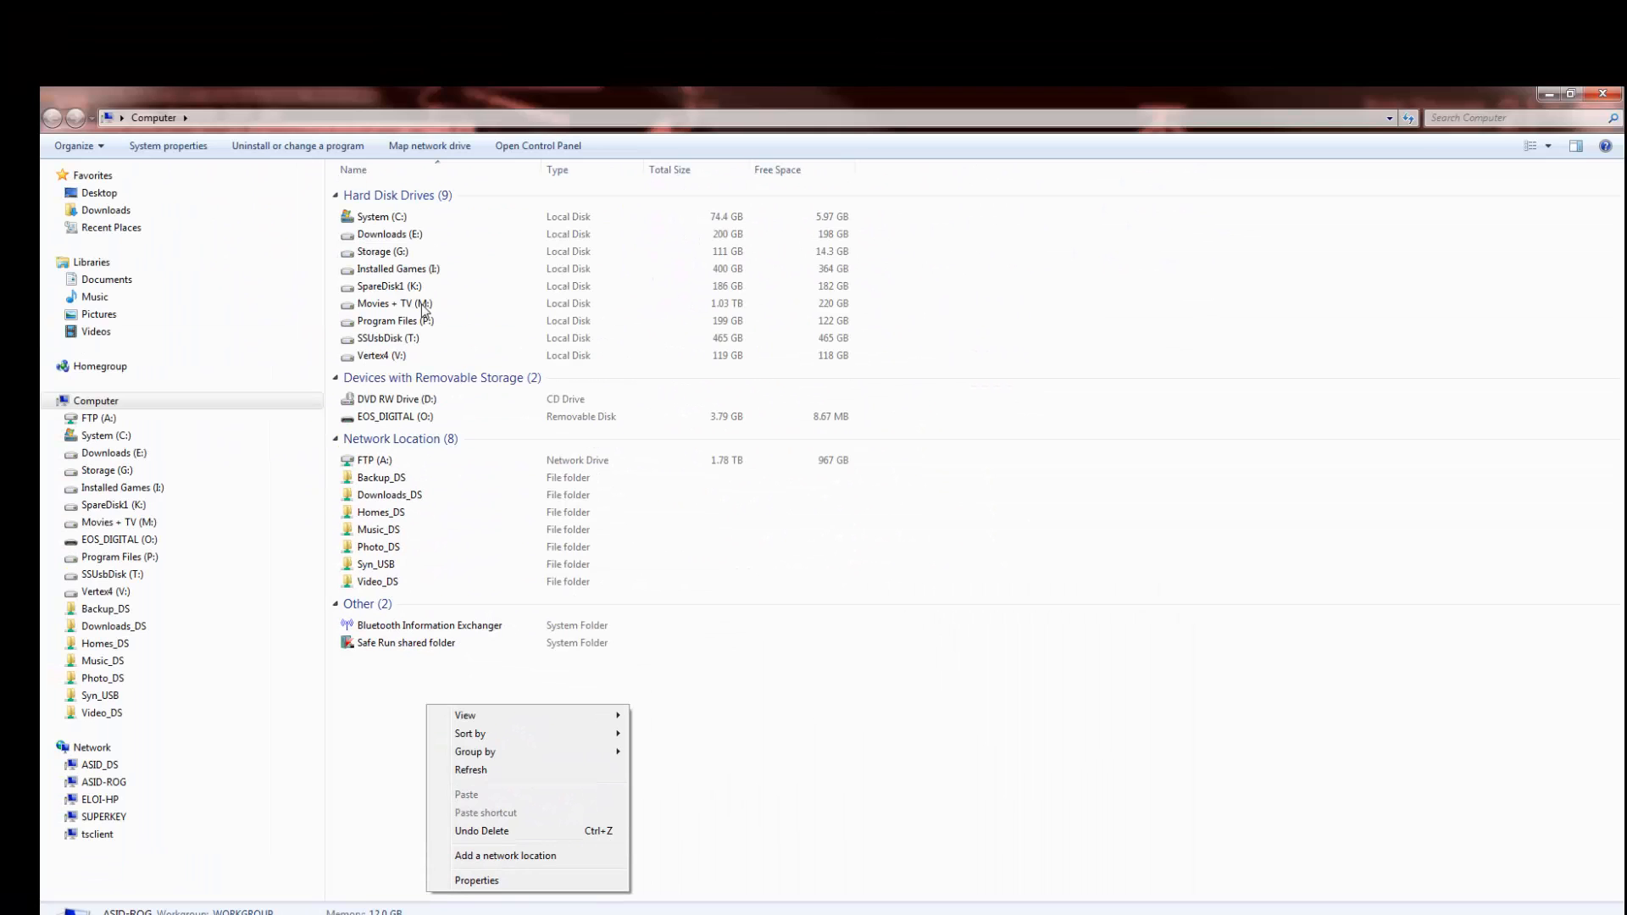
left_click(230, 143)
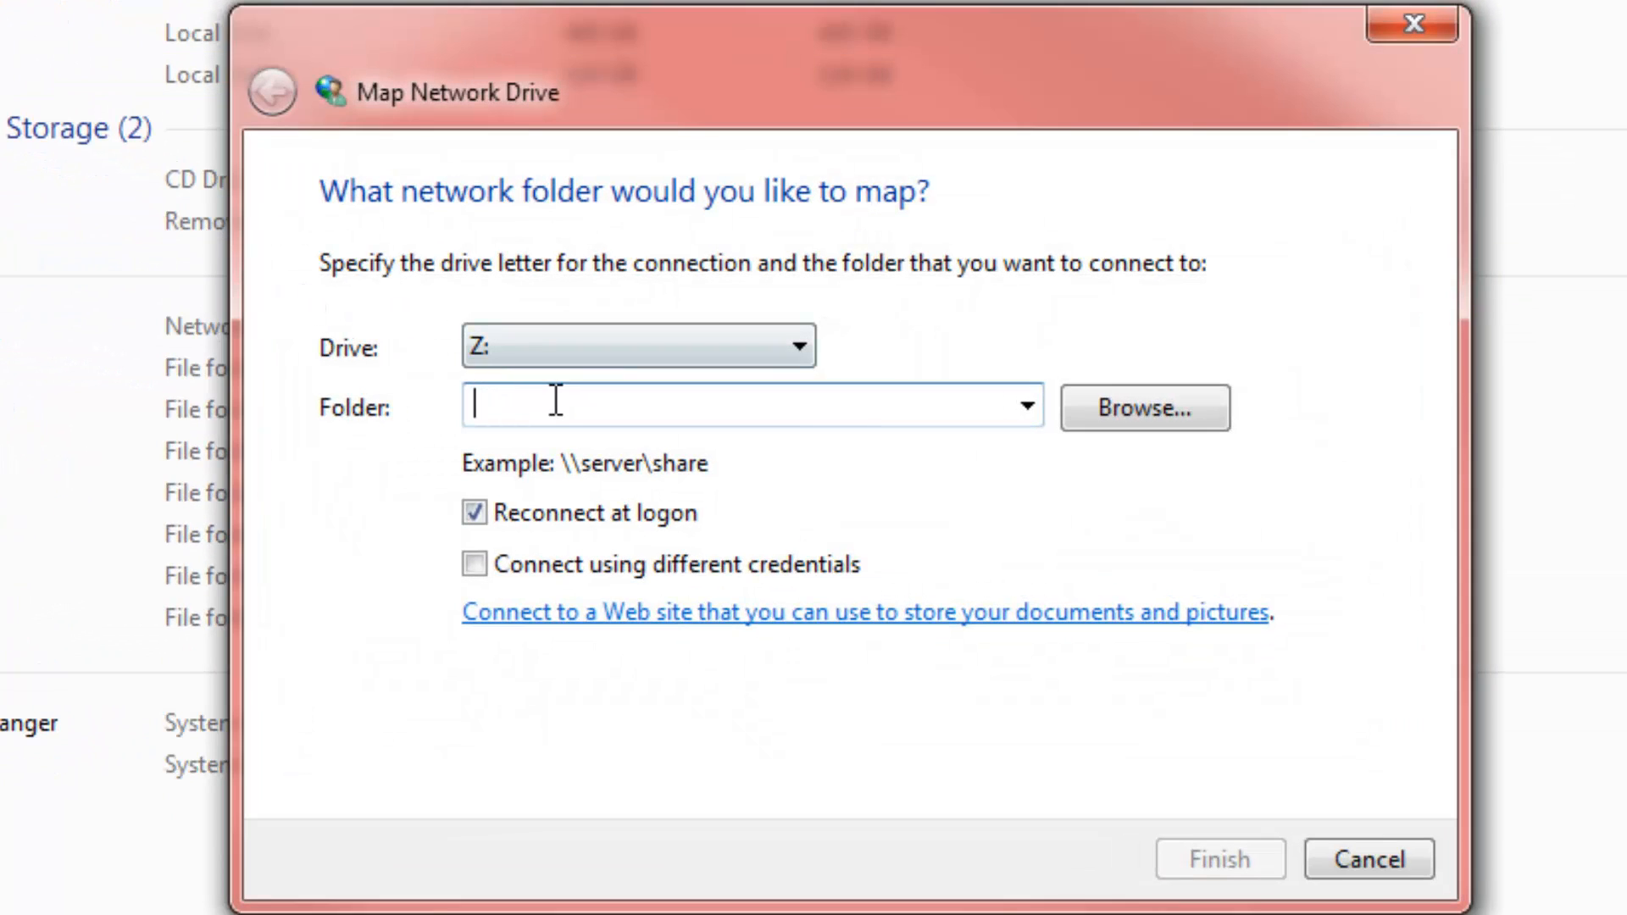
Try \\superkey as the folder to map and dismiss the cannot-access error
type("\\\\")
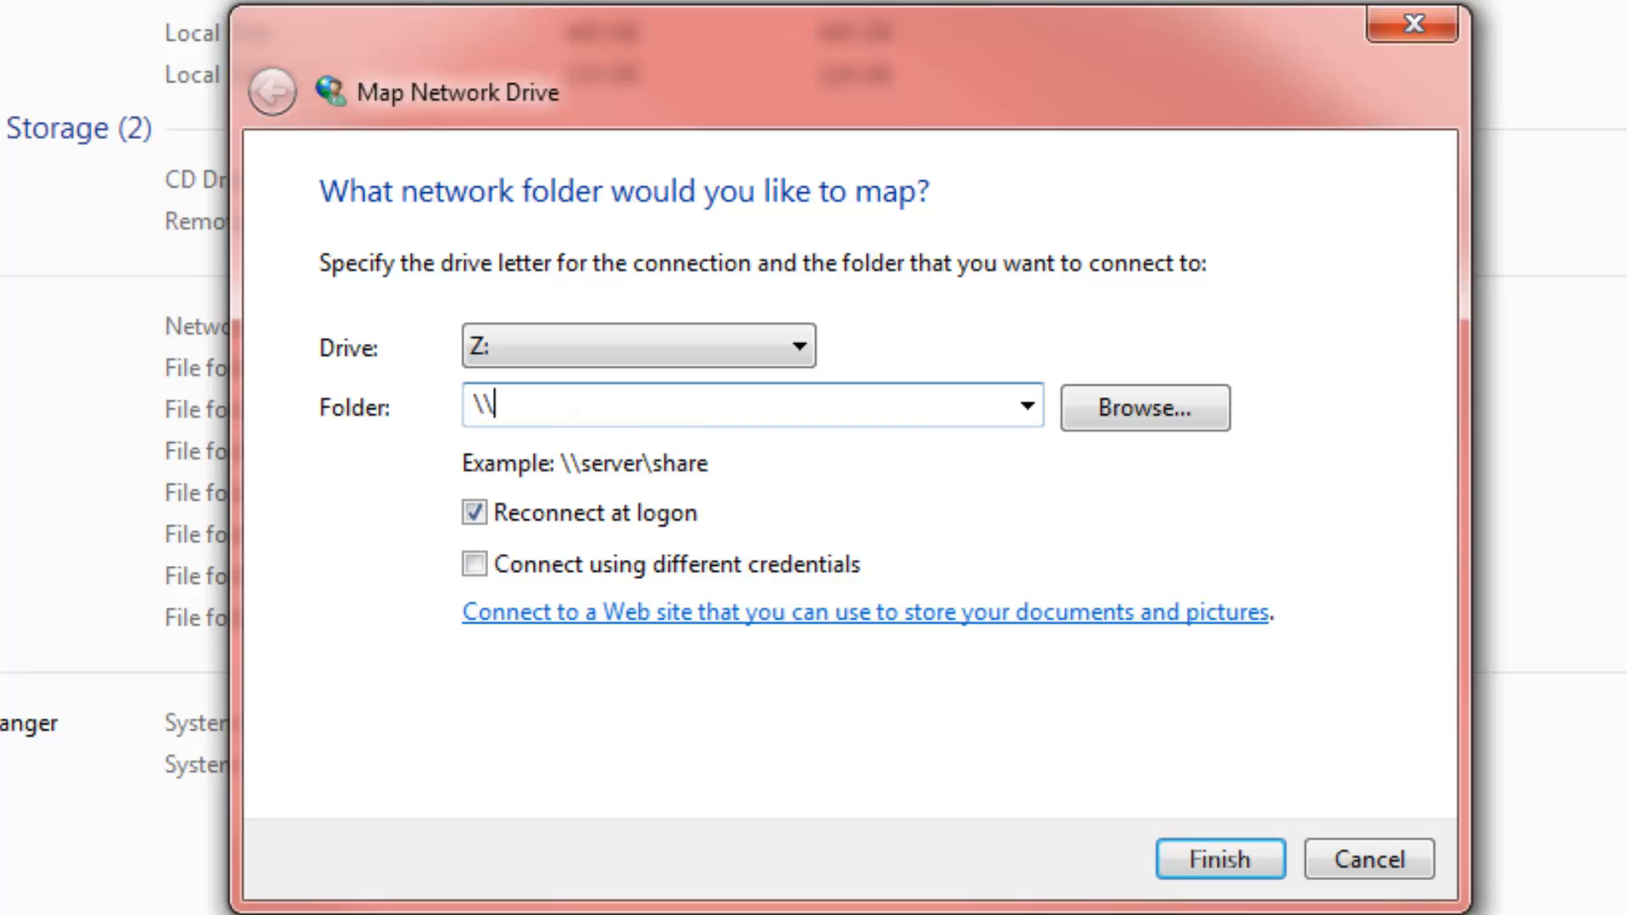
type("superkey")
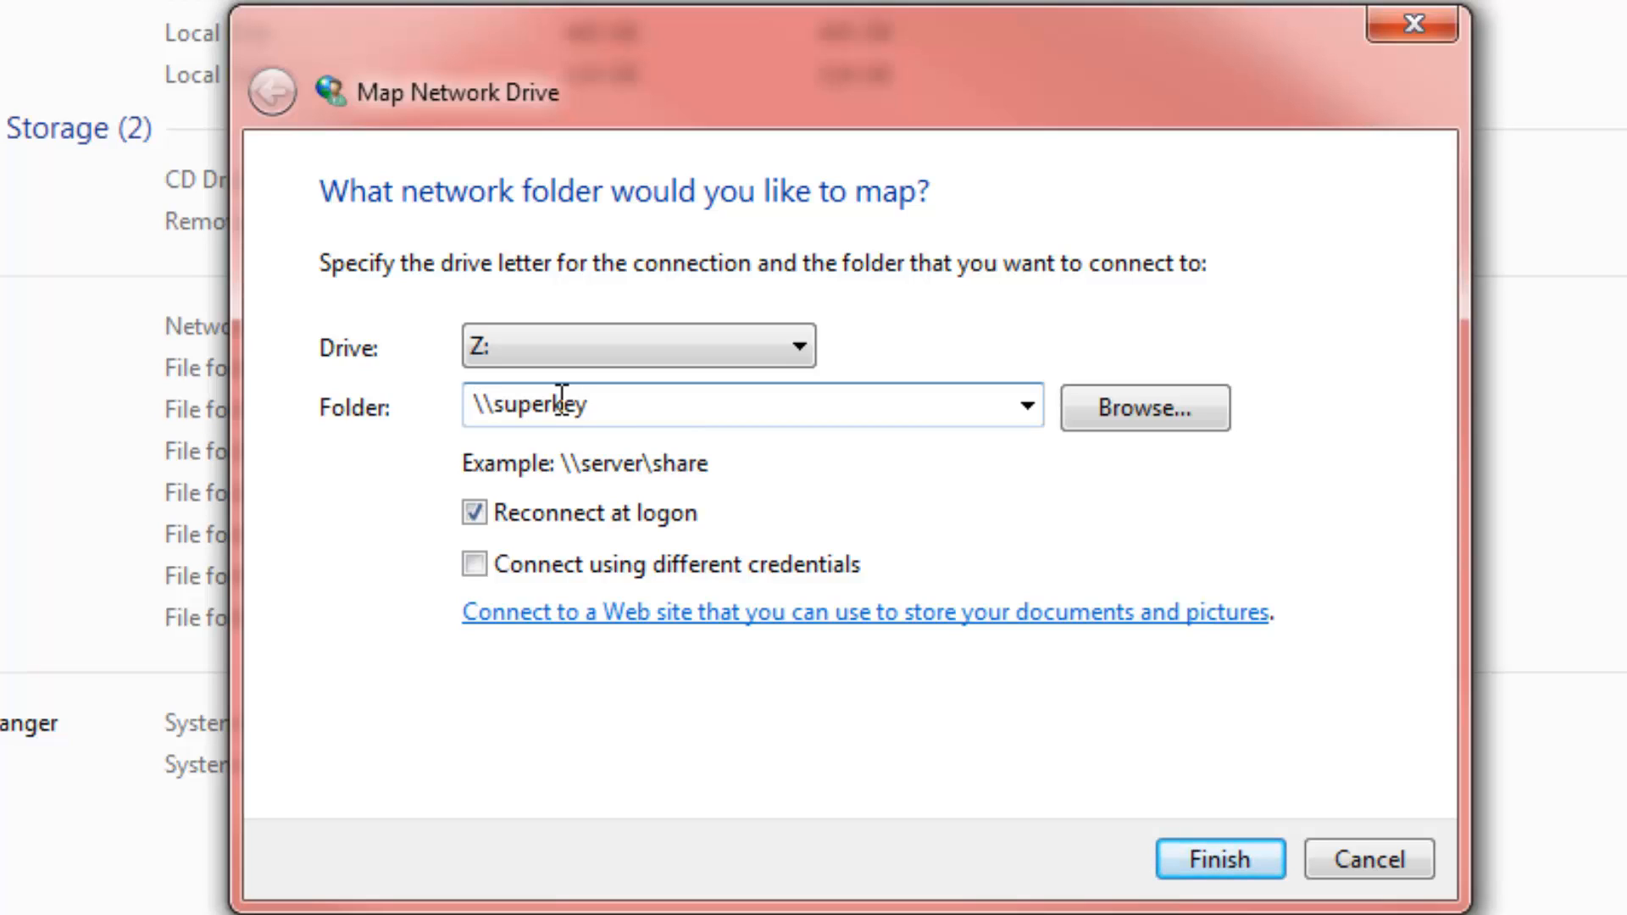
left_click(1217, 862)
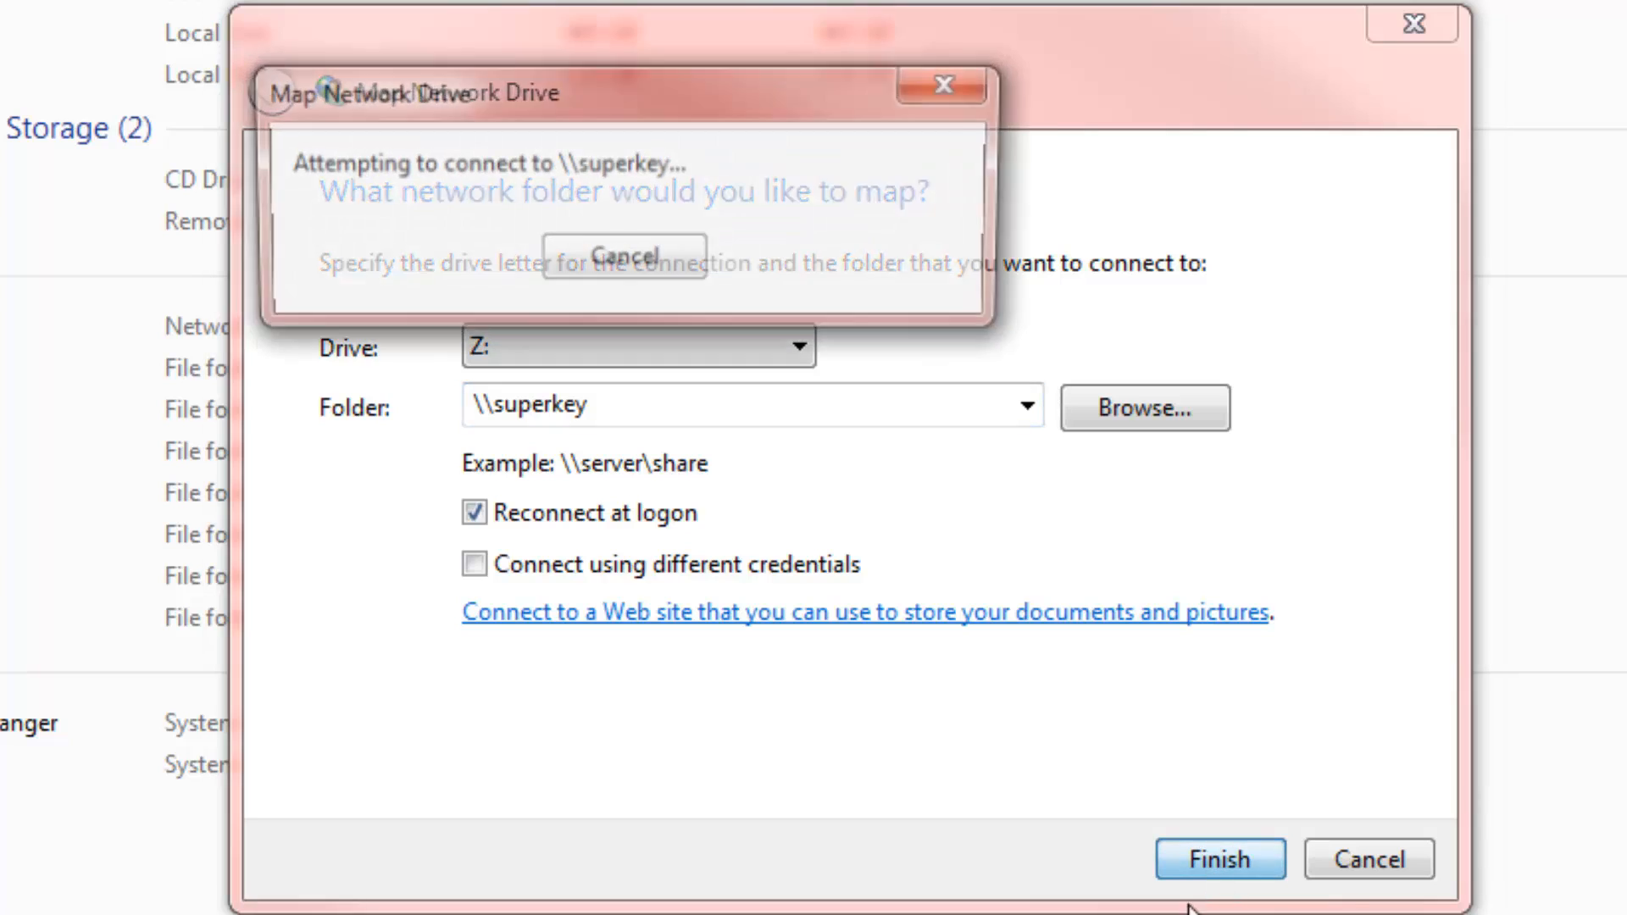
left_click(1248, 512)
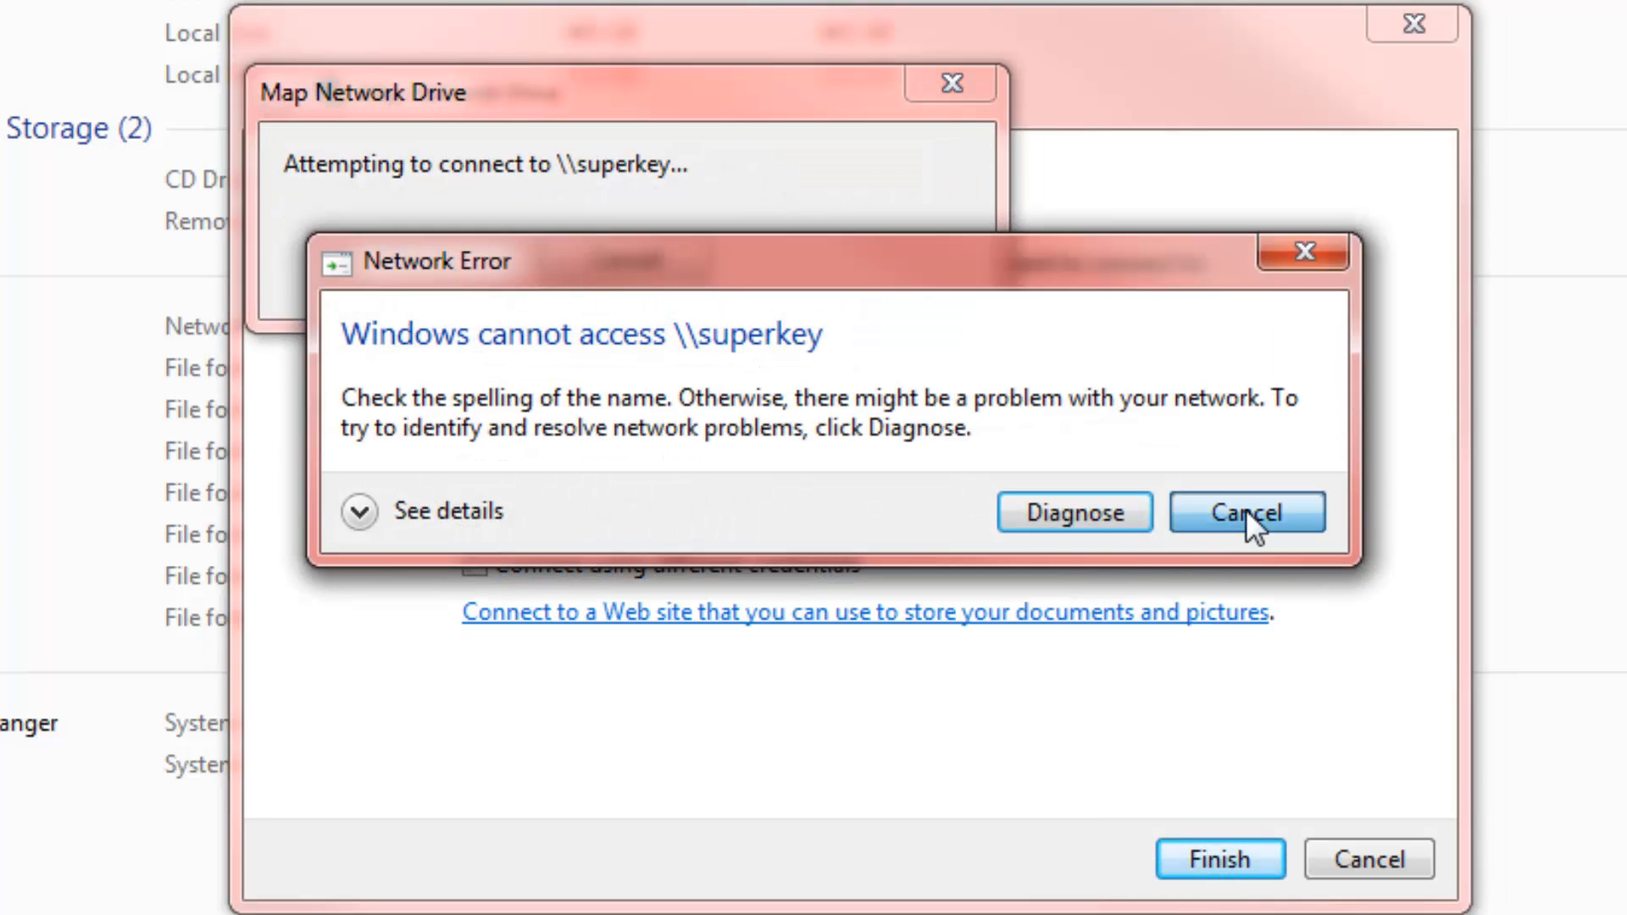
Browse to SUPERKEY > AiDisk_a1, keep drive Z:, finish mapping, and close the new window
left_click(1125, 405)
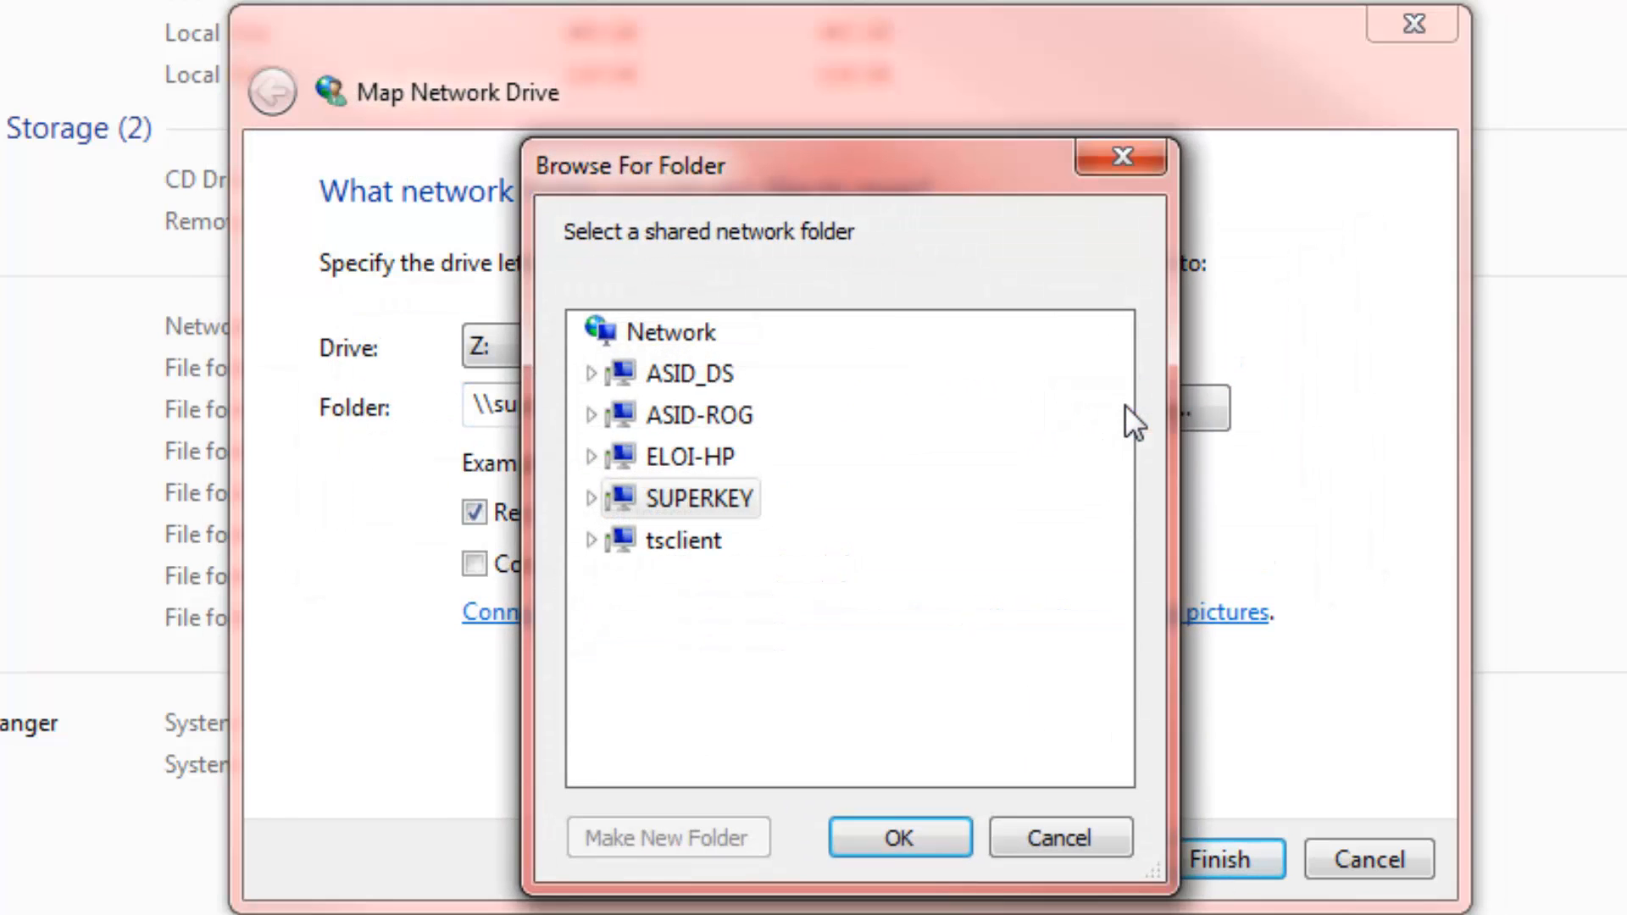
left_click(700, 500)
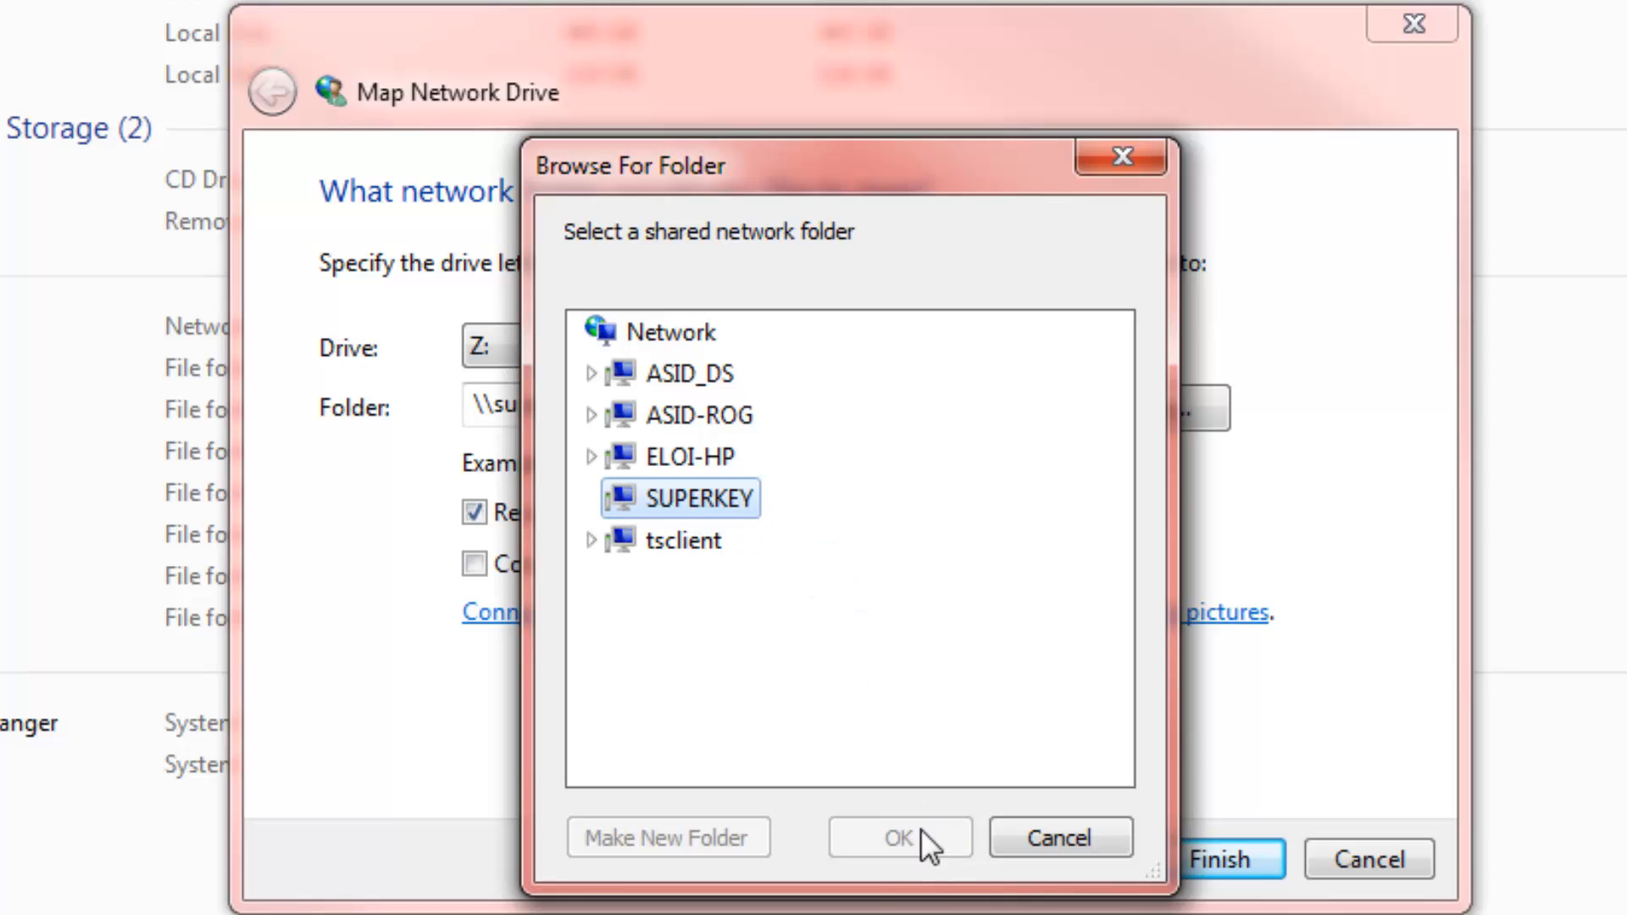
left_click(721, 546)
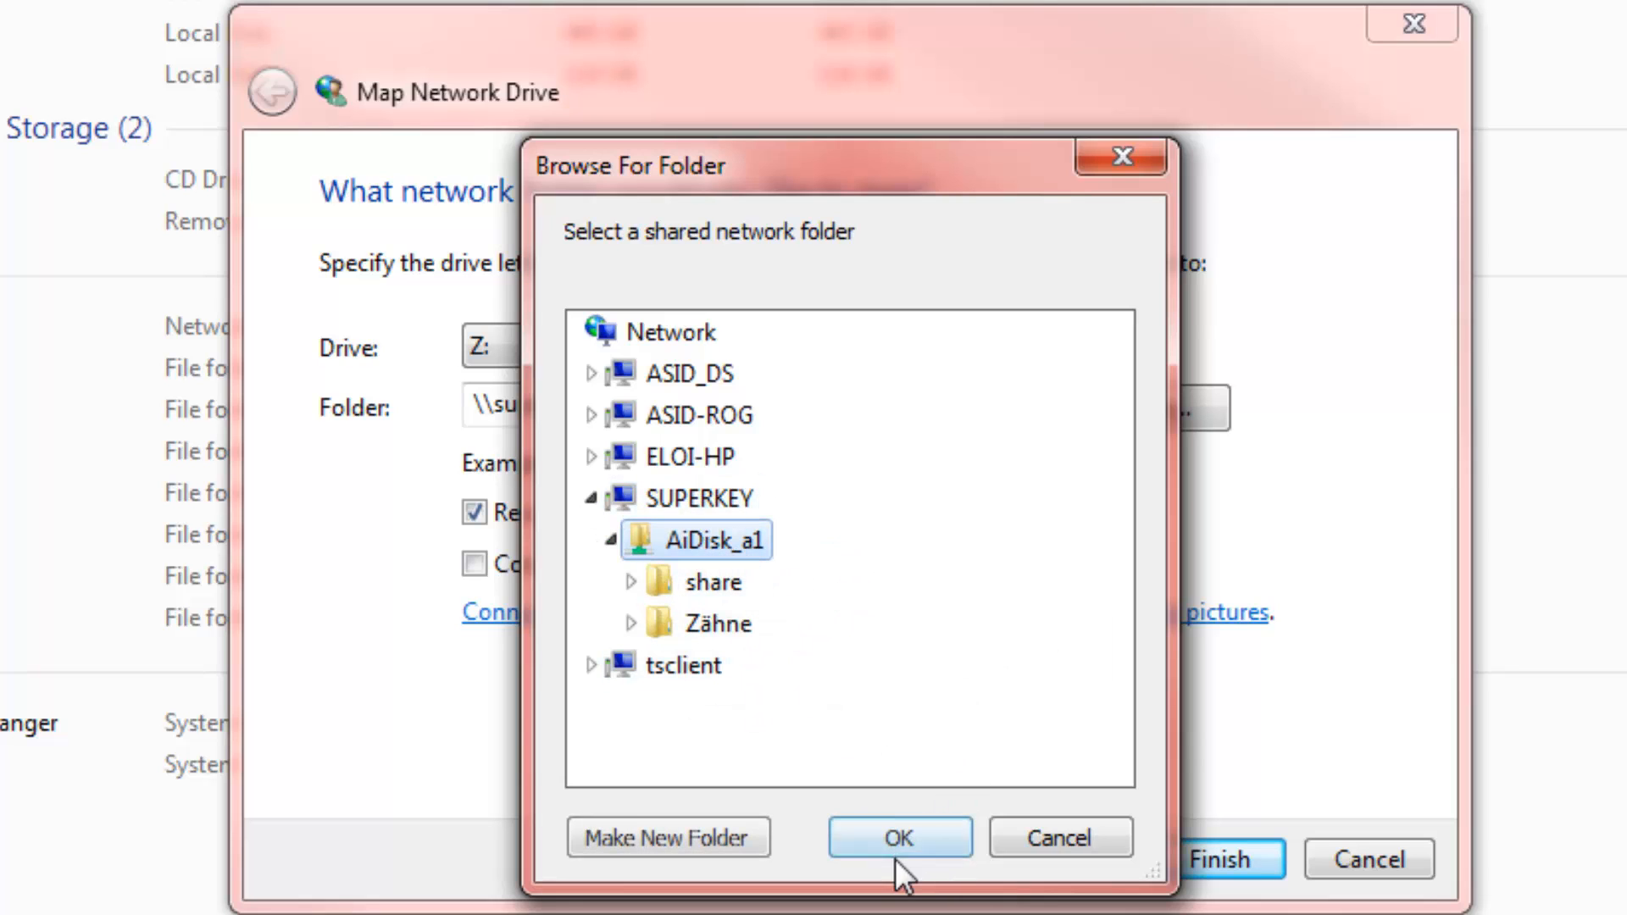
left_click(905, 852)
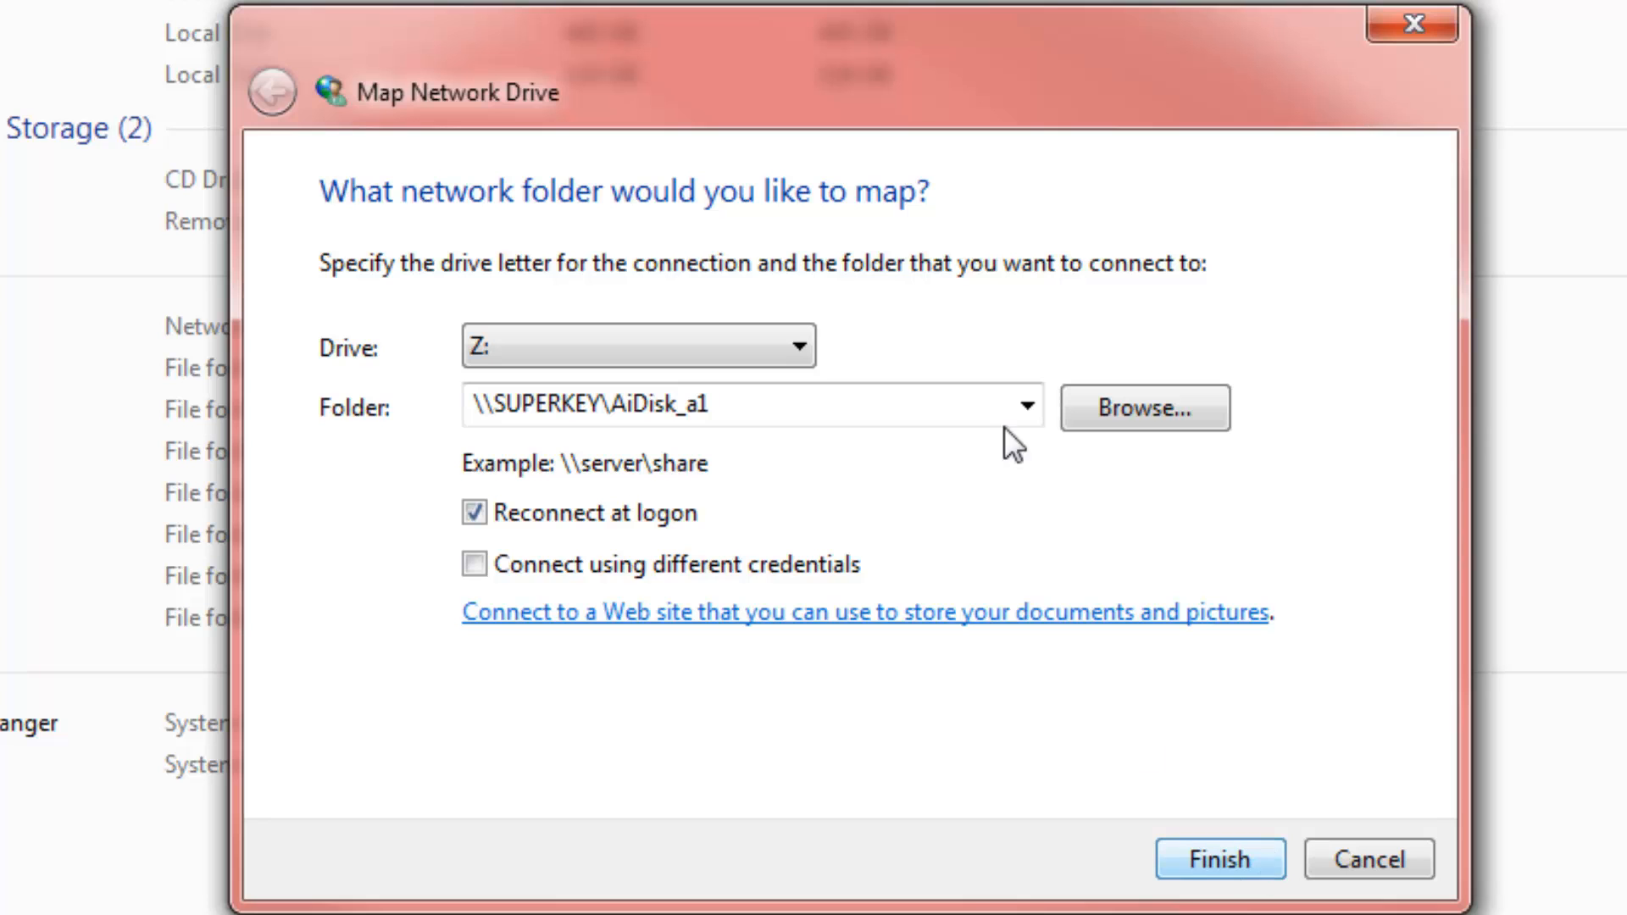
left_click(801, 346)
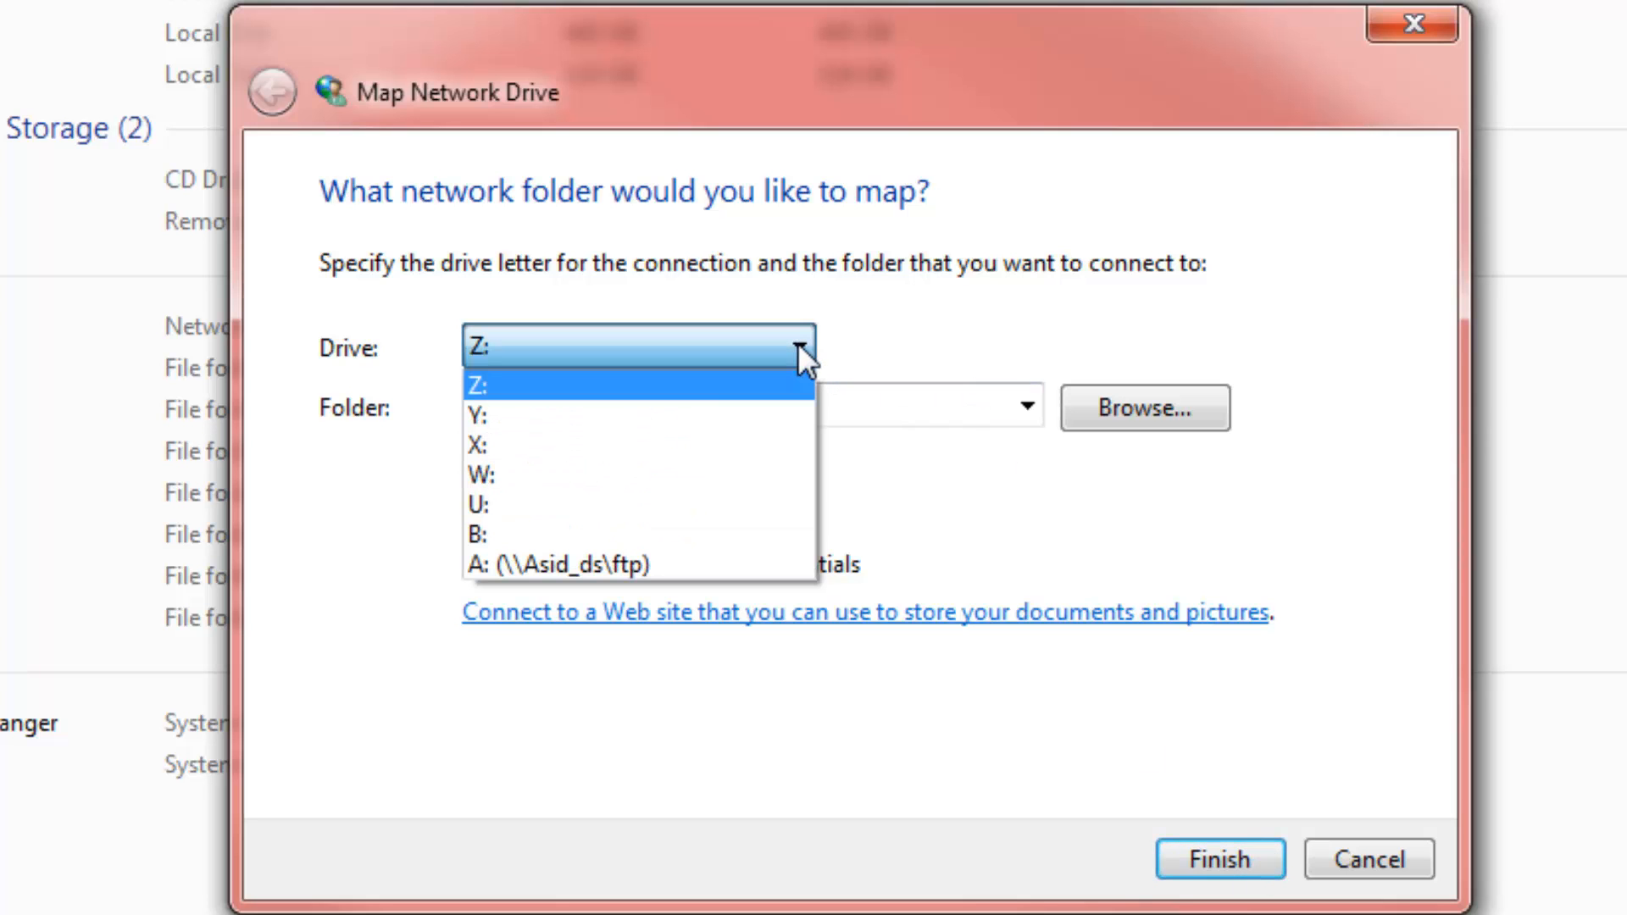
left_click(701, 385)
left_click(1190, 860)
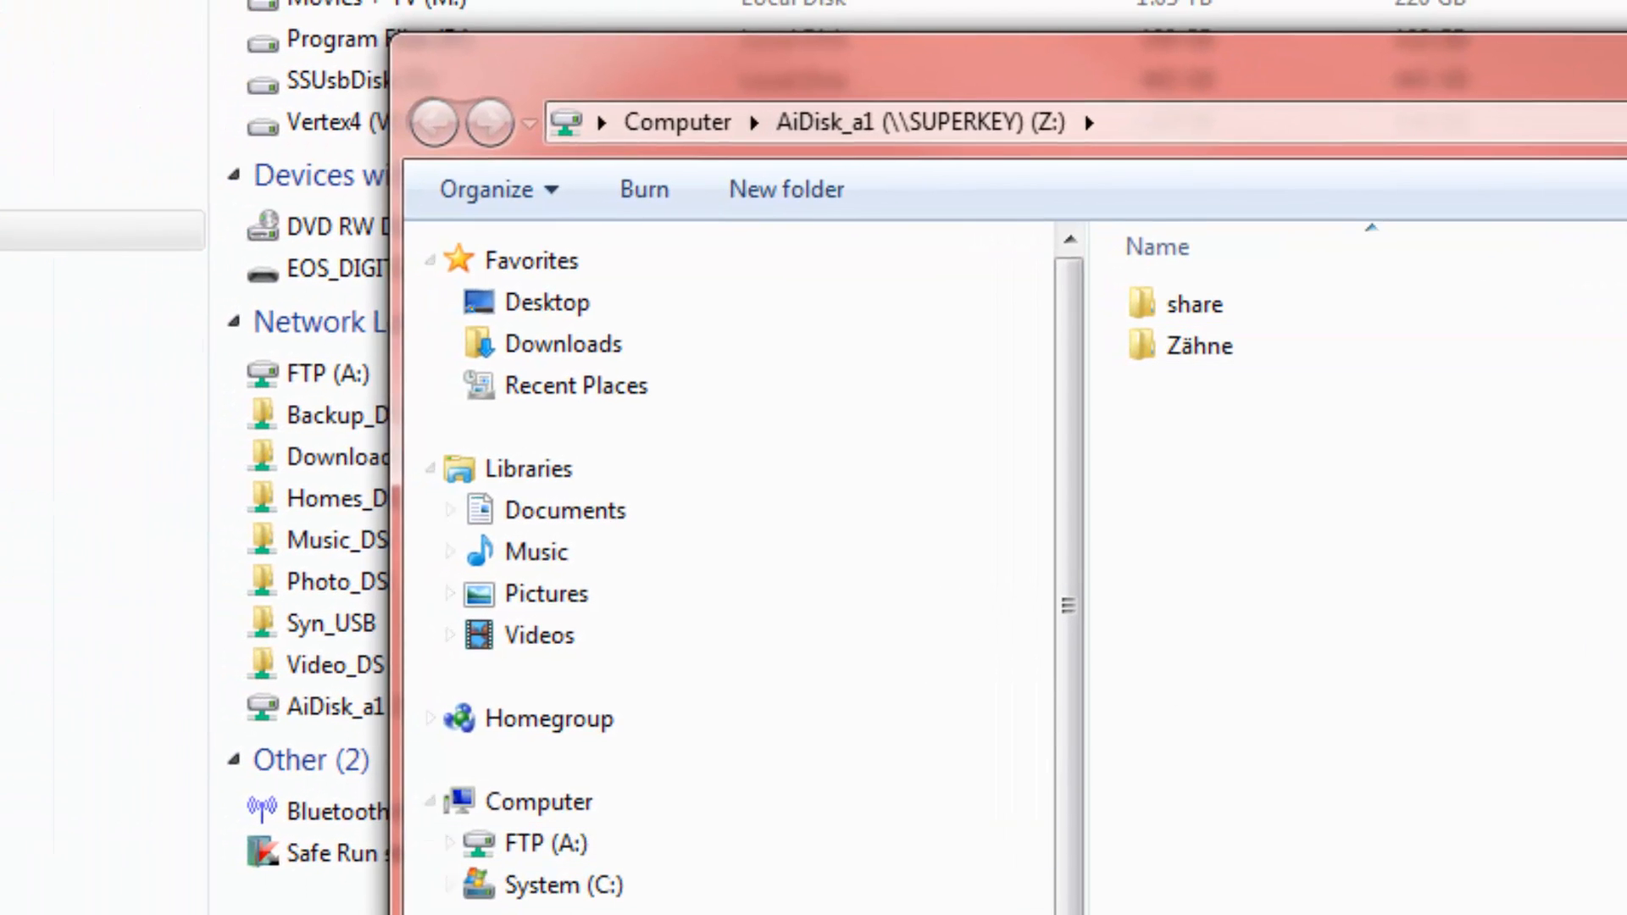
left_click(1626, 38)
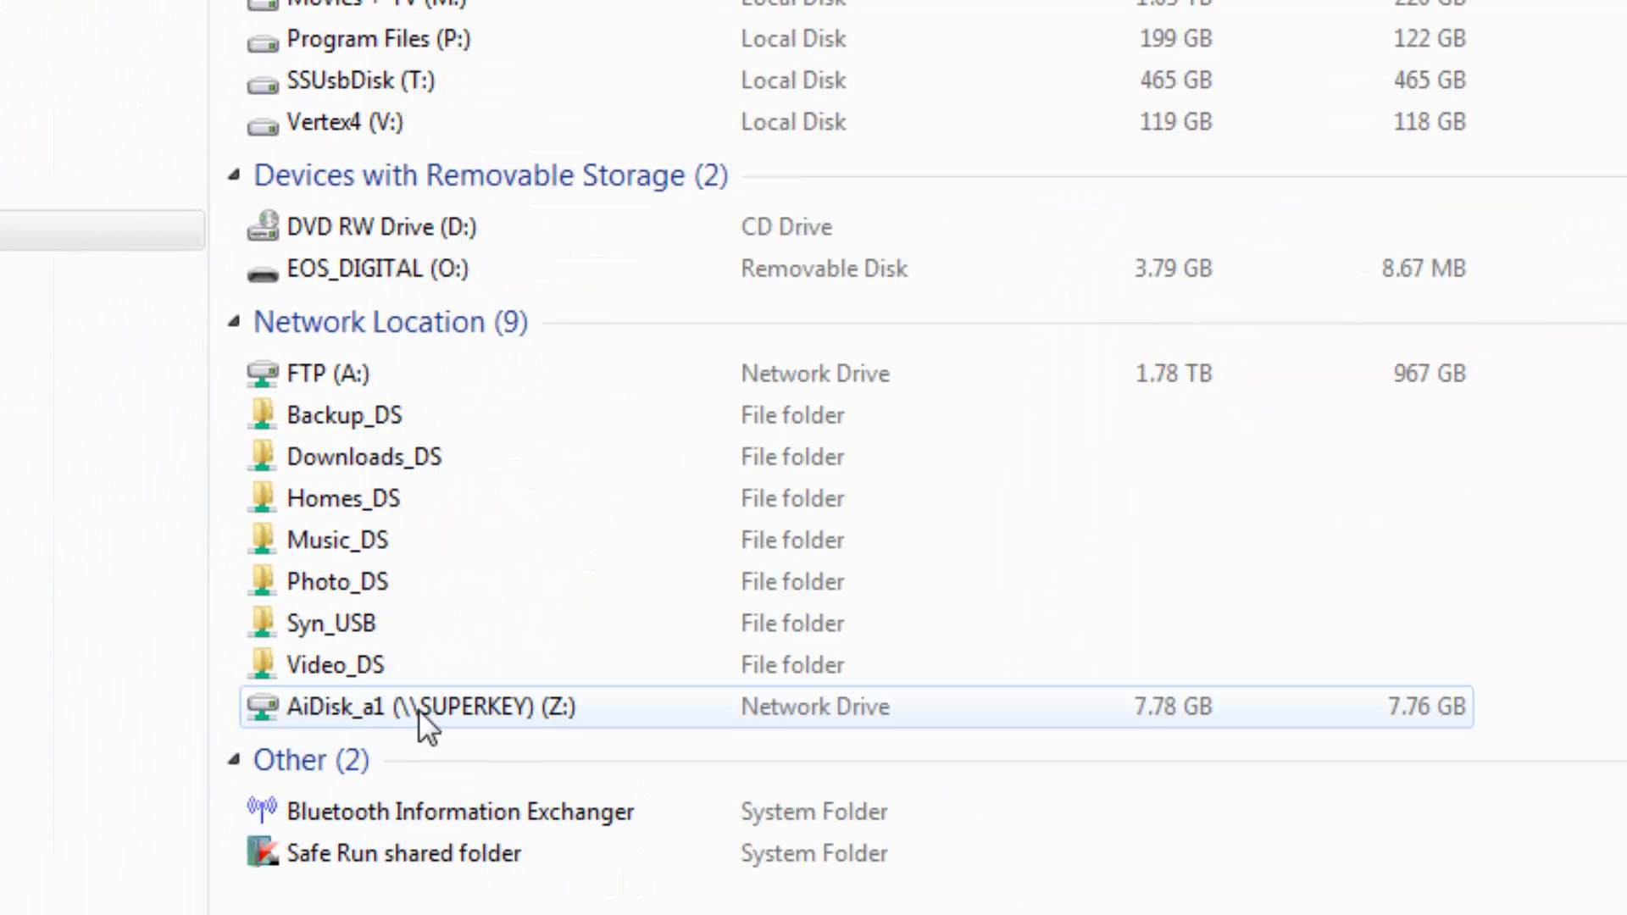
Rename the mapped AiDisk_a1 drive Z: to MY FTP
mouse_move(418, 709)
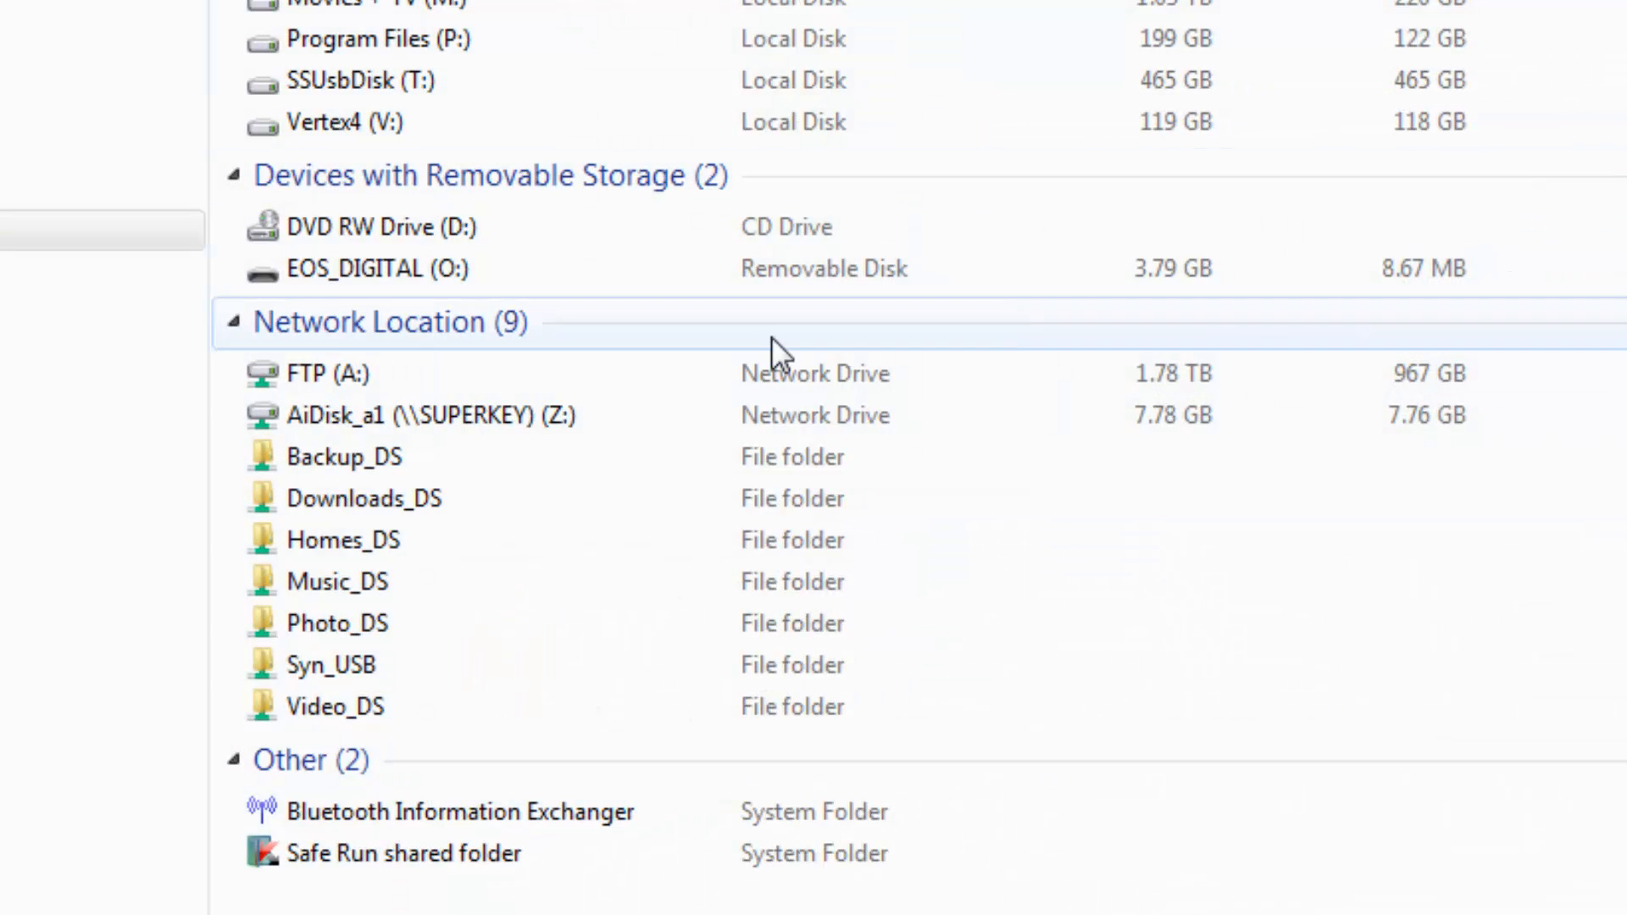
right_click(410, 410)
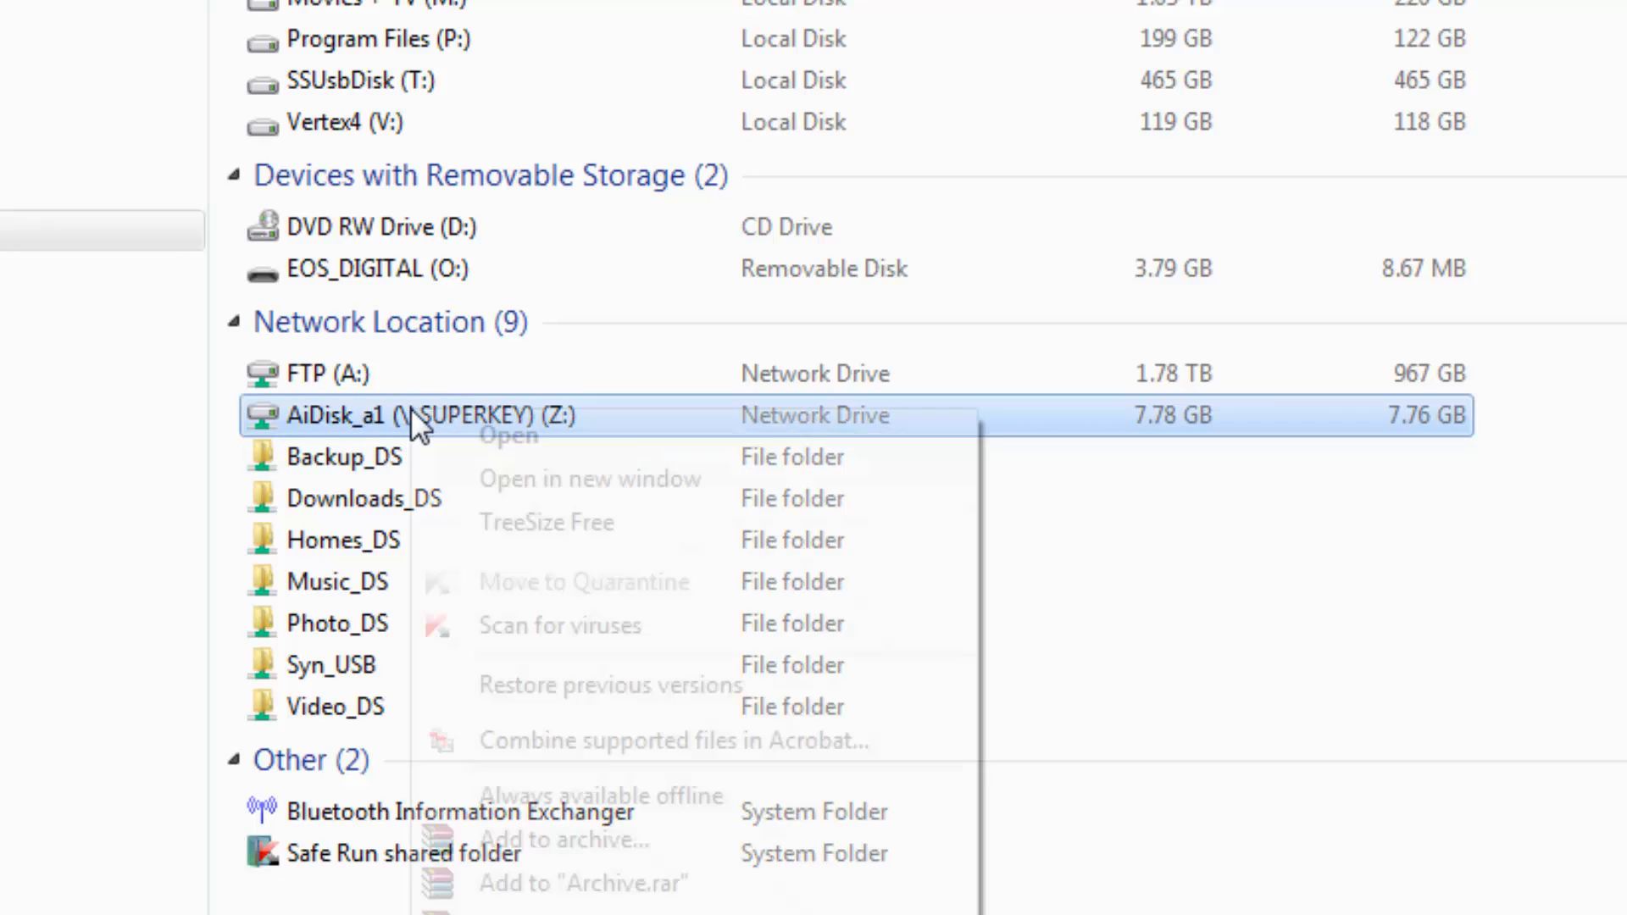
type("m")
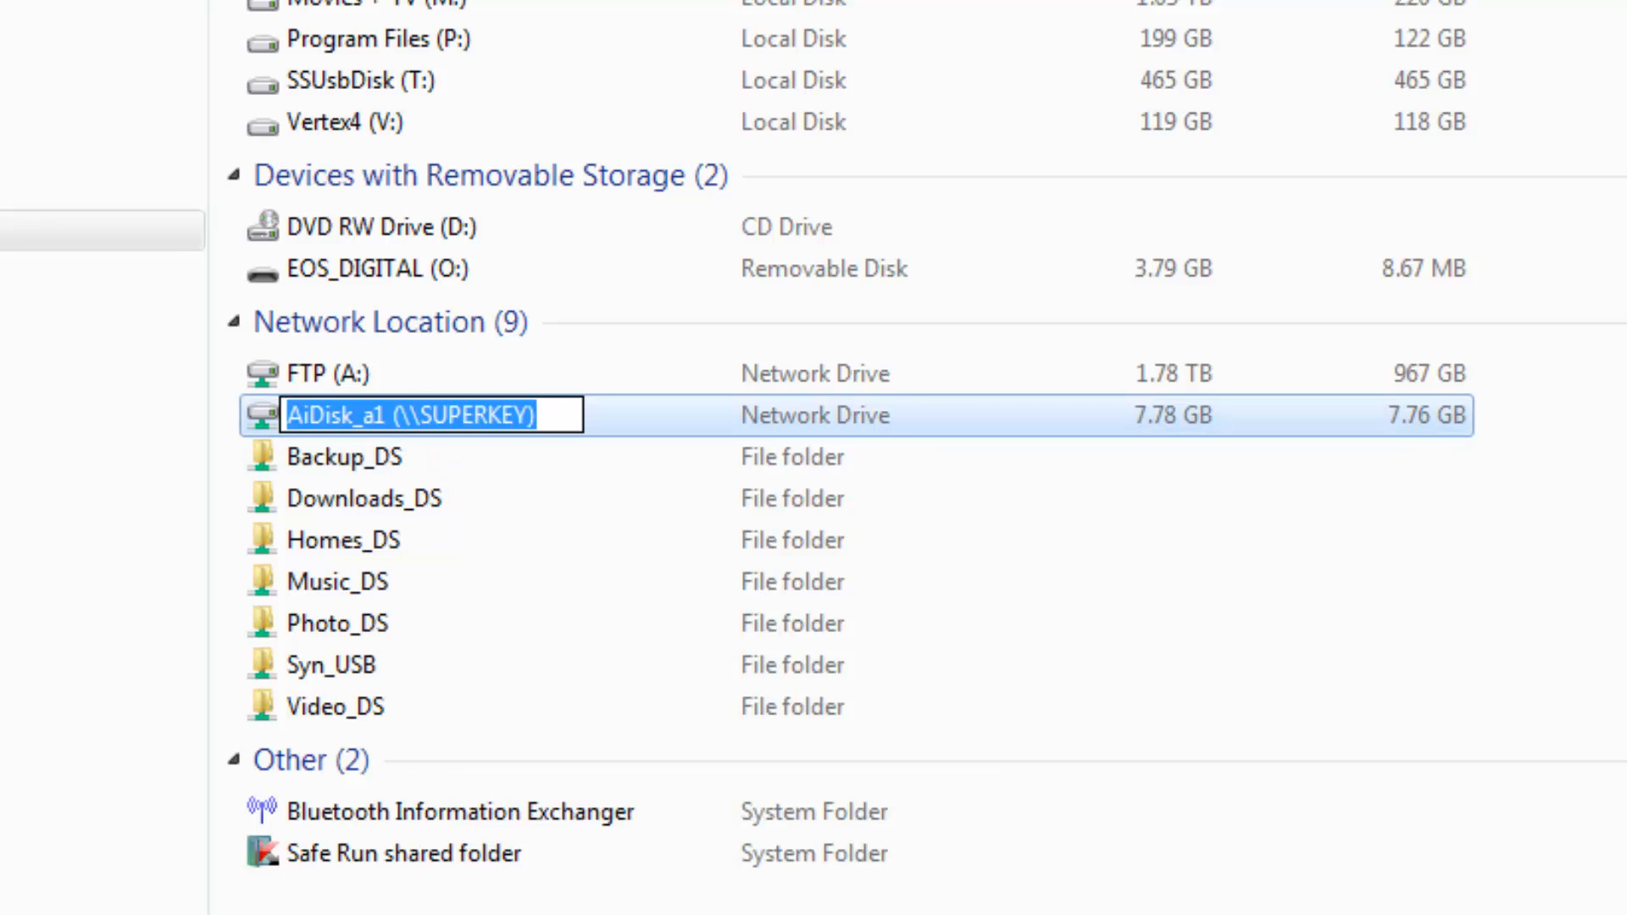
type("MF F")
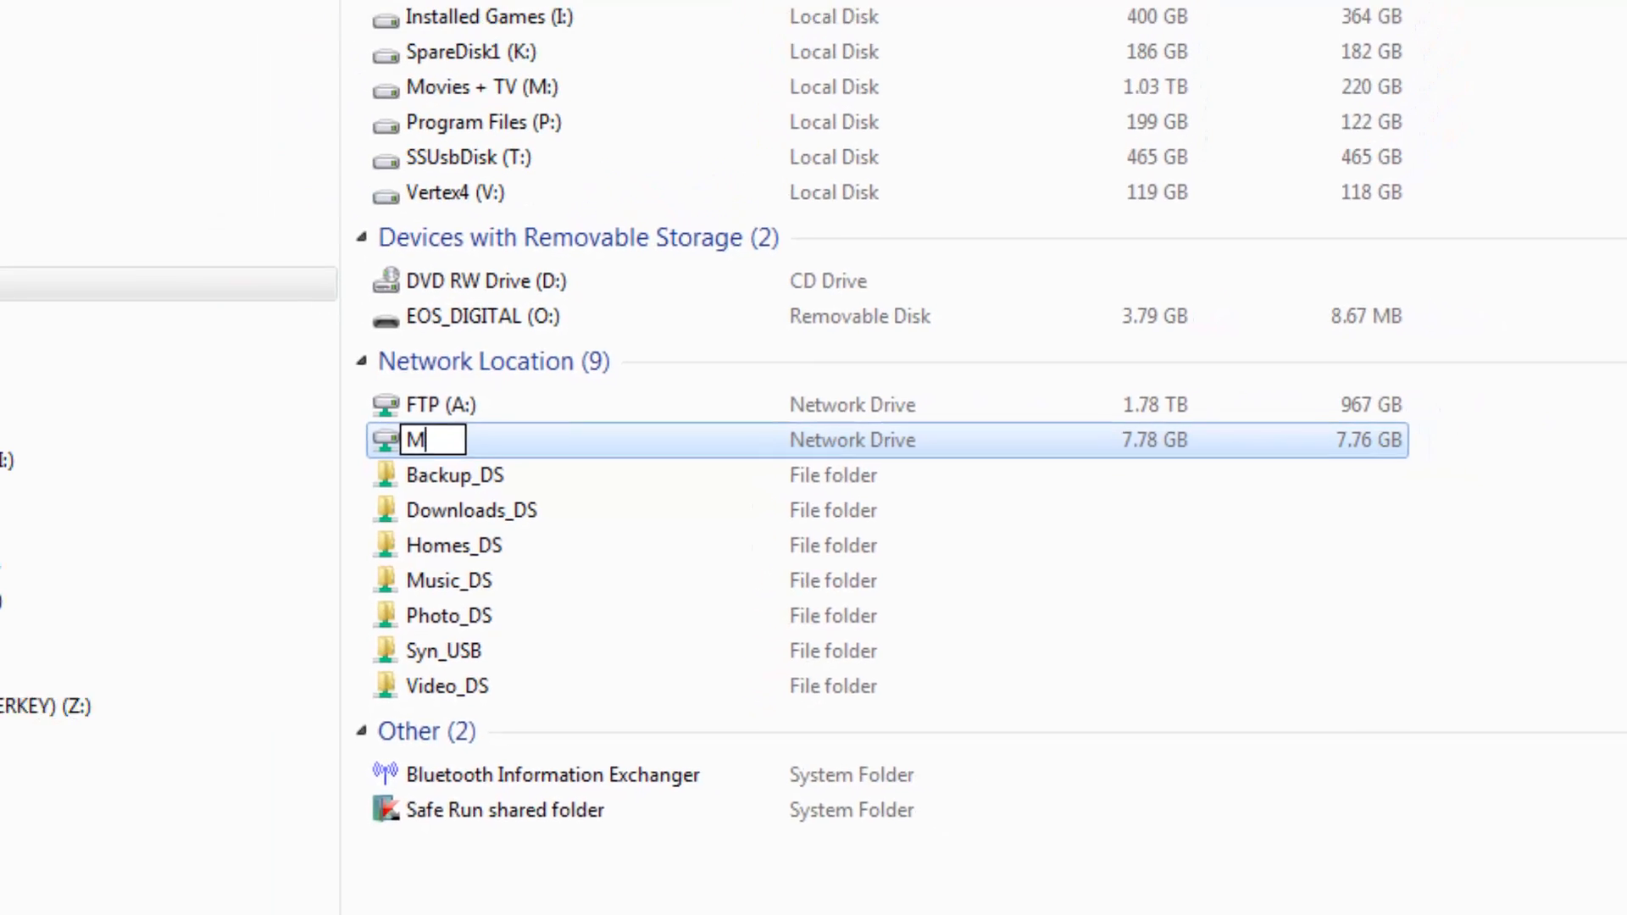
type("Y")
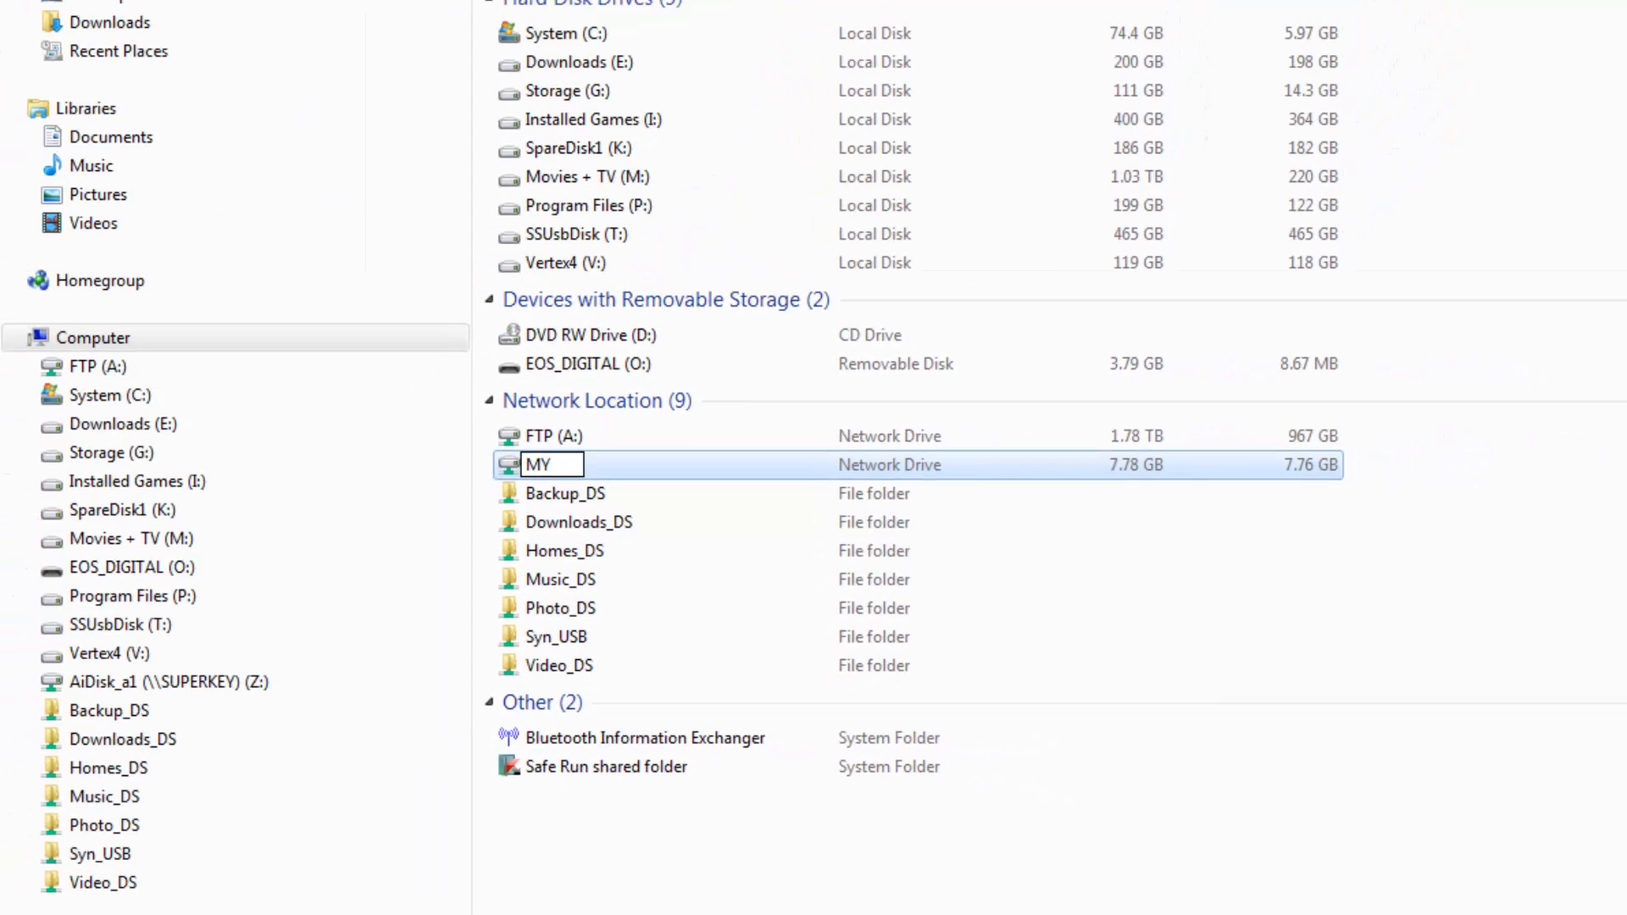
type(" FTP")
left_click(935, 783)
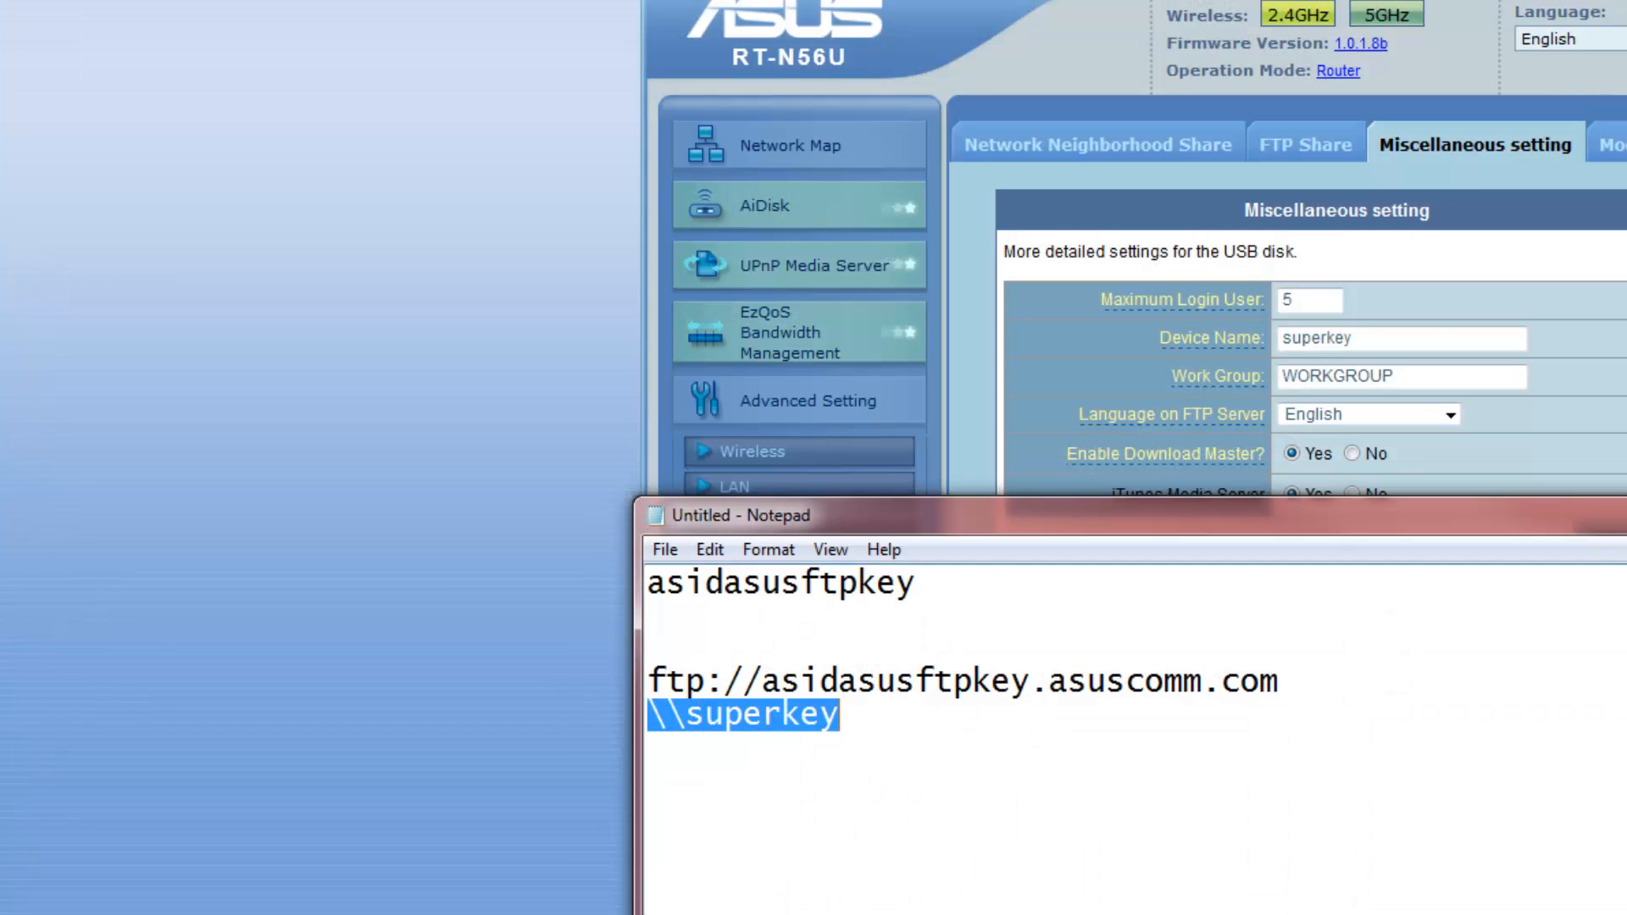
Open MY FTP (Z:), look through the share and Zähne folders, then return to Notepad
key("super")
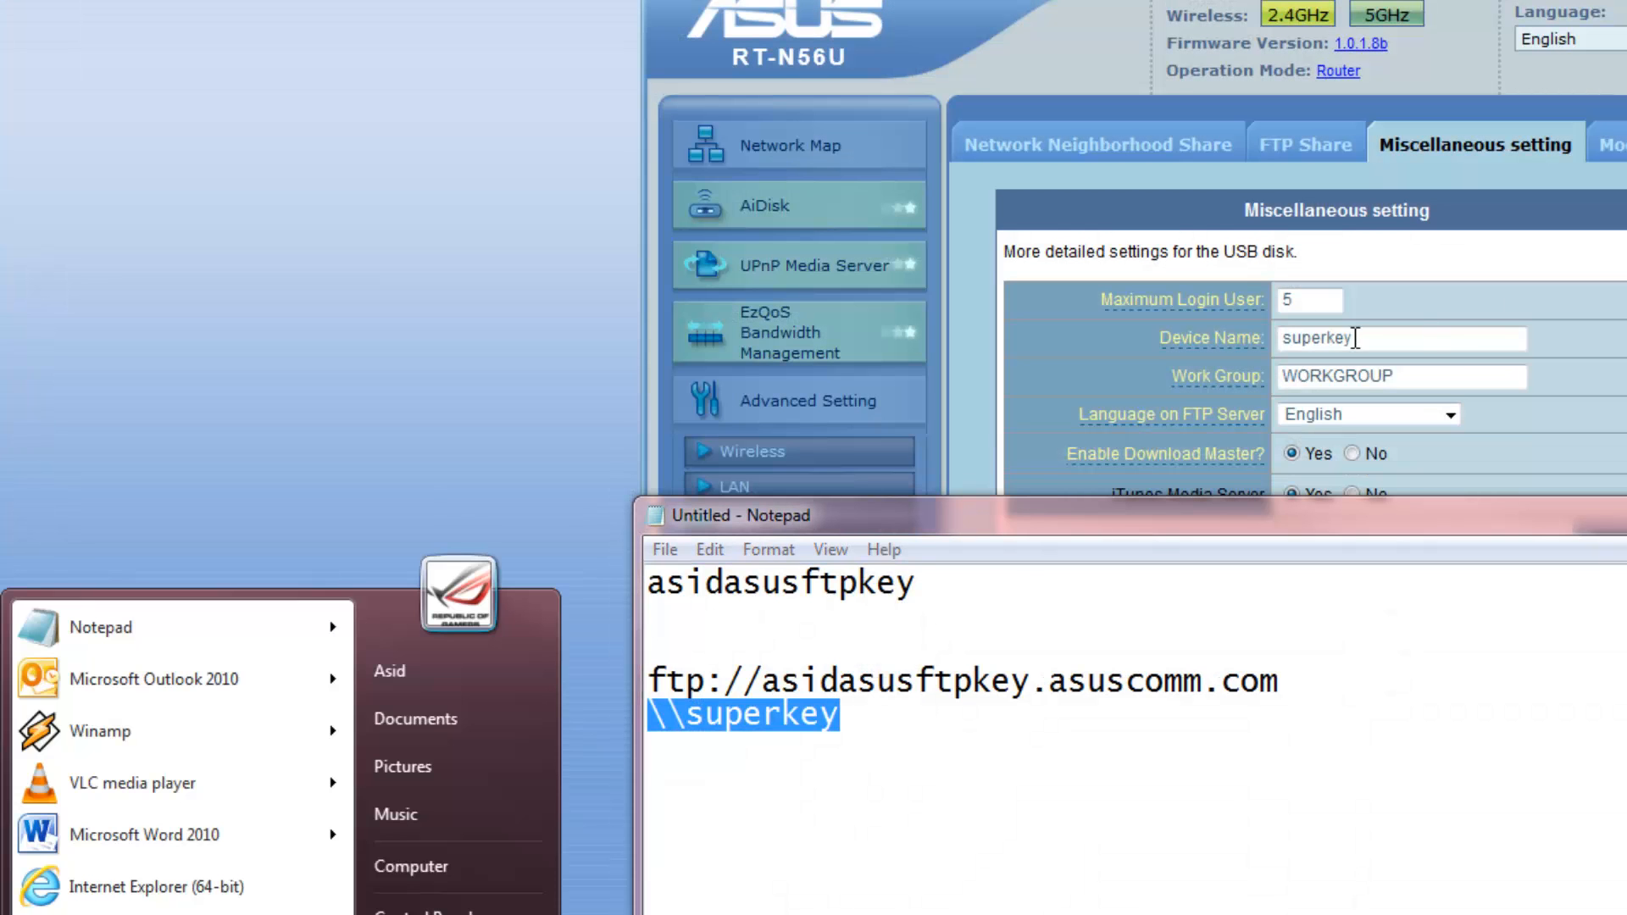
left_click(400, 873)
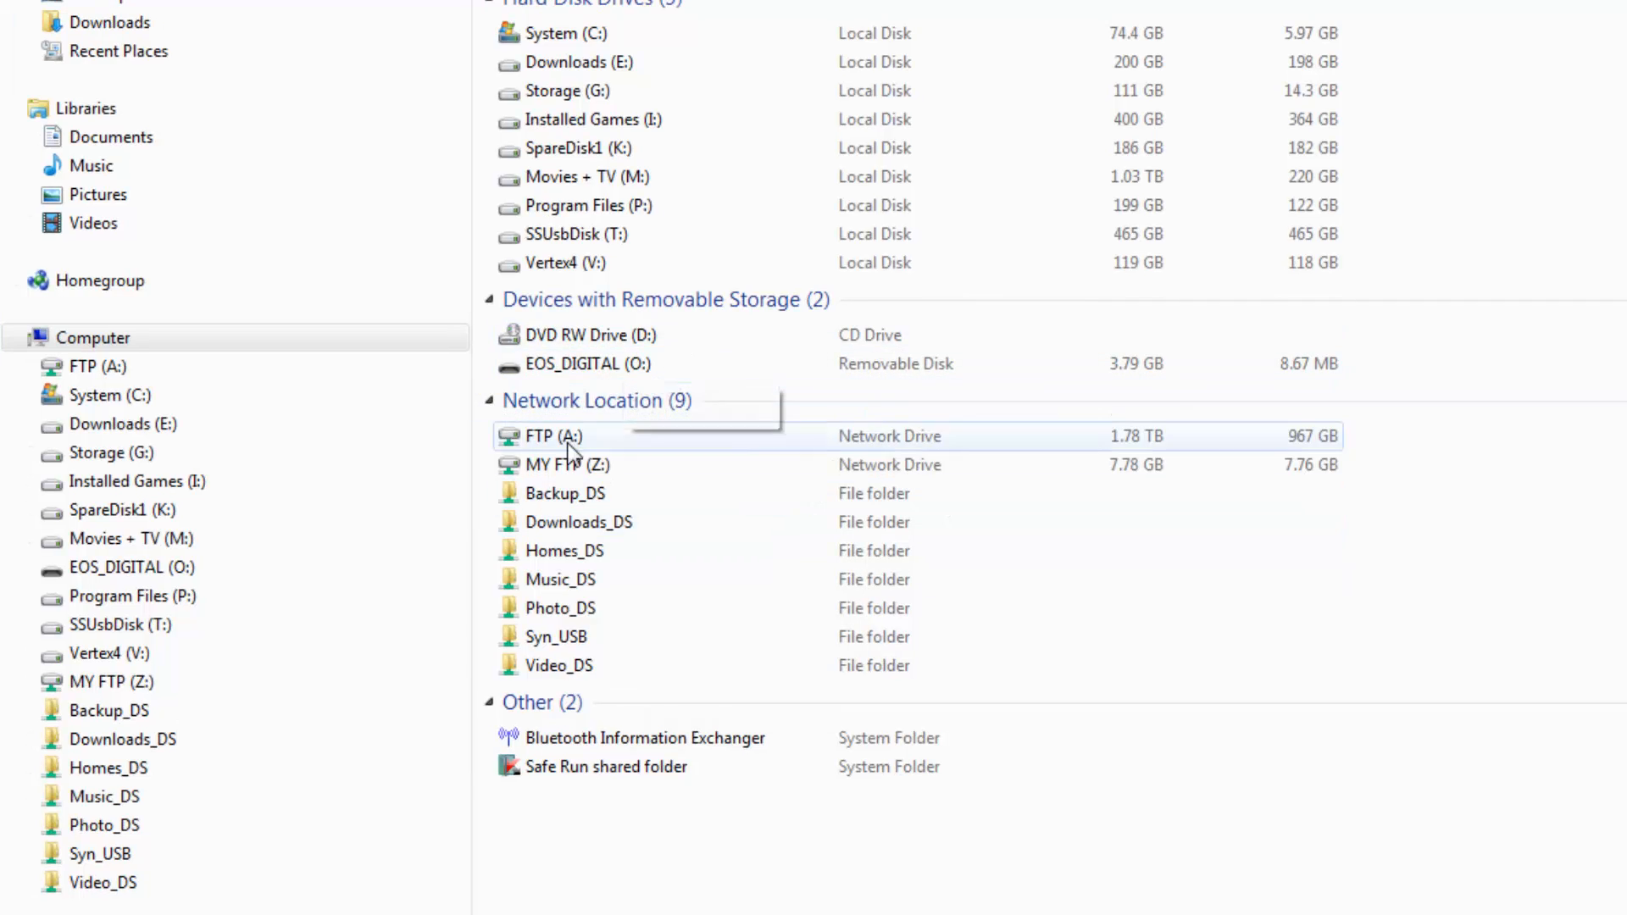
double_click(560, 464)
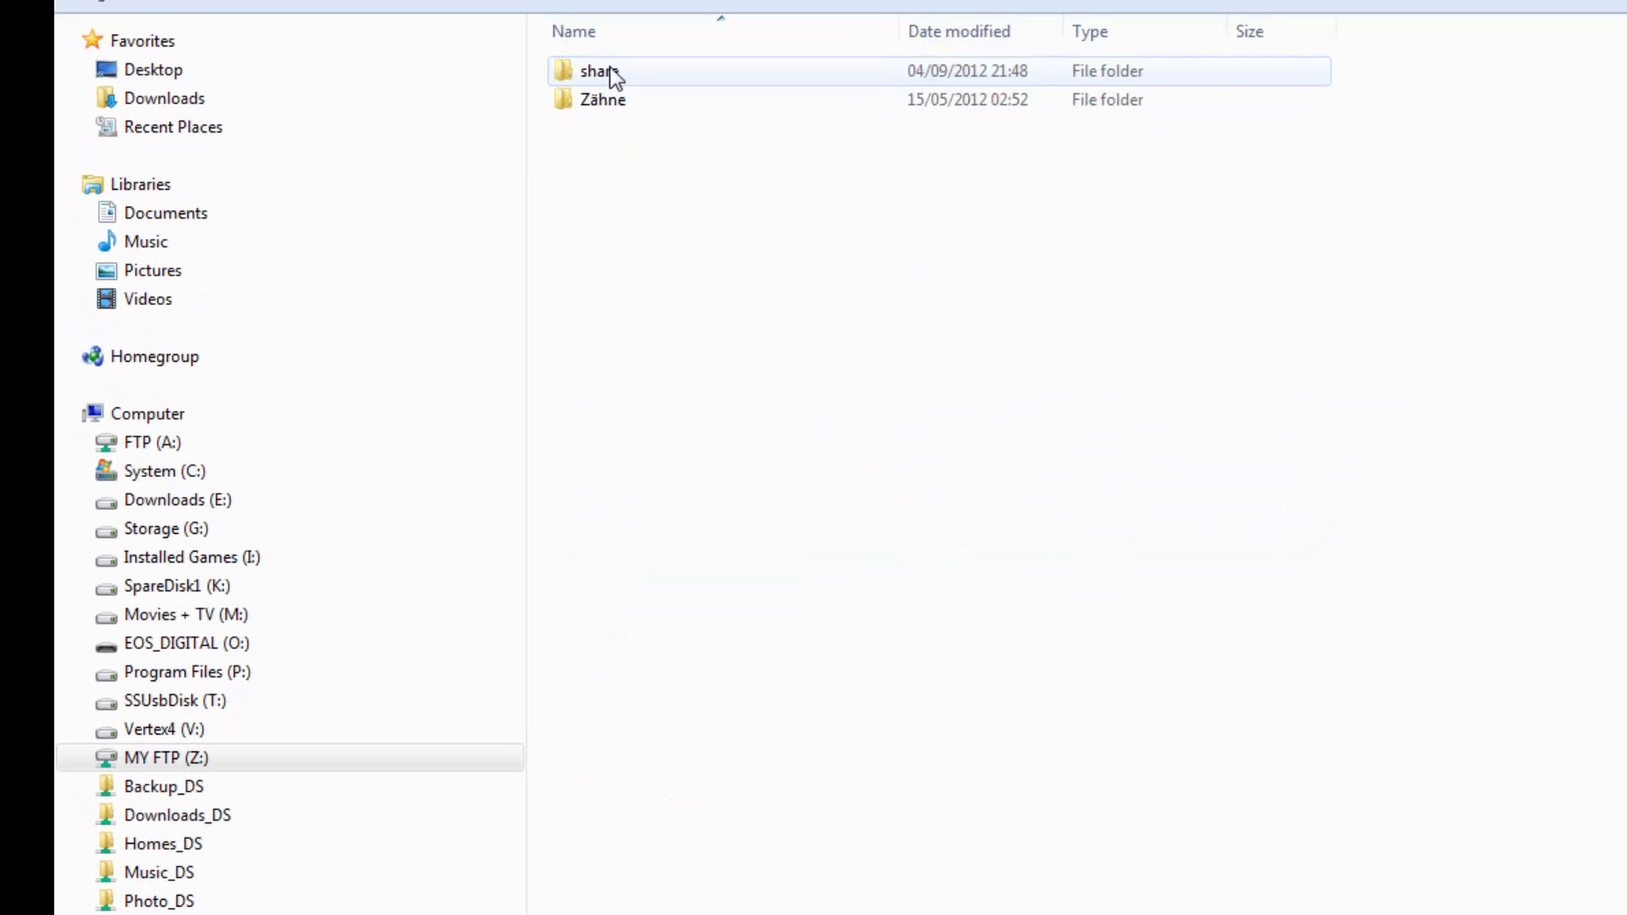
double_click(551, 0)
left_click(93, 1)
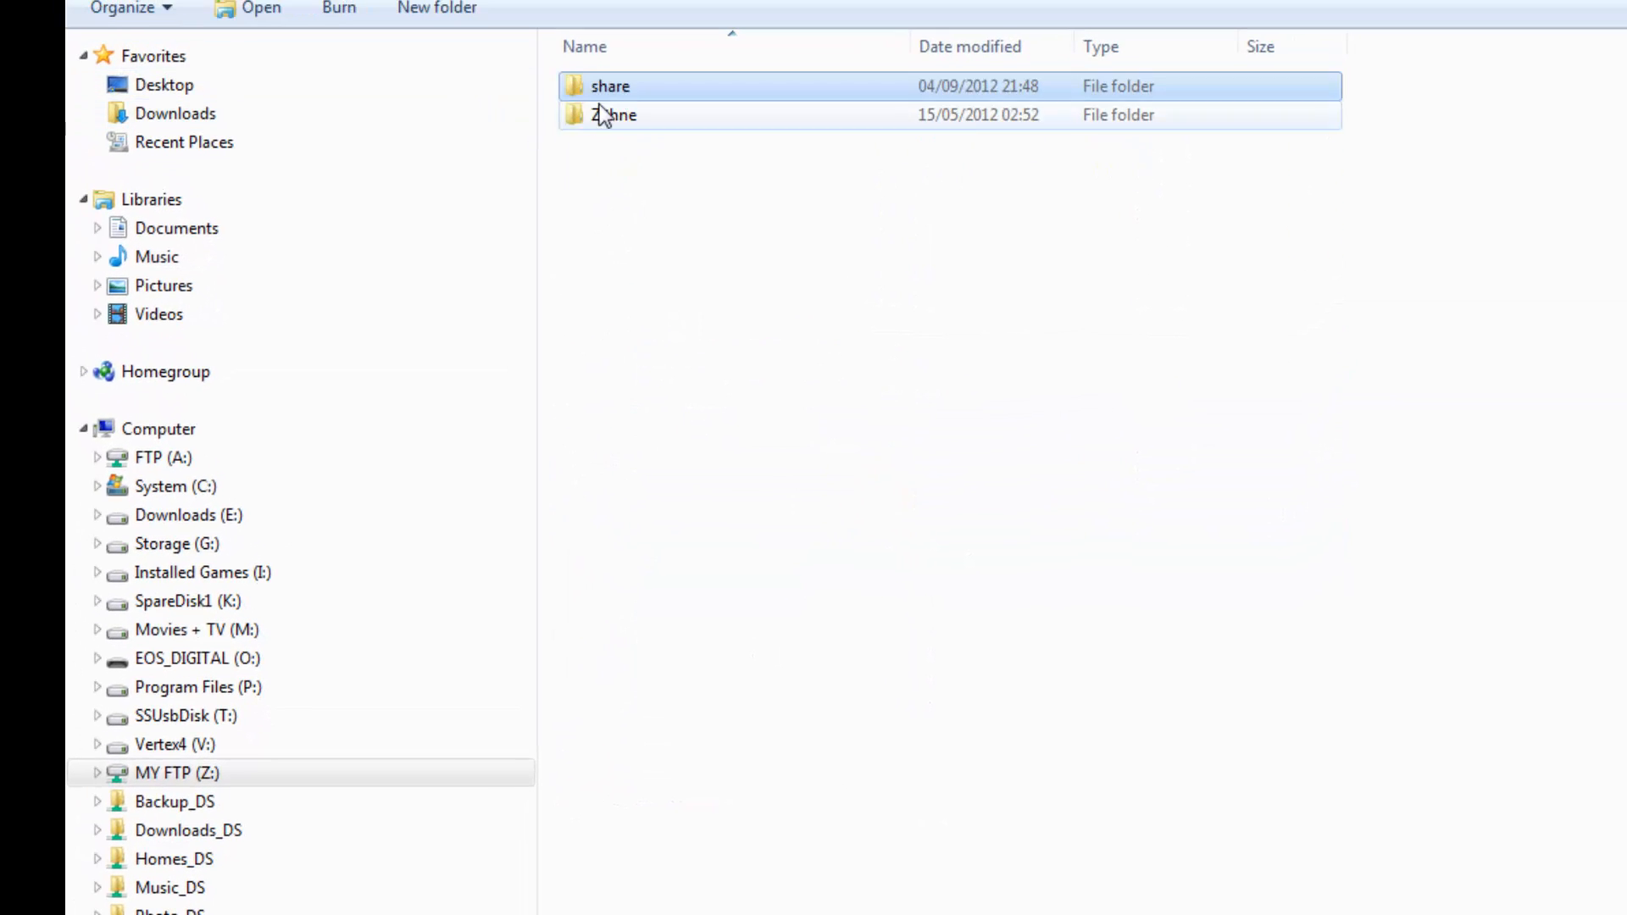
double_click(622, 113)
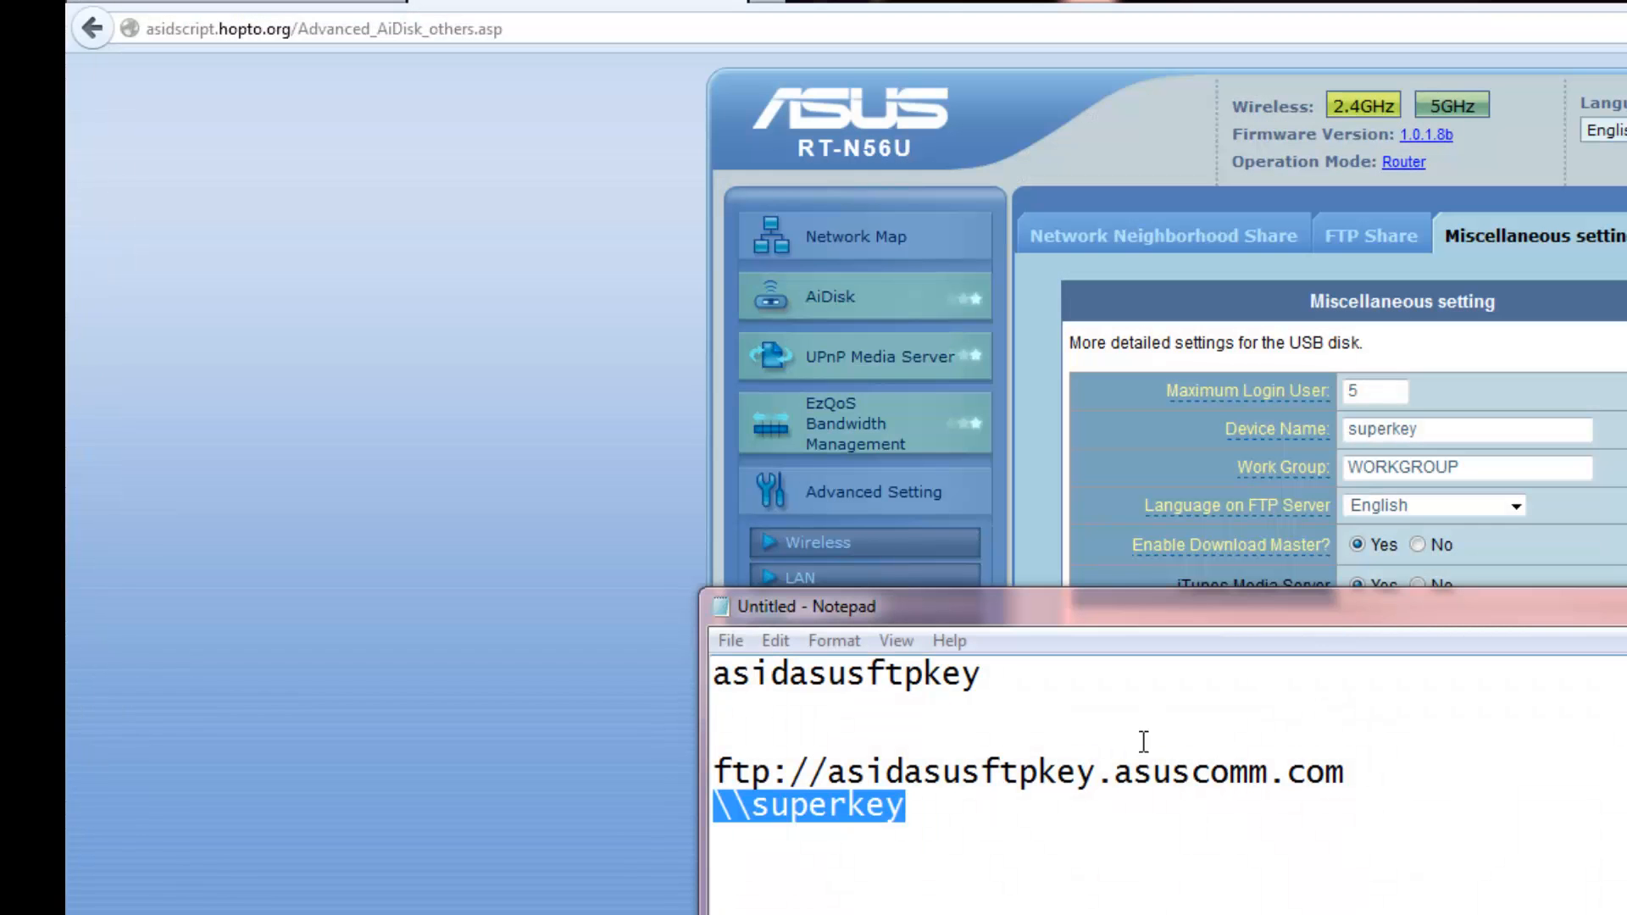
left_click(1277, 710)
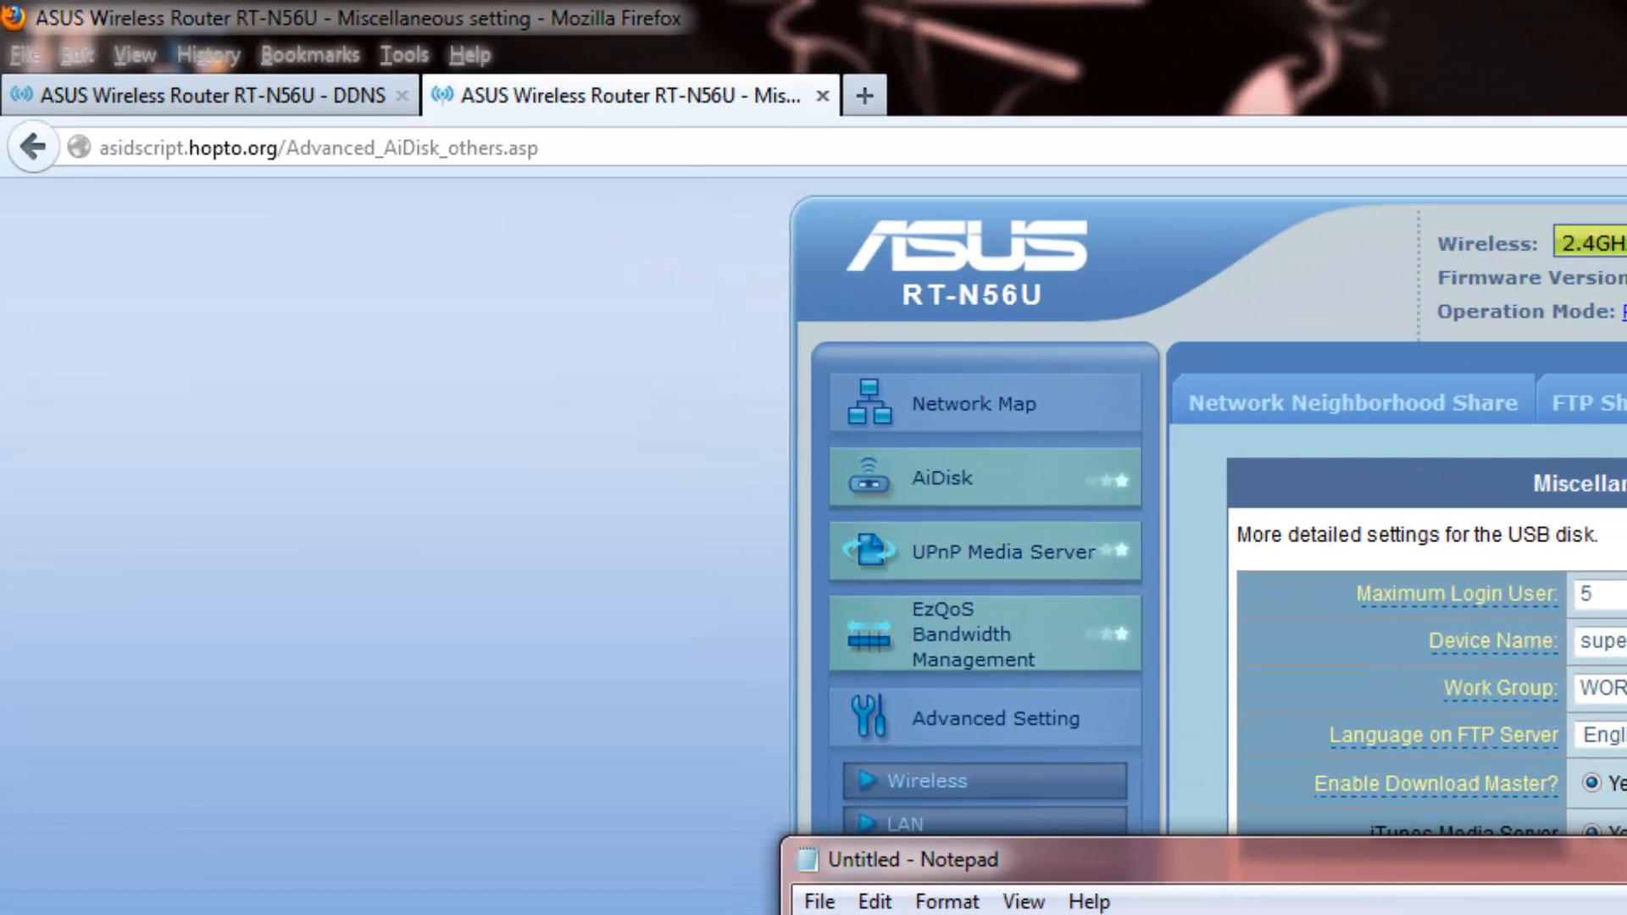
Load the router's FTP address in a new tab, see the AiDisk_a1 folder, then close the tab
left_click(864, 94)
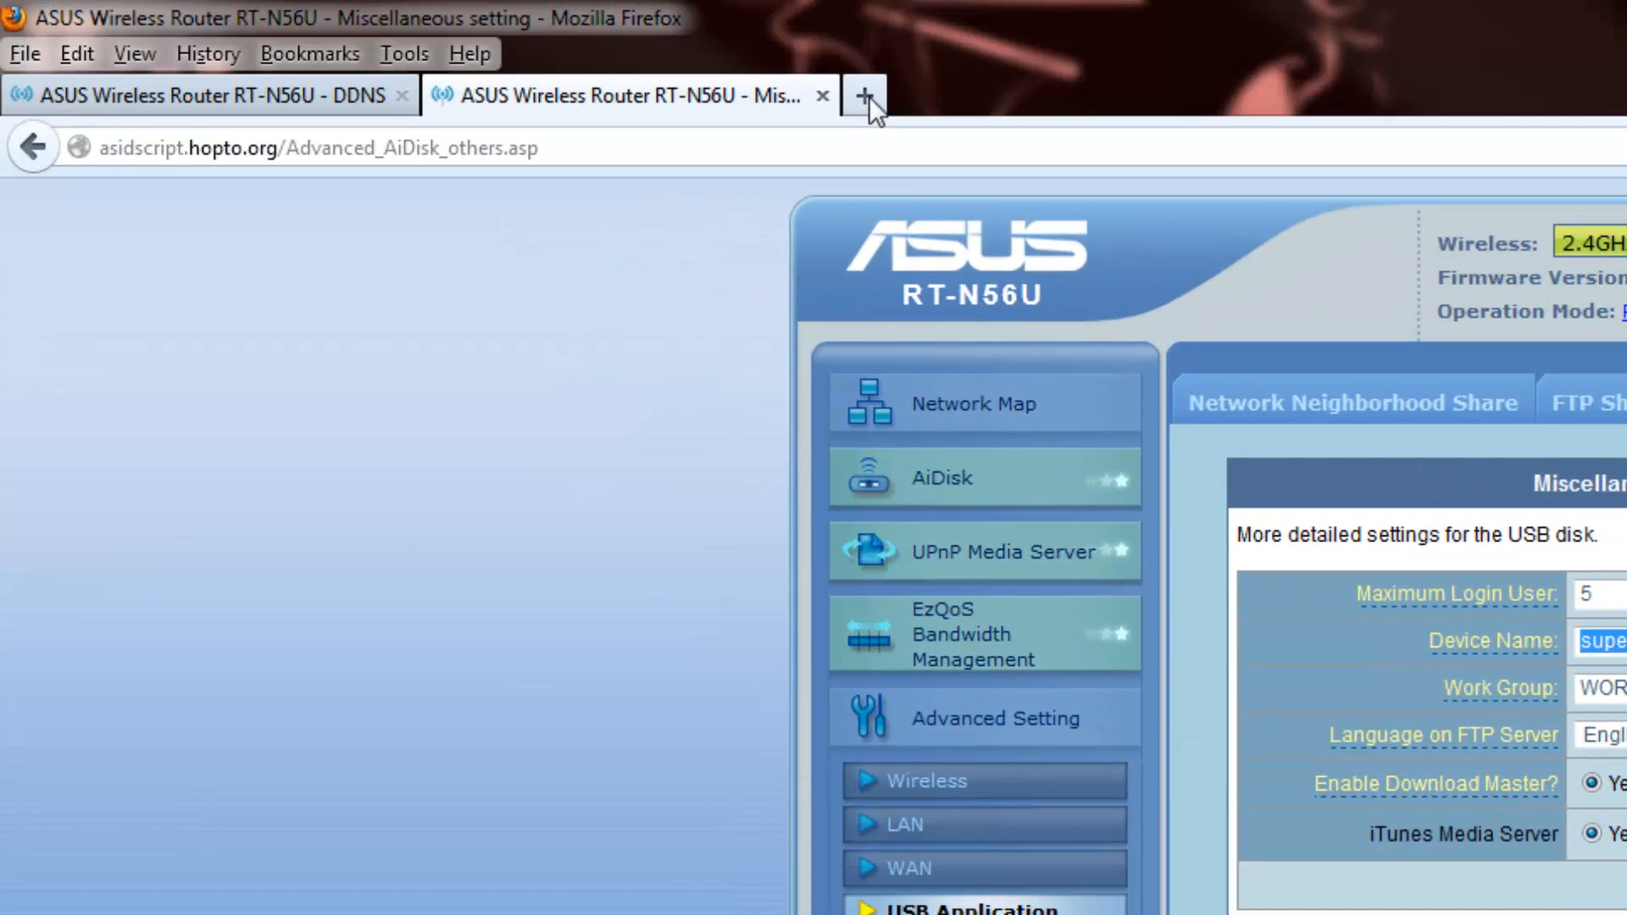
type("v")
key("BackSpace")
type("ftp://asidasusftpkey.asuscomm.com")
key("Return")
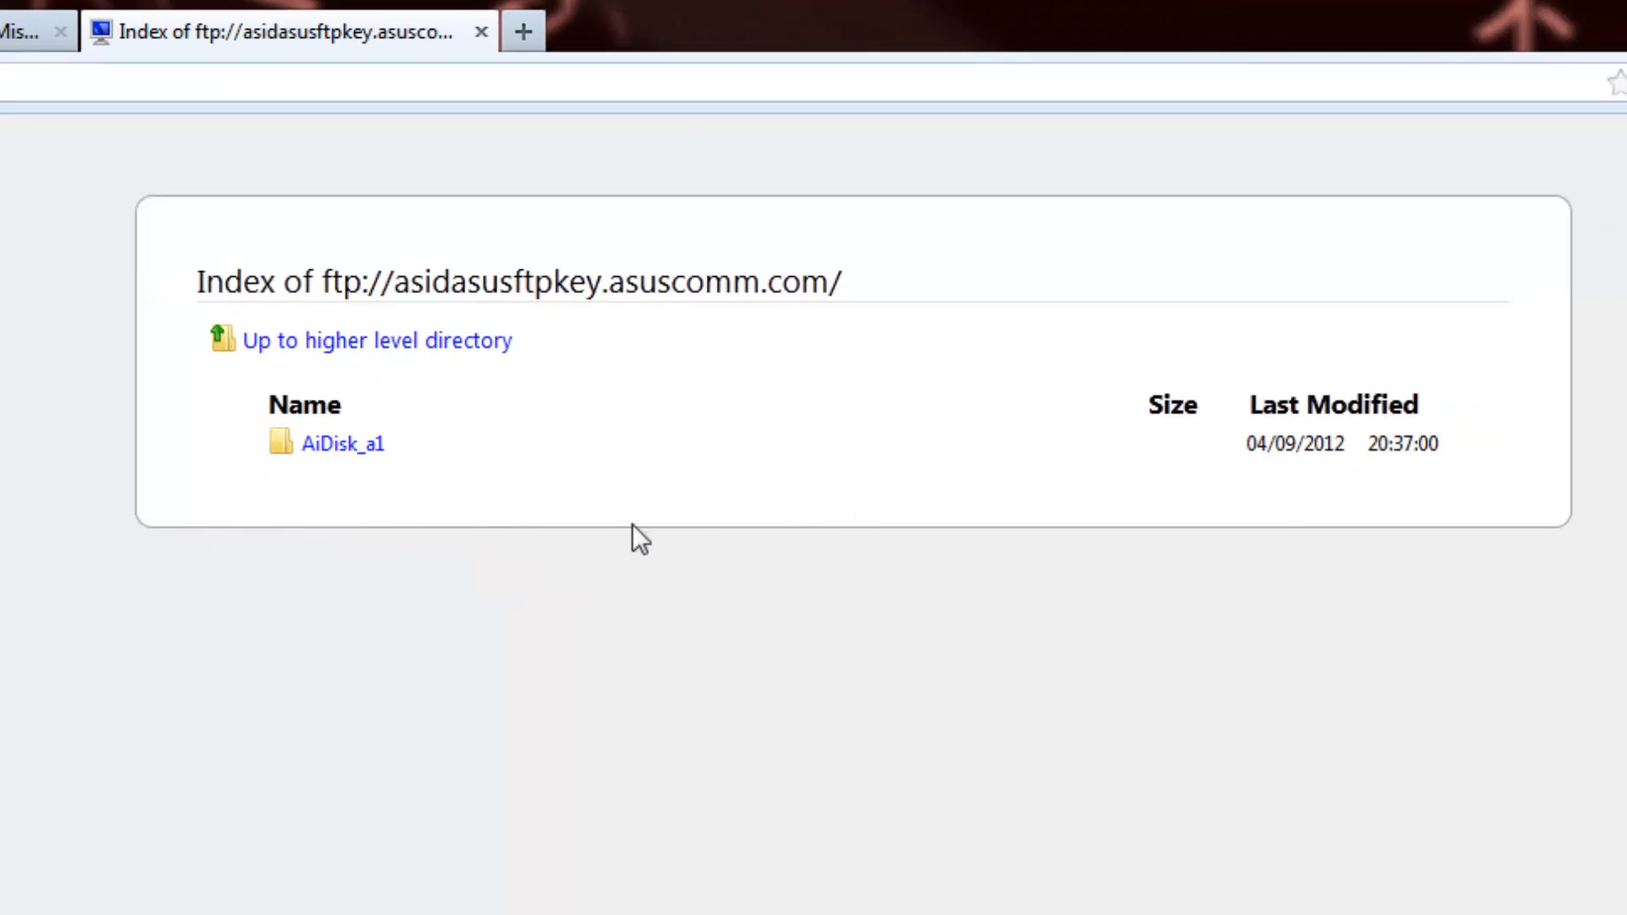
left_click(482, 32)
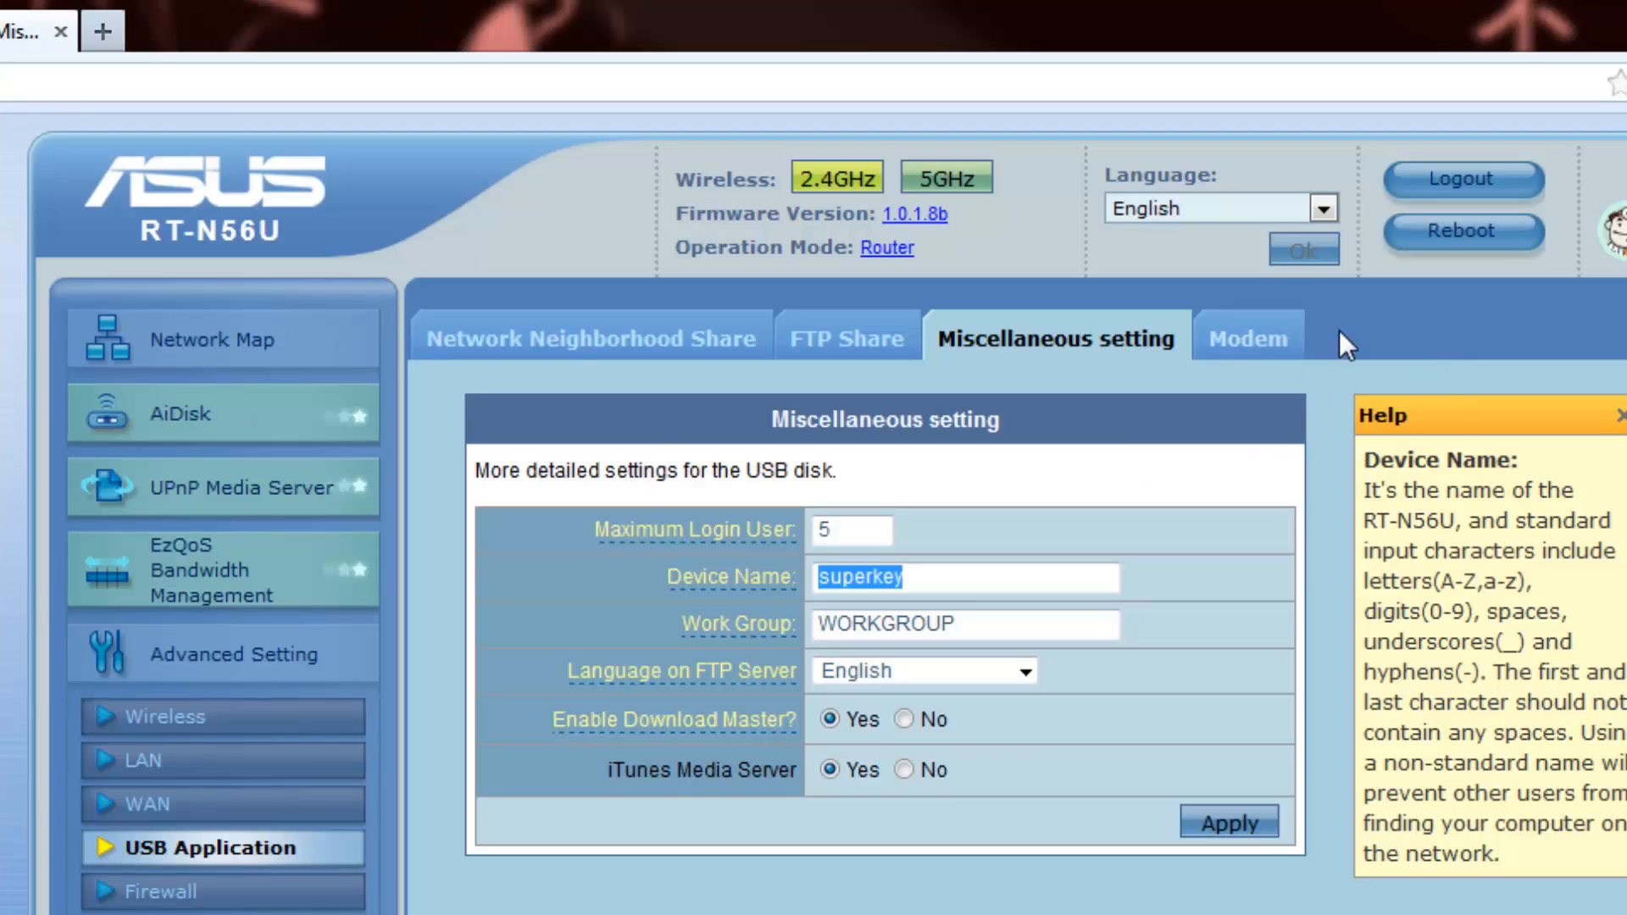
View the router's FTP Share account and folder permissions, and reload the page
left_click(855, 342)
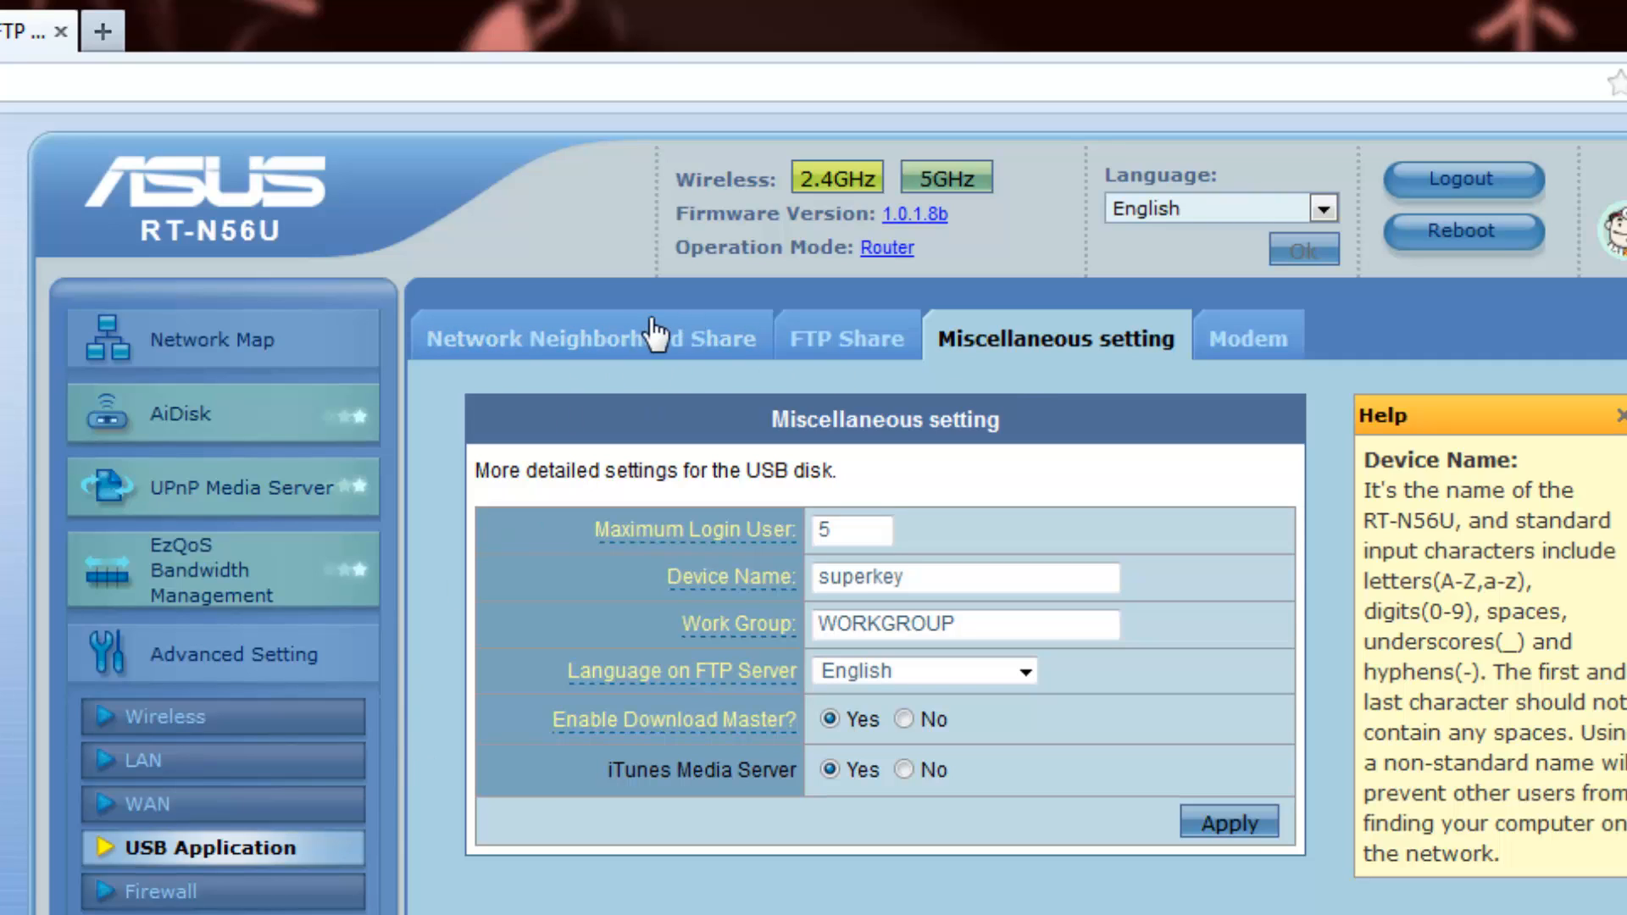
left_click(845, 342)
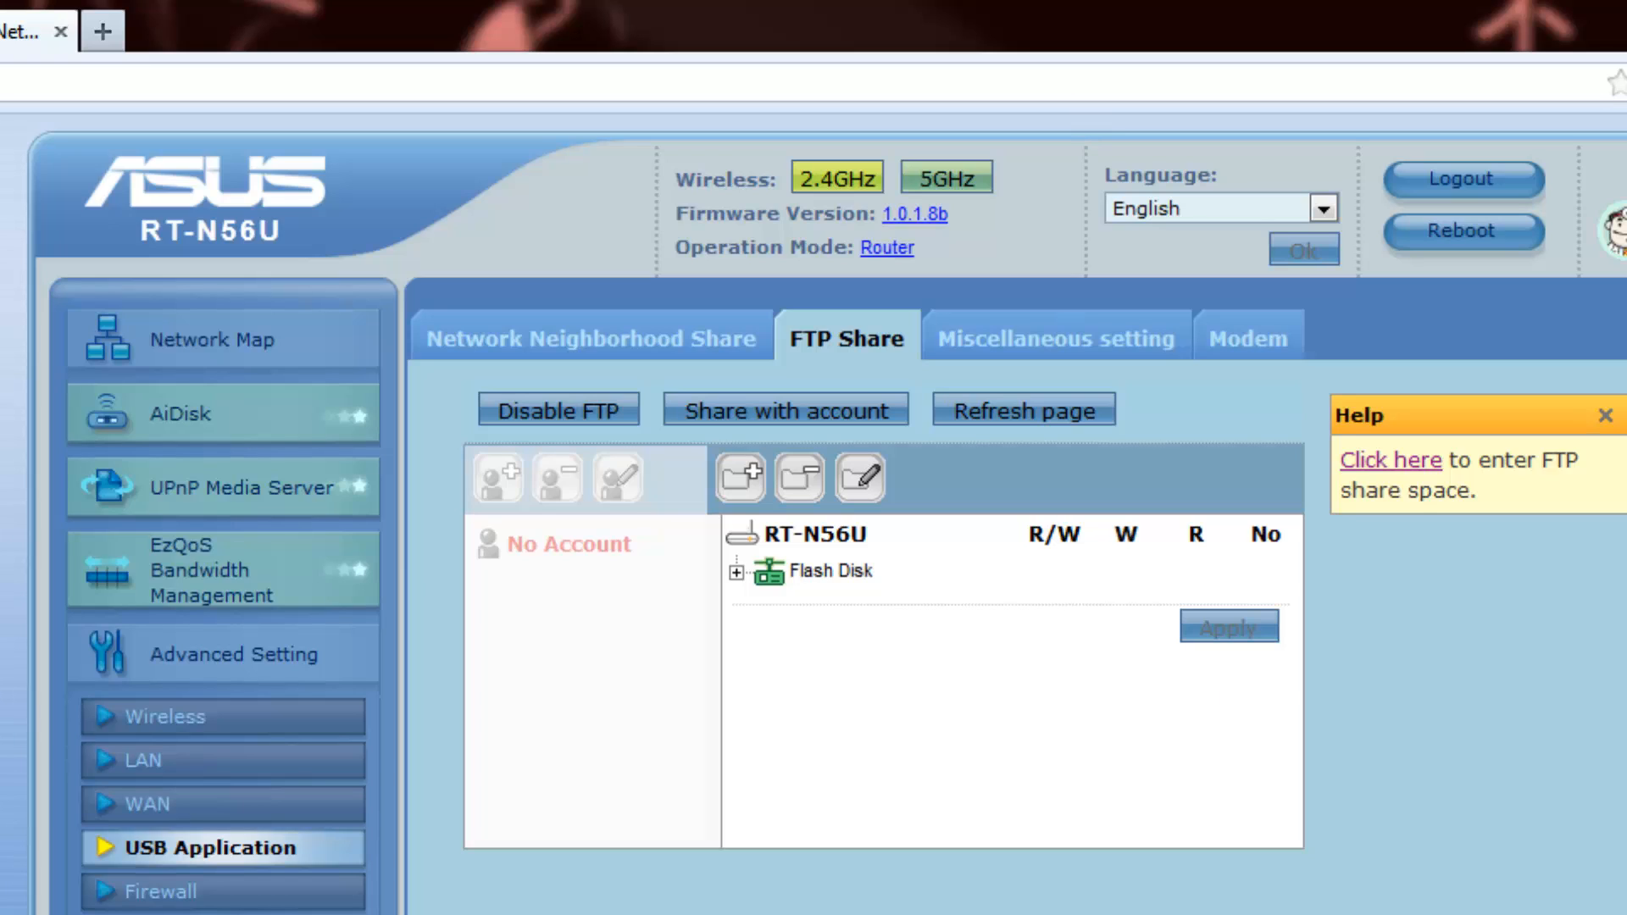
key("F5")
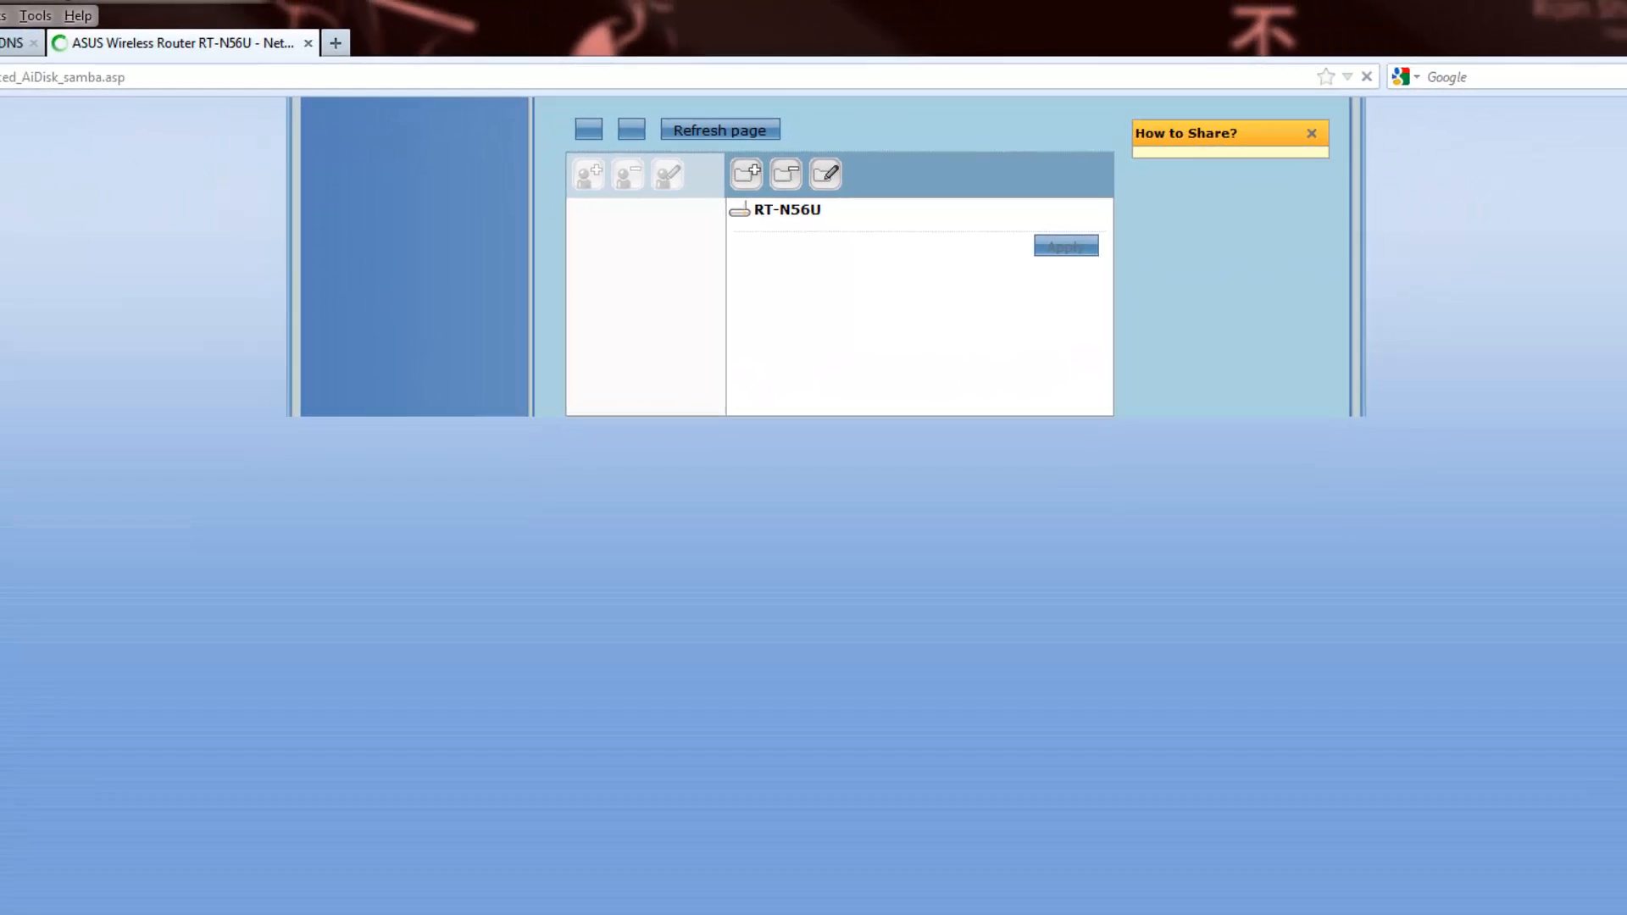
Close Firefox with both its tabs, then close the Notepad notes
left_click(1604, 7)
key("Return")
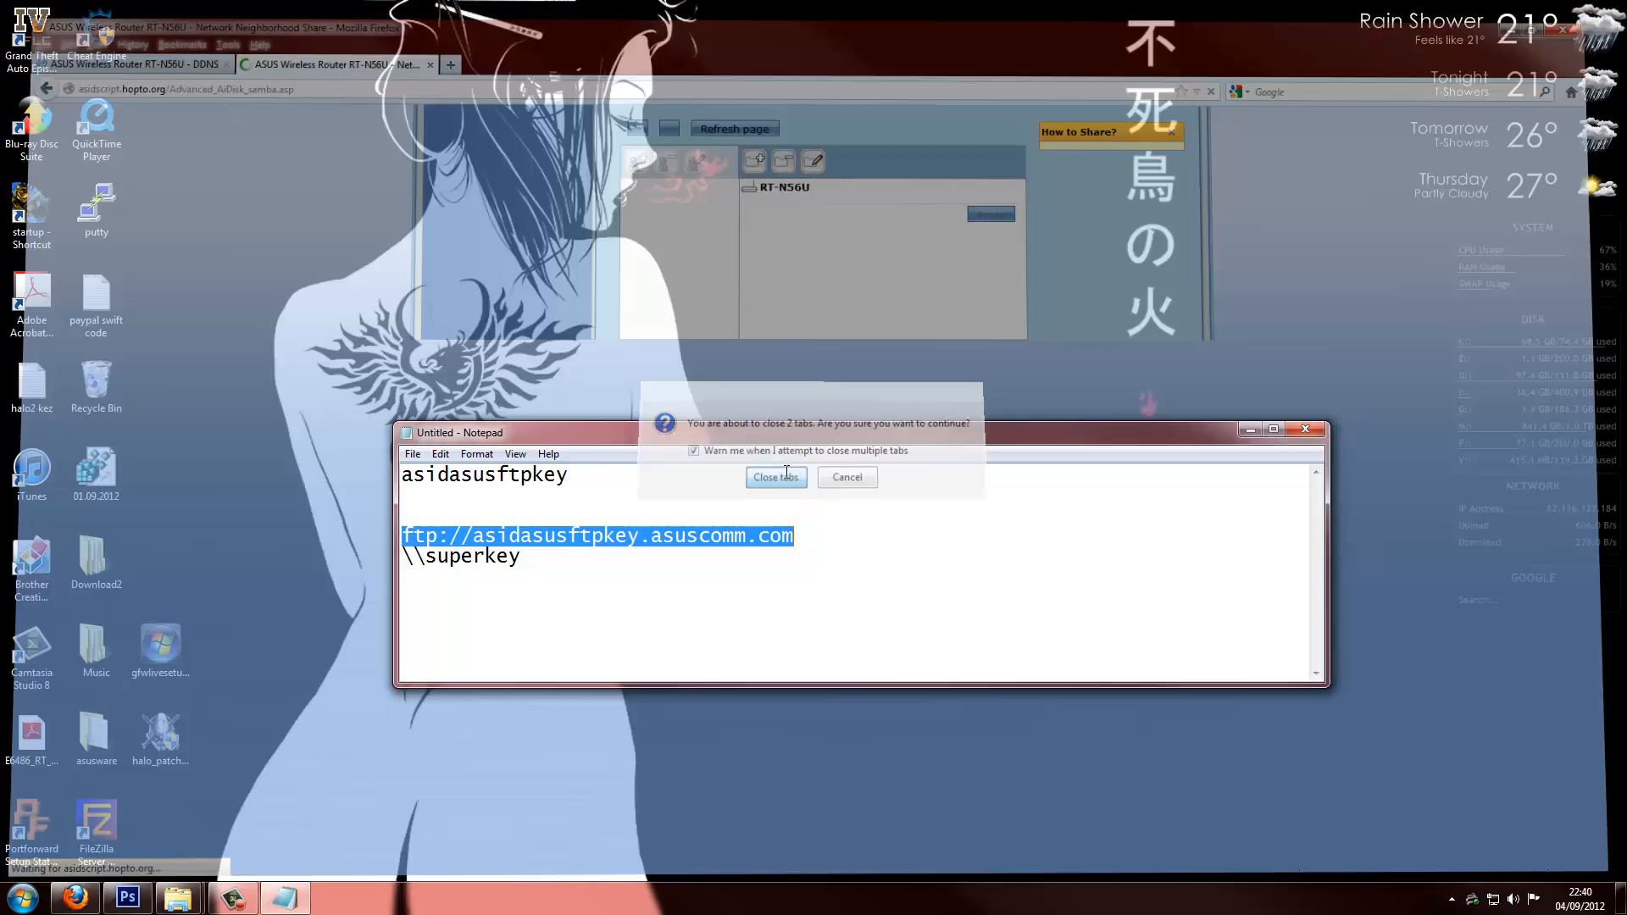
left_click(1314, 433)
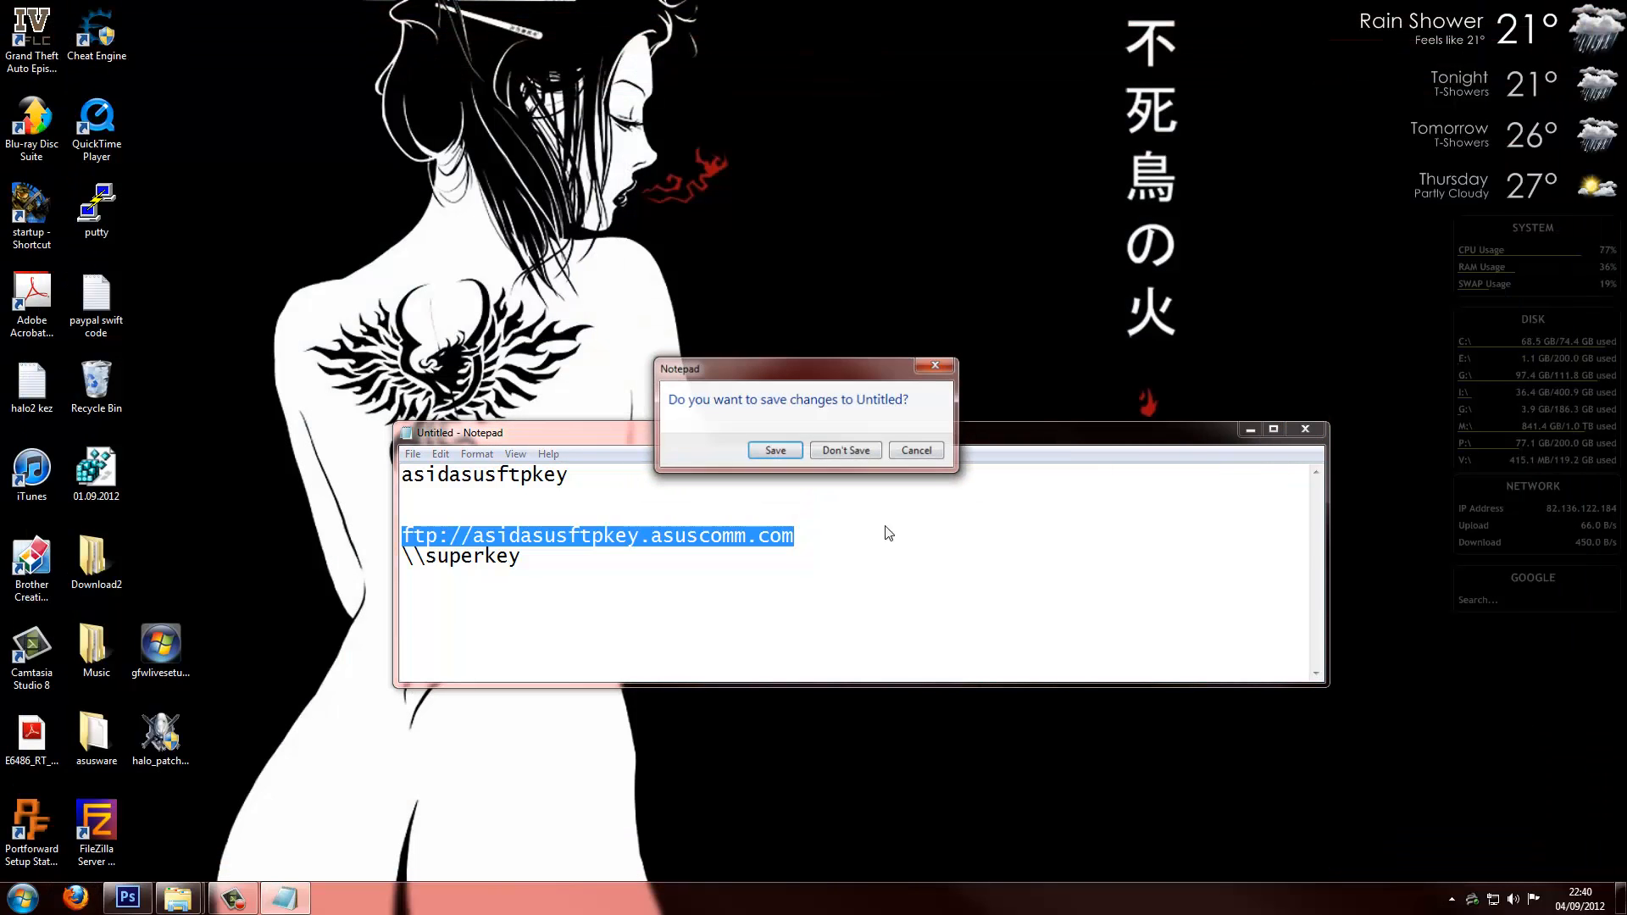
Discard the notes, Google FILEZILLA in Firefox, view filezilla-project.org, then close the browser
left_click(857, 454)
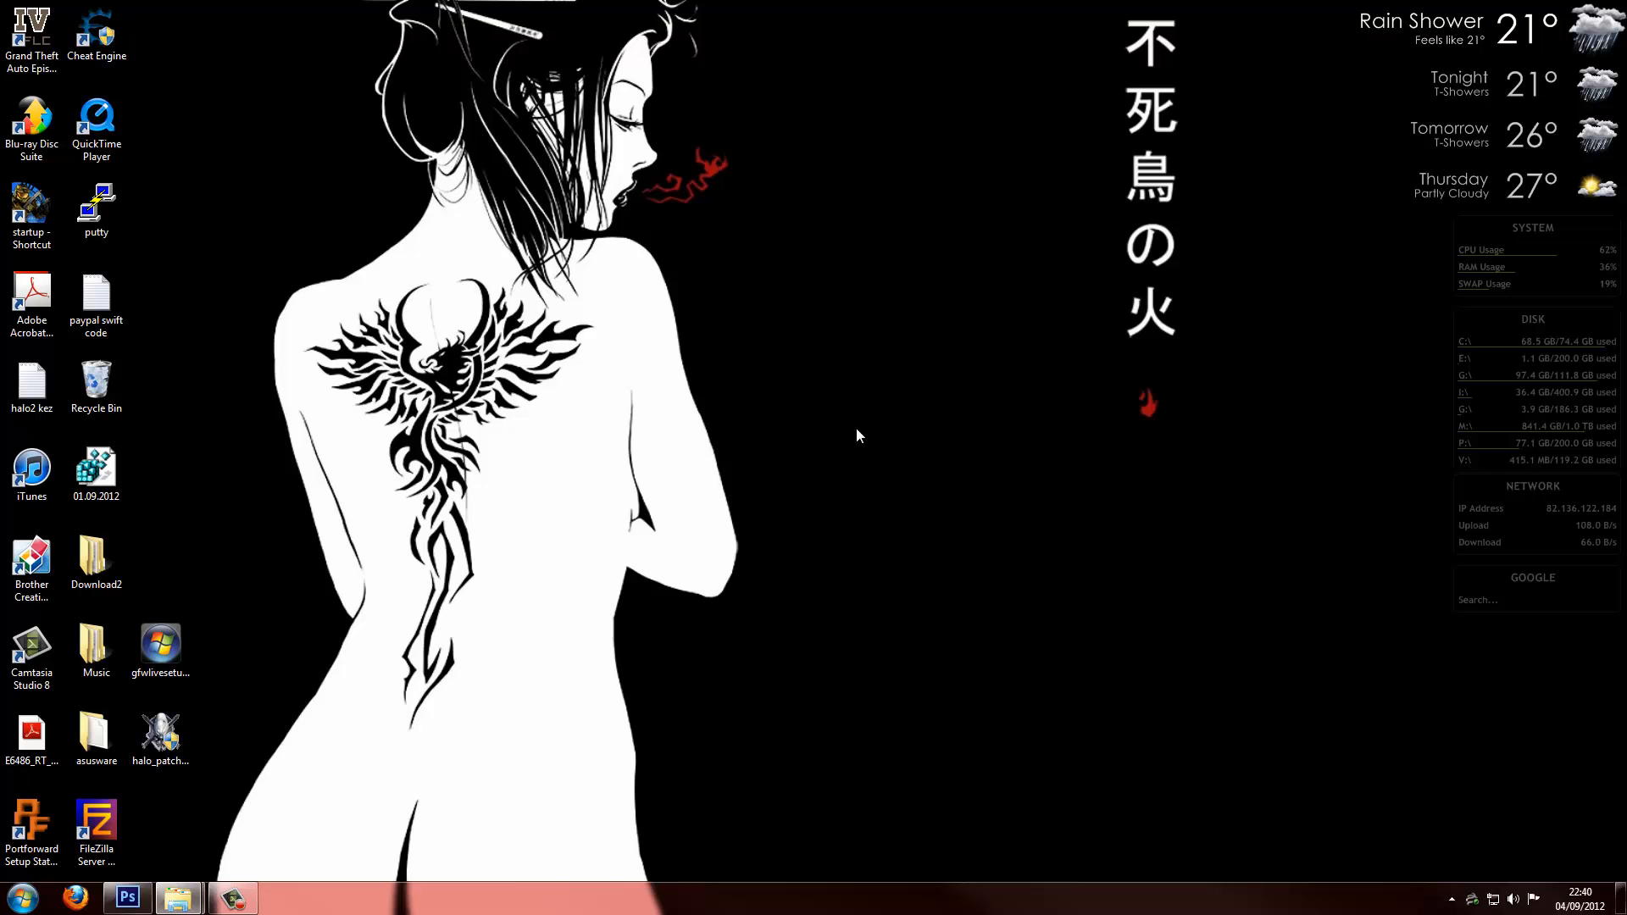
left_click(75, 897)
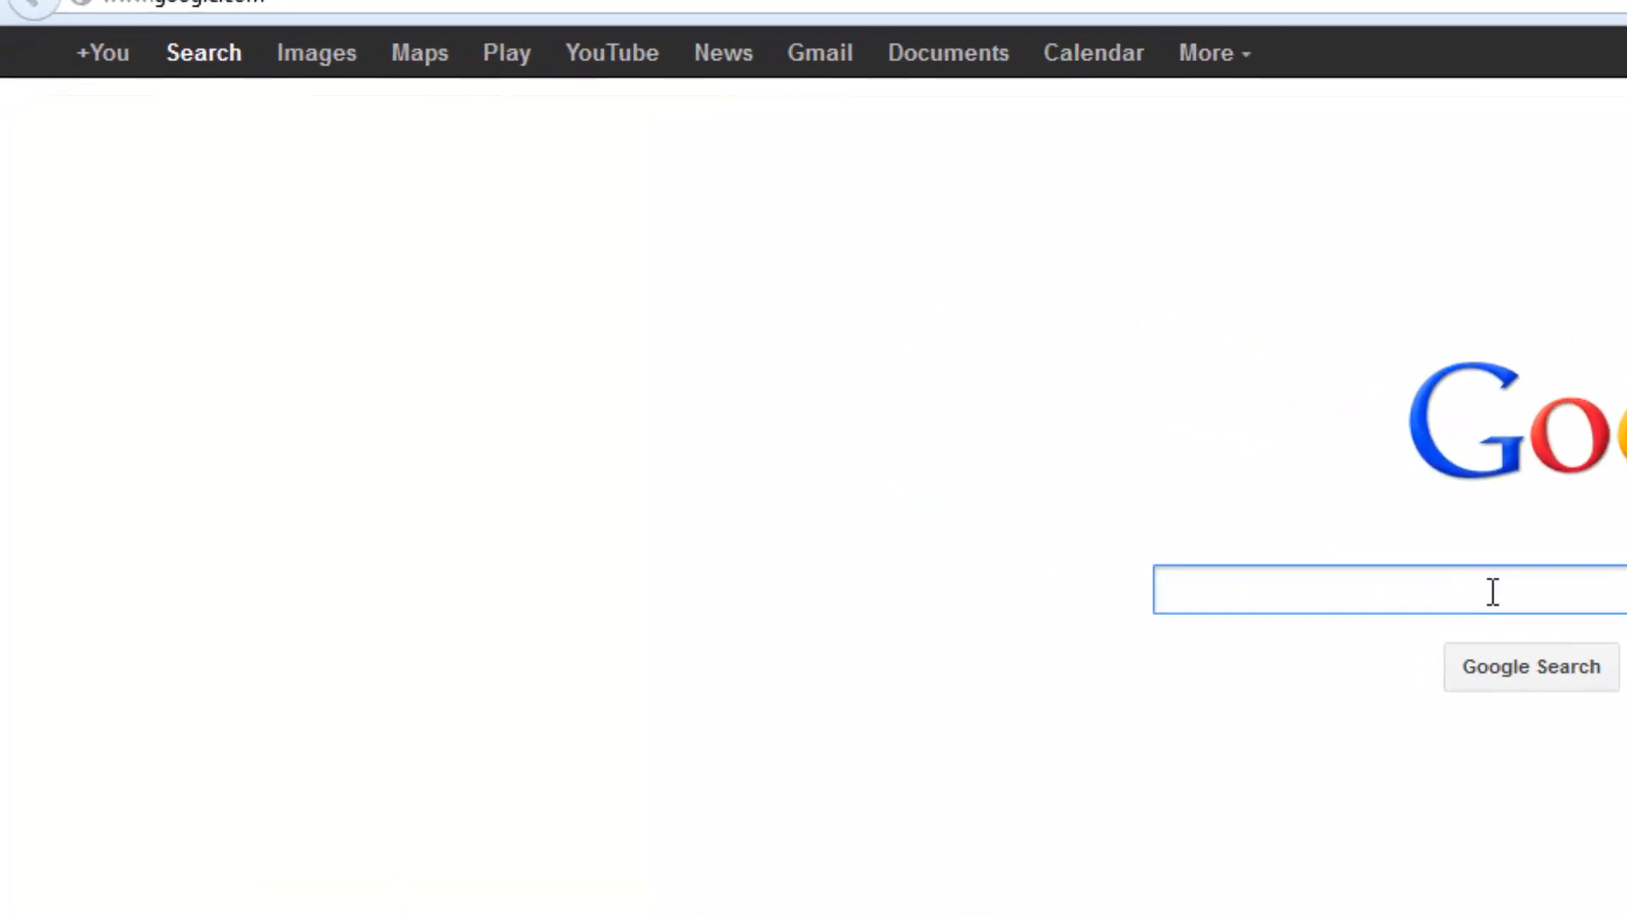
type("FILEZA")
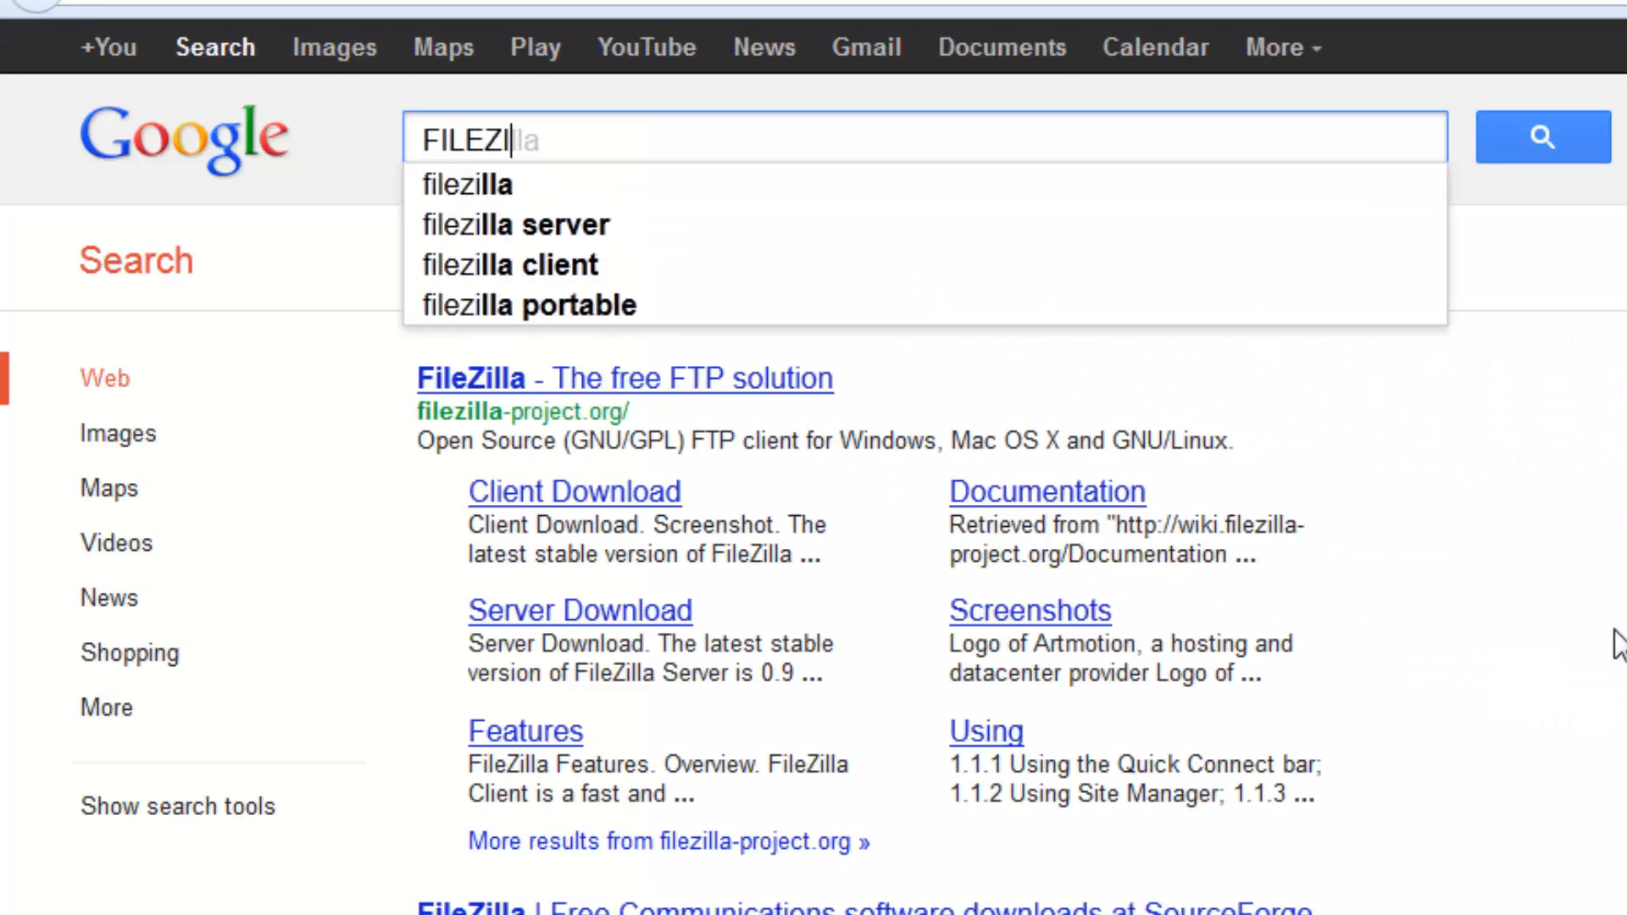
key("BackSpace")
type("ILLA")
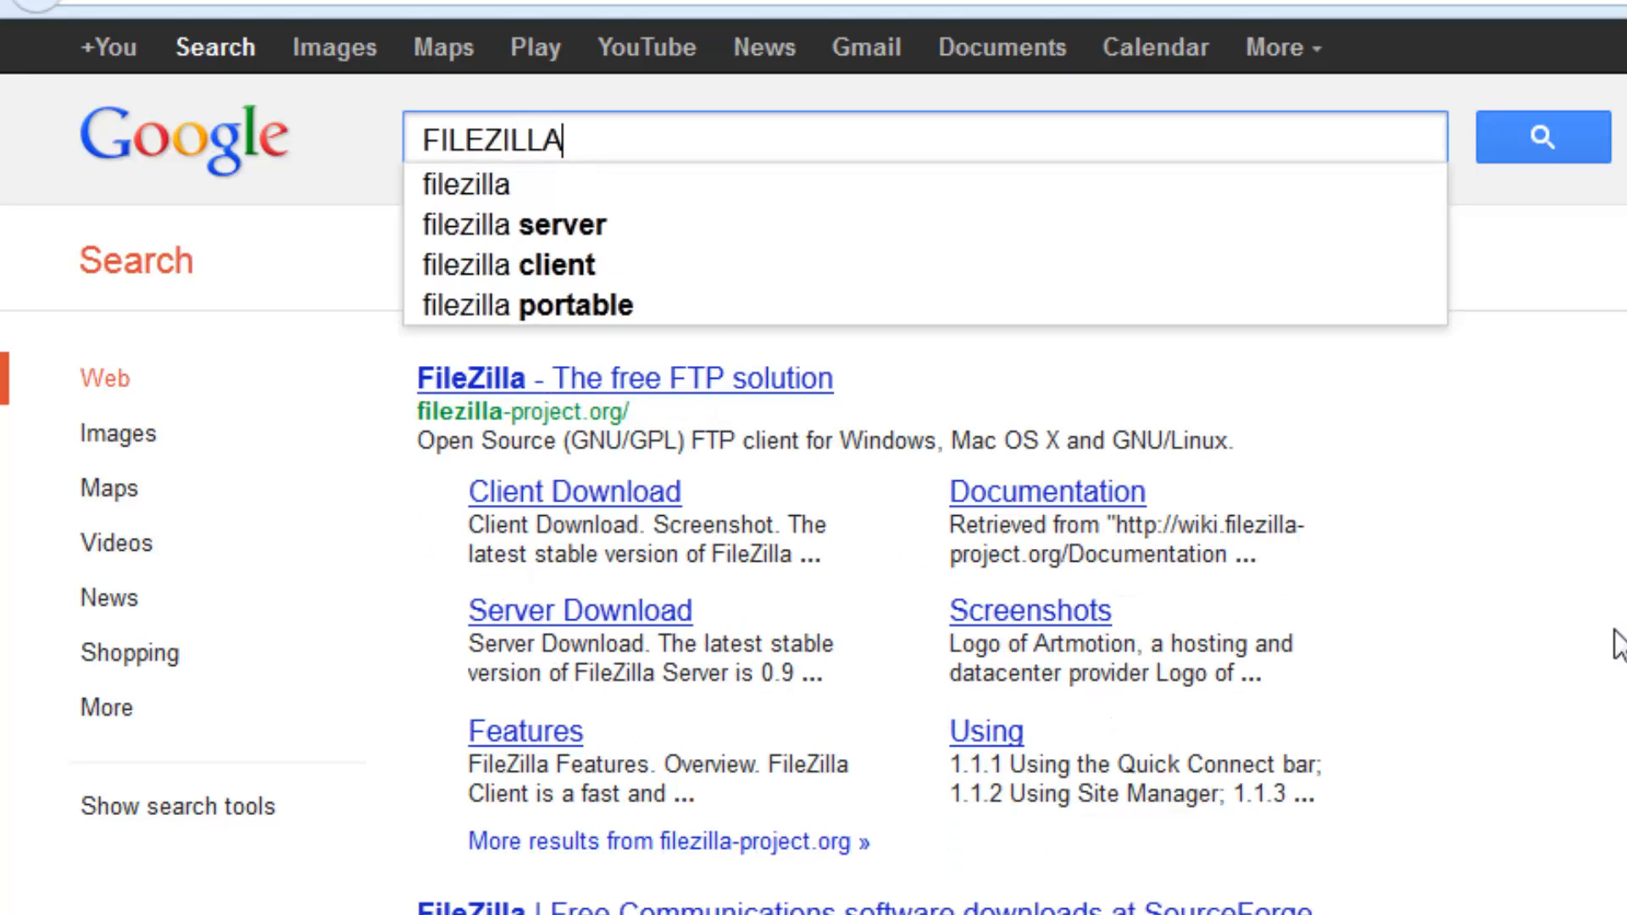
key("Return")
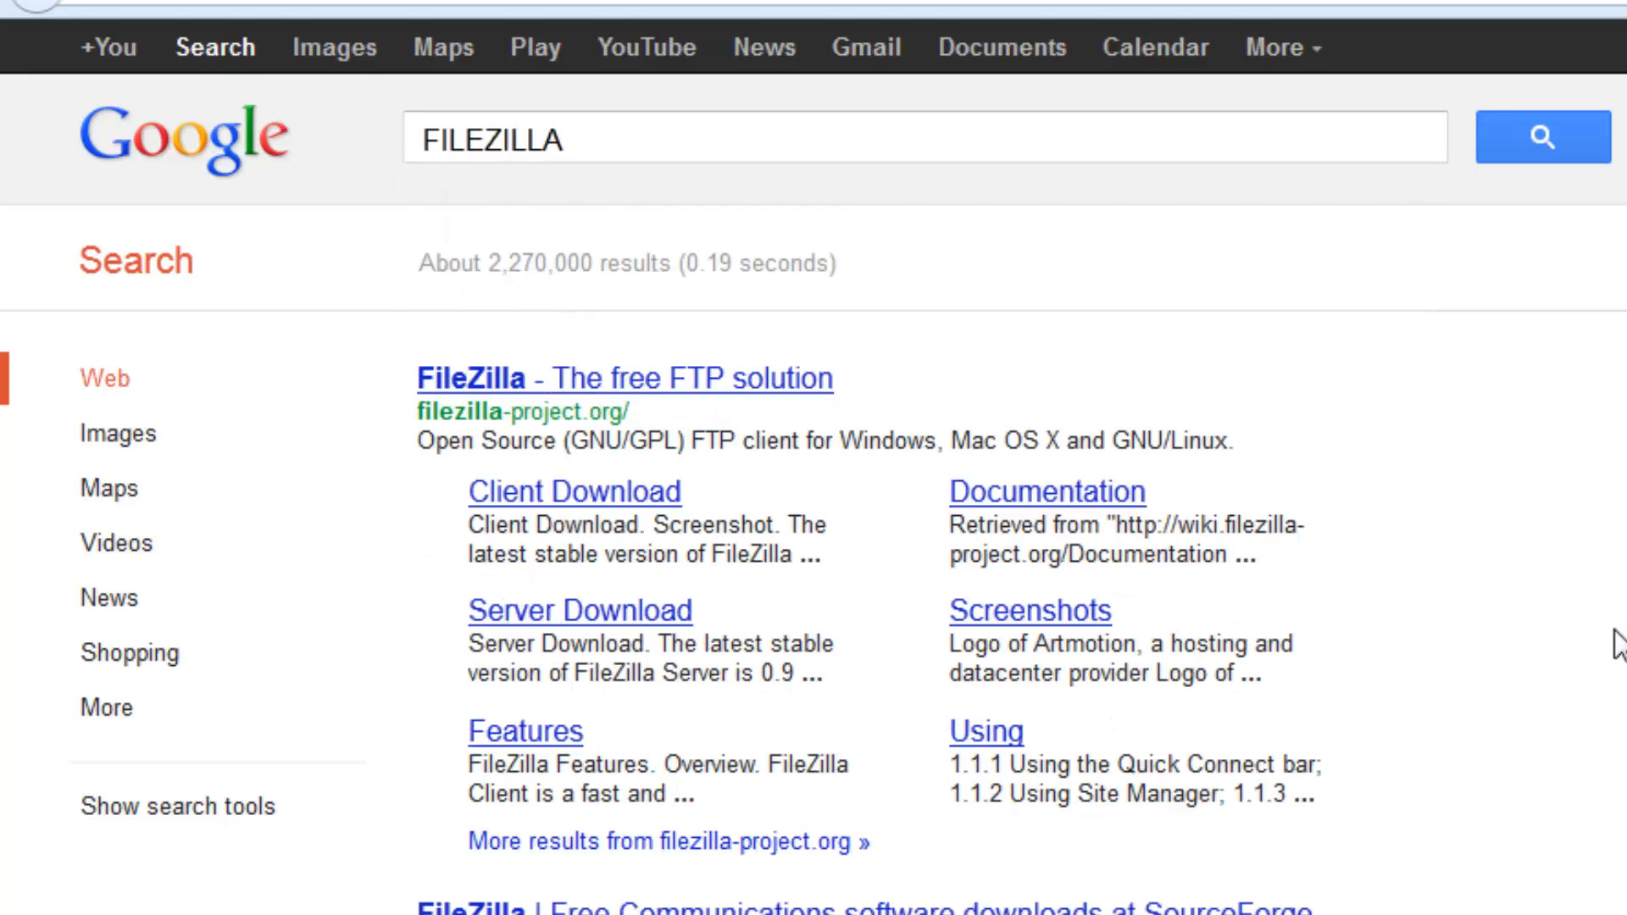
left_click(715, 378)
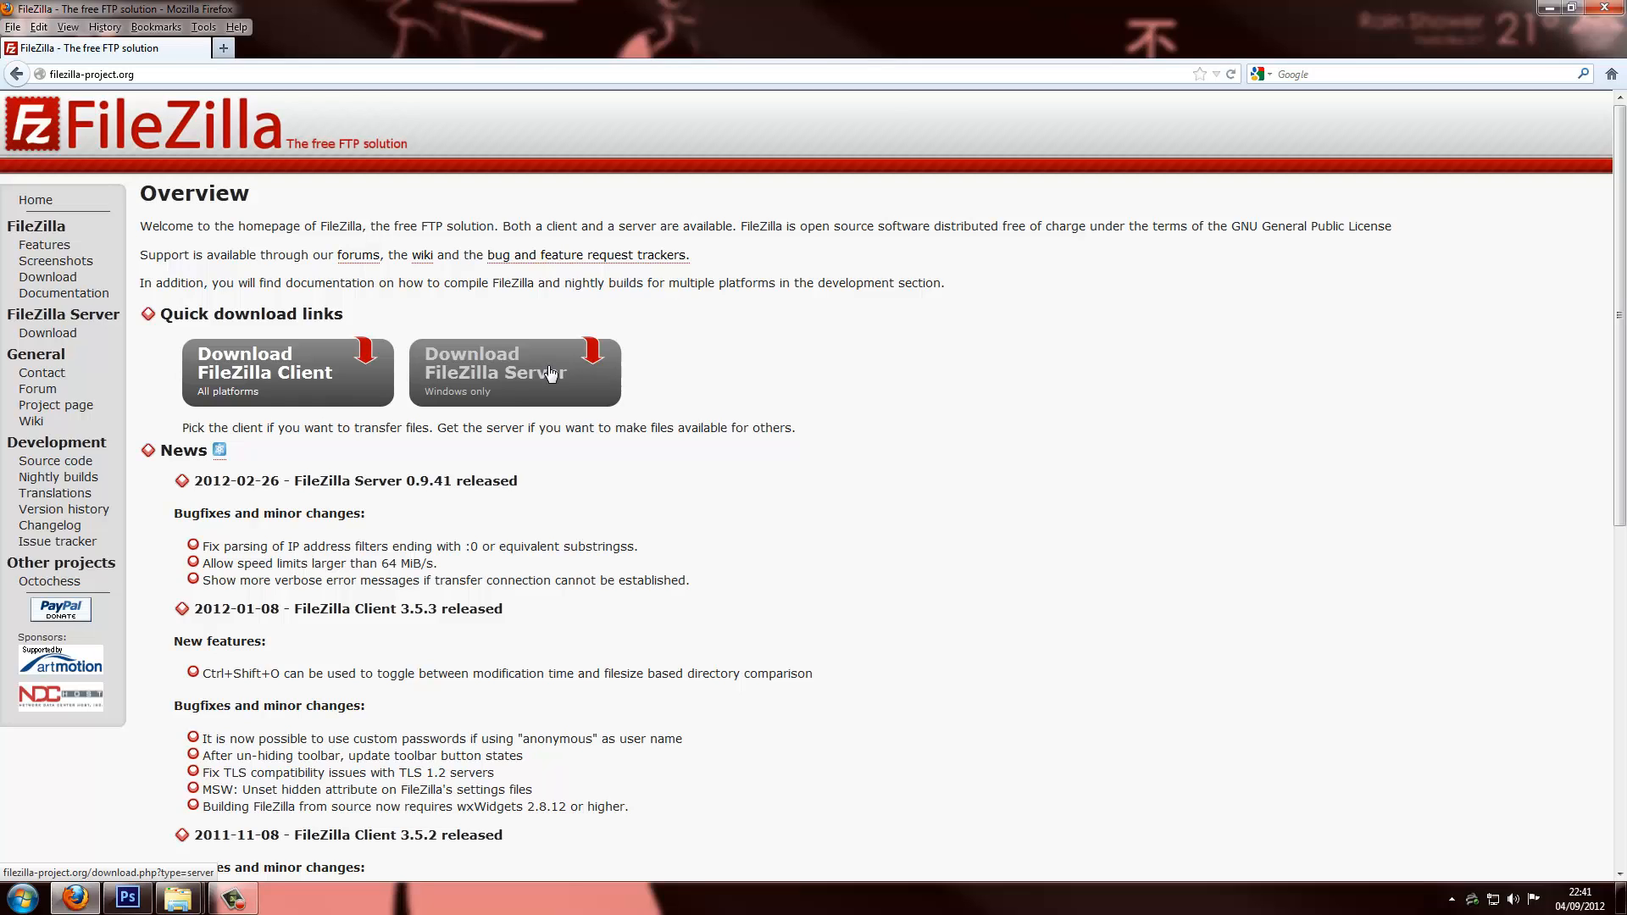
left_click(1605, 9)
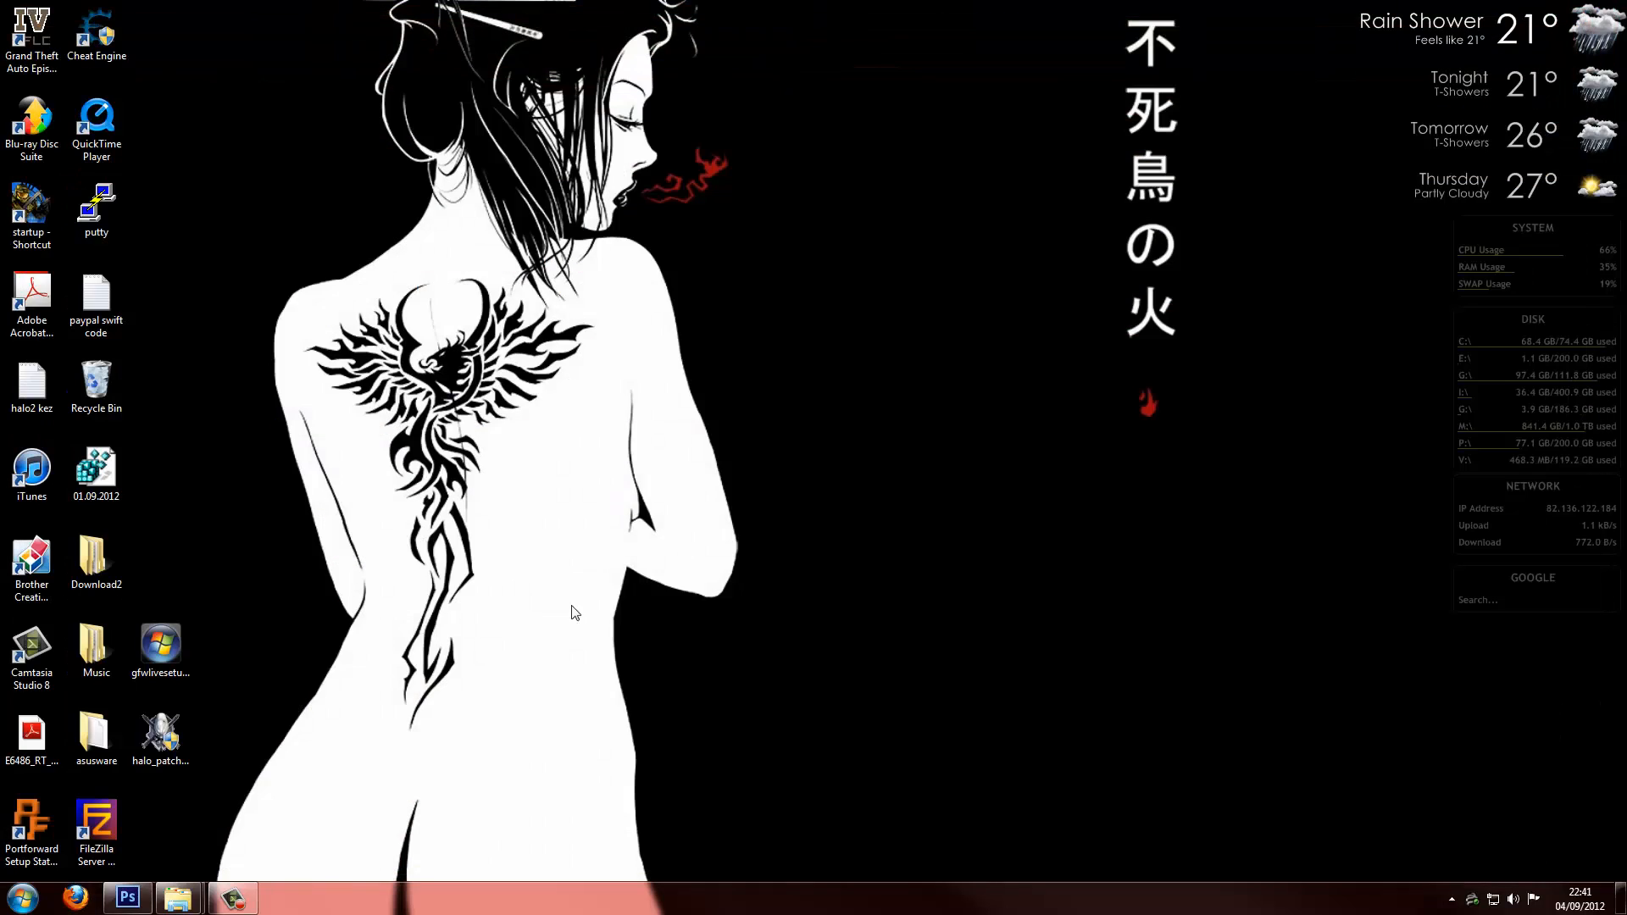
Launch the FileZilla client and FileZilla Server Interface from Start, and maximise the server window
left_click(24, 900)
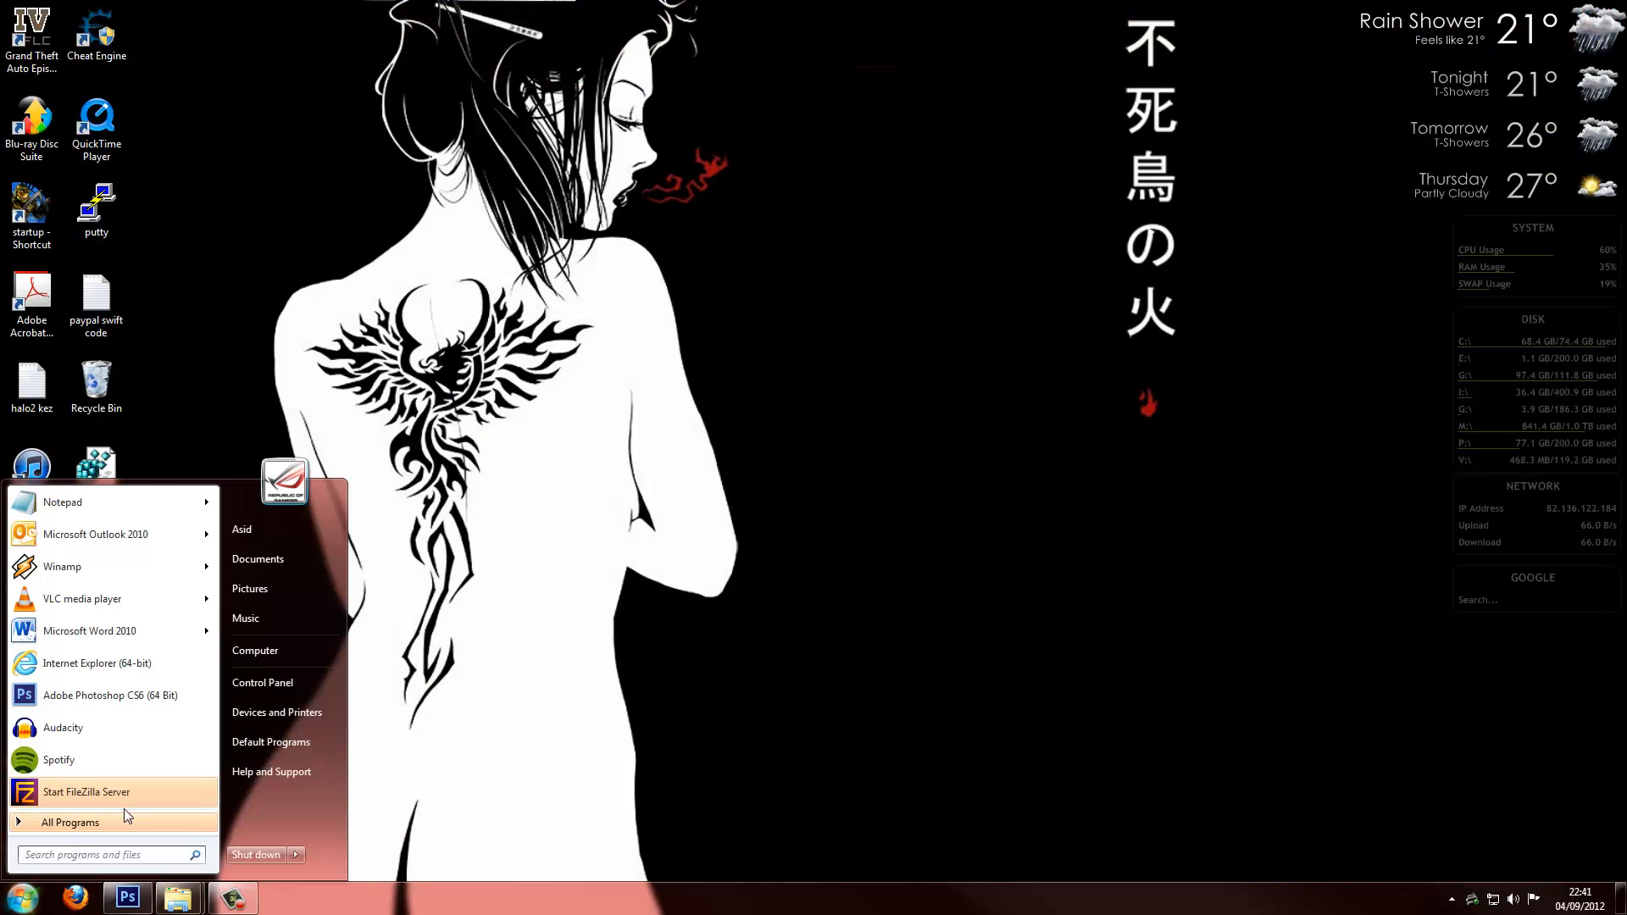
type("FILE")
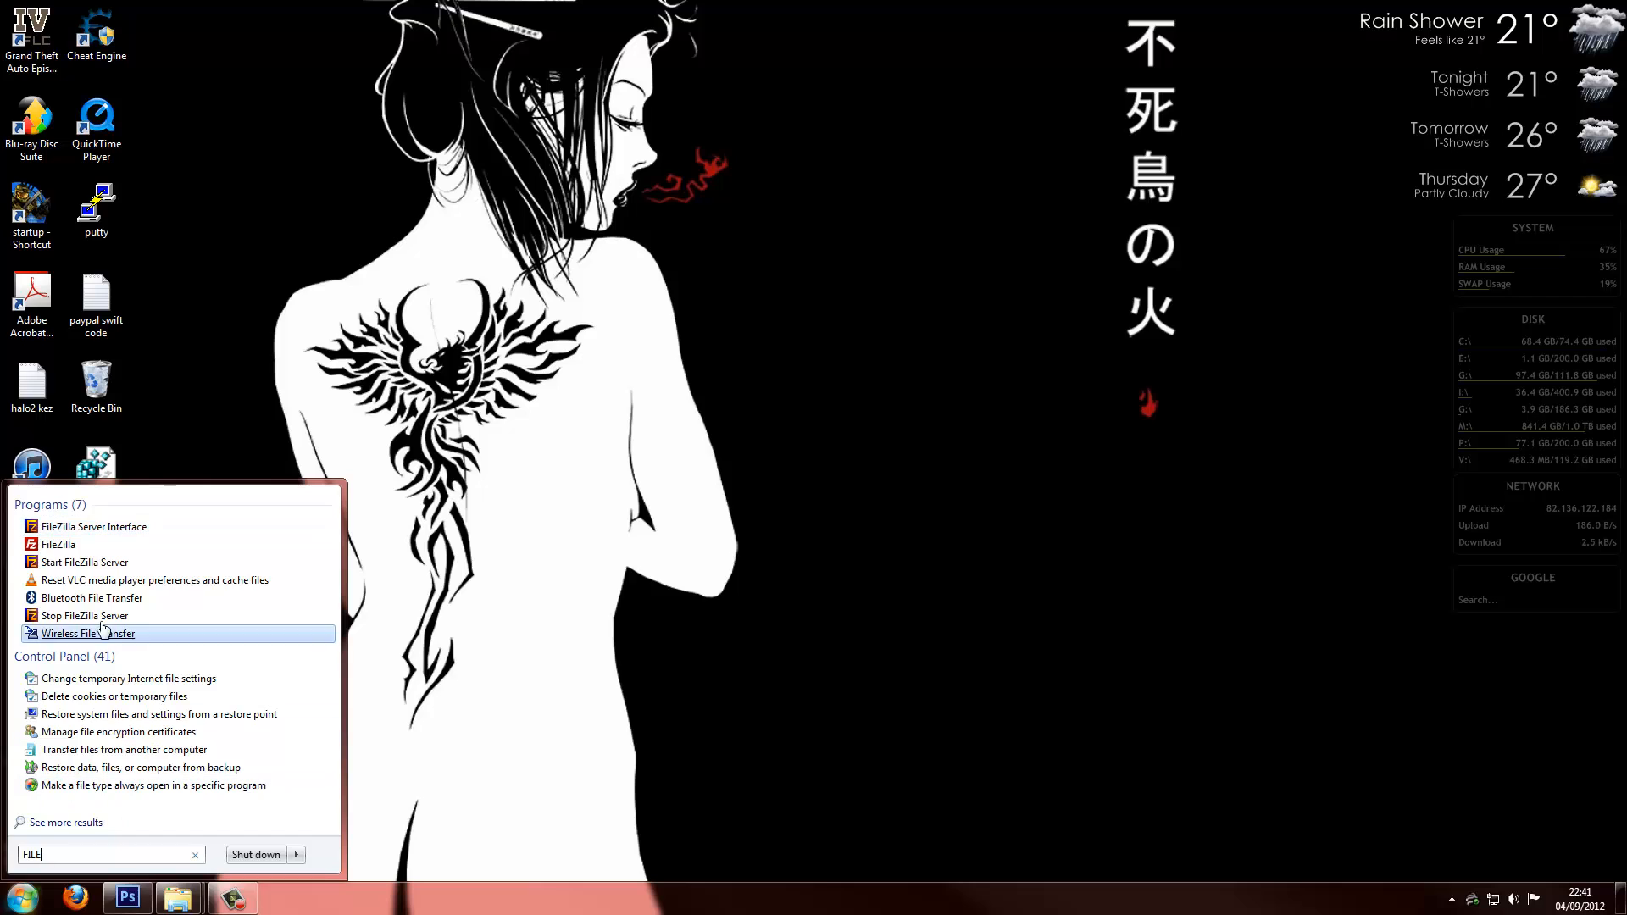
left_click(60, 545)
key("super")
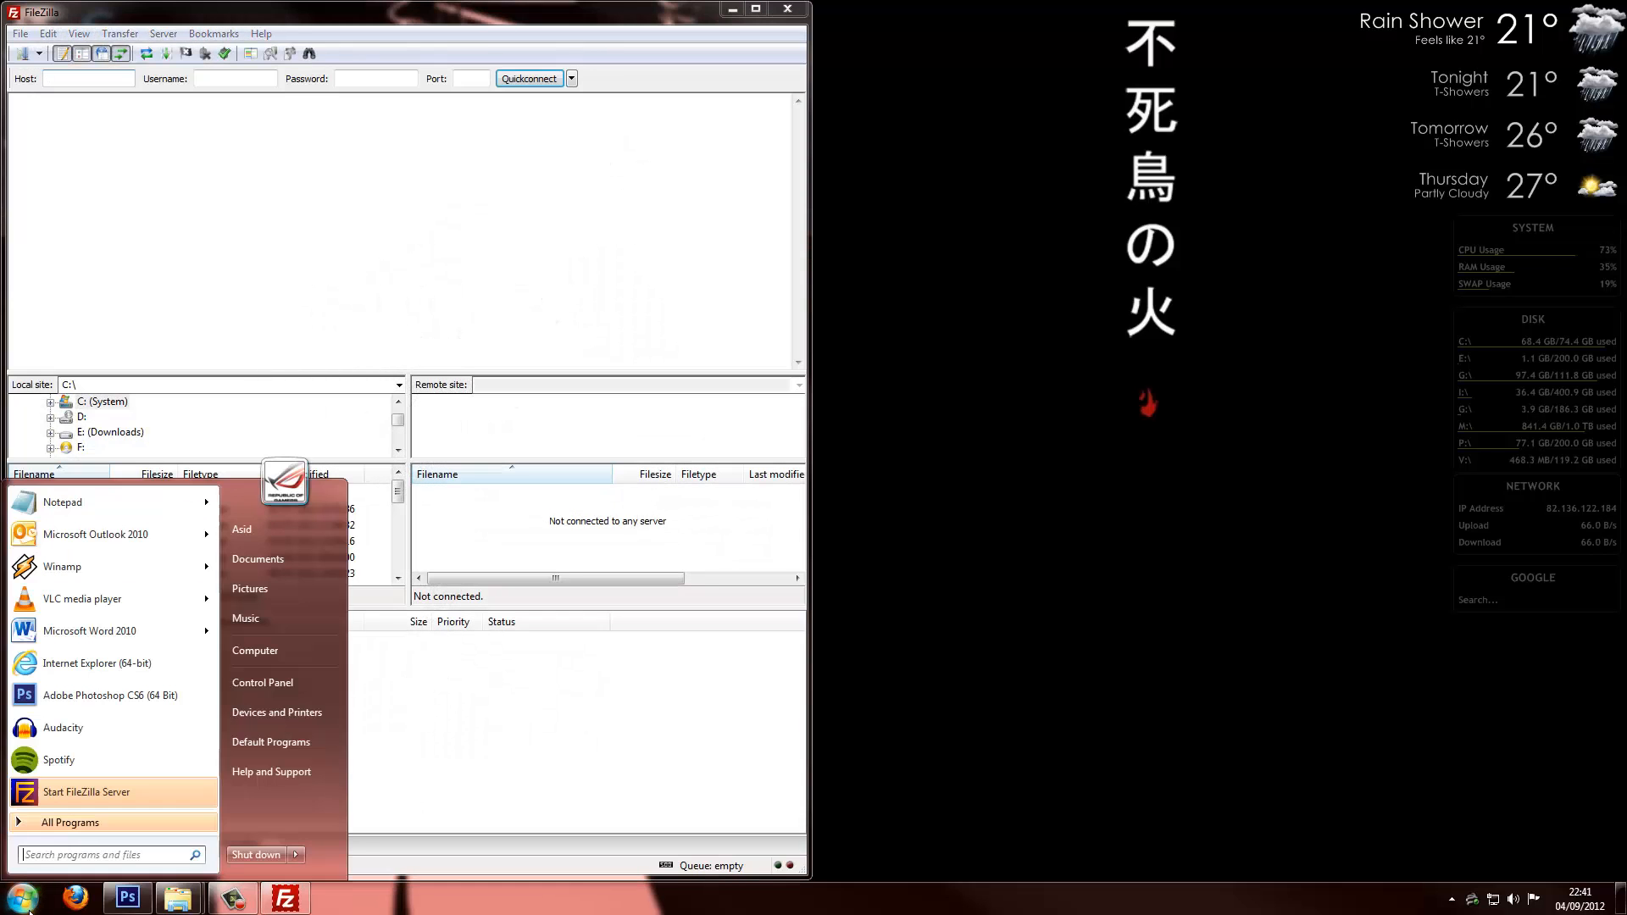
left_click(76, 823)
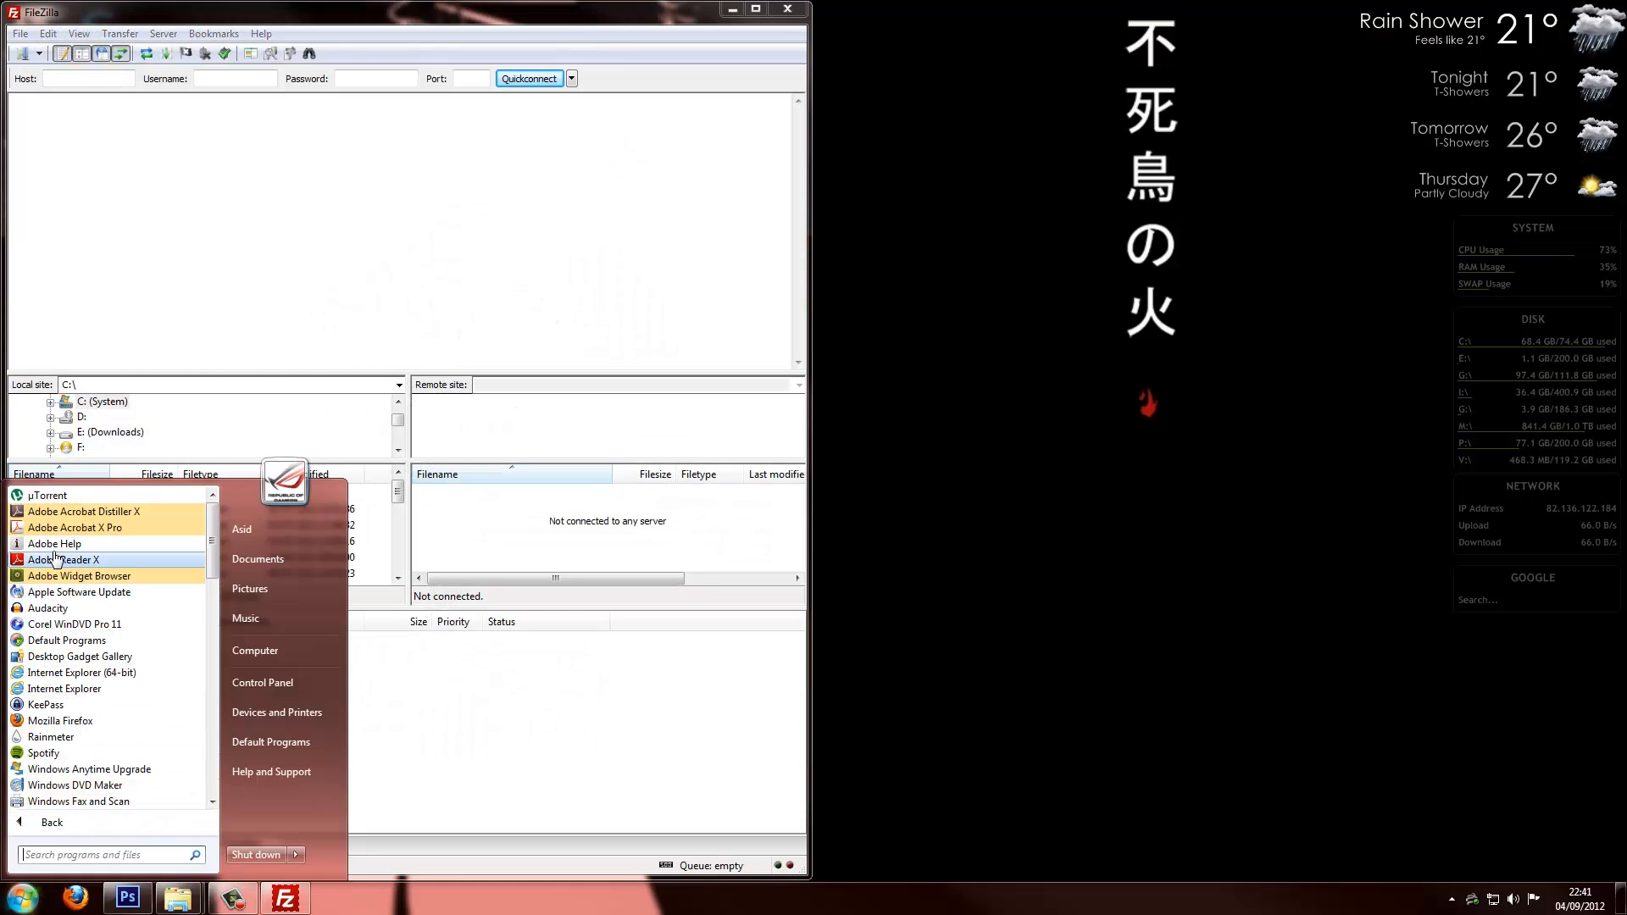
type("FILE")
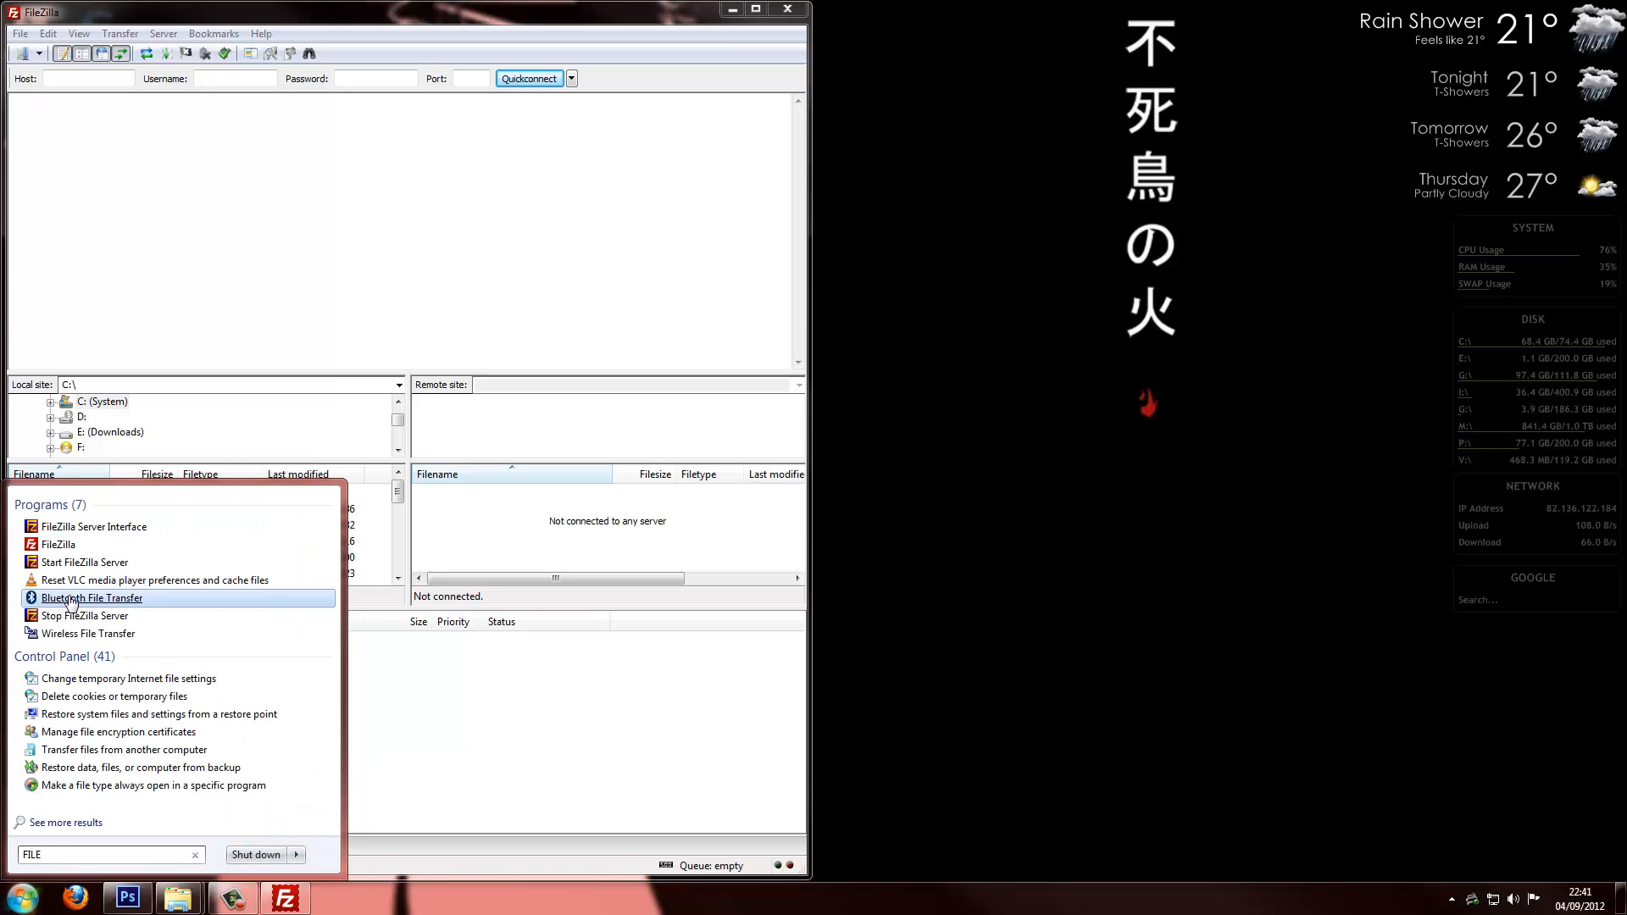
left_click(88, 527)
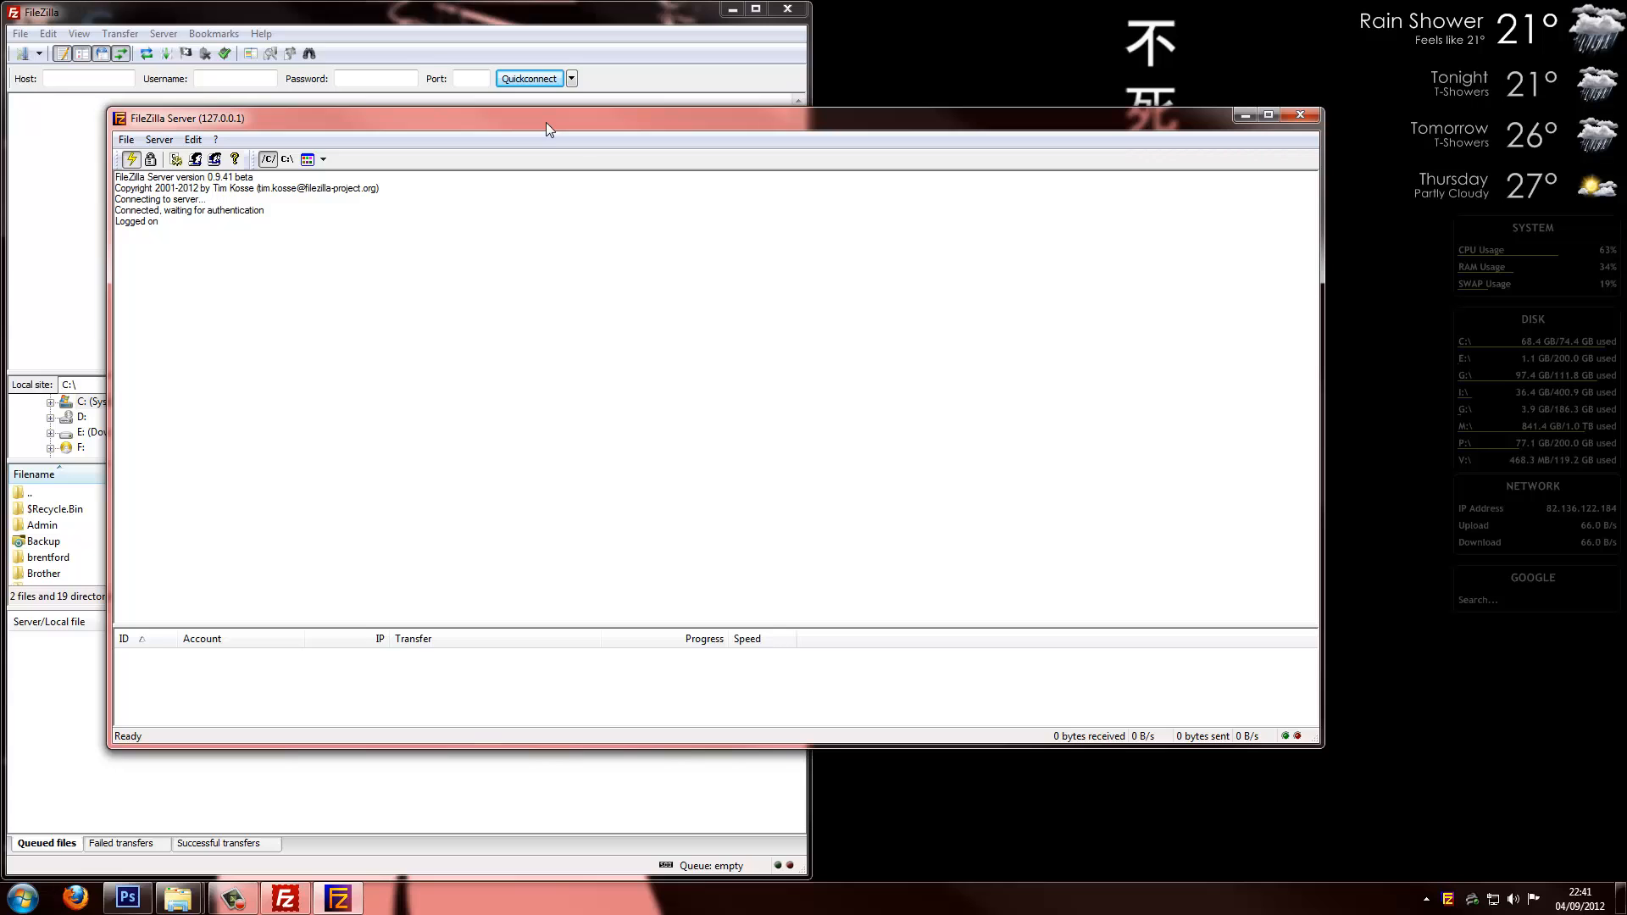
left_click_drag(575, 119, 655, 13)
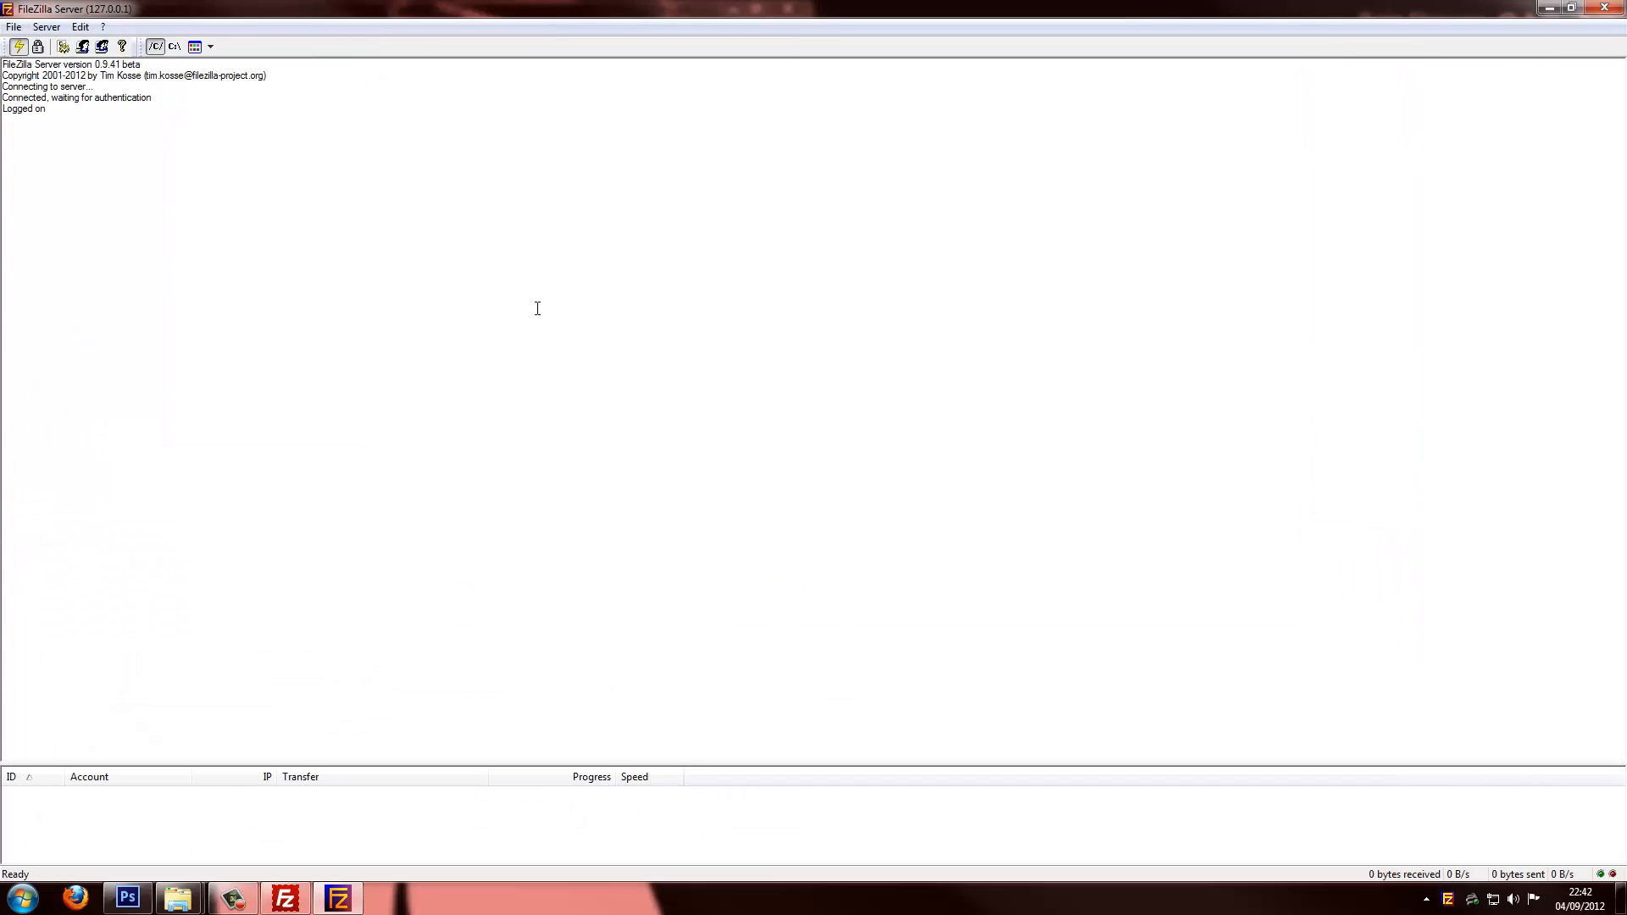
Remove the three user accounts listed in Users and close the dialog
left_click(83, 47)
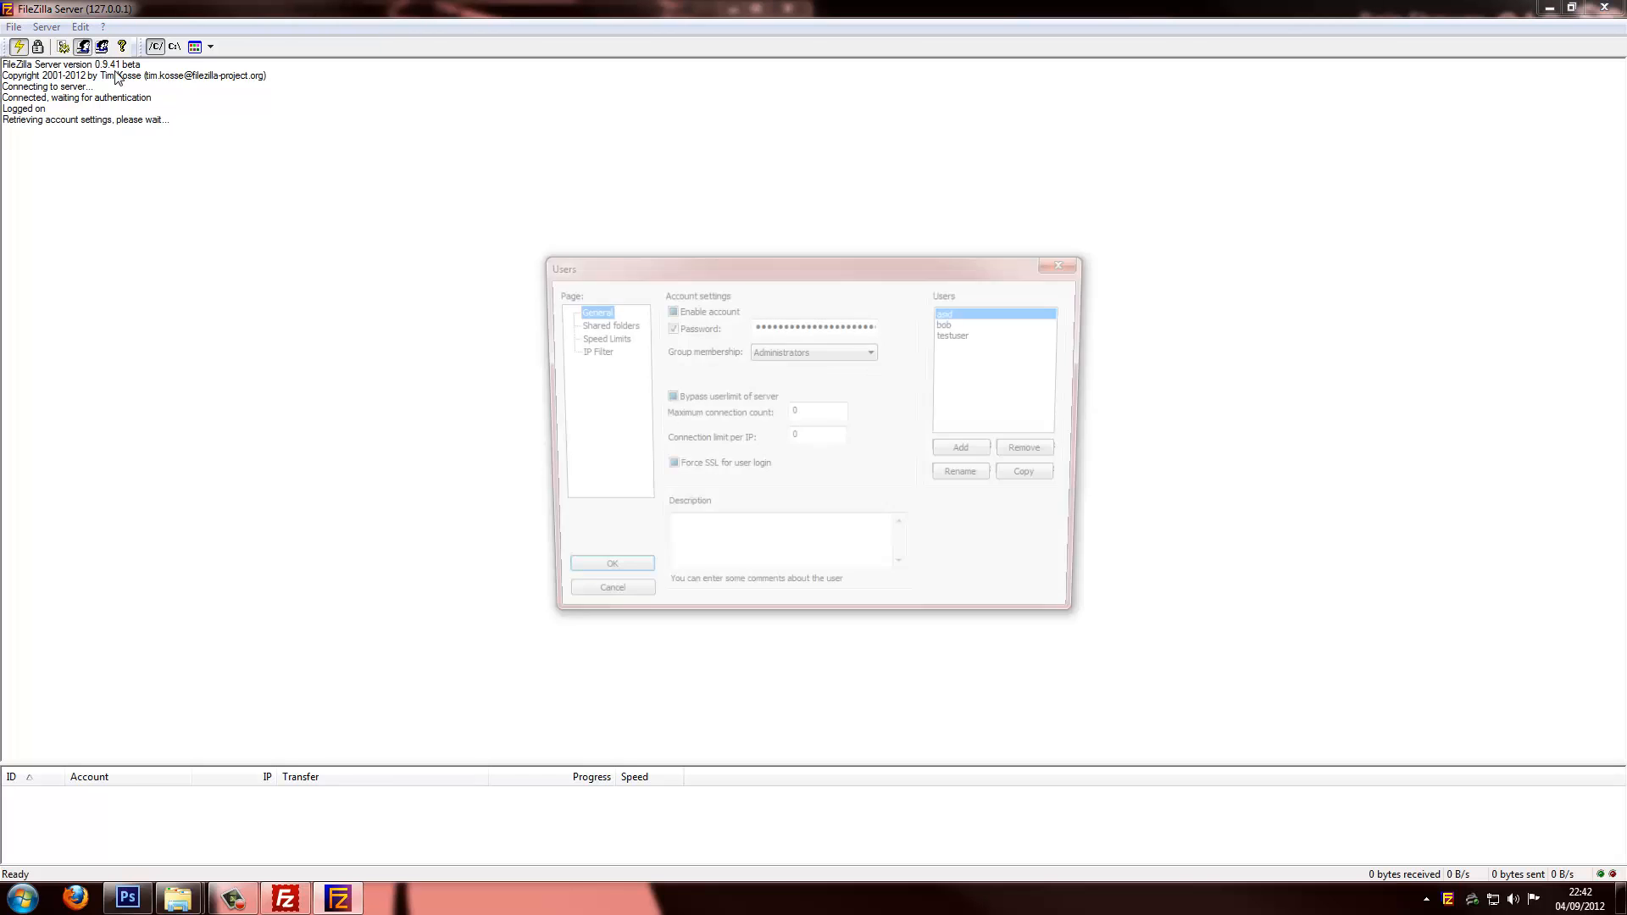
left_click(1035, 450)
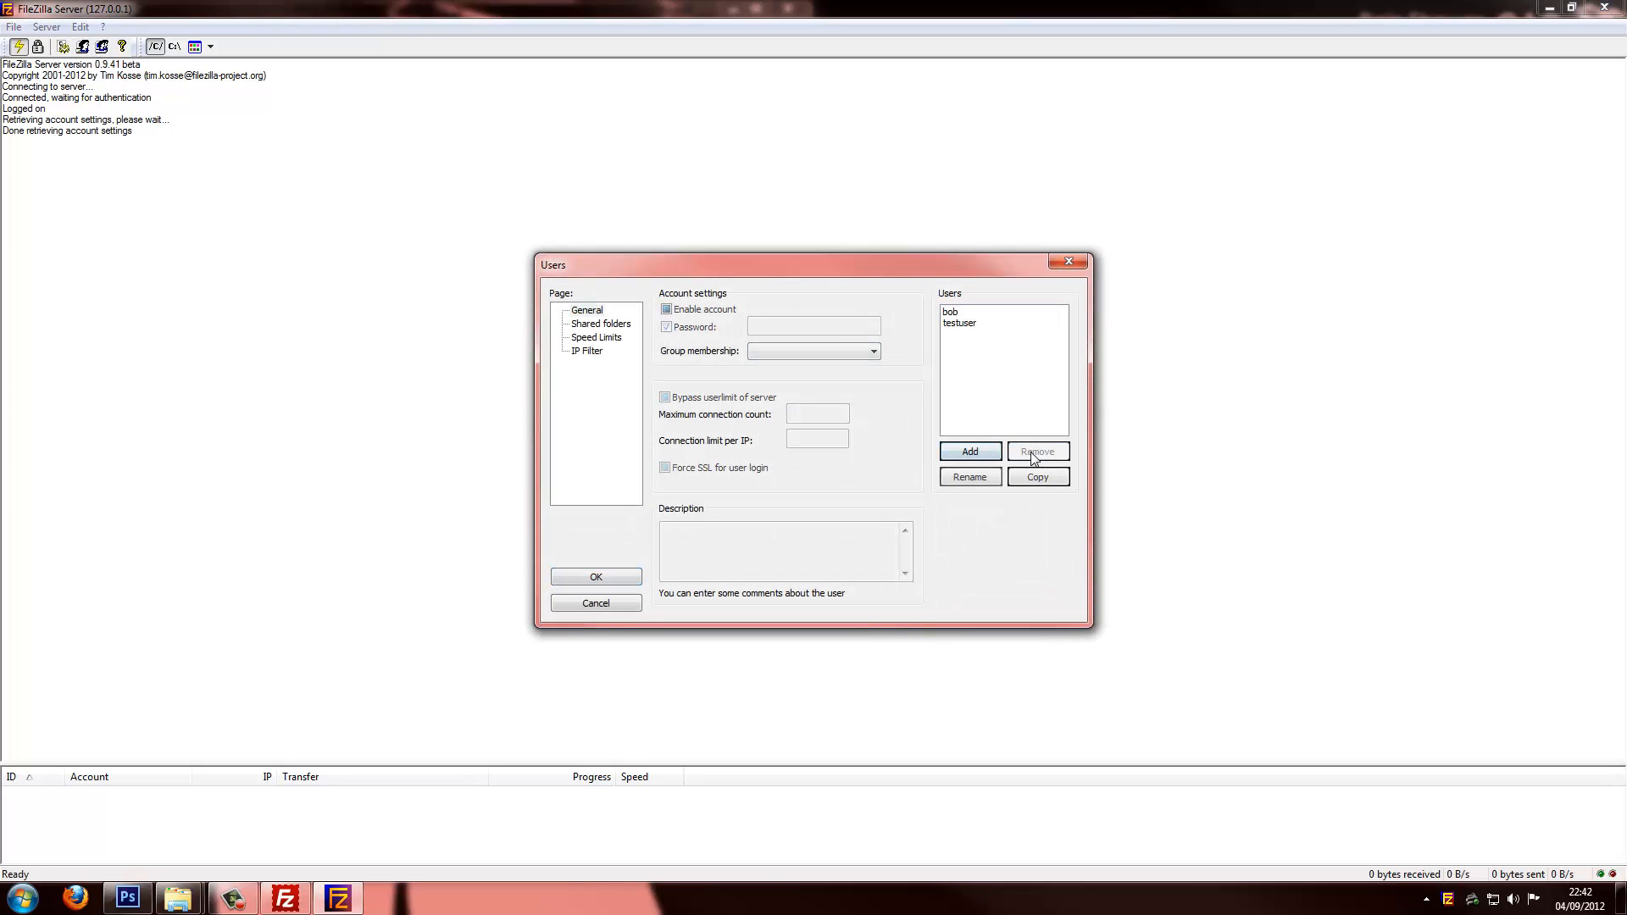
left_click(968, 319)
left_click(1036, 451)
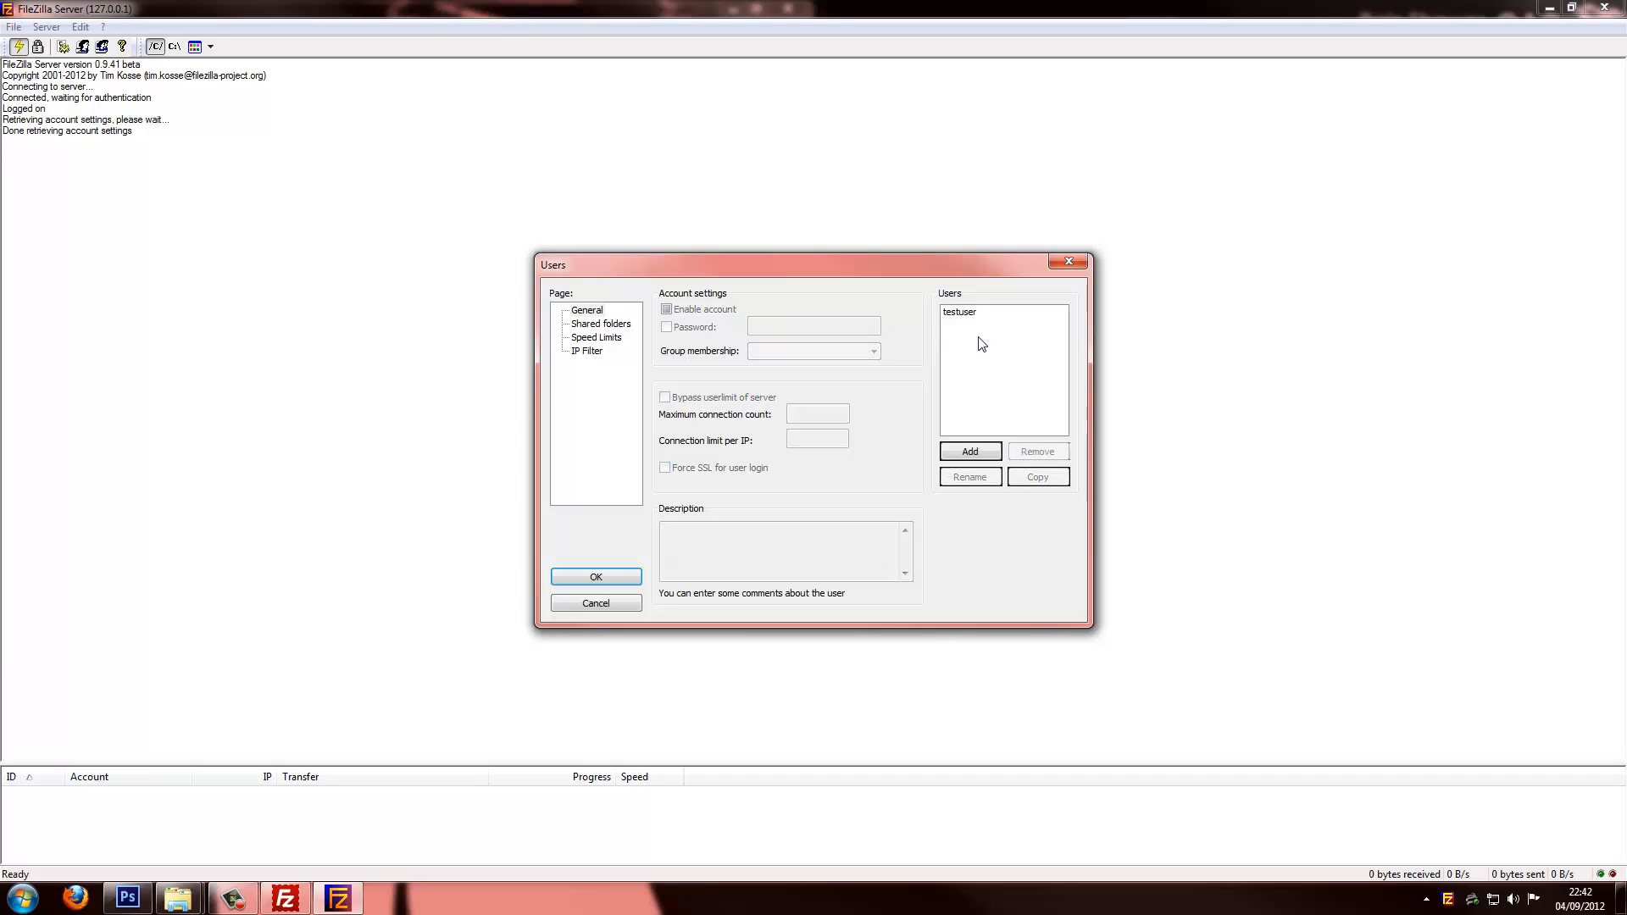
left_click(973, 313)
left_click(1021, 457)
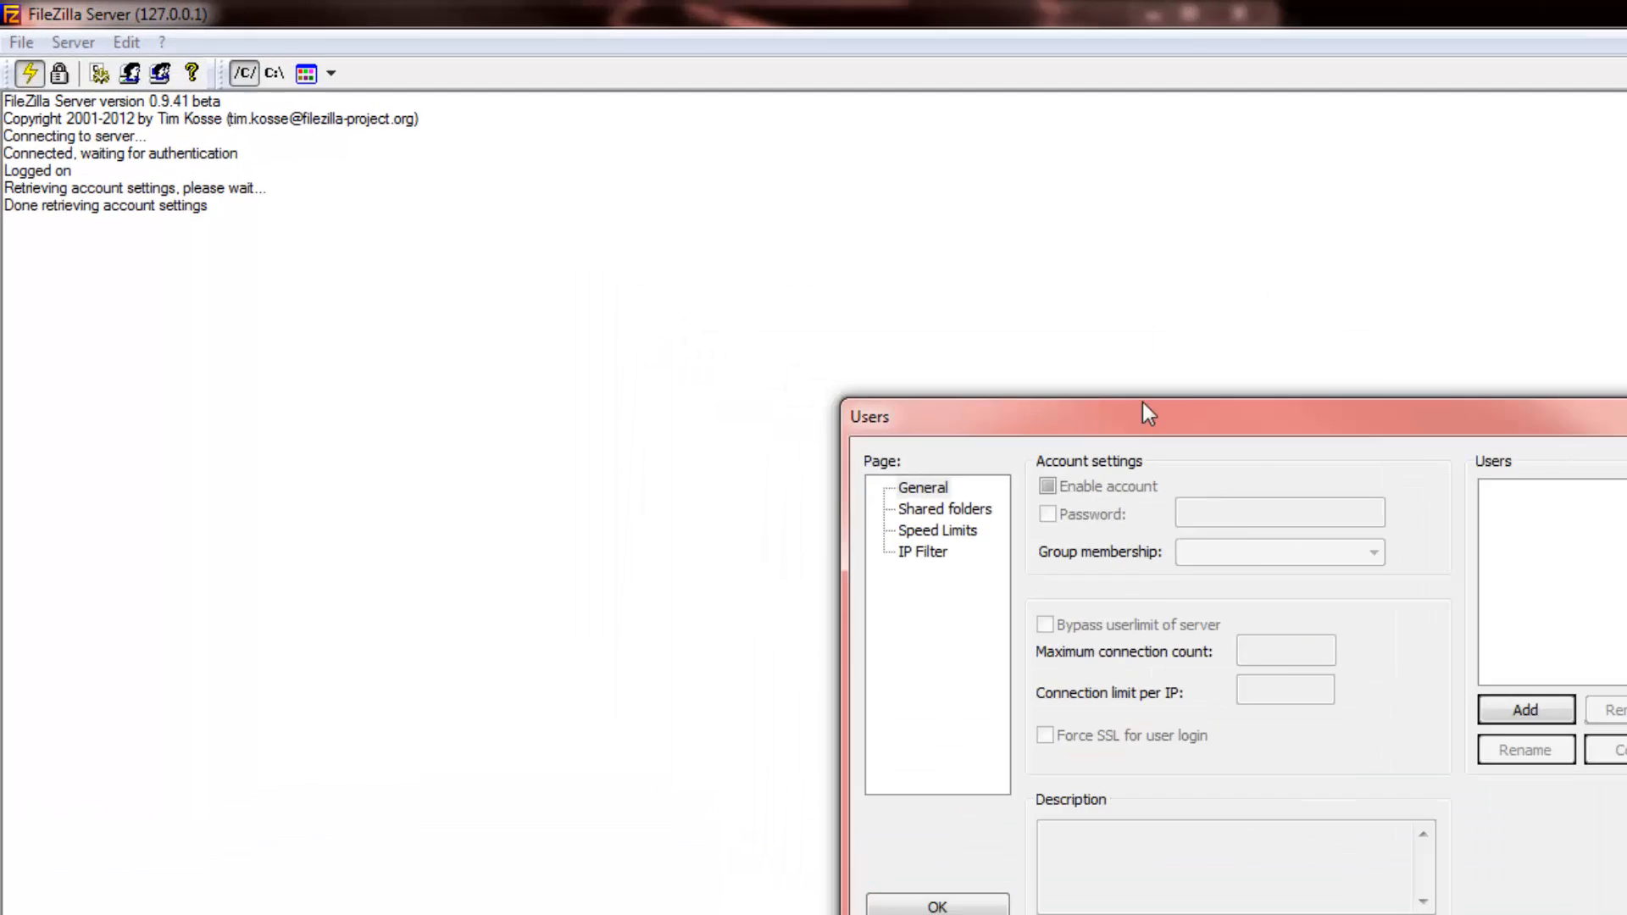
key("Return")
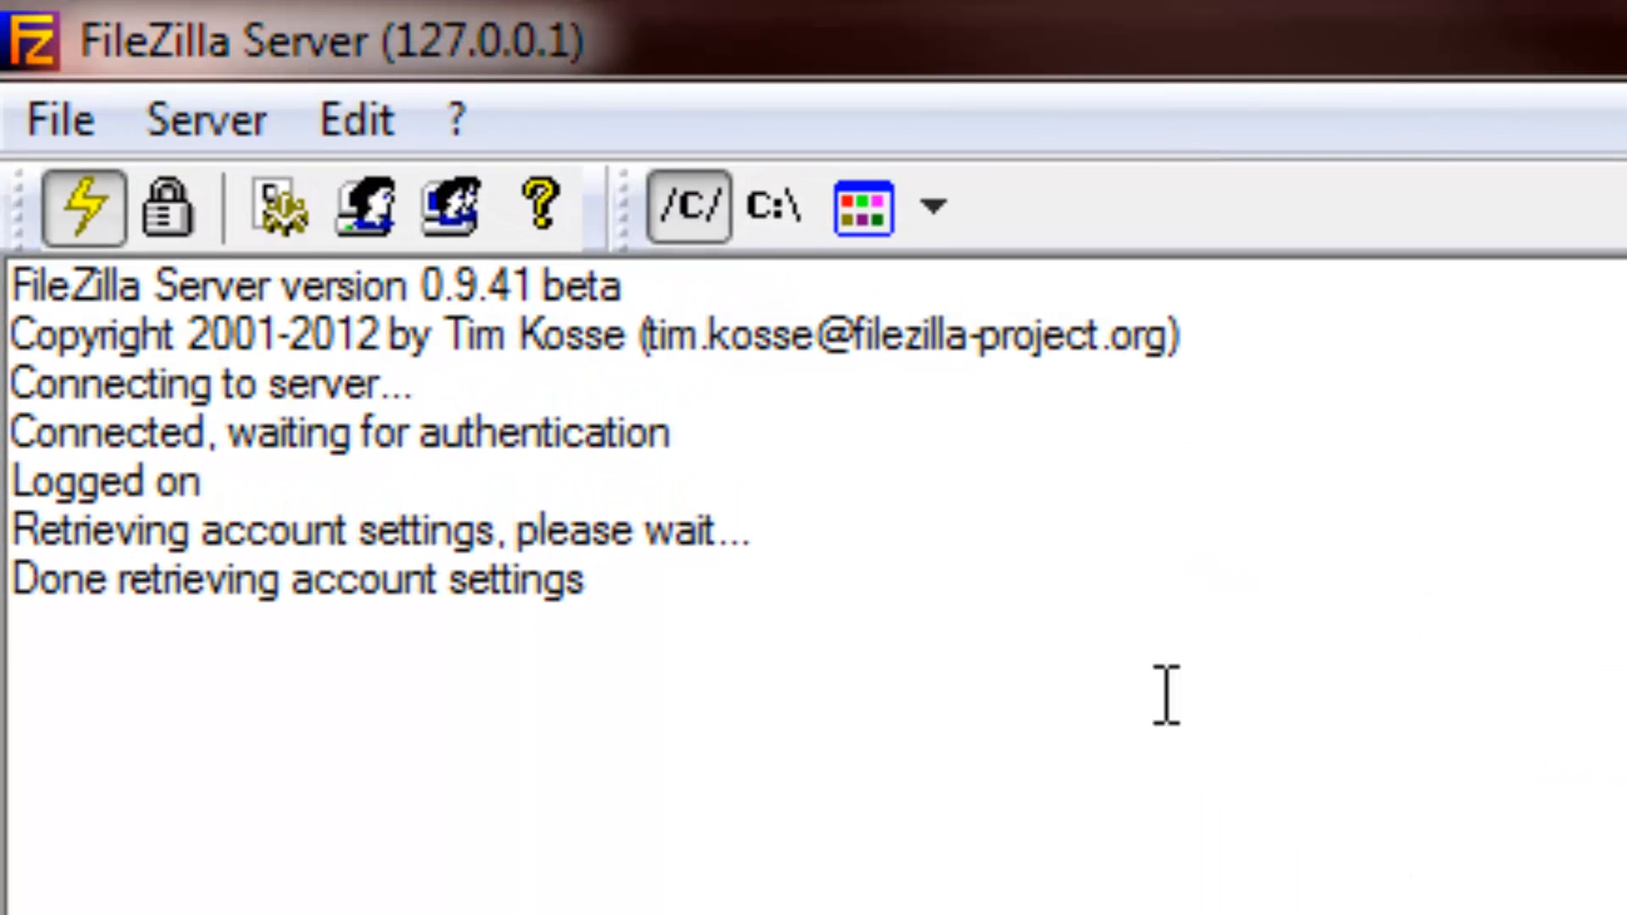
Reopen the user settings and remove the remaining accounts until the list is empty
left_click(456, 210)
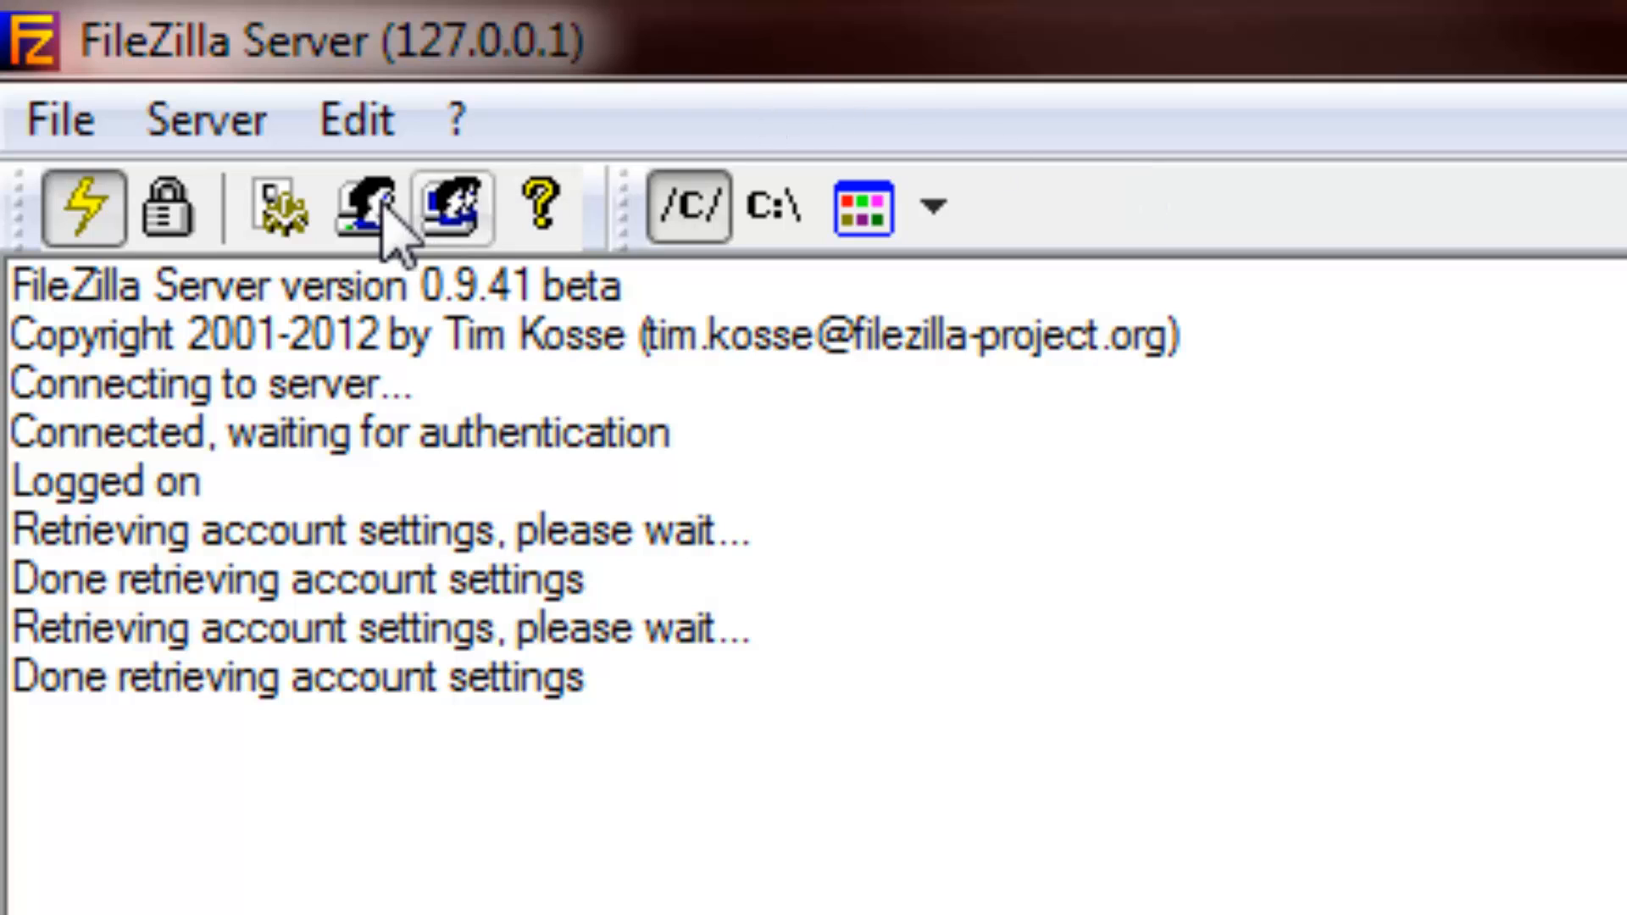
left_click(363, 222)
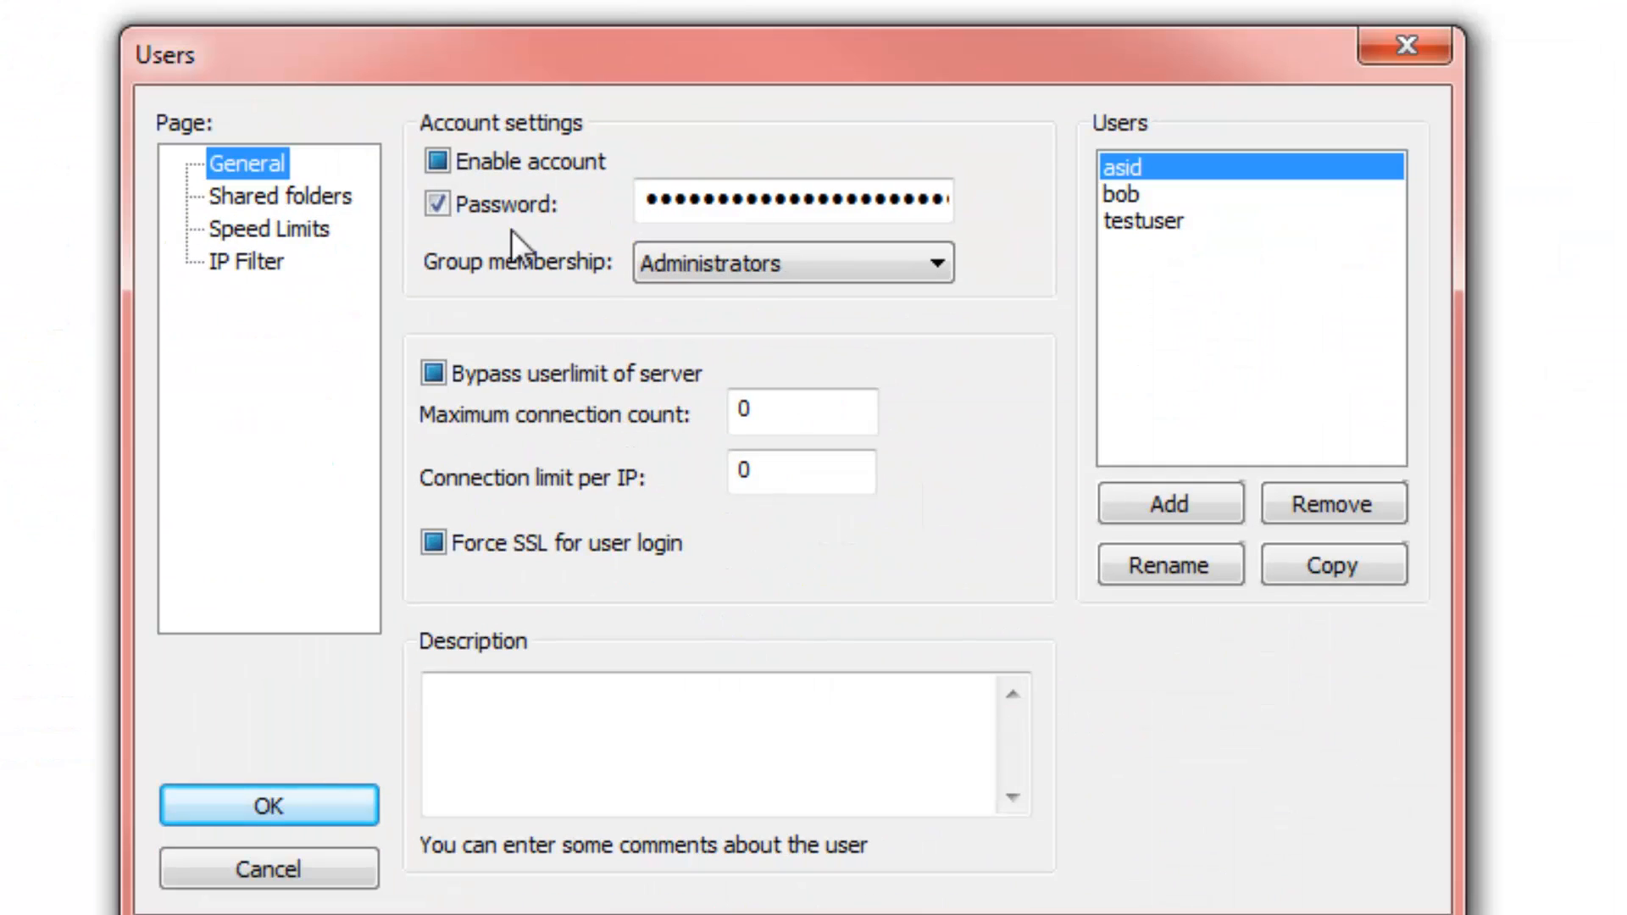
left_click(1339, 502)
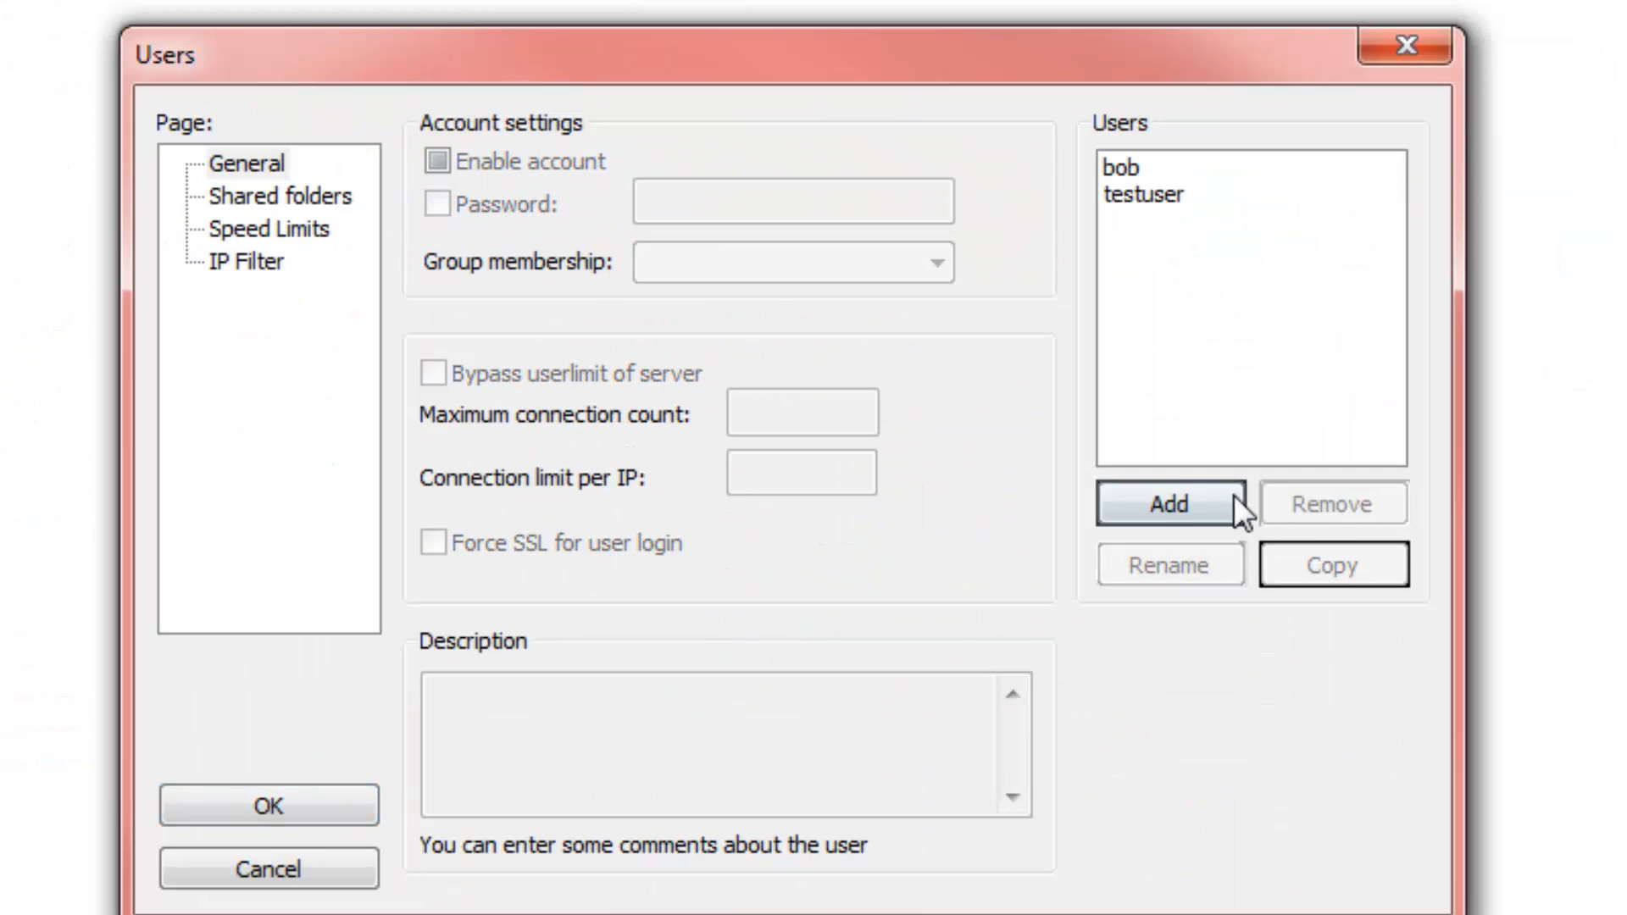
left_click(1110, 173)
left_click(1322, 507)
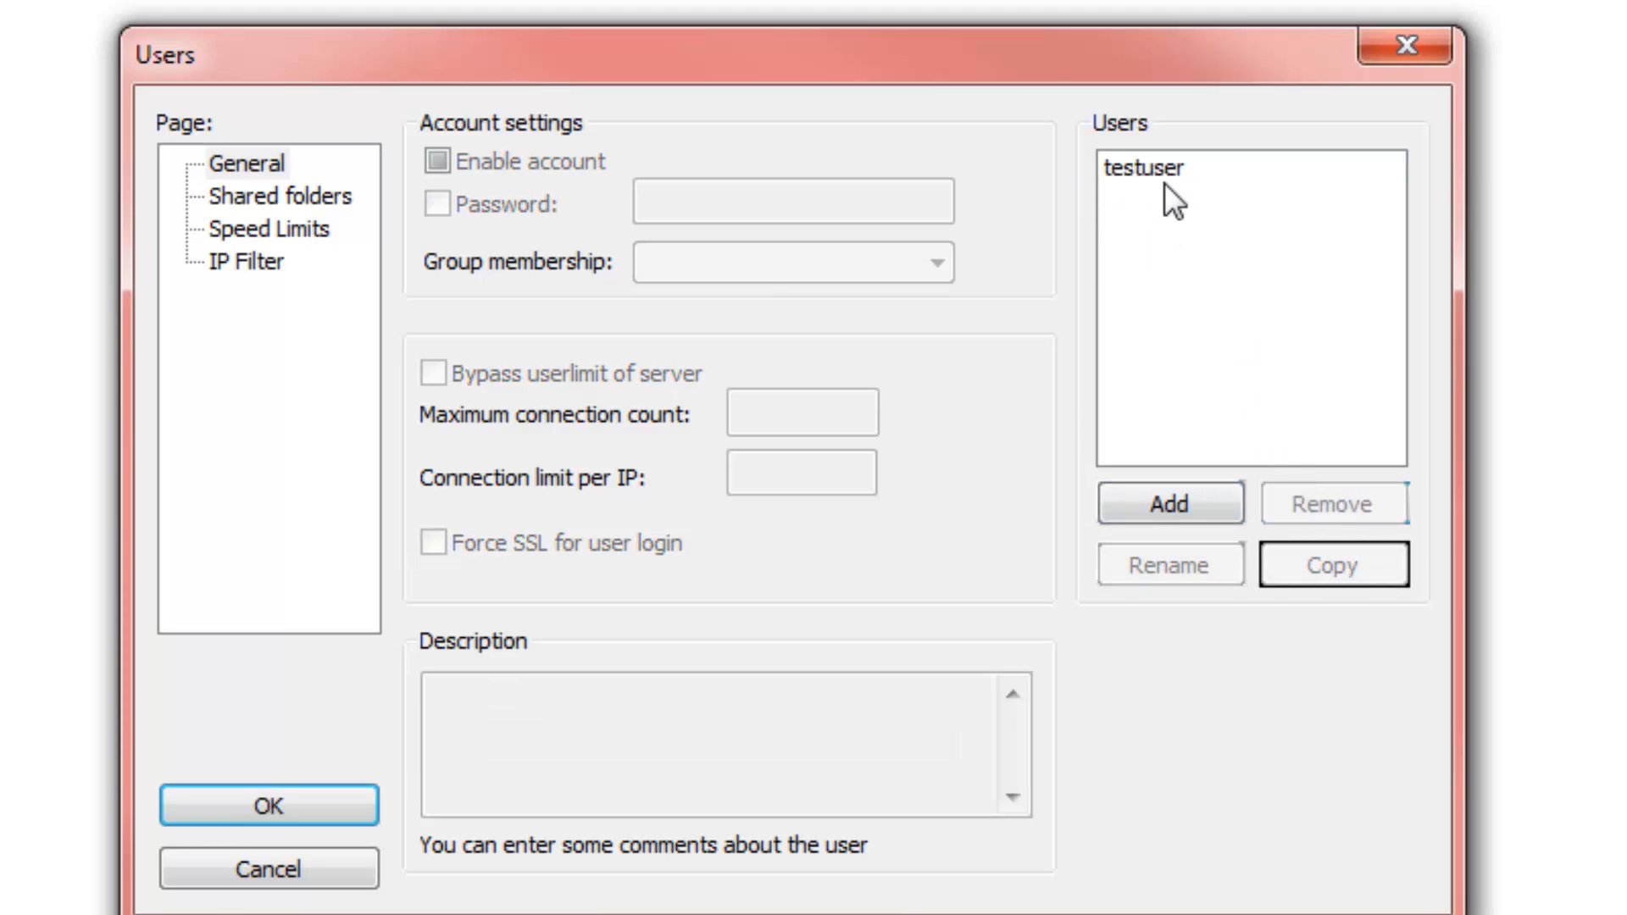
left_click(1146, 174)
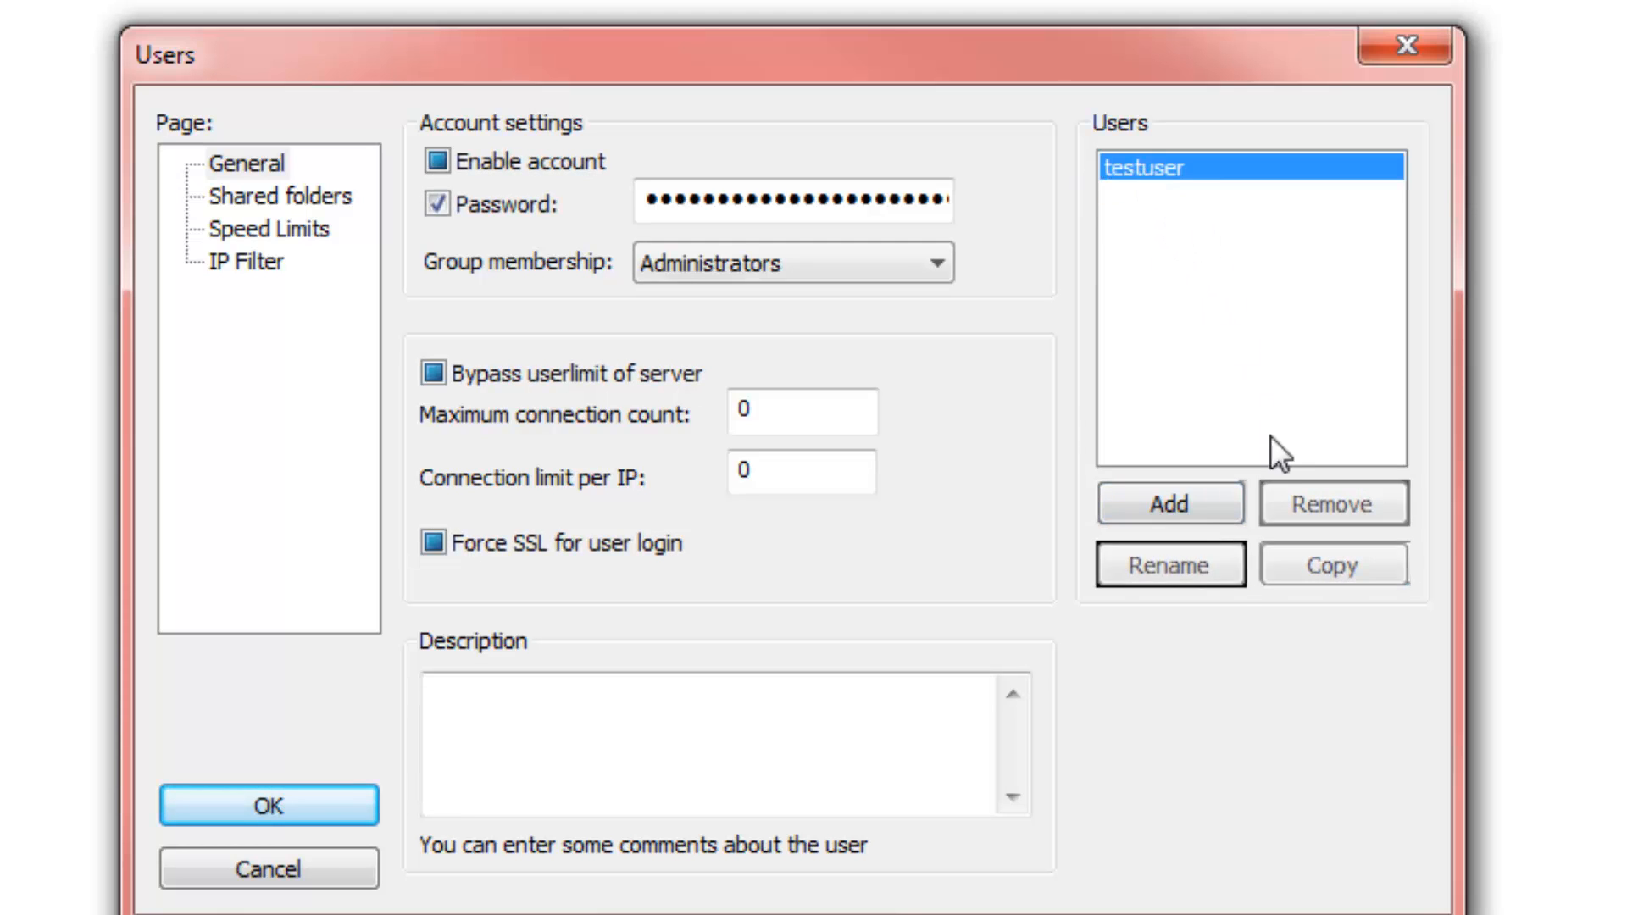
left_click(1319, 507)
left_click(265, 804)
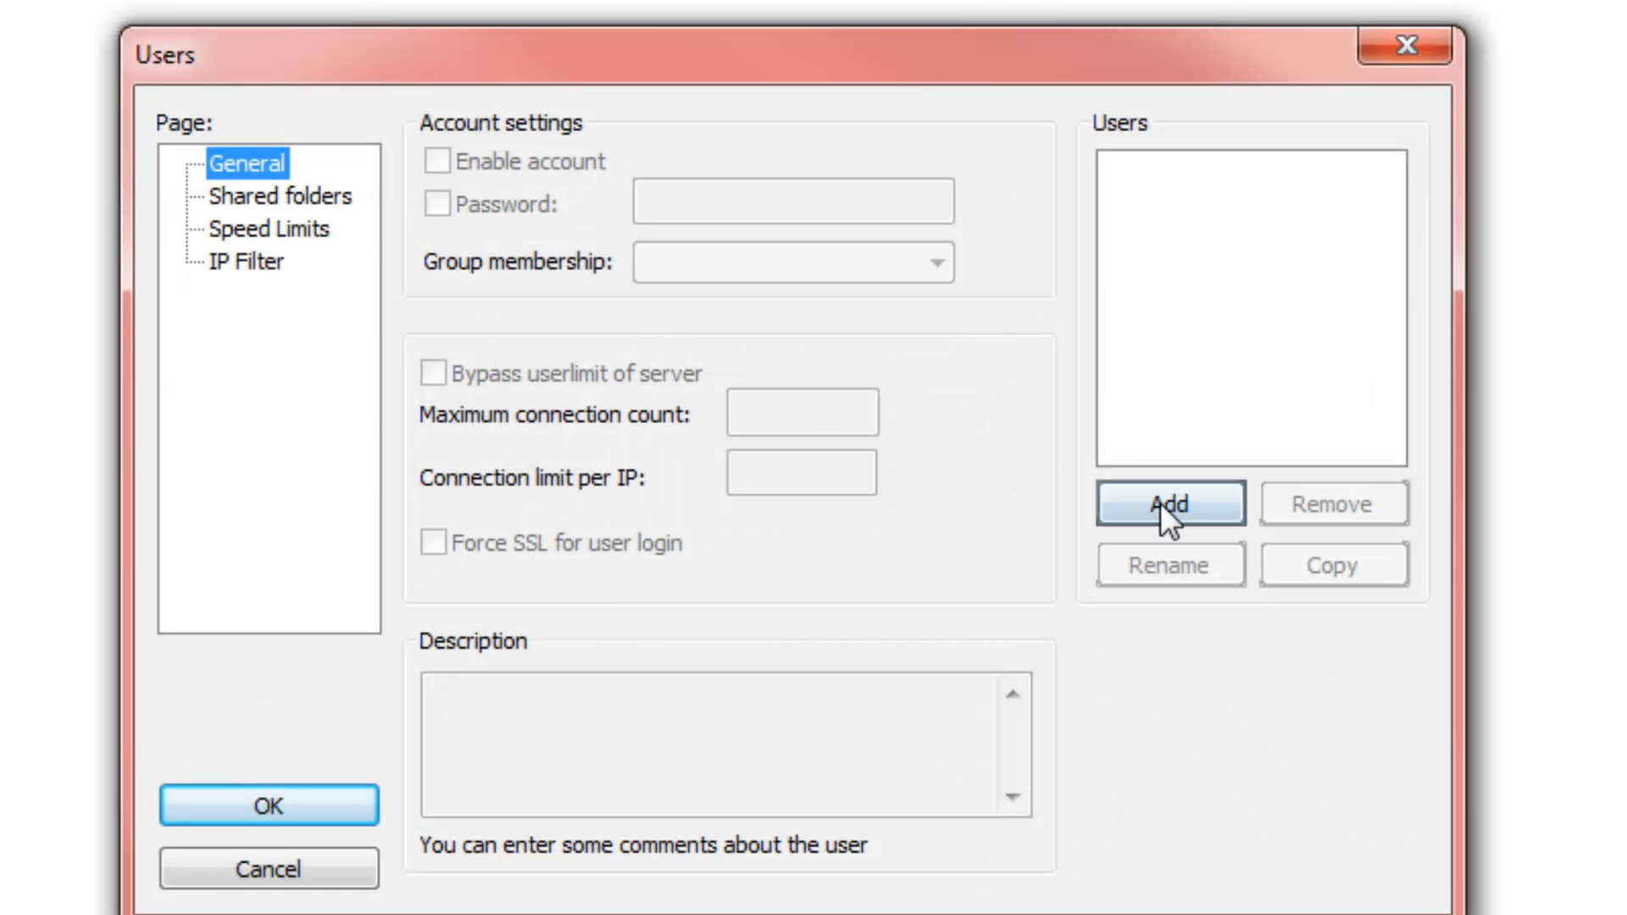
Add a new user account named admin
left_click(1161, 502)
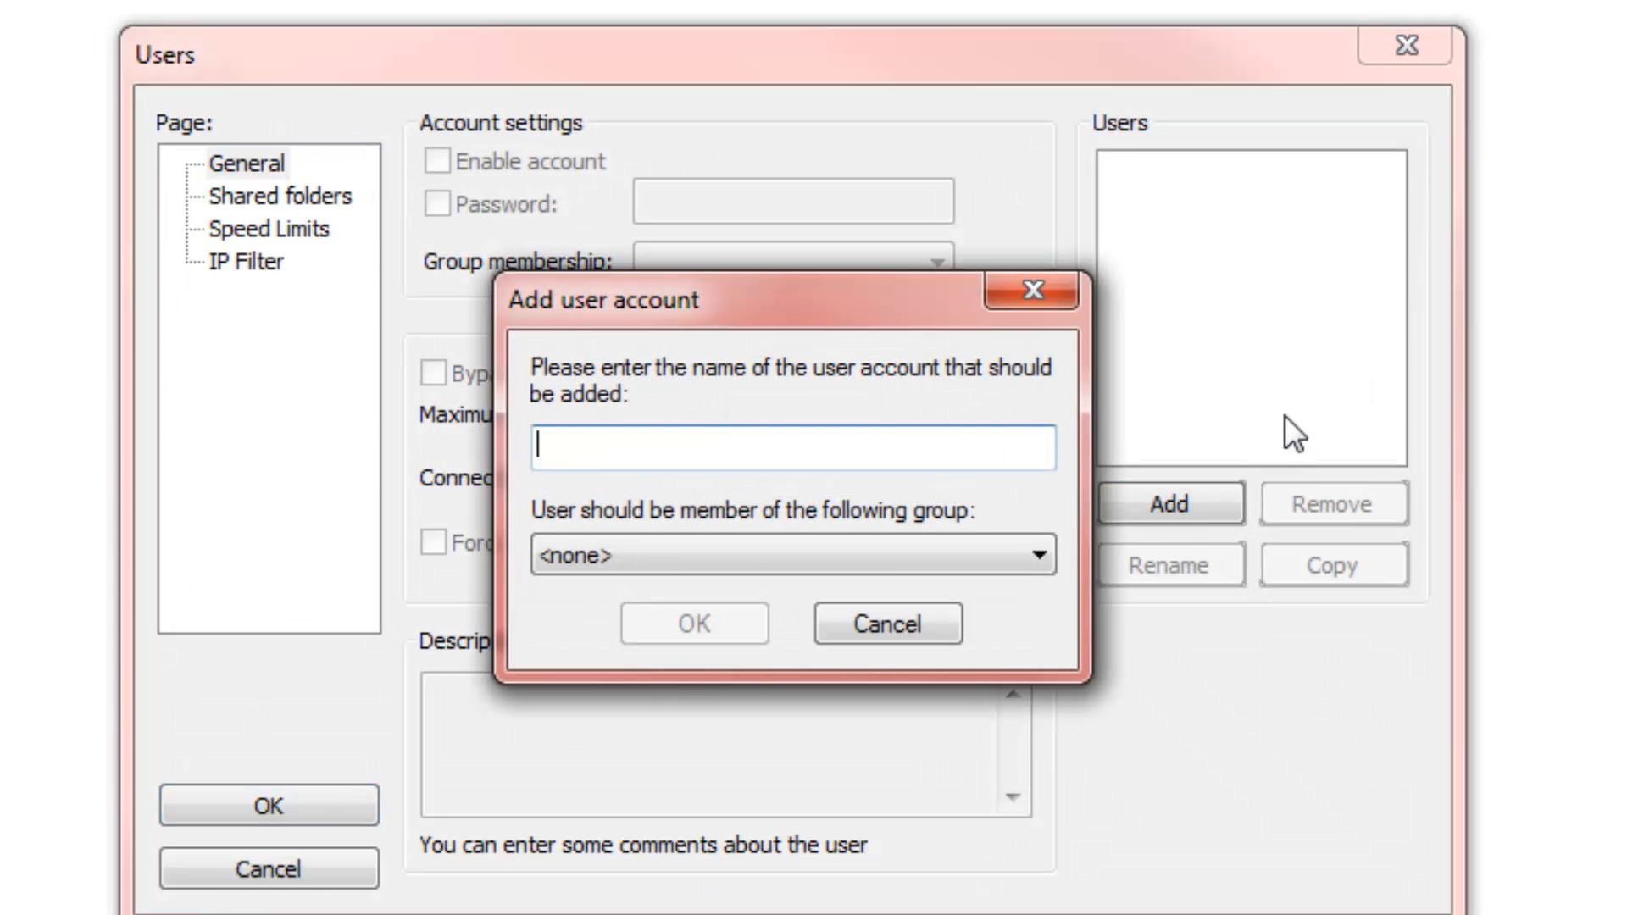
type("ADMIN")
key("BackSpace")
key("BackSpace")
key("BackSpace")
key("BackSpace")
key("BackSpace")
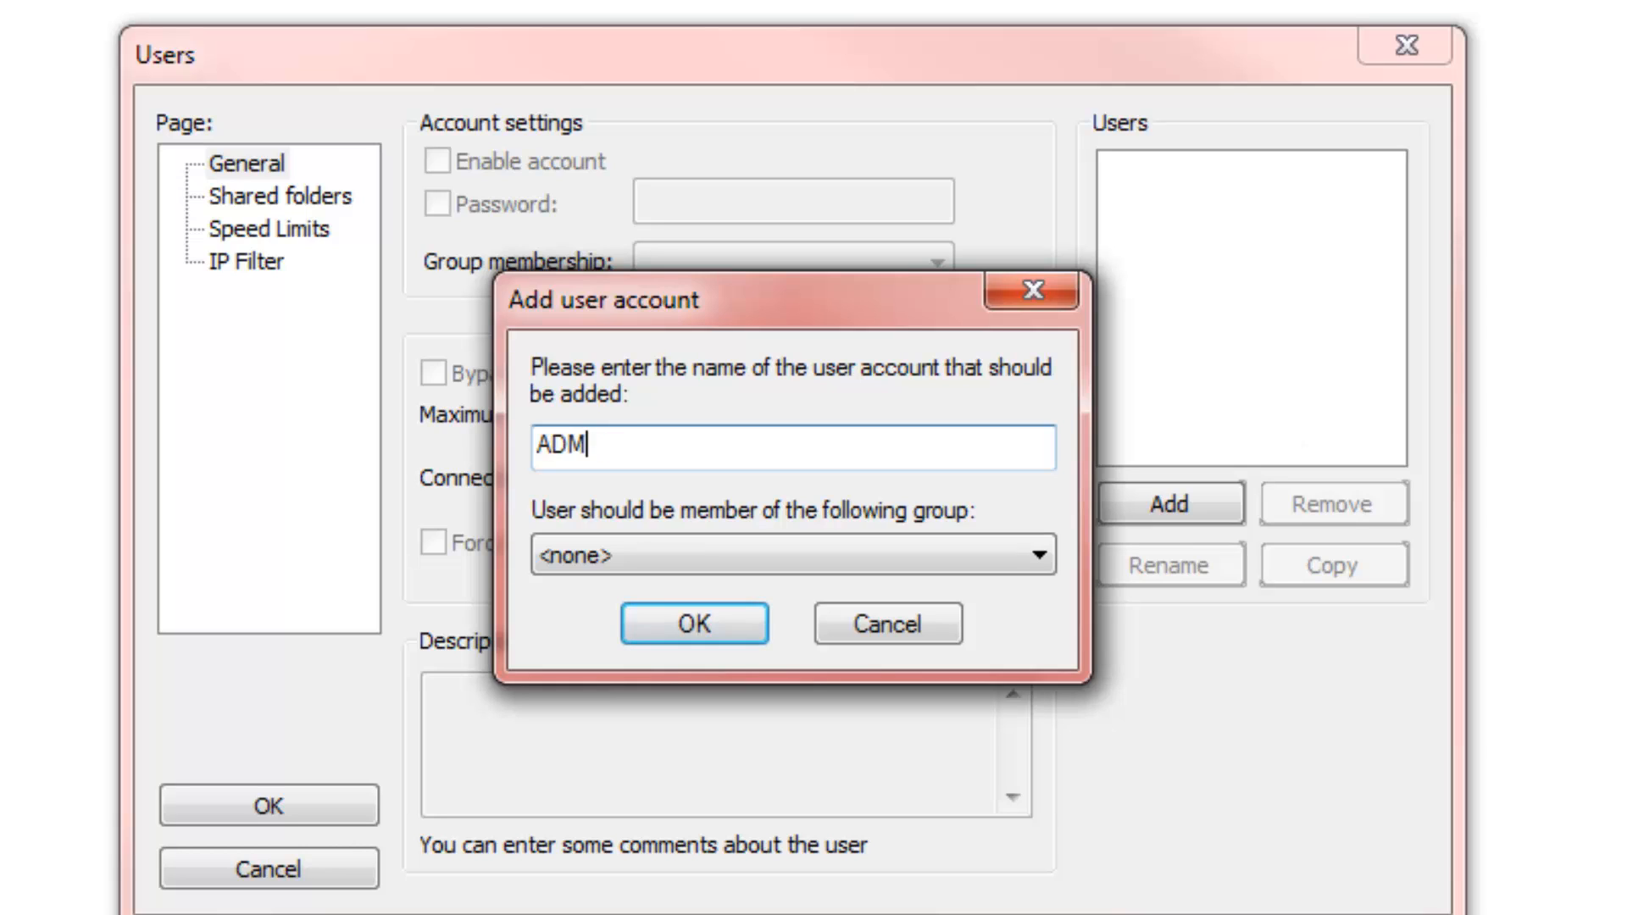
type("admin")
left_click(710, 622)
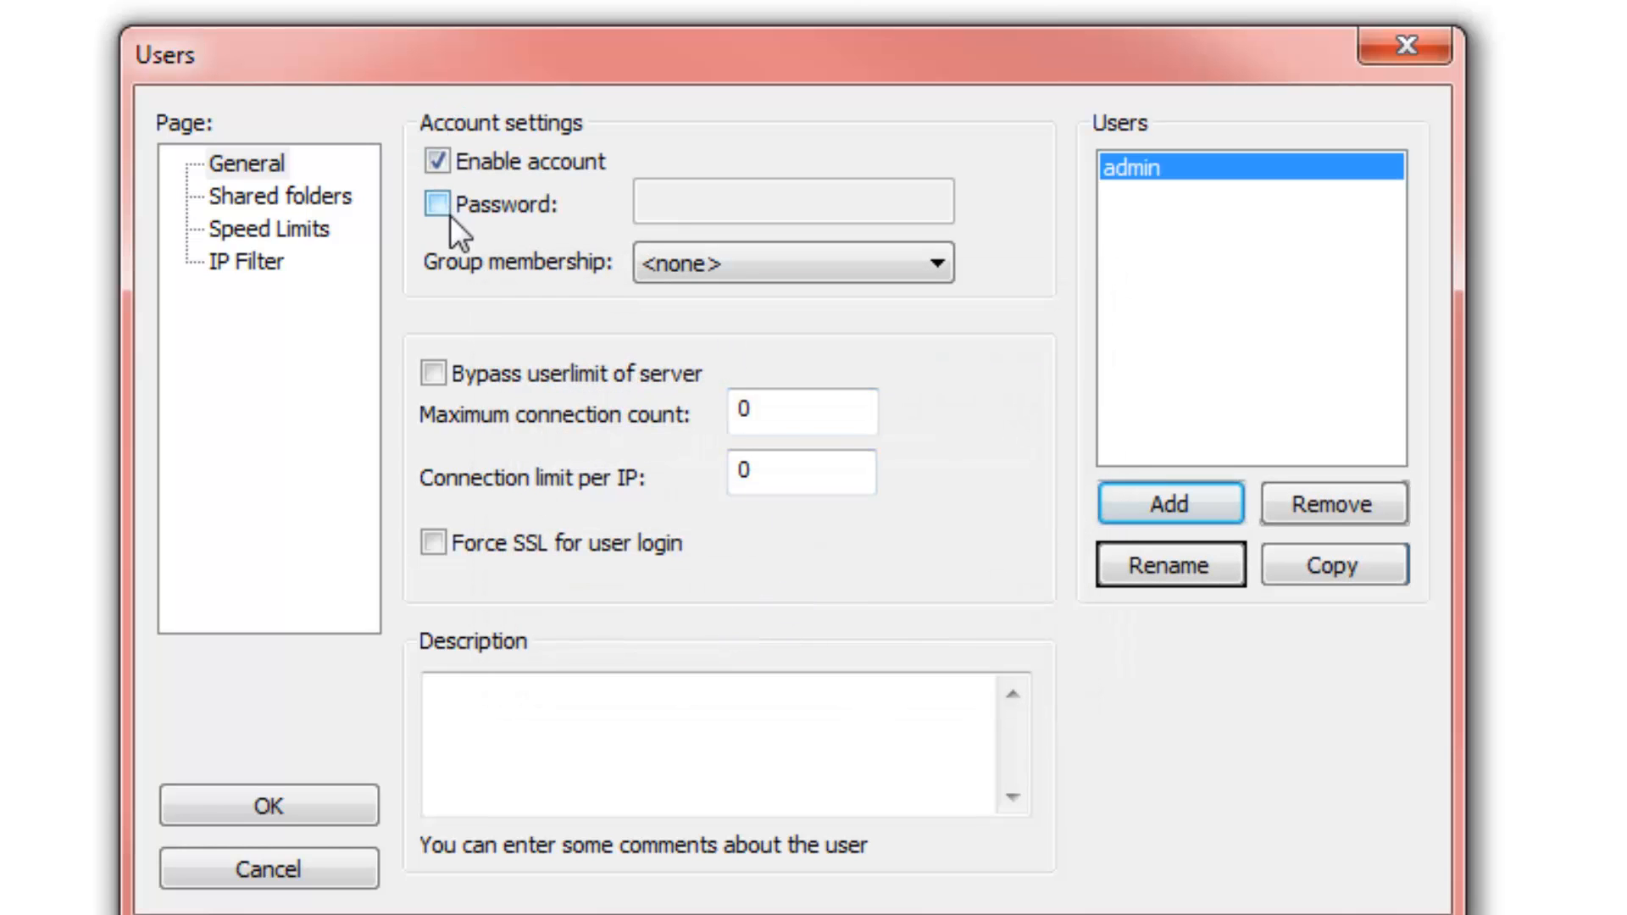
Enable Password for admin and enter the account's password
left_click(439, 203)
left_click(646, 216)
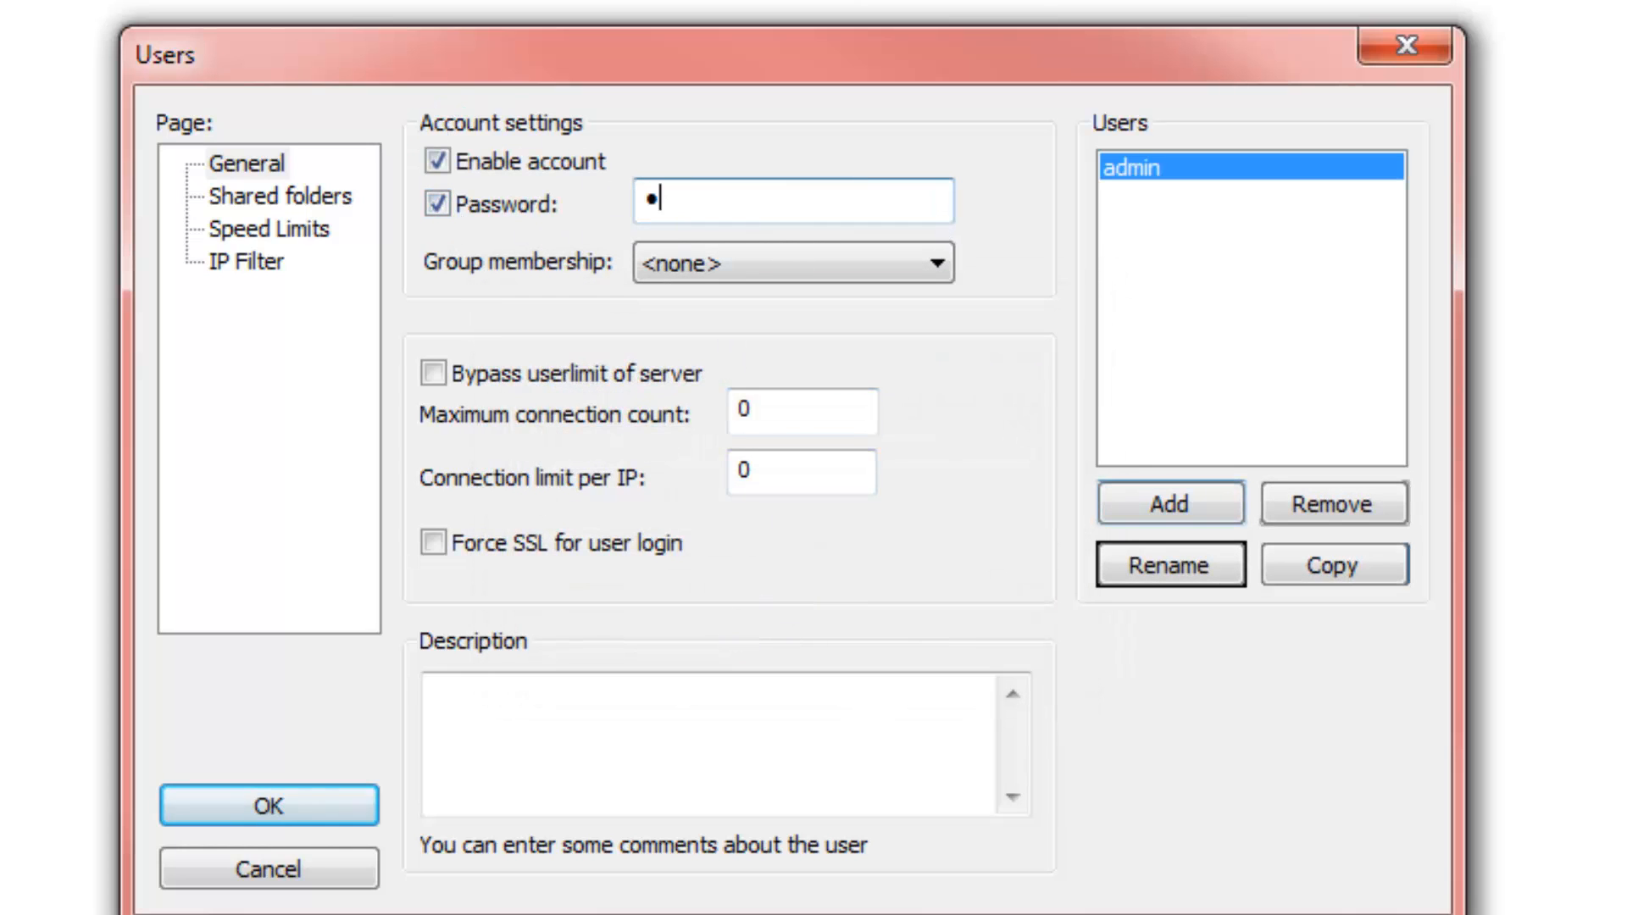
left_click(272, 198)
Add the Storage (G:) drive, G:\, as the admin user's shared folder
left_click(486, 564)
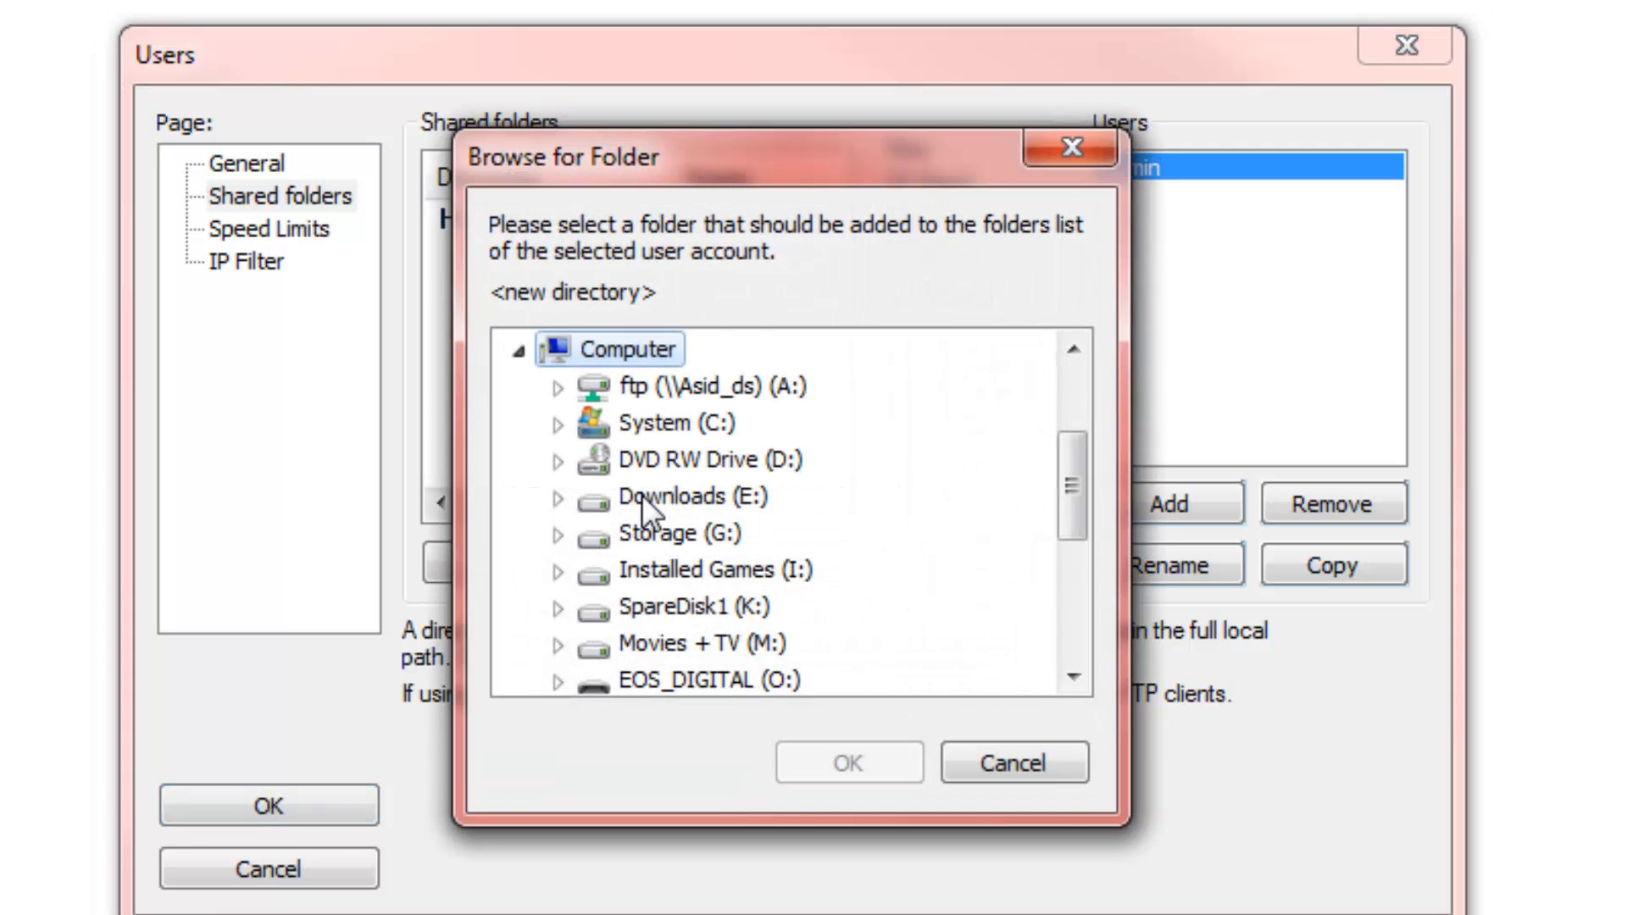
left_click(558, 497)
left_click(559, 461)
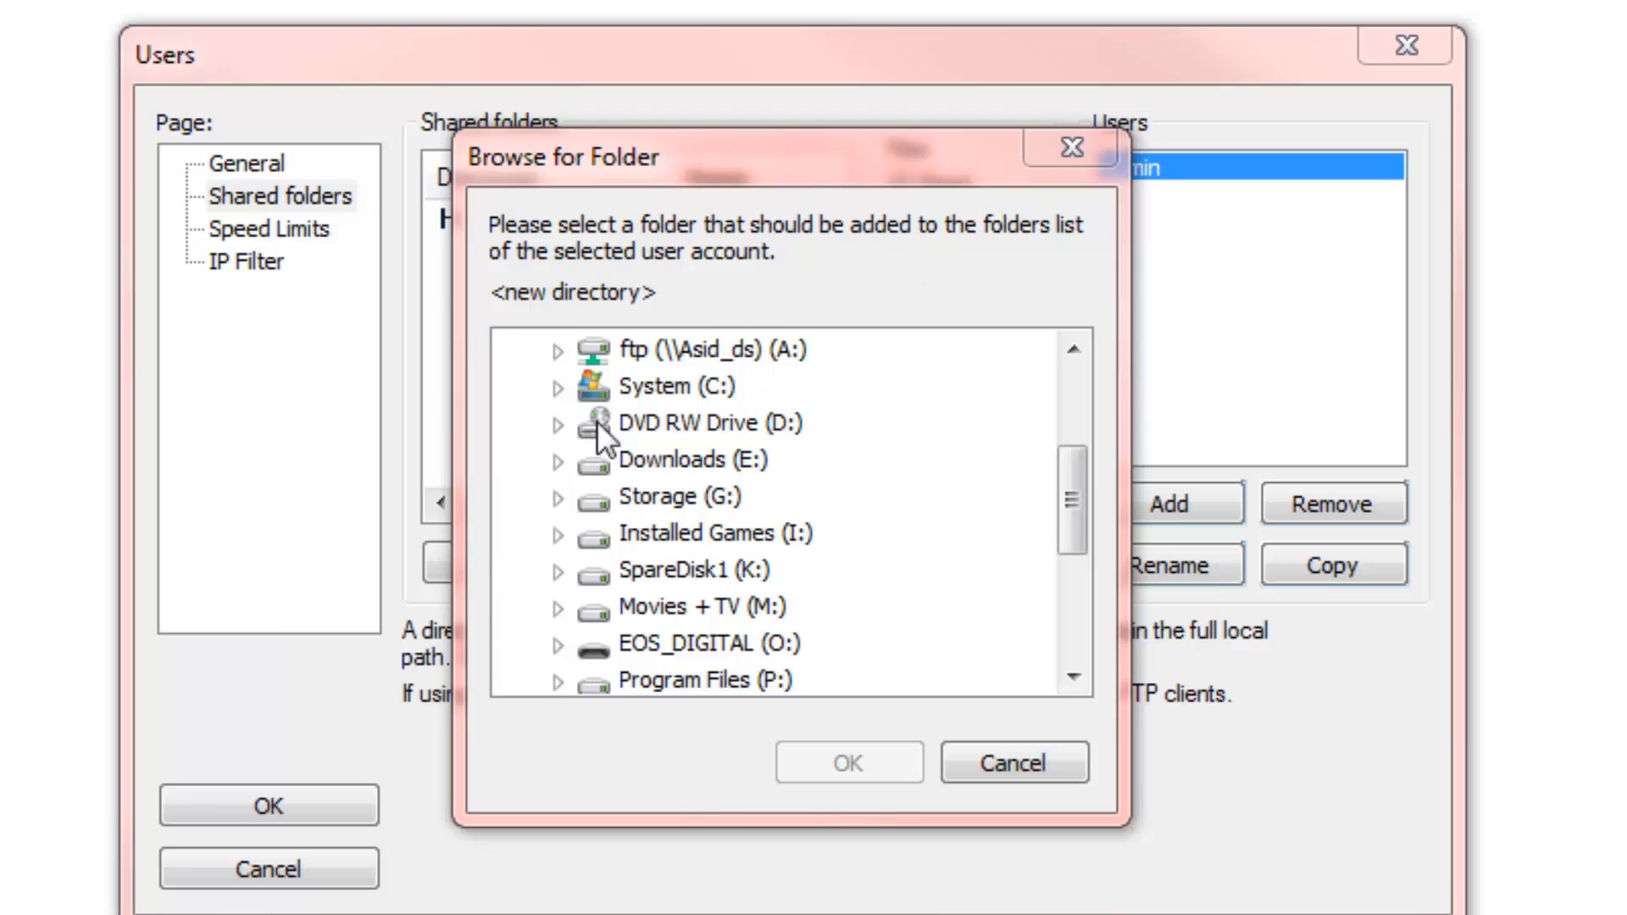
left_click(637, 495)
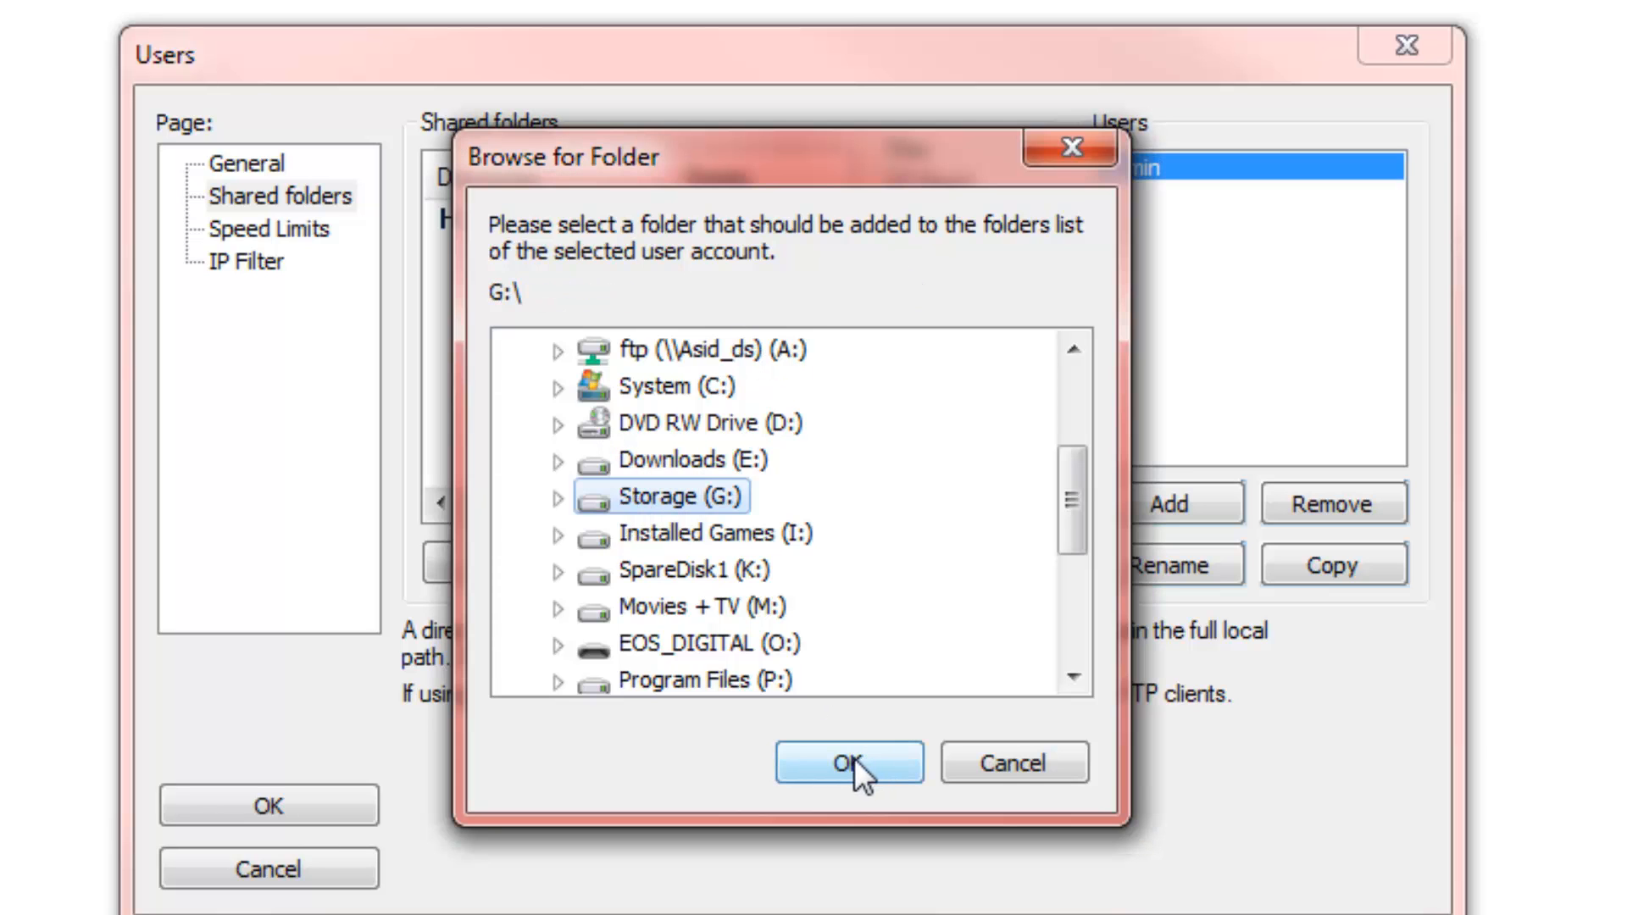
left_click(854, 758)
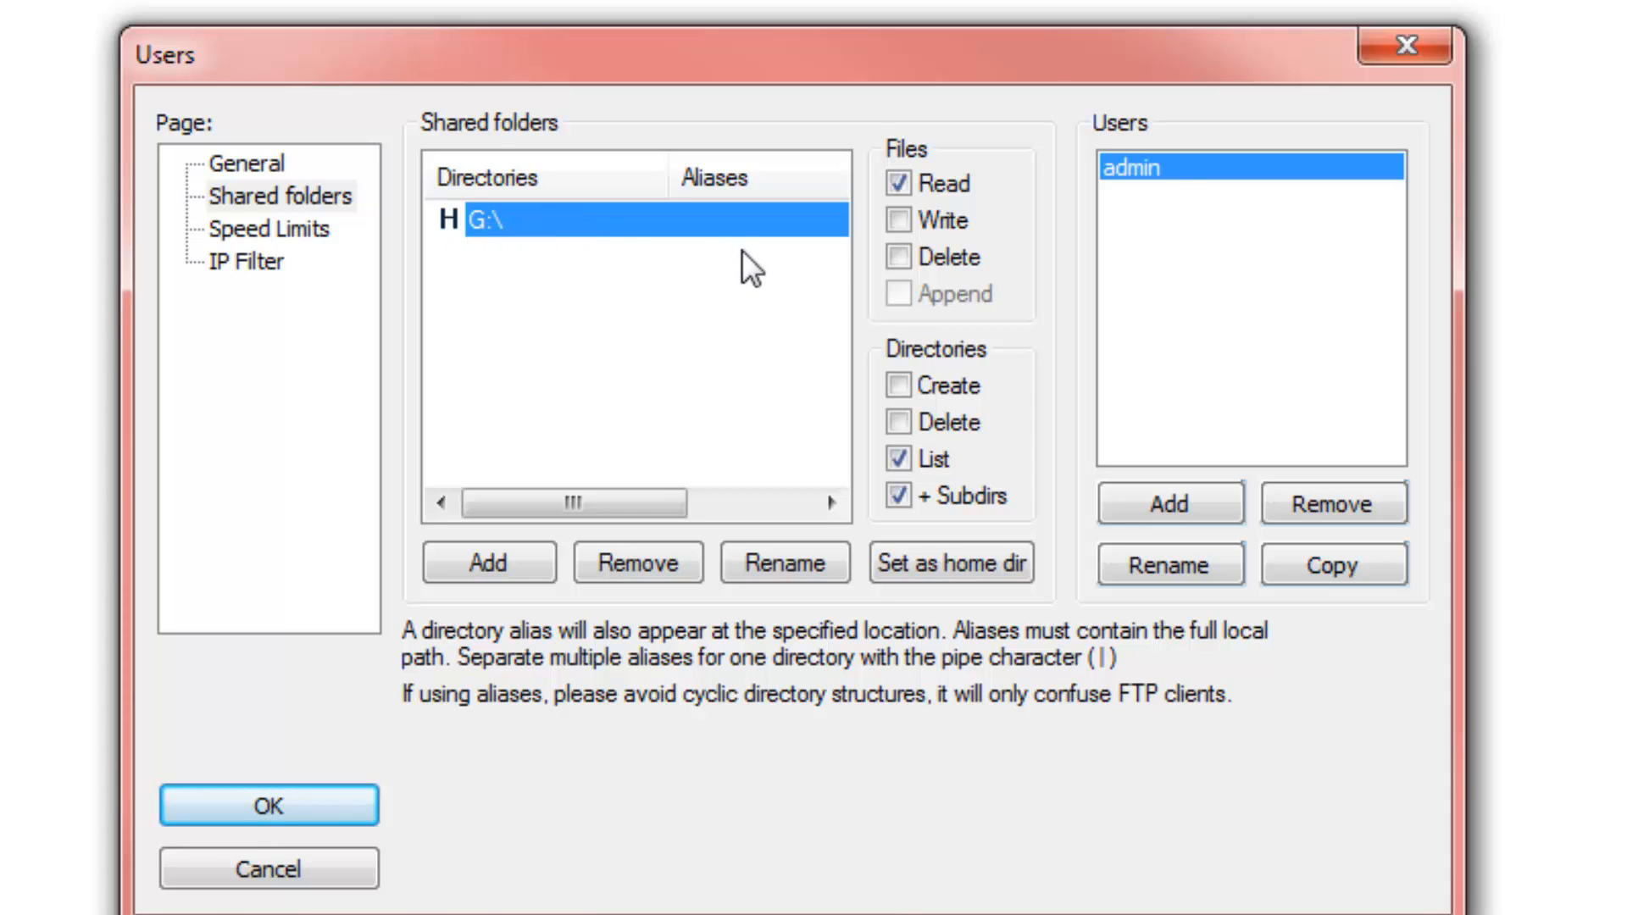
Grant admin Write, Delete and Append file rights plus directory Delete rights on G:\
left_click(899, 220)
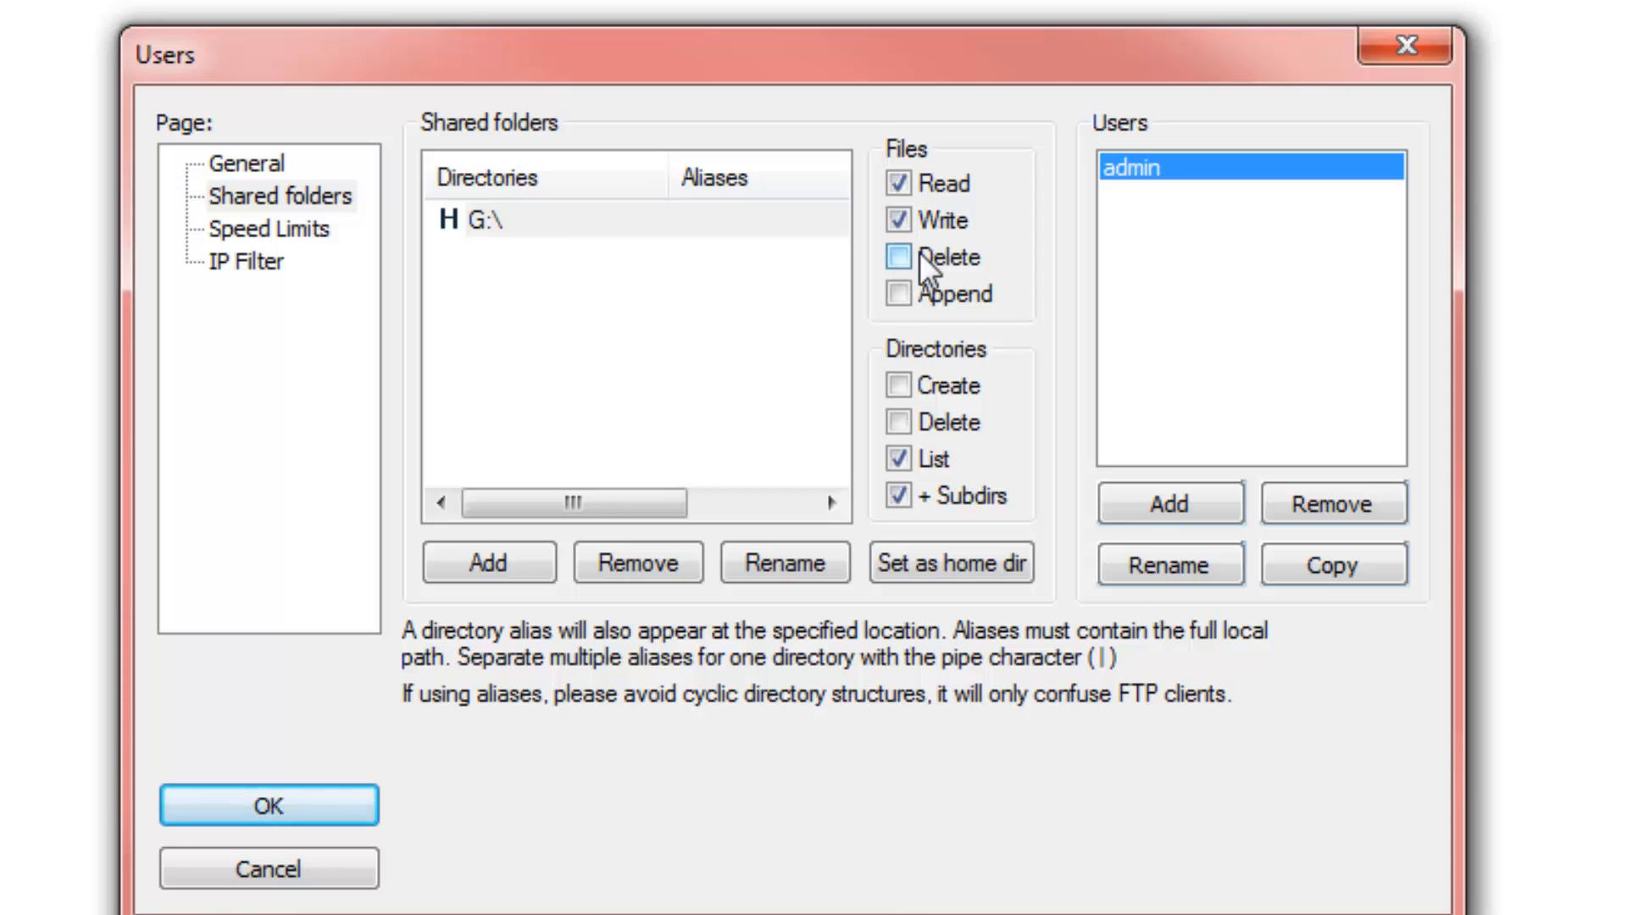
left_click(919, 257)
left_click(901, 294)
left_click(902, 427)
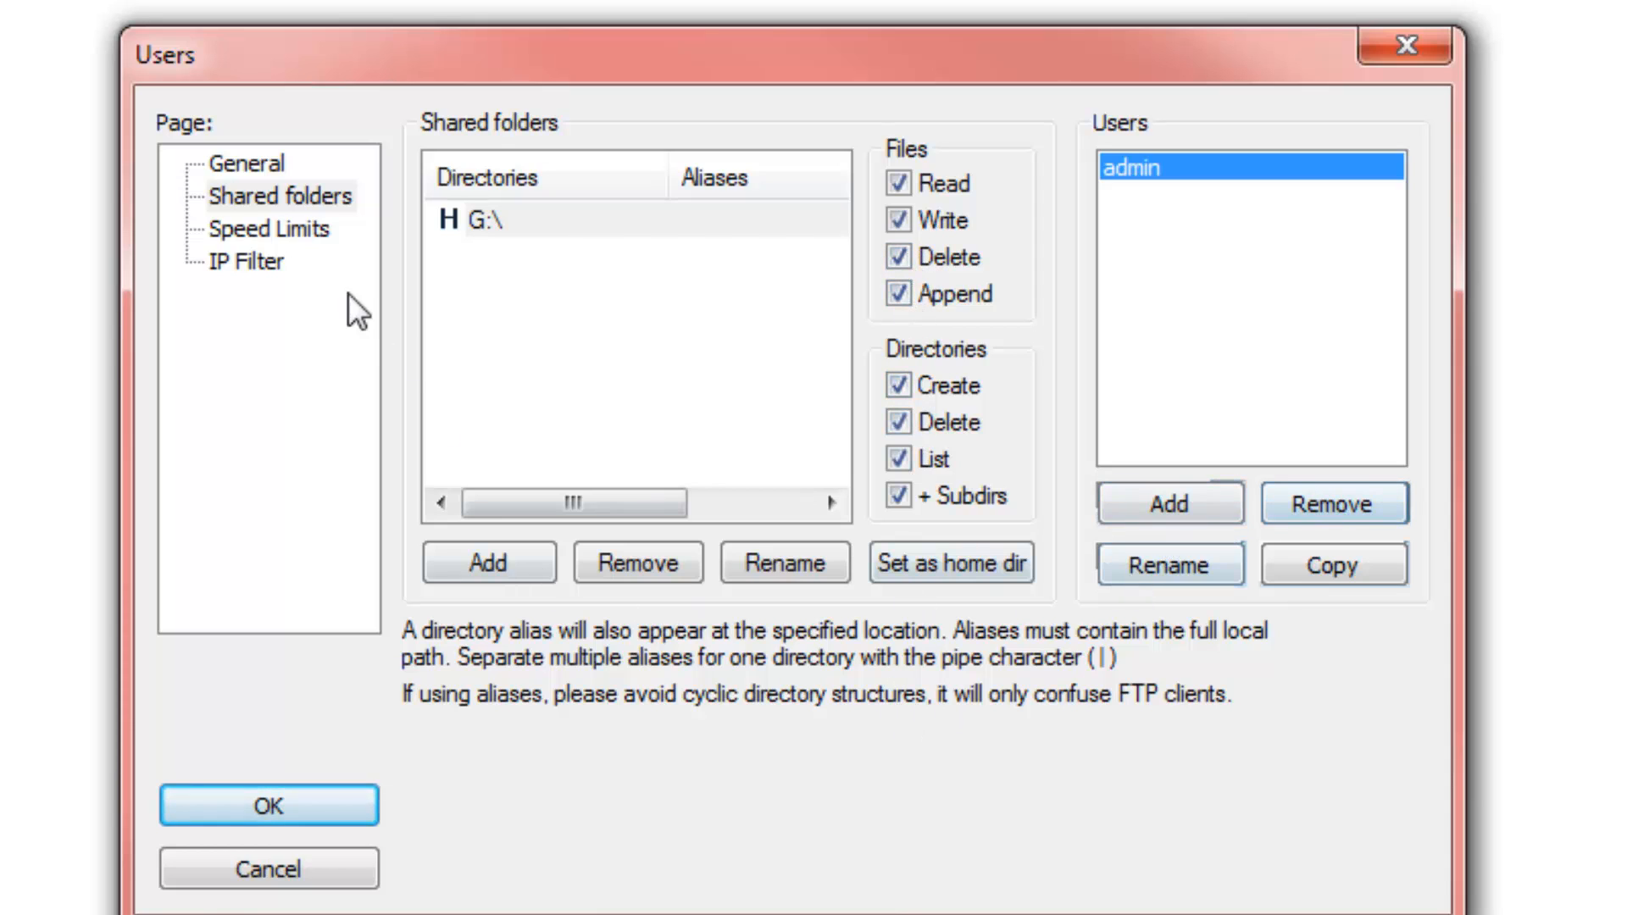
Leave admin's downloads at no speed limit, review IP filter, and save the user settings
left_click(269, 231)
left_click(436, 194)
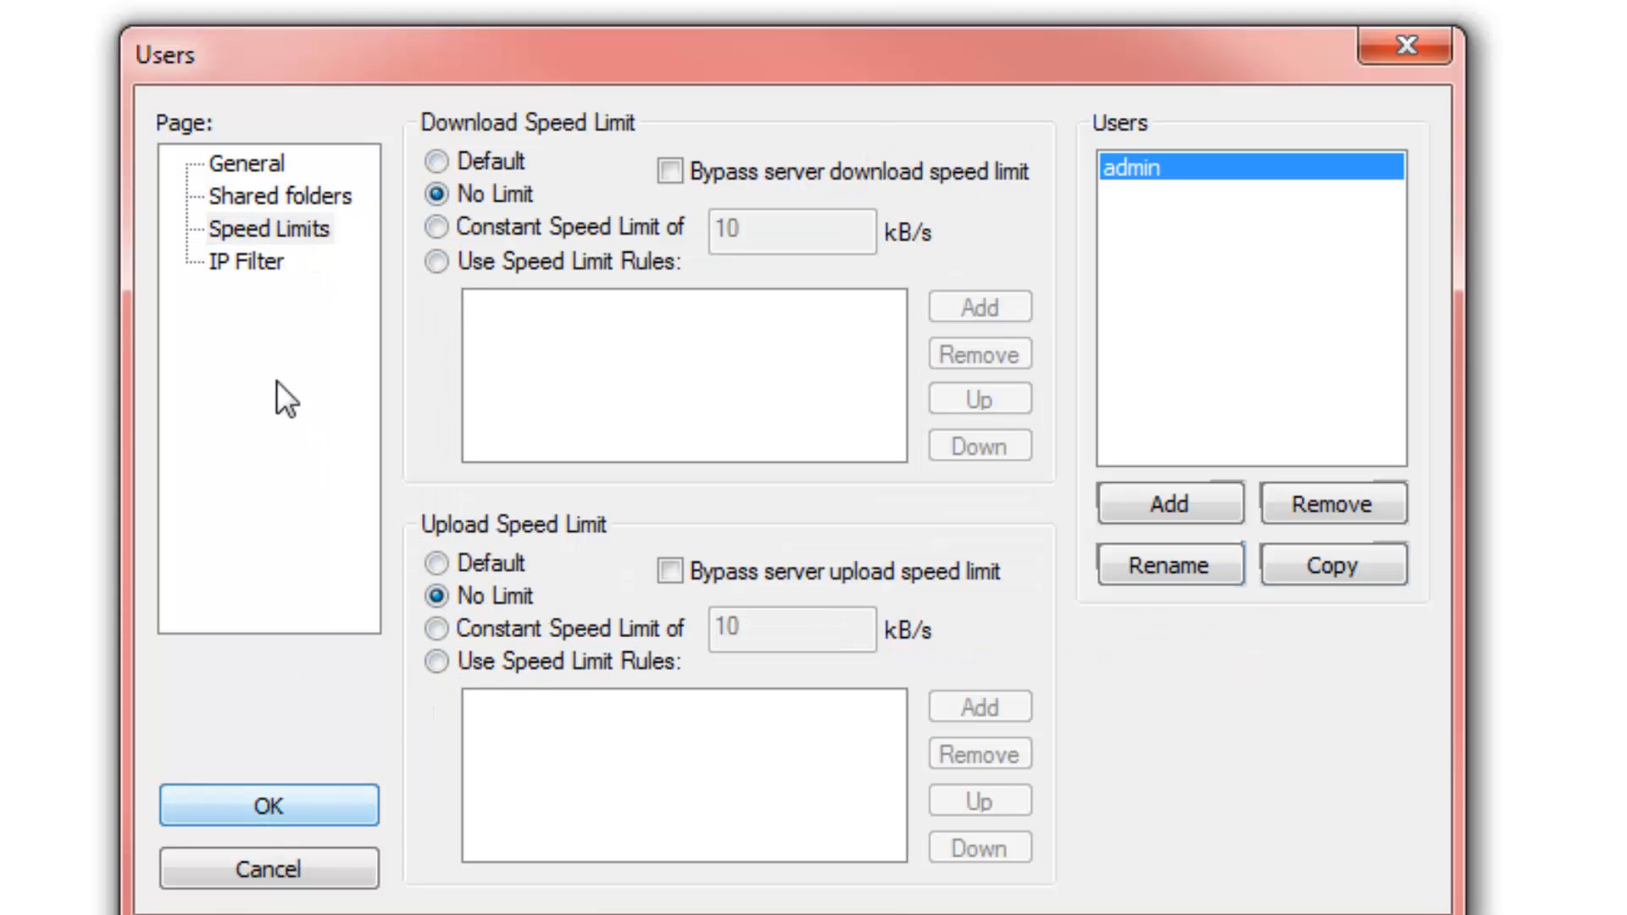
left_click(263, 269)
left_click(246, 807)
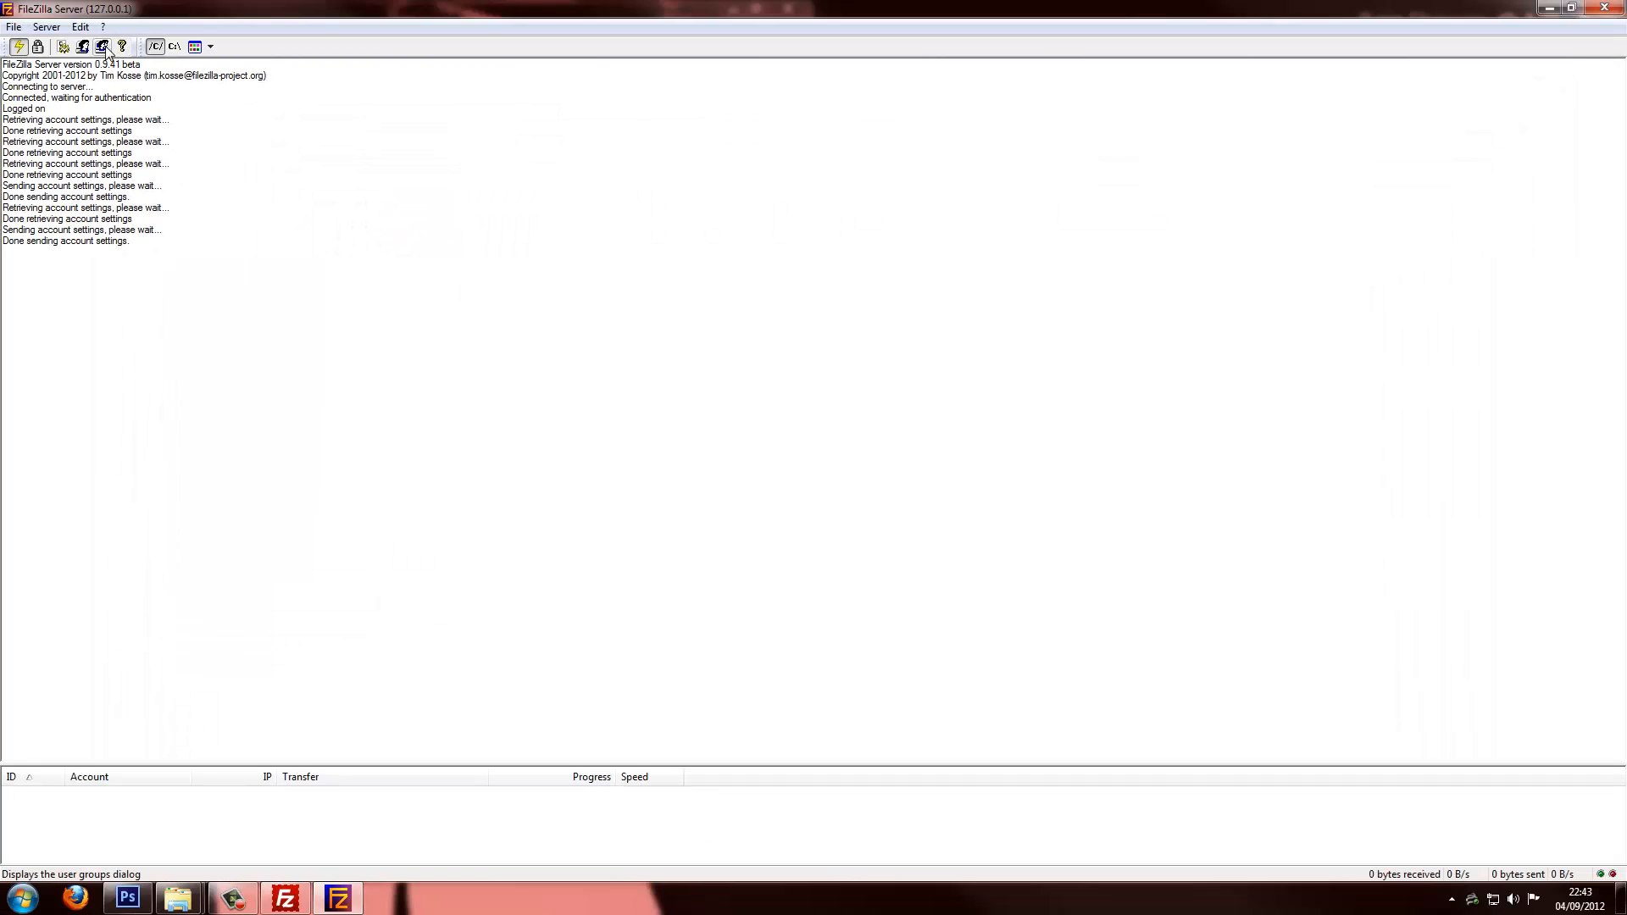
Review the group's Shared folders, Speed Limits and IP Filter pages in Group settings
left_click(103, 47)
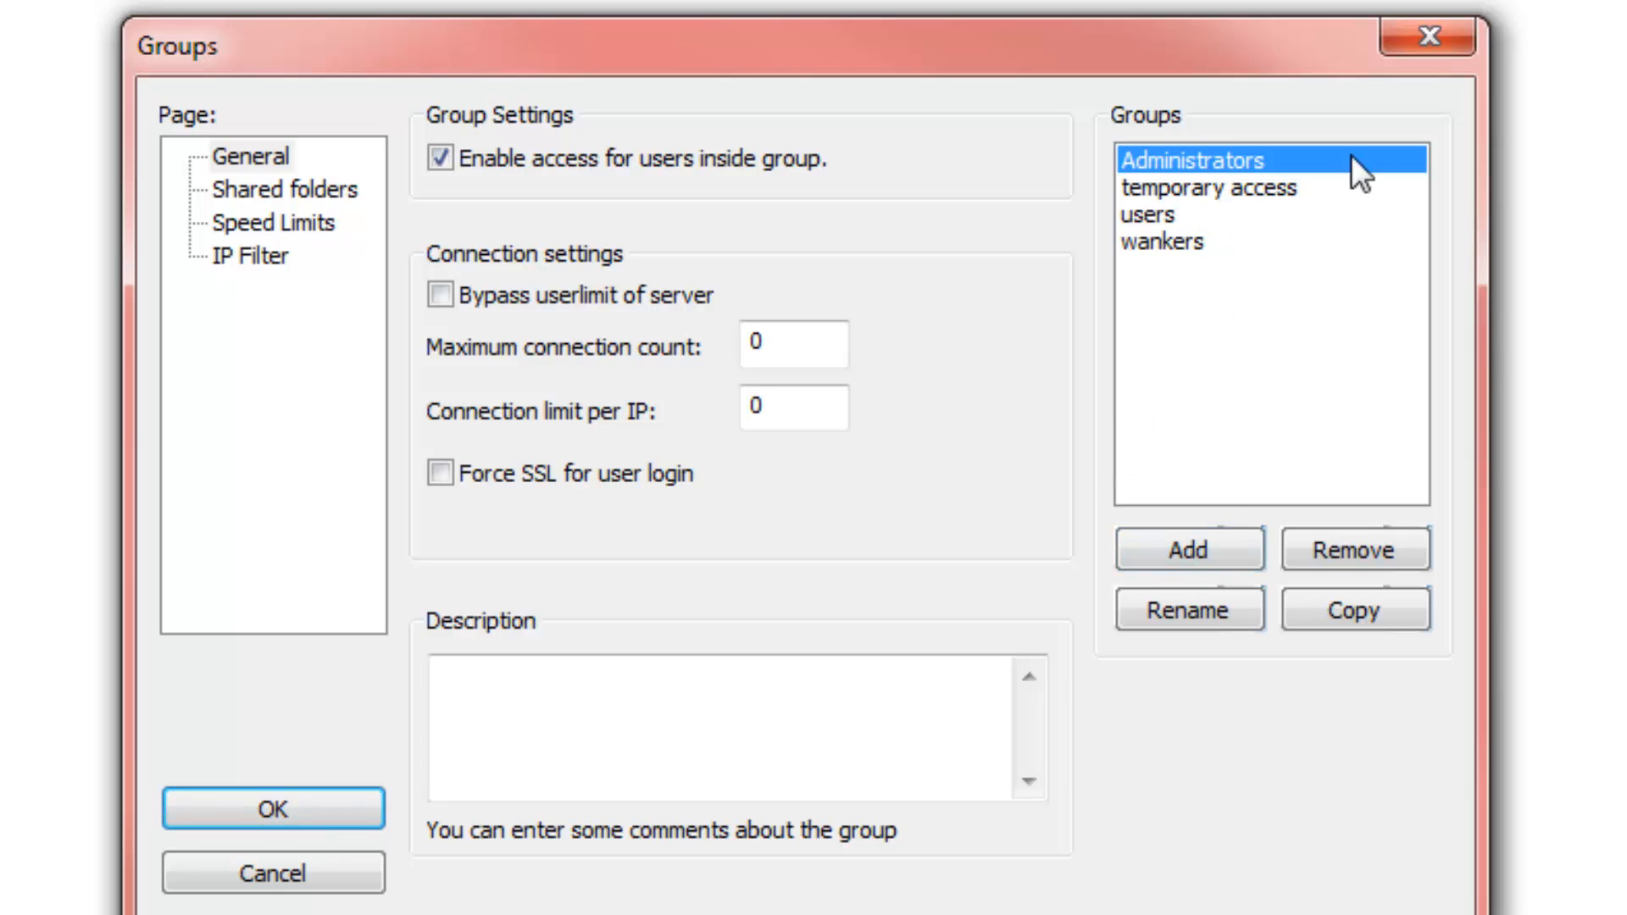
left_click(314, 193)
left_click(256, 225)
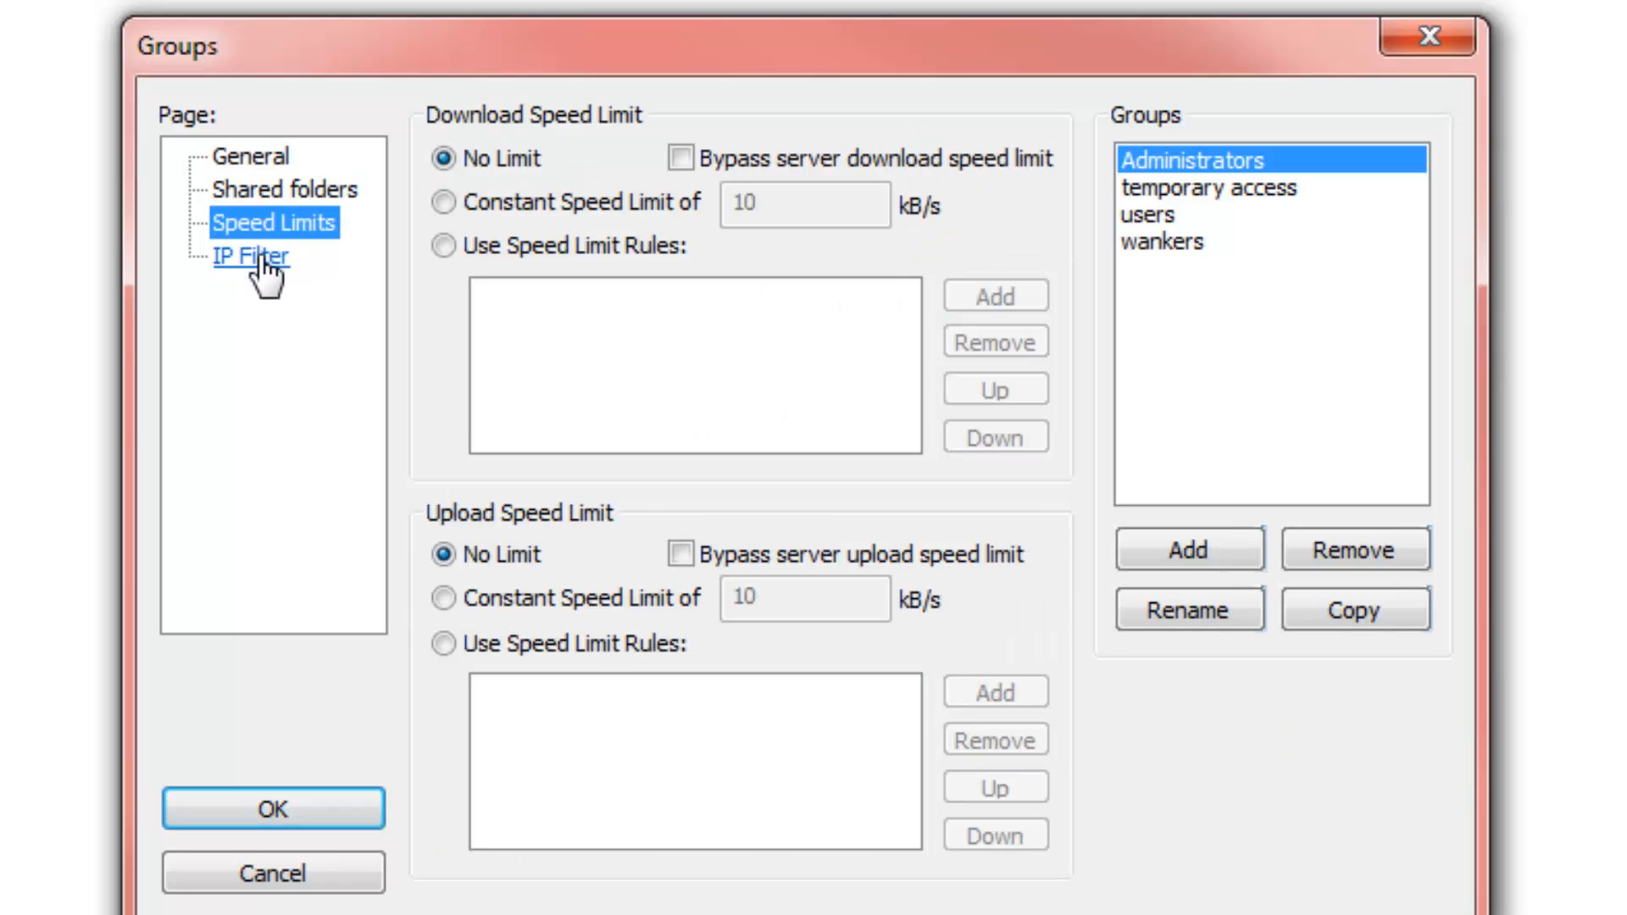
left_click(261, 257)
left_click(268, 194)
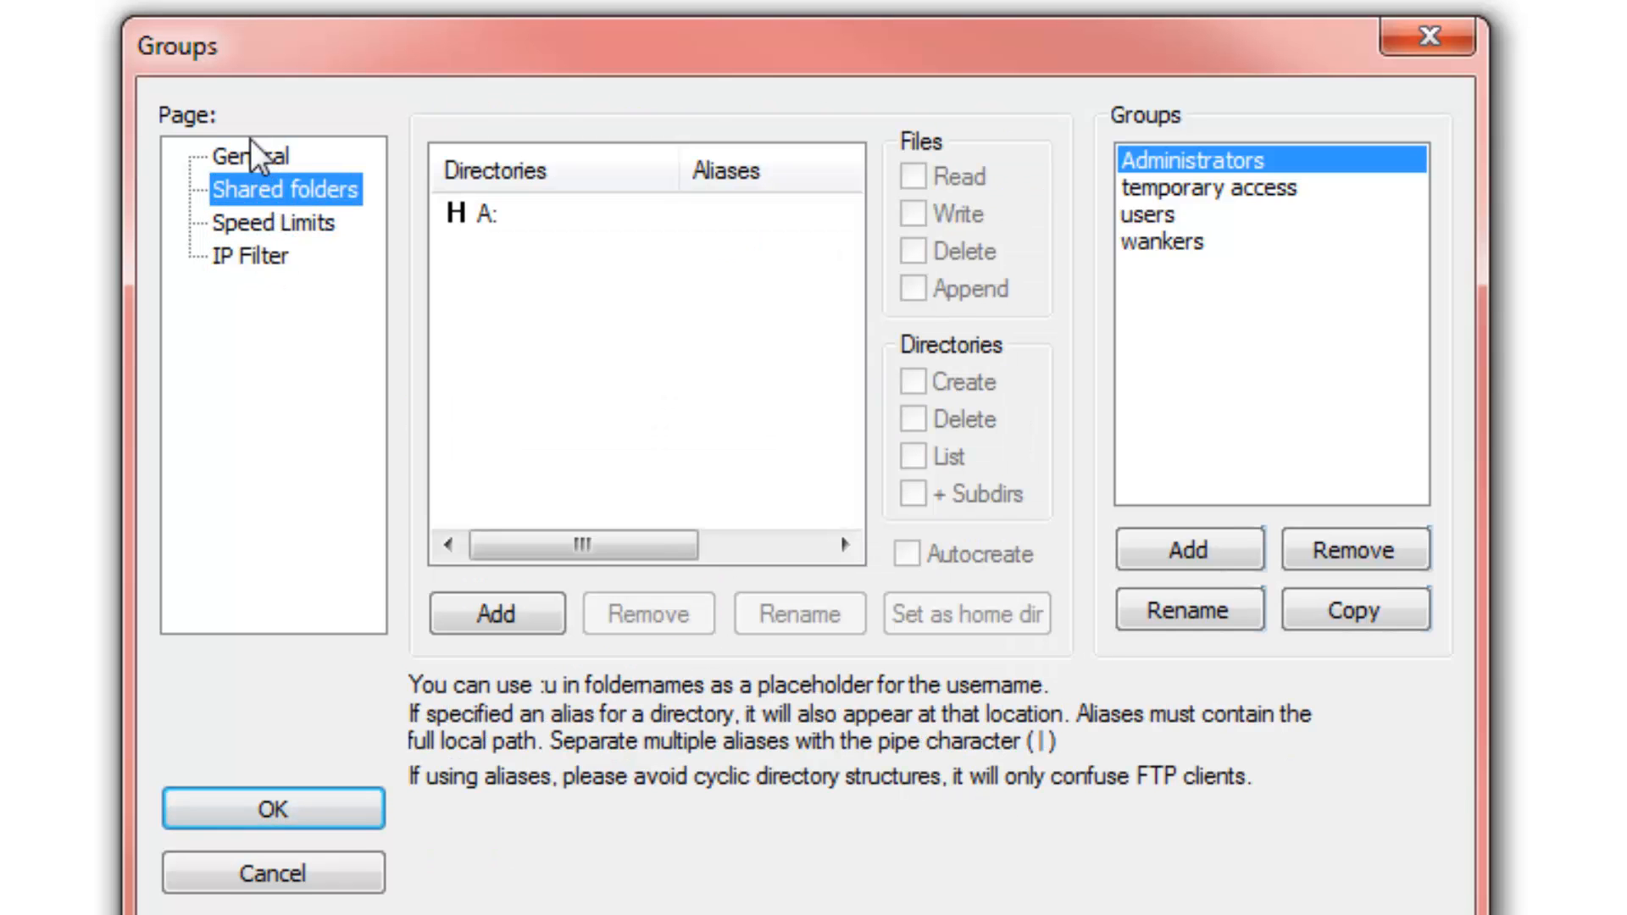
left_click(258, 158)
Select the last group and start adding a shared folder to it
left_click(1174, 214)
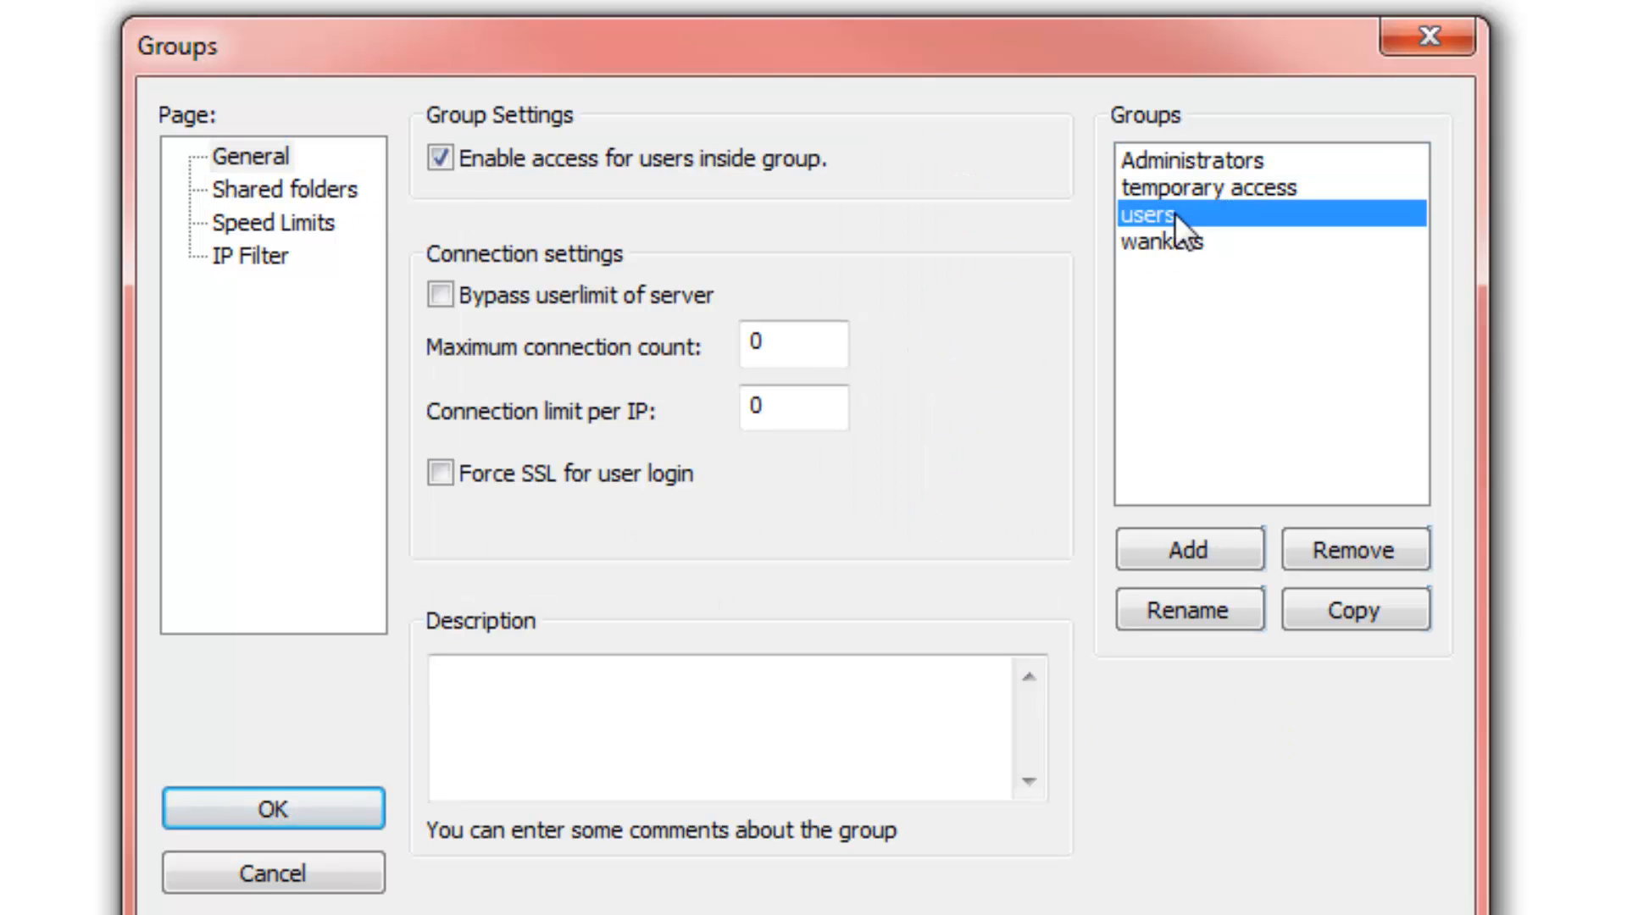
left_click(1175, 242)
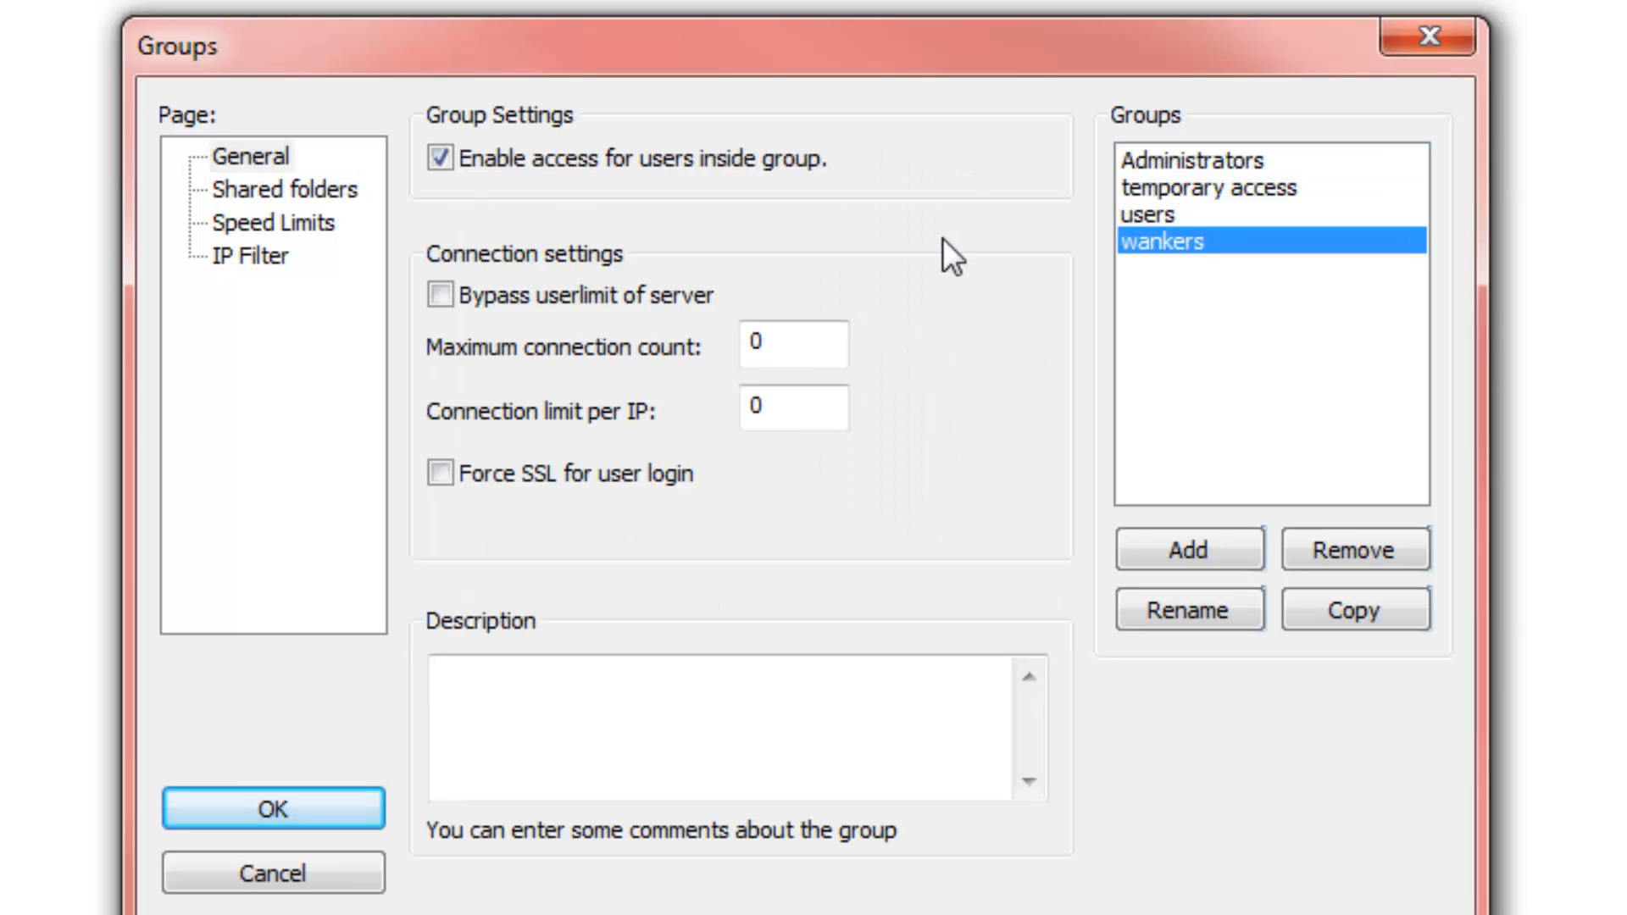
left_click(246, 191)
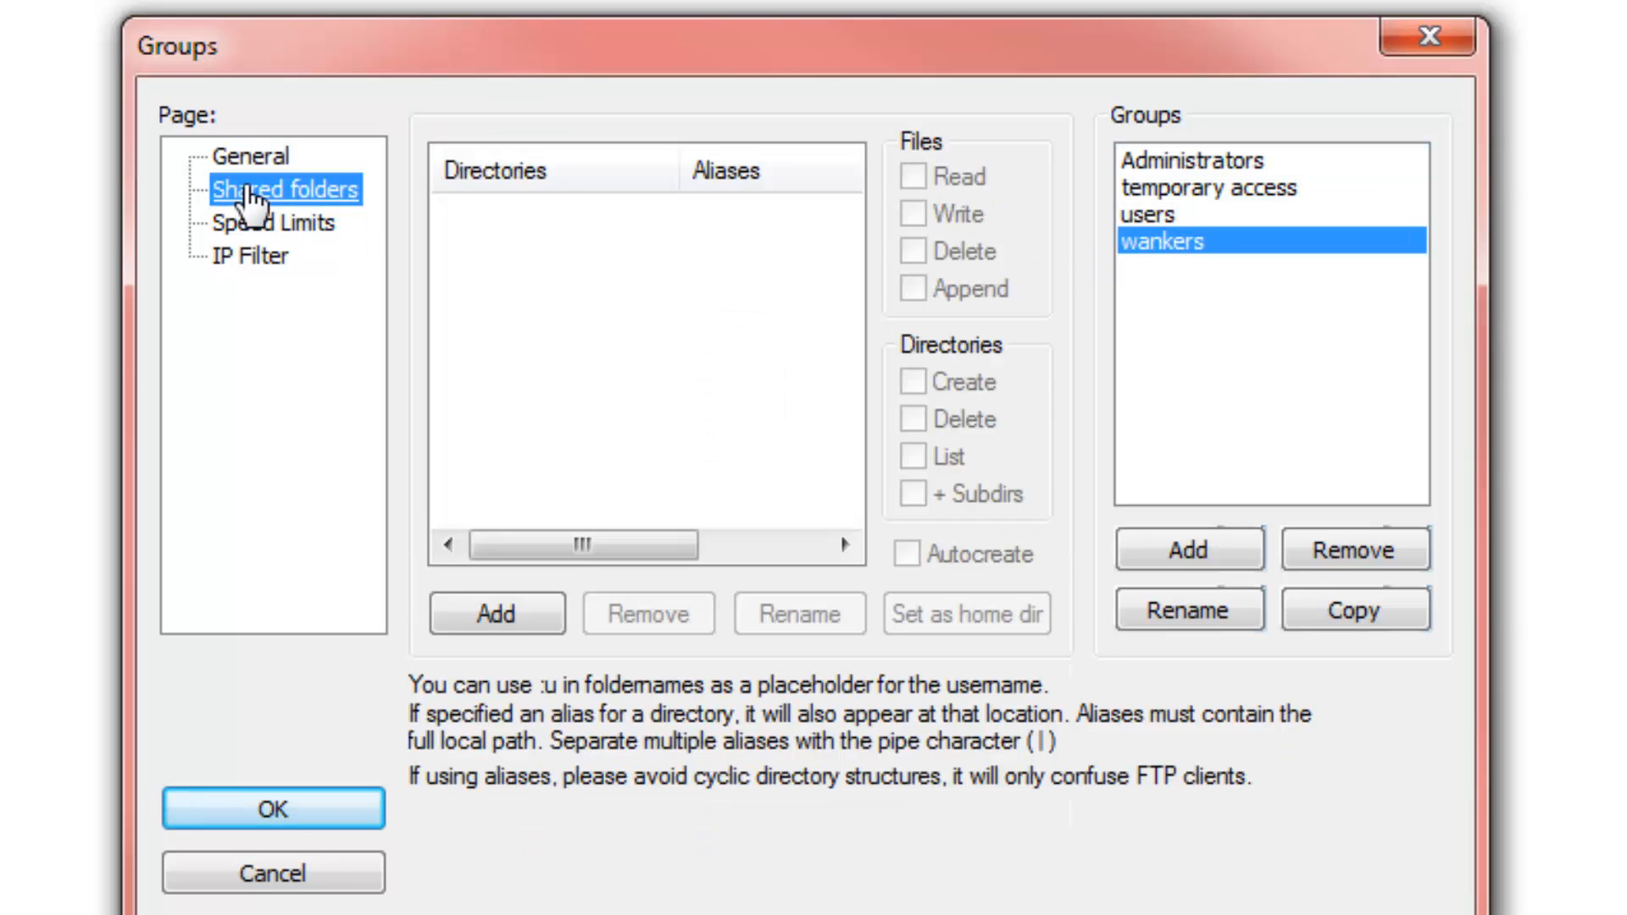
left_click(509, 619)
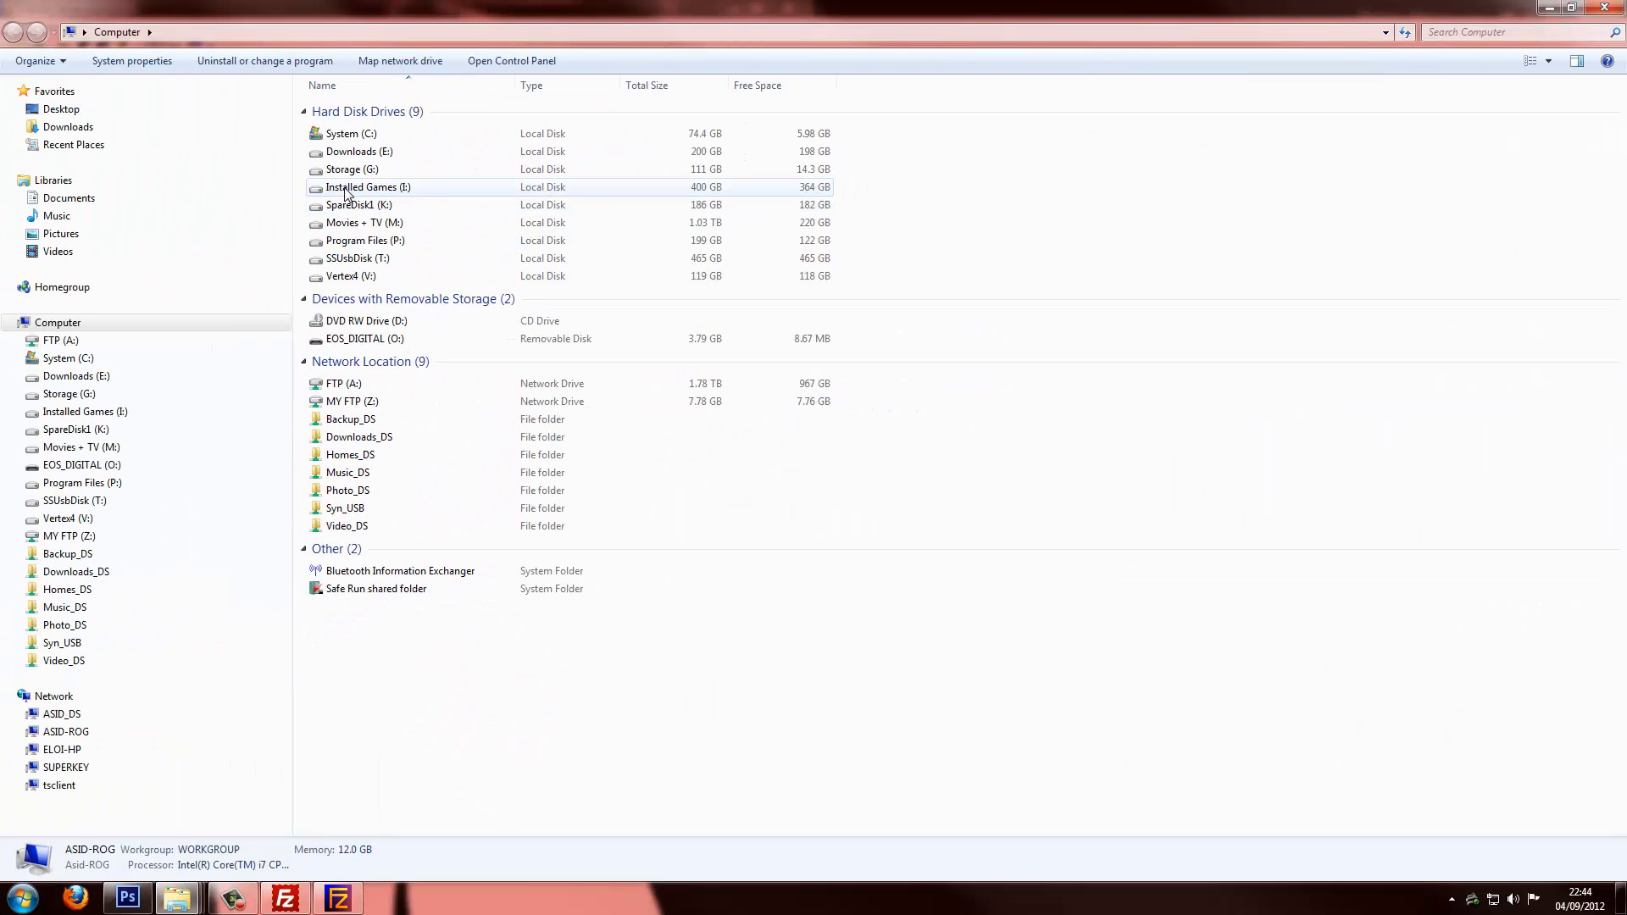
Create a new folder named 'Test FTP' on the Storage (G:) drive
double_click(331, 170)
right_click(364, 489)
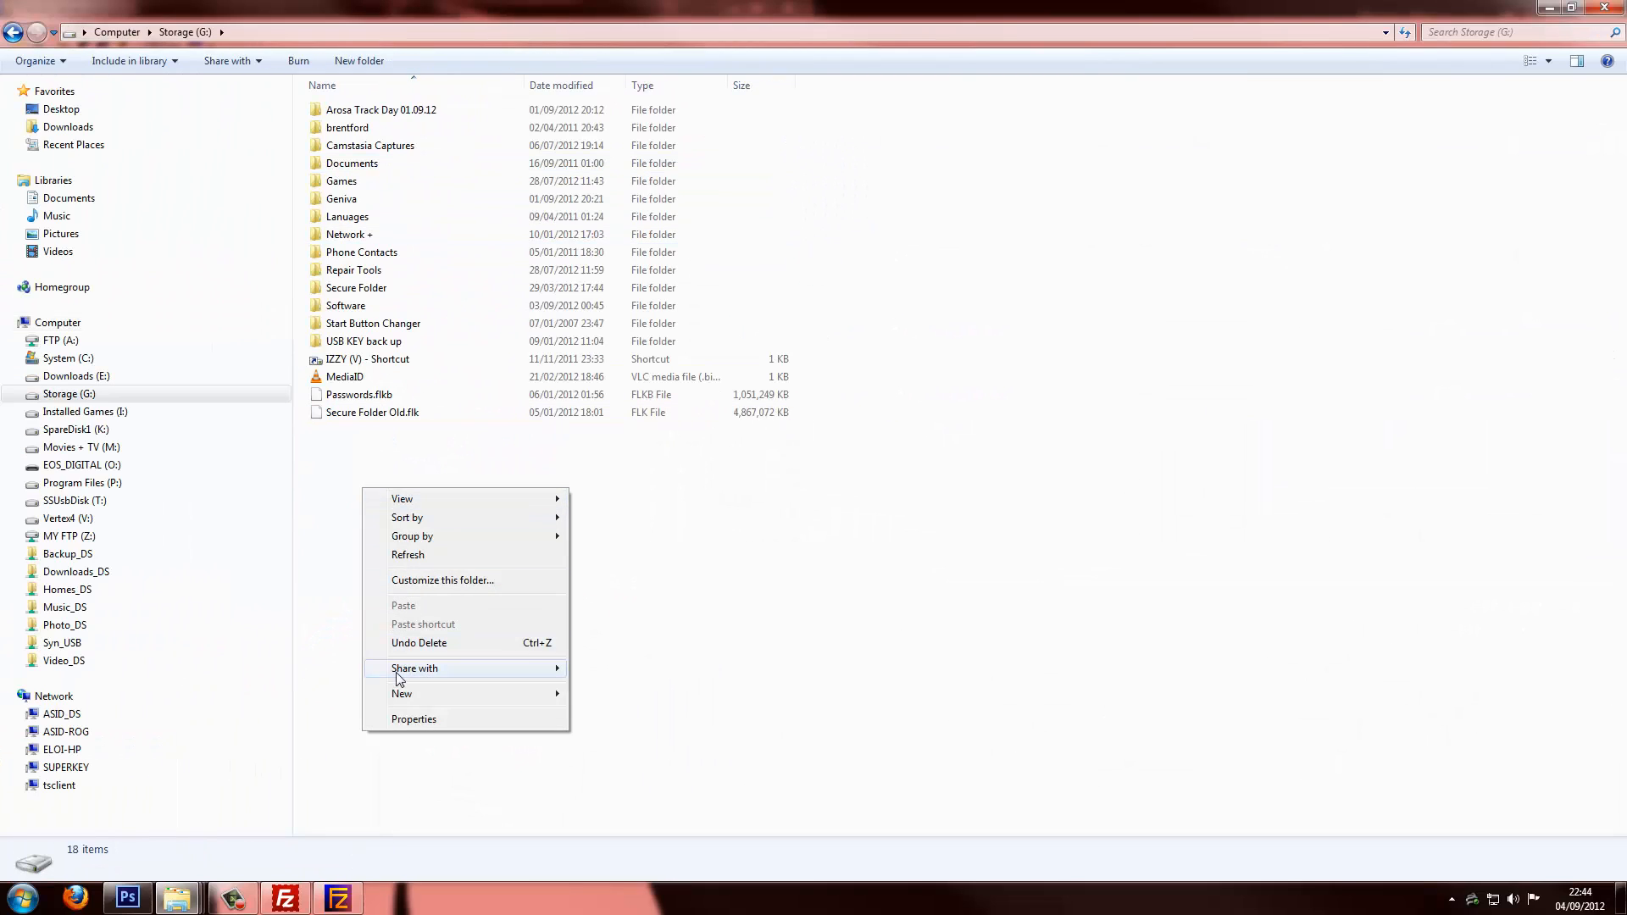
mouse_move(566, 695)
left_click(639, 448)
type("Te")
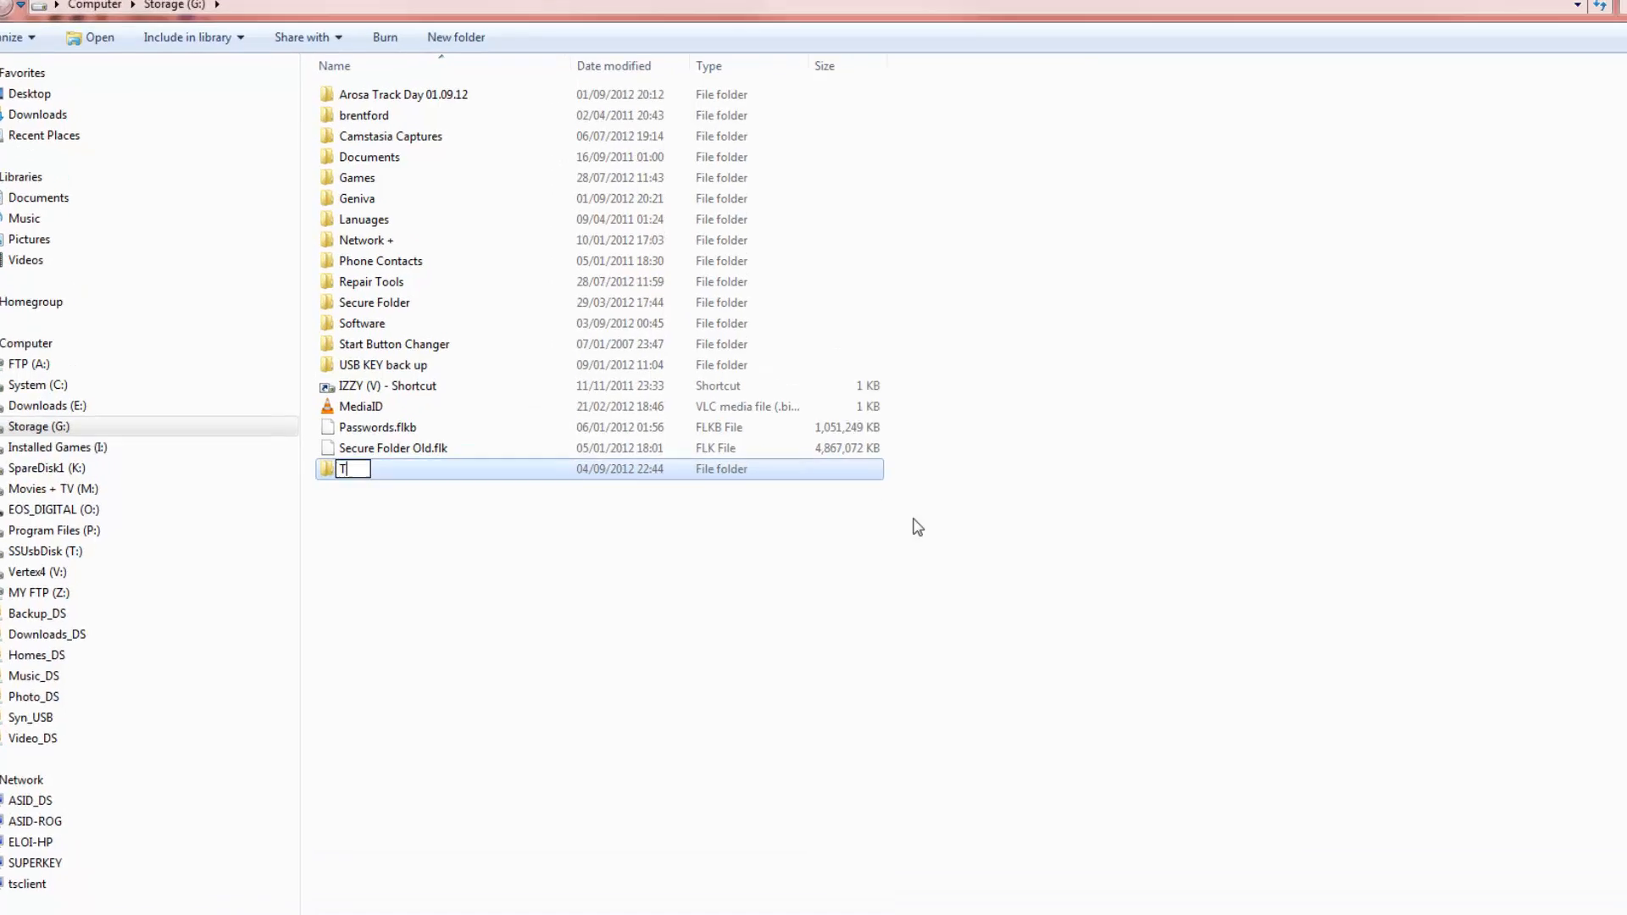
type("st FT")
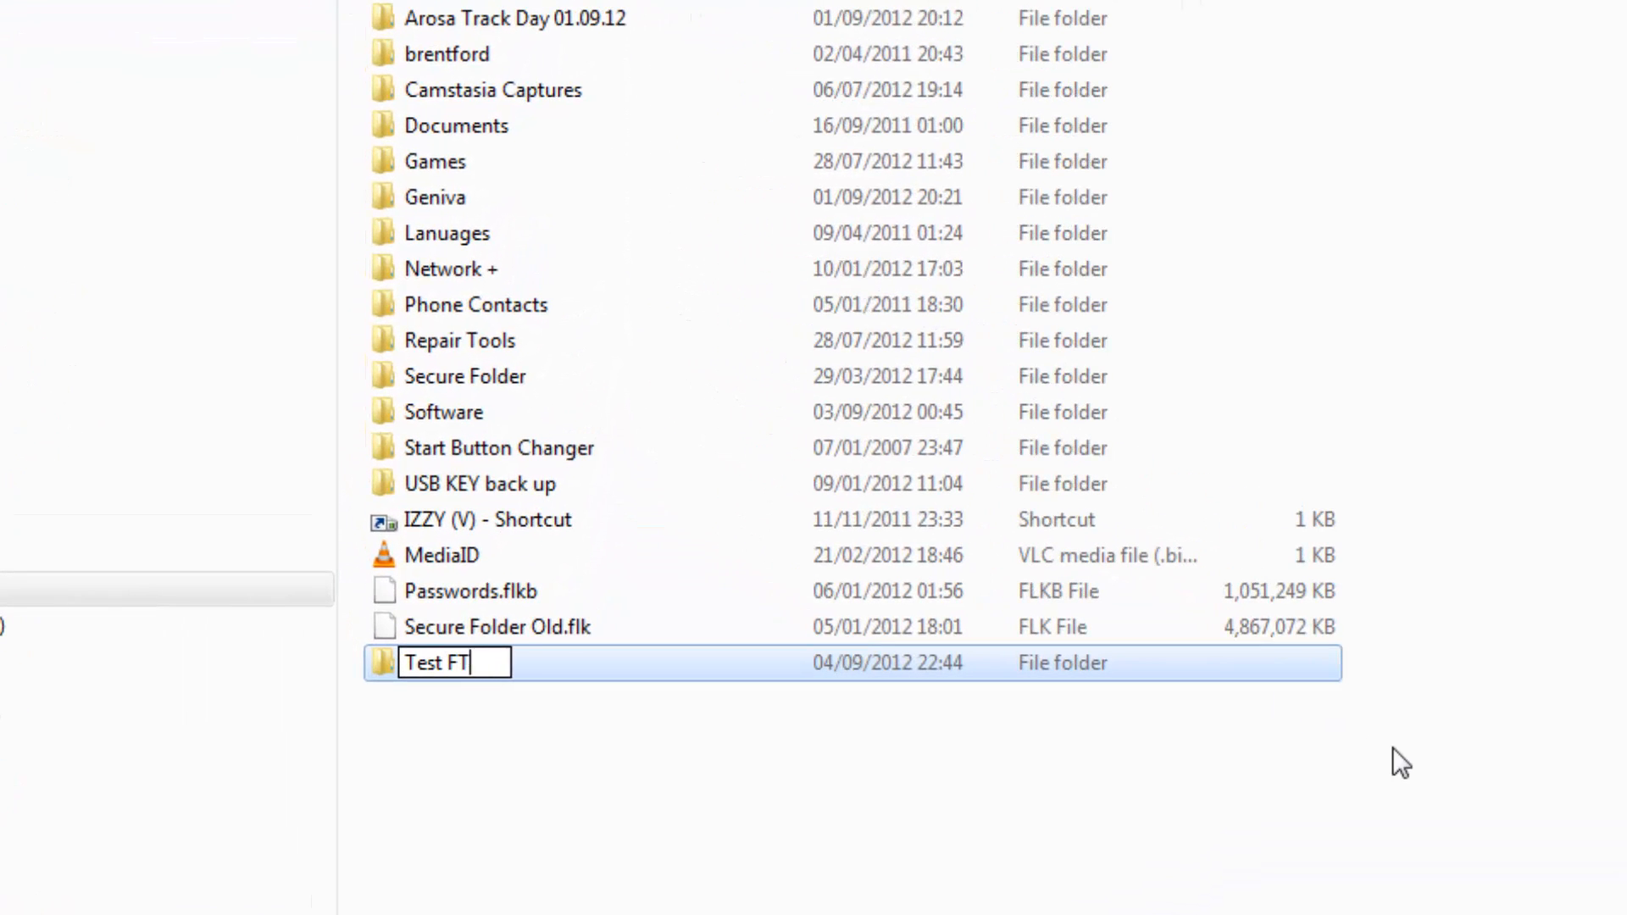
type("P")
key("Return")
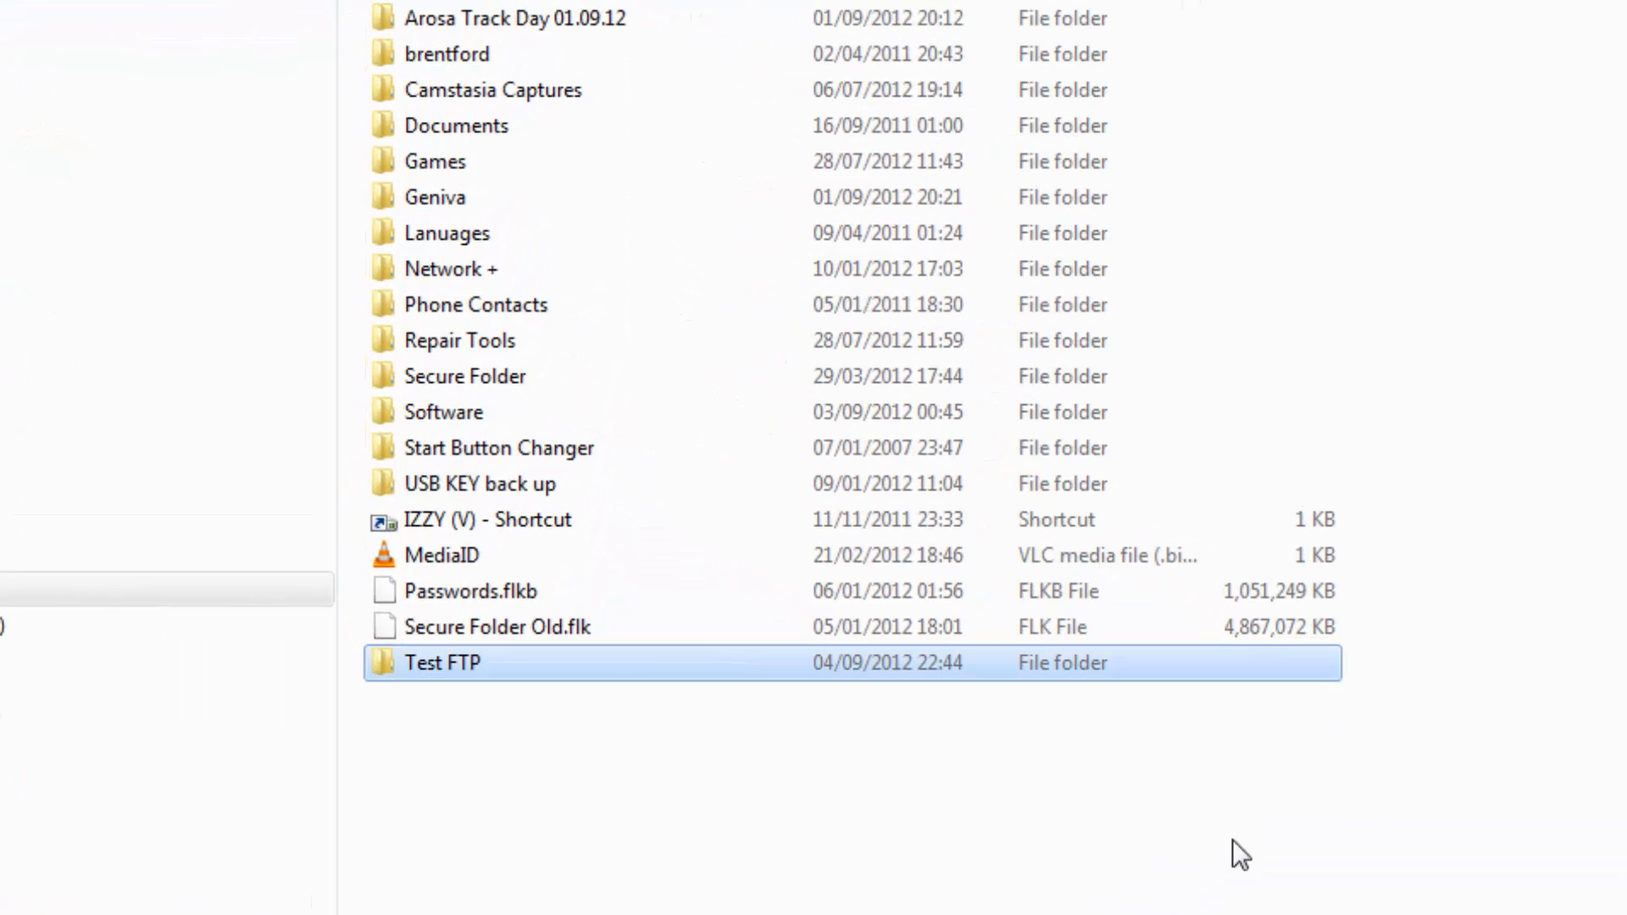
Inside Test FTP, create a subfolder named 'Users'
double_click(416, 661)
right_click(683, 727)
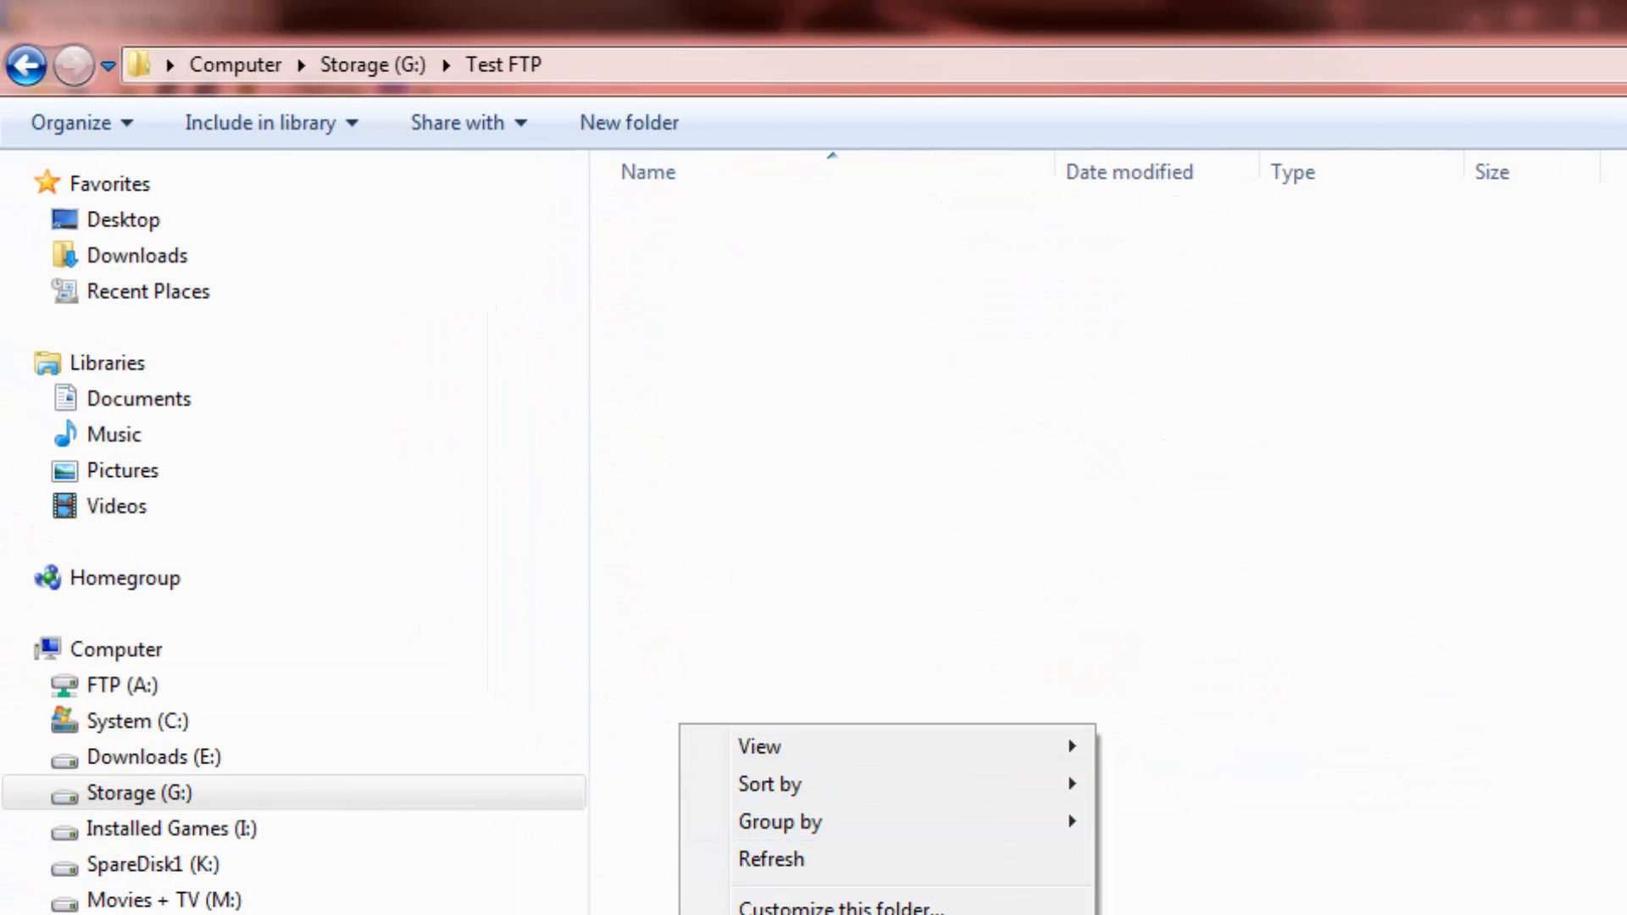
type("USERS")
key("BackSpace")
key("BackSpace")
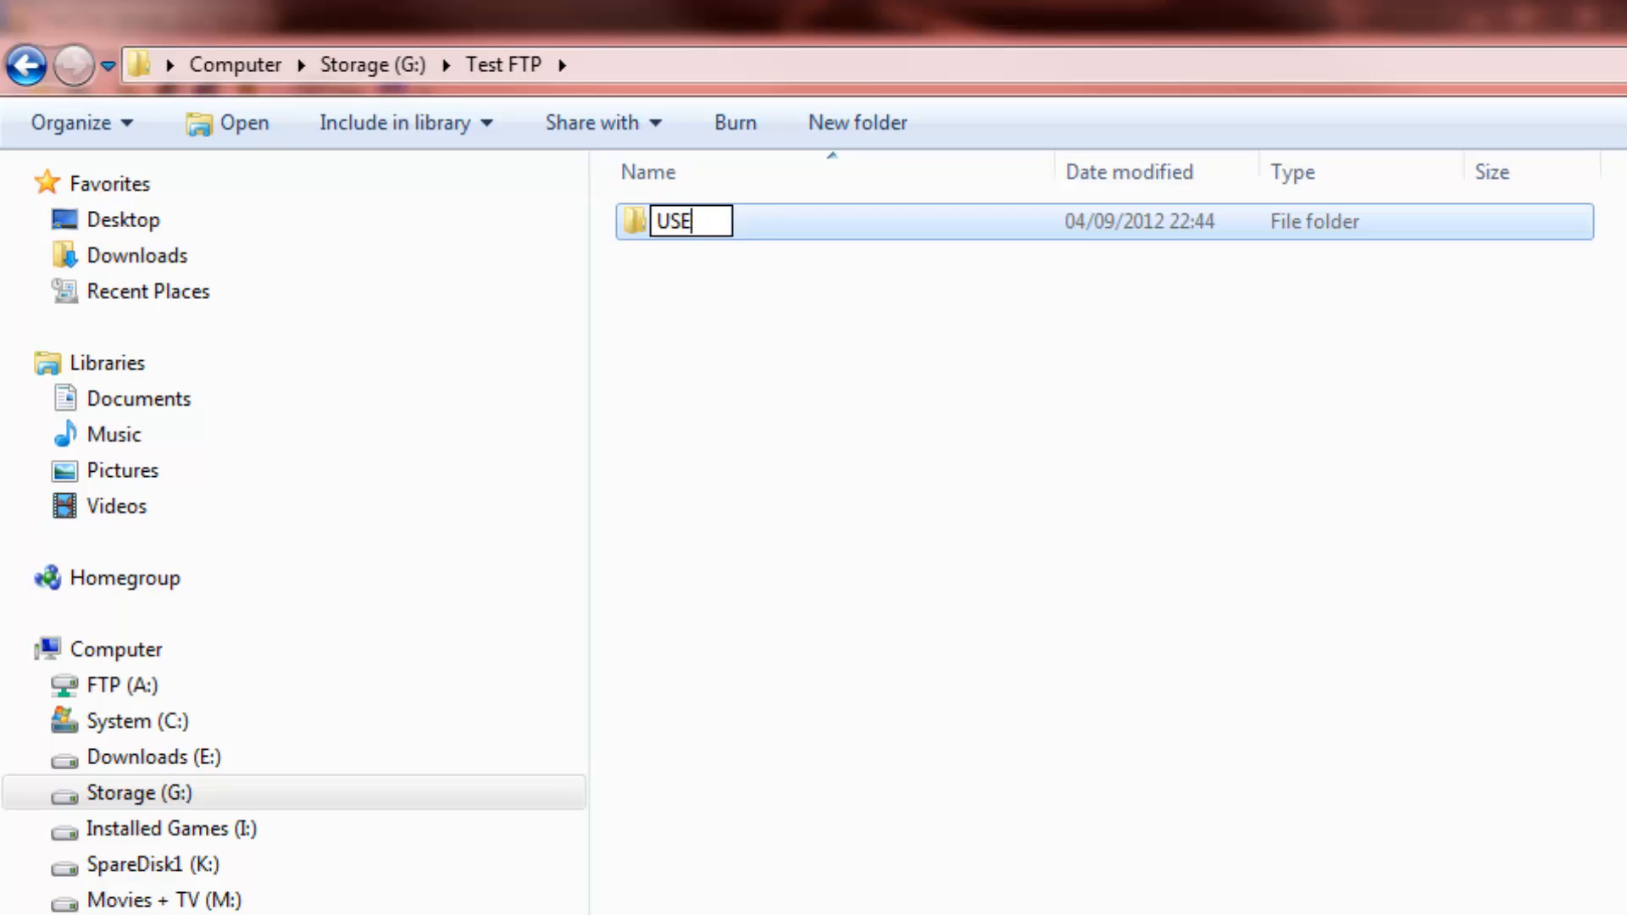
key("BackSpace")
key("BackSpace")
type("sers")
key("Return")
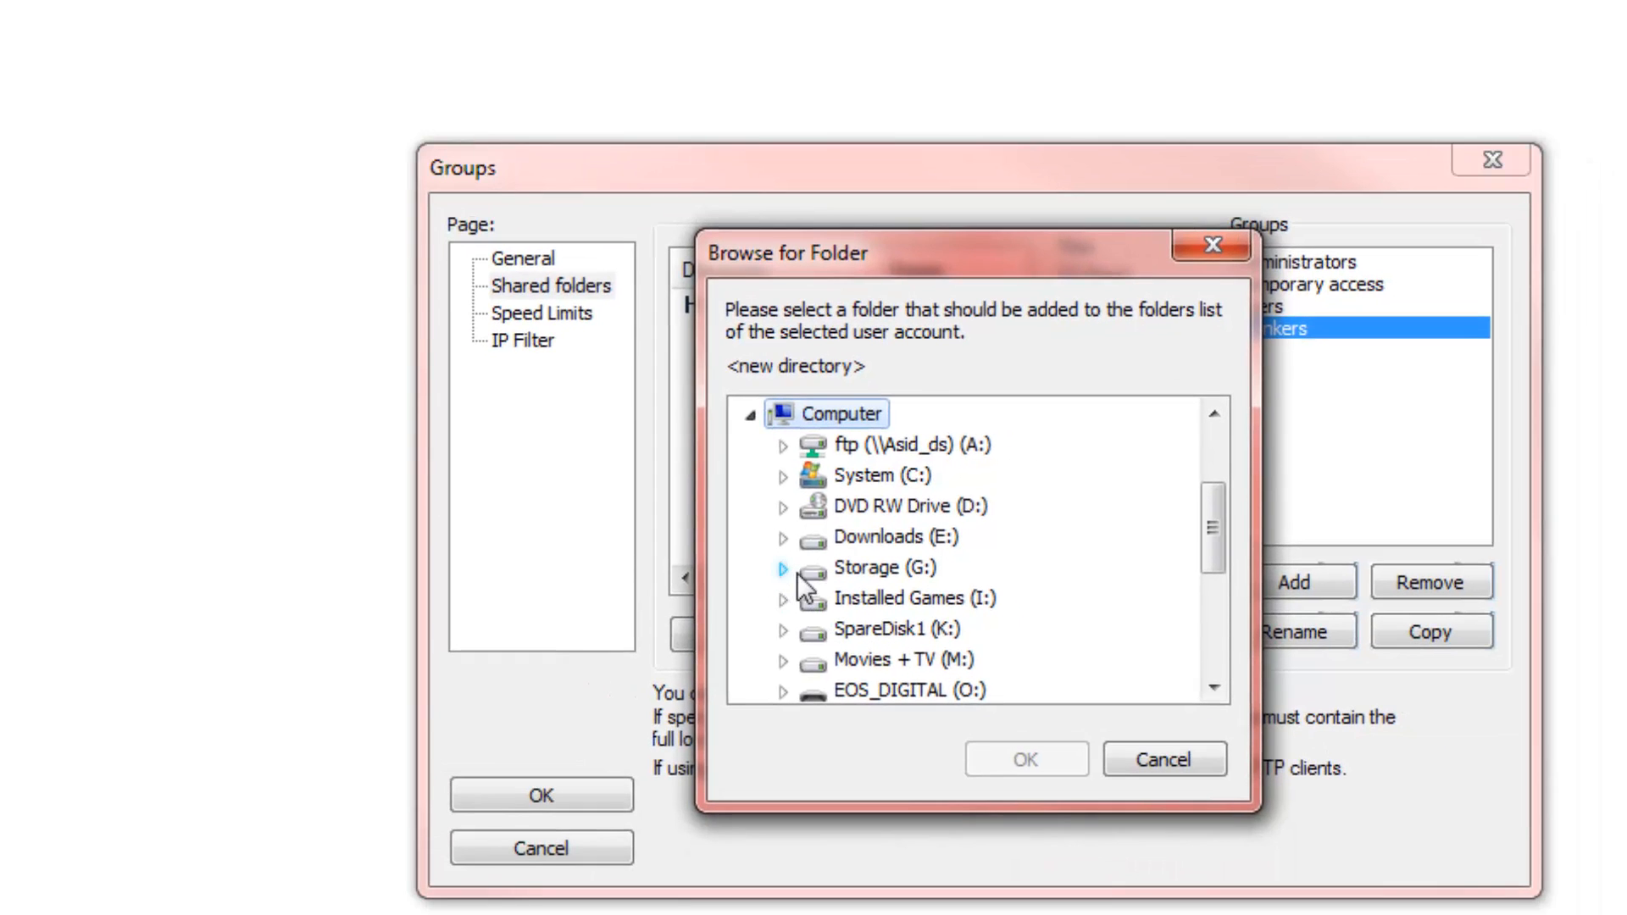
Share G:\Test FTP\Users with the last group, set it as home directory, and save
left_click(793, 570)
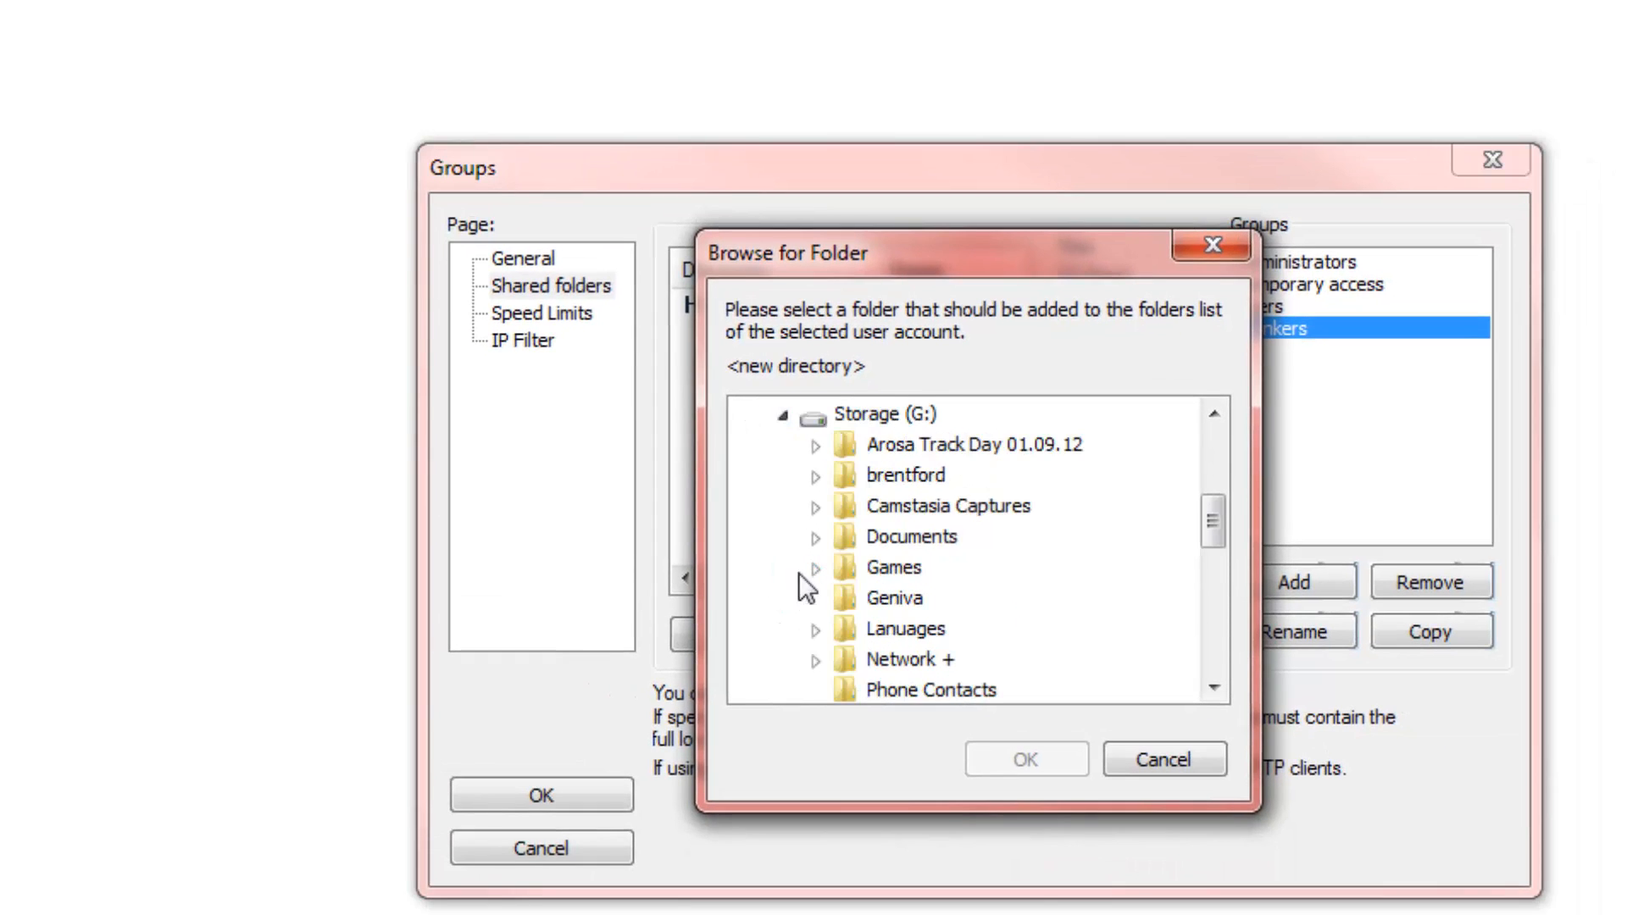
left_click(887, 661)
scroll(1025, 605, "down", 2)
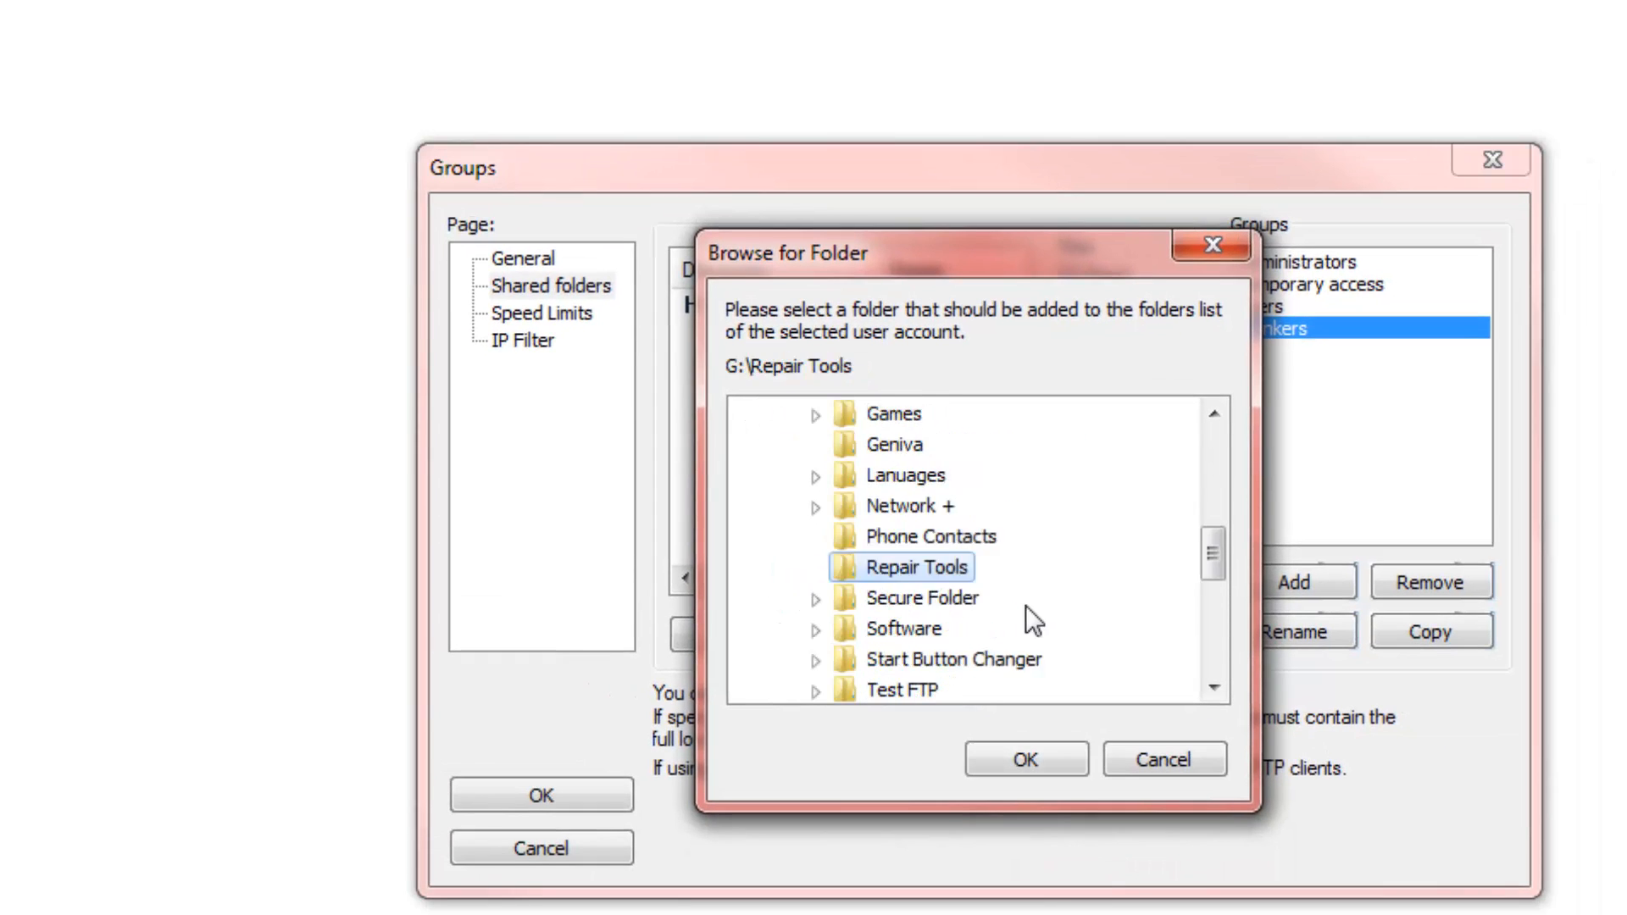
left_click(815, 598)
left_click(898, 628)
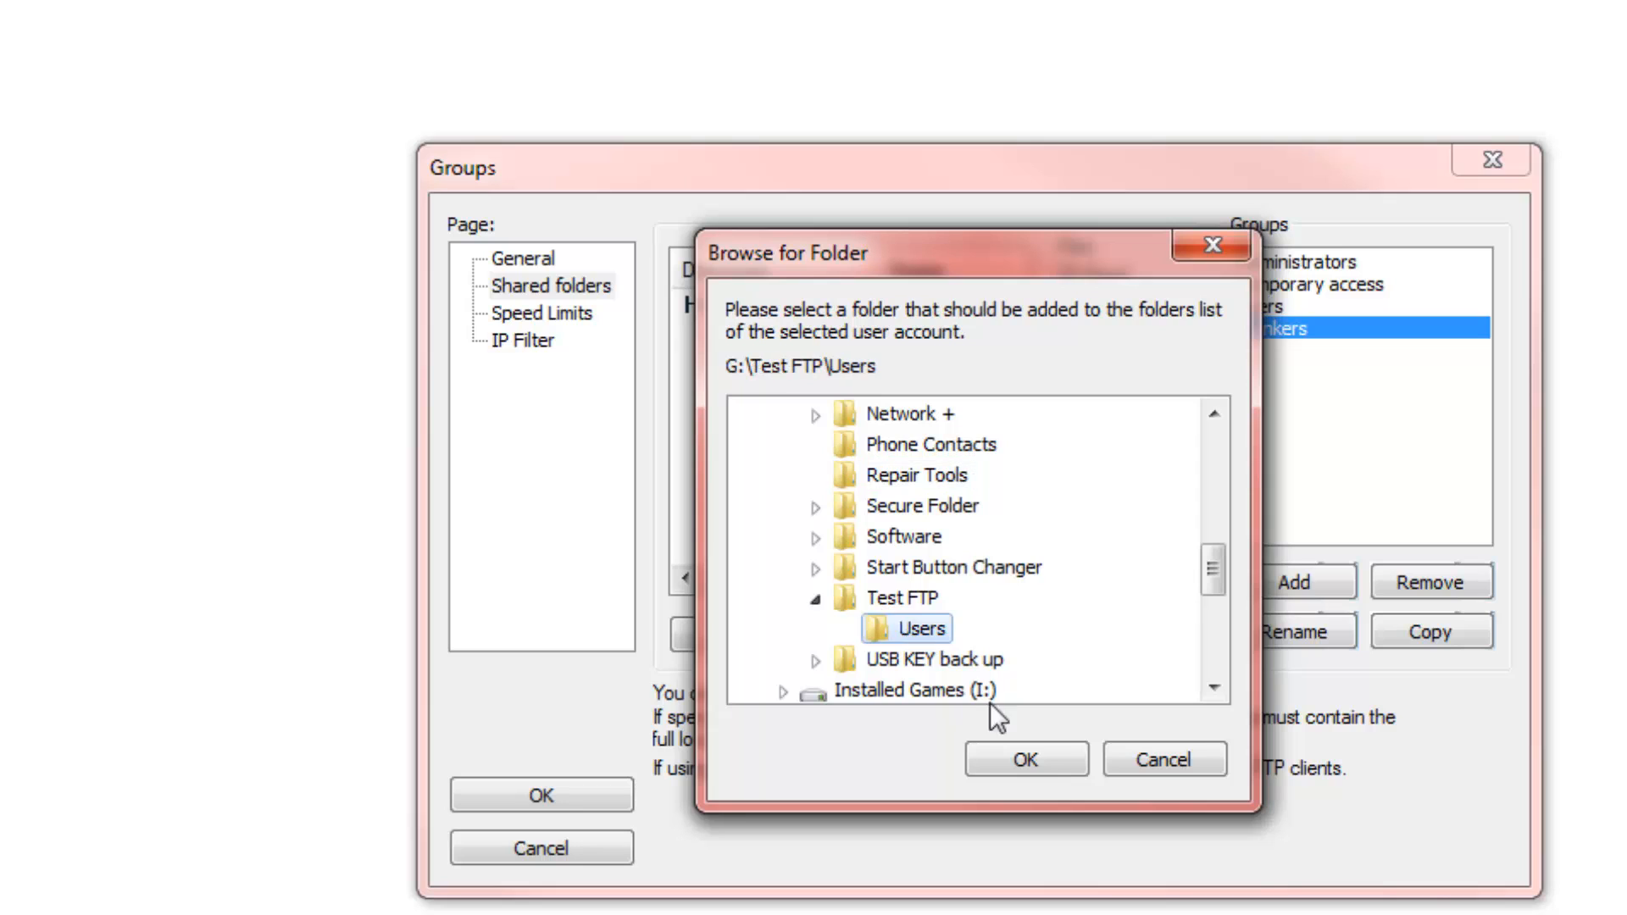
left_click(1028, 759)
left_click(1118, 634)
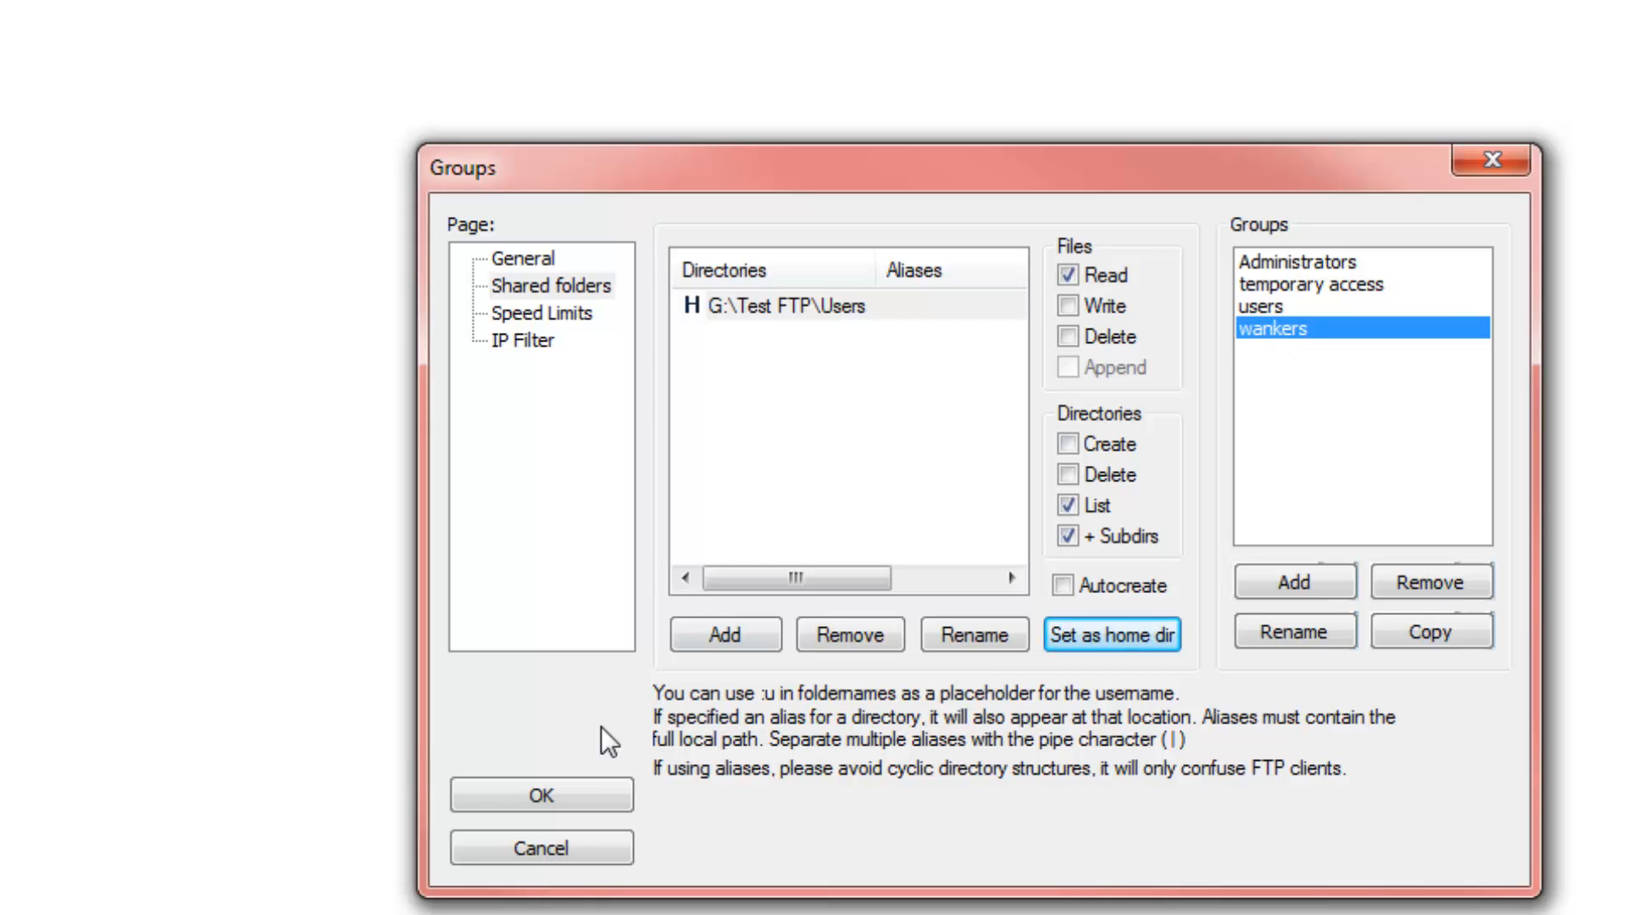
left_click(522, 780)
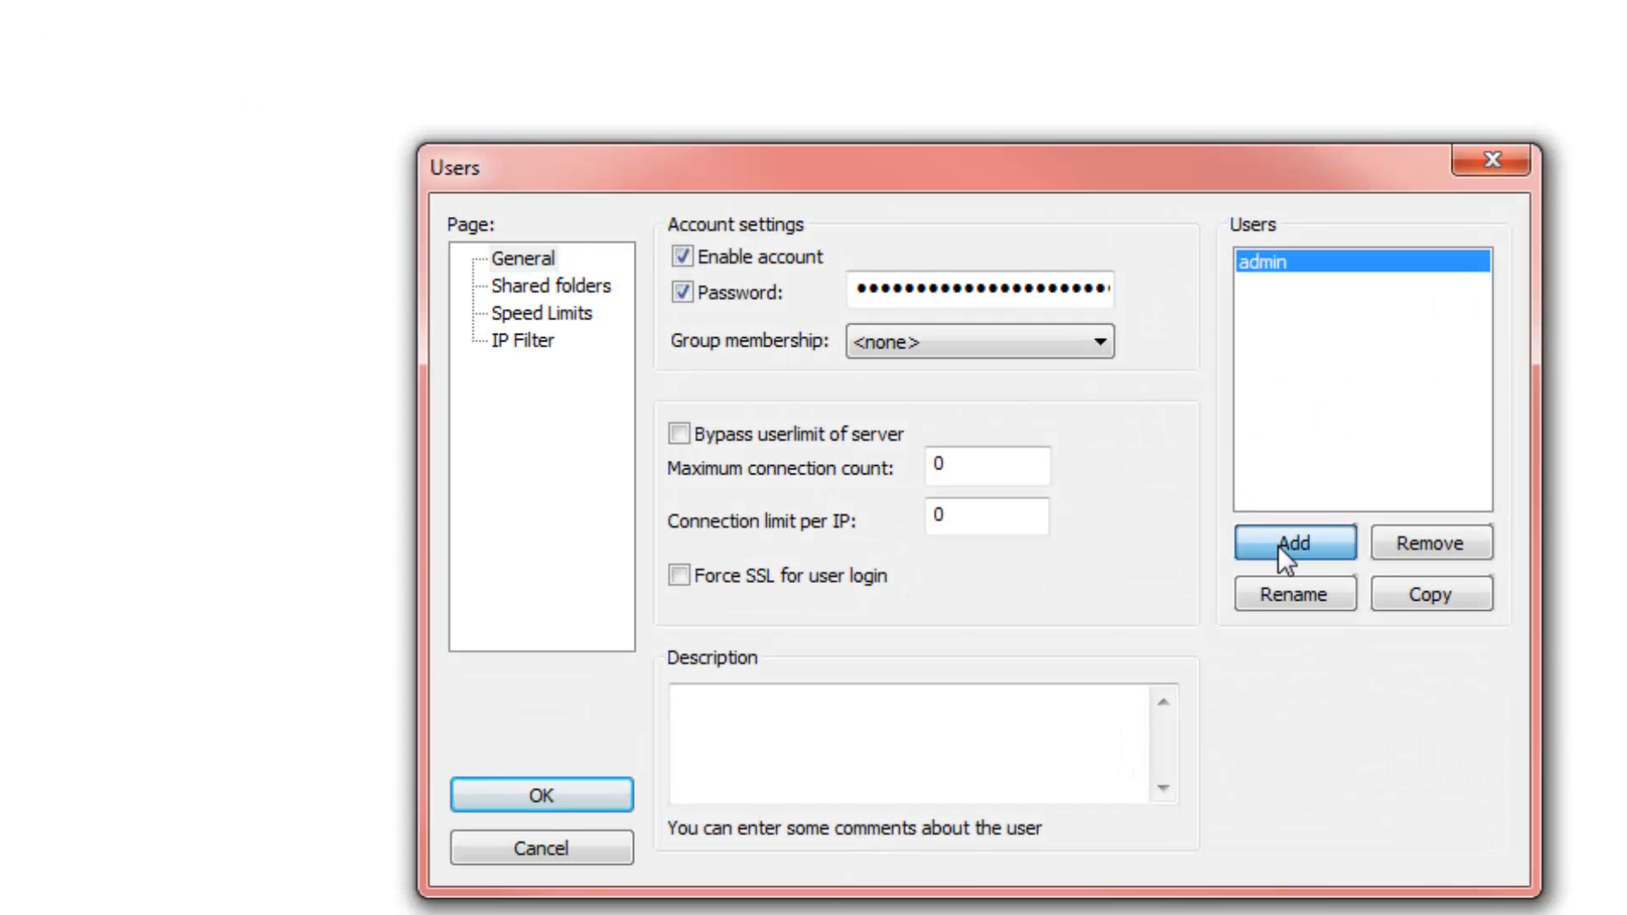
Add a second user account assigned to the custom group and show its Shared folders page
left_click(1280, 546)
type("bob")
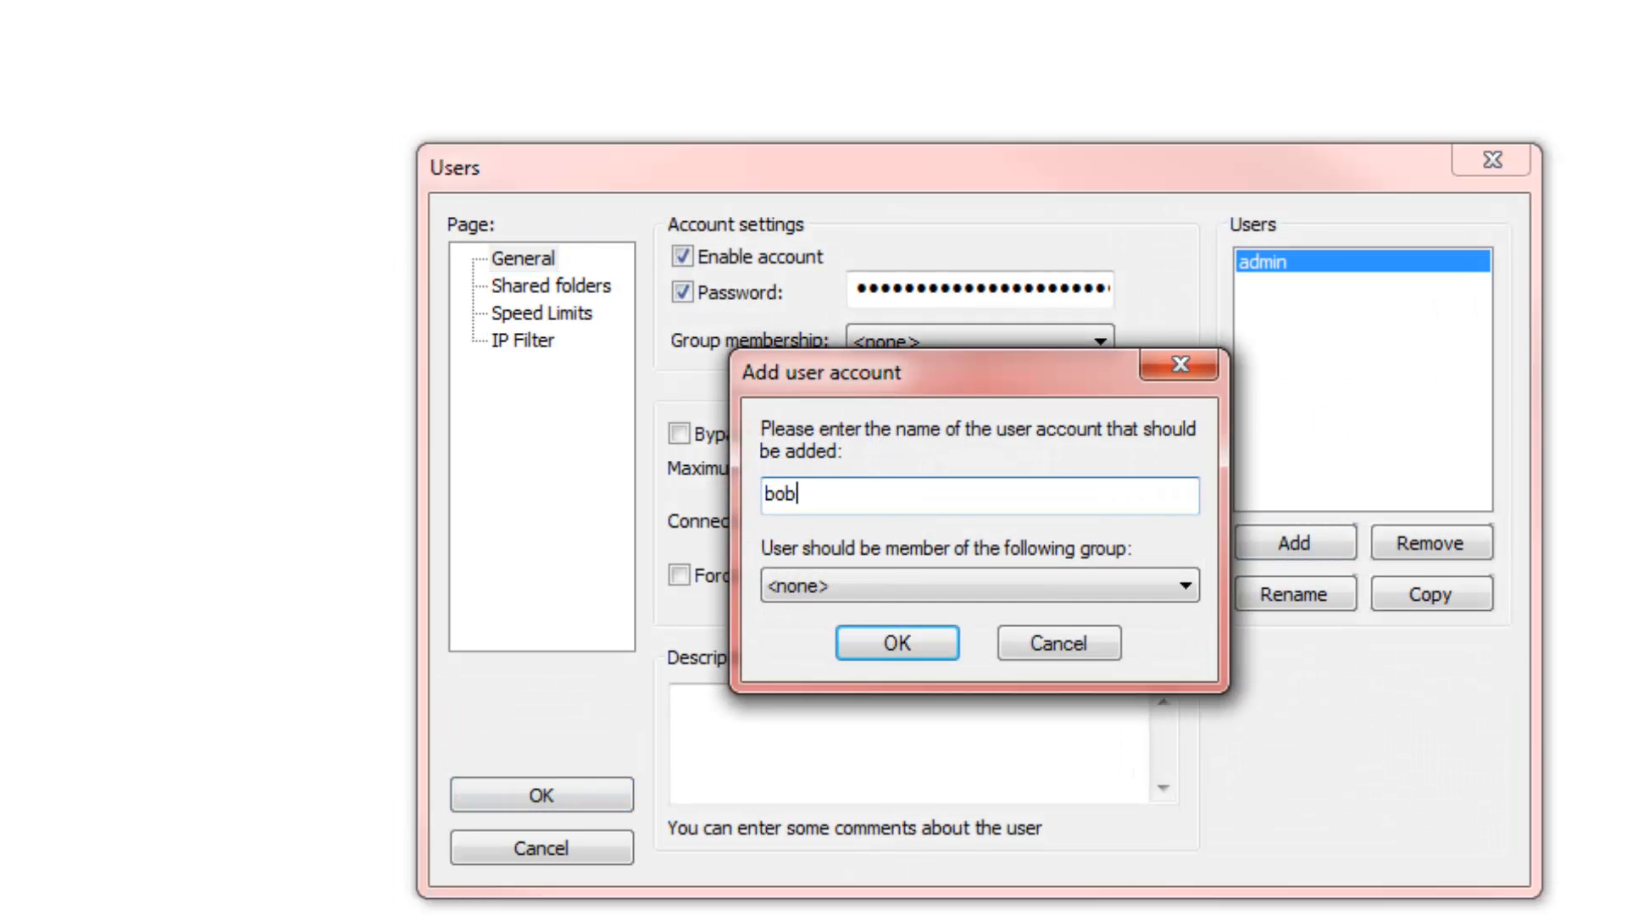
left_click(877, 596)
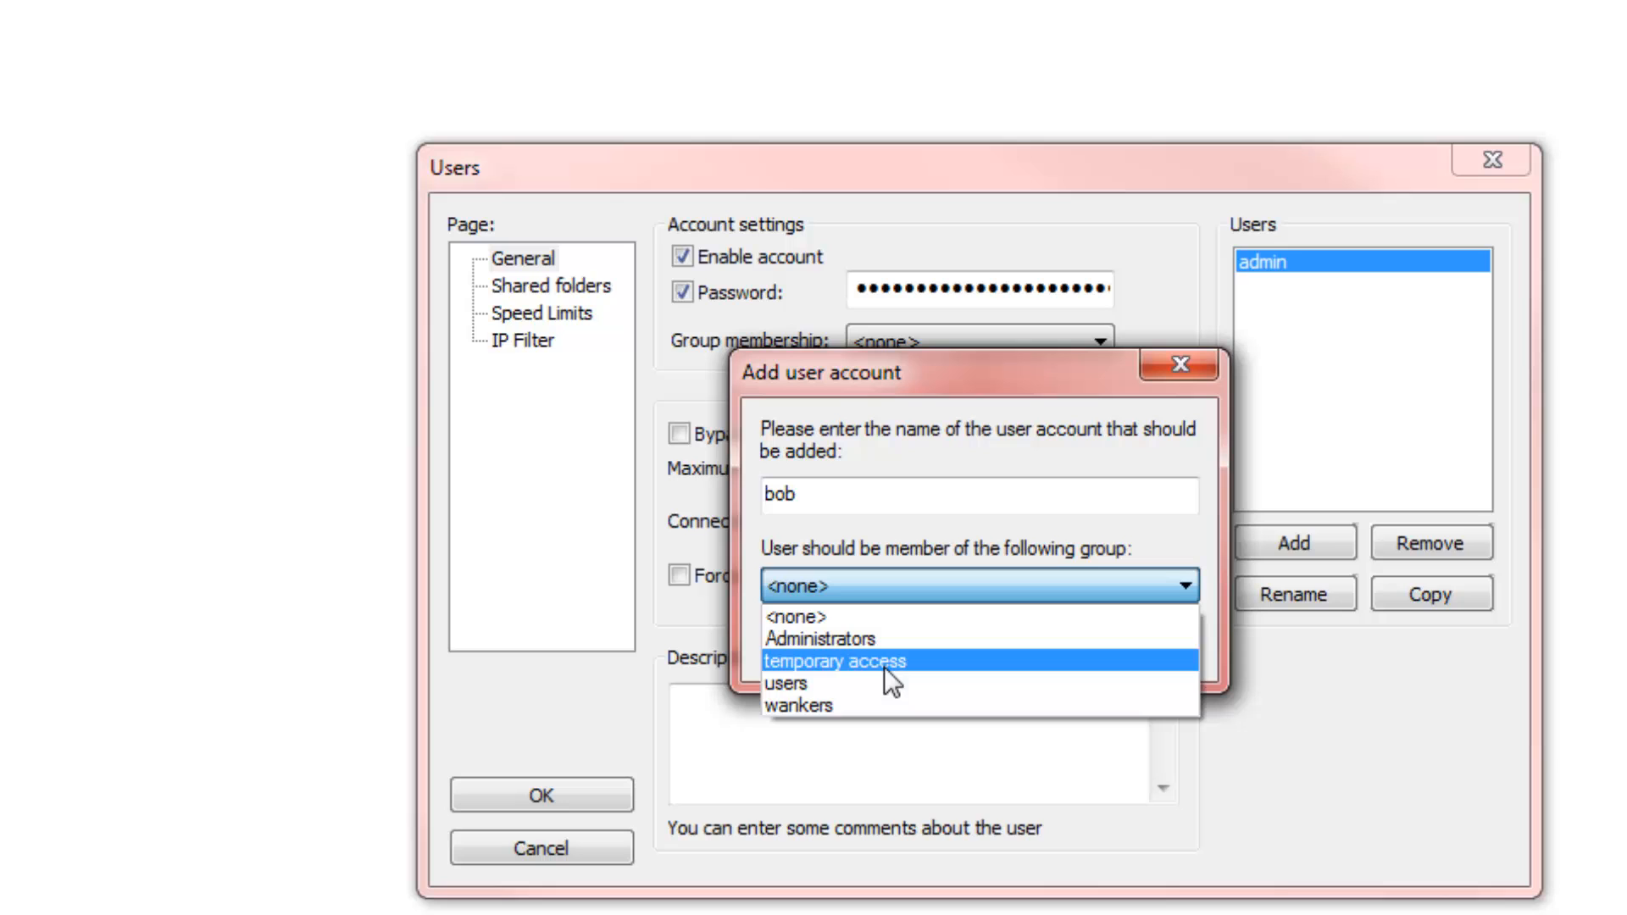
left_click(820, 710)
left_click(923, 644)
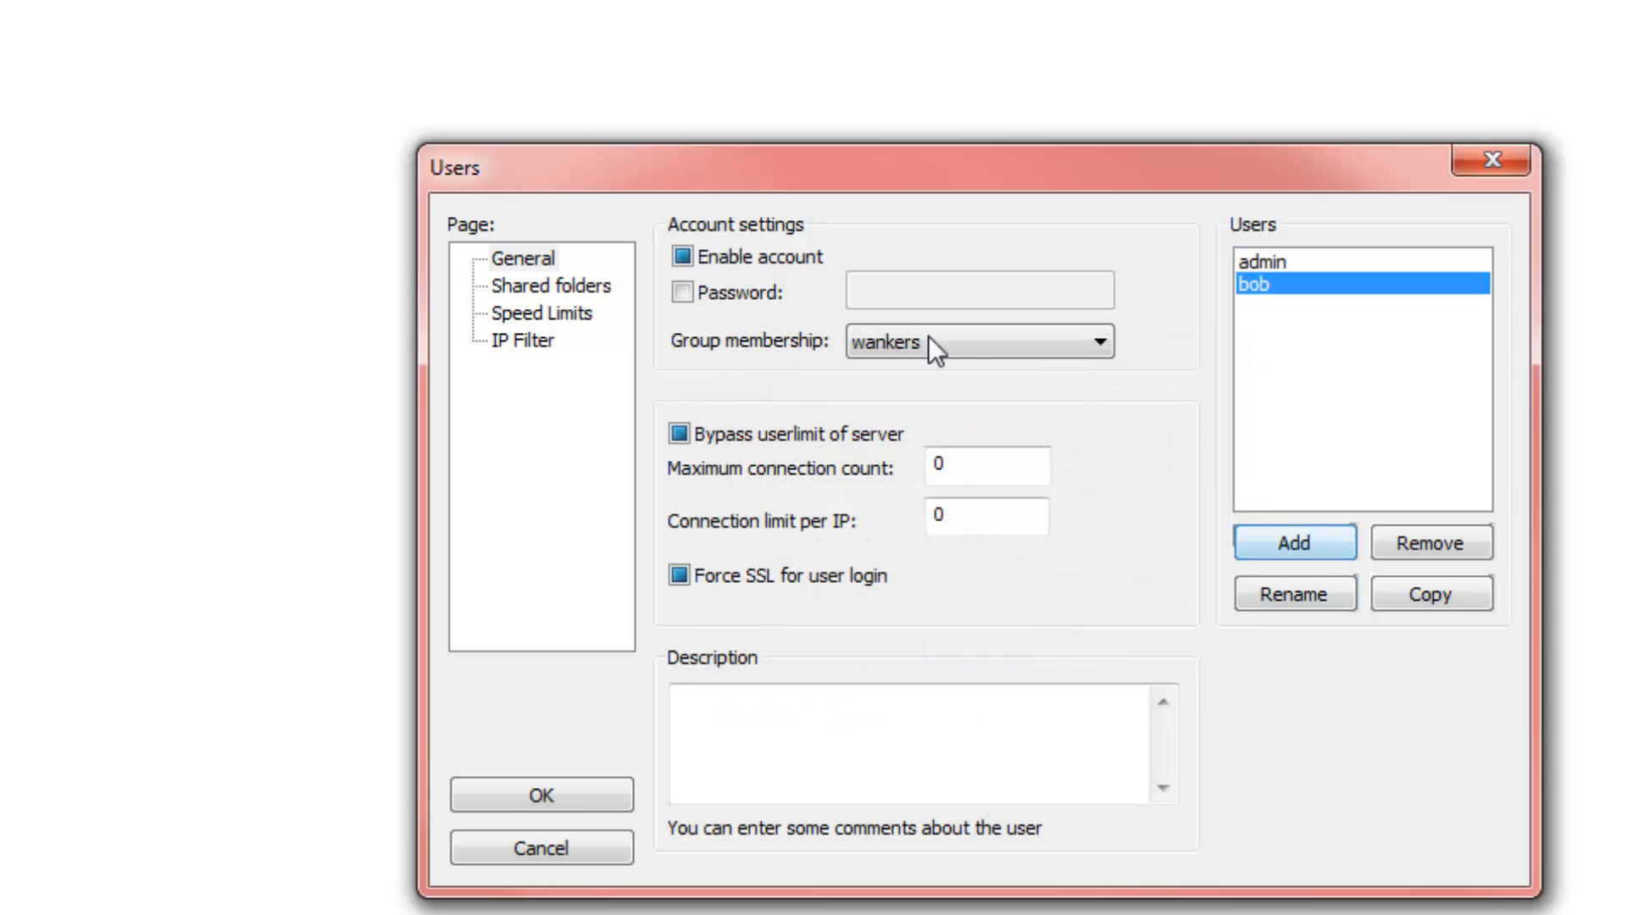
left_click(525, 287)
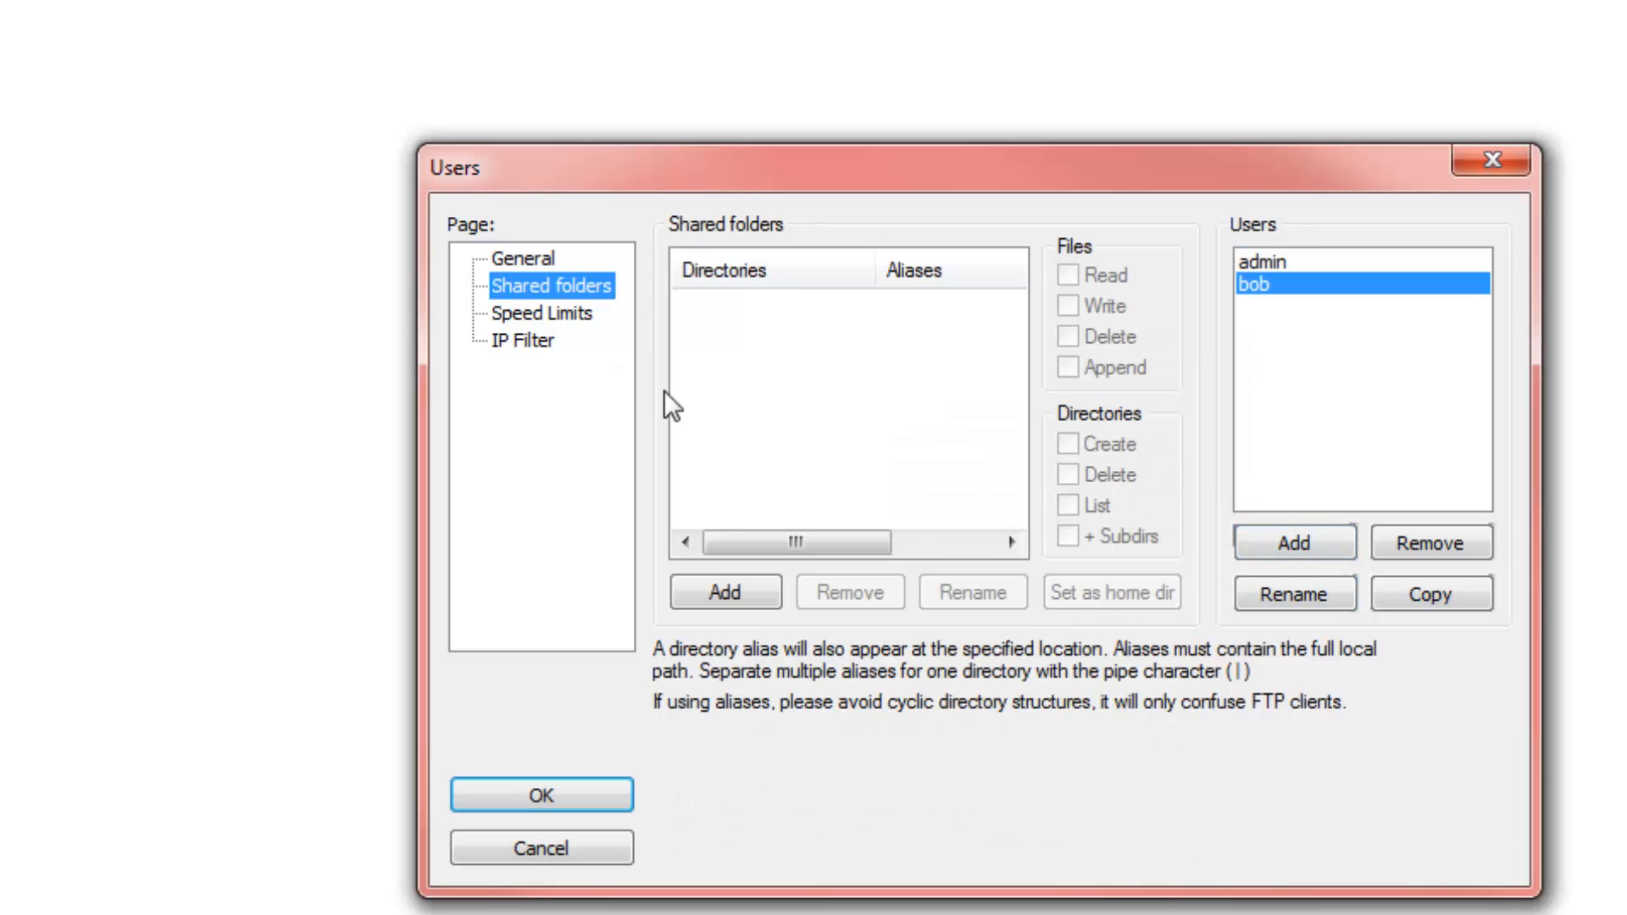
Share G:\Test FTP\Users with the new user and make it his home directory
left_click(720, 590)
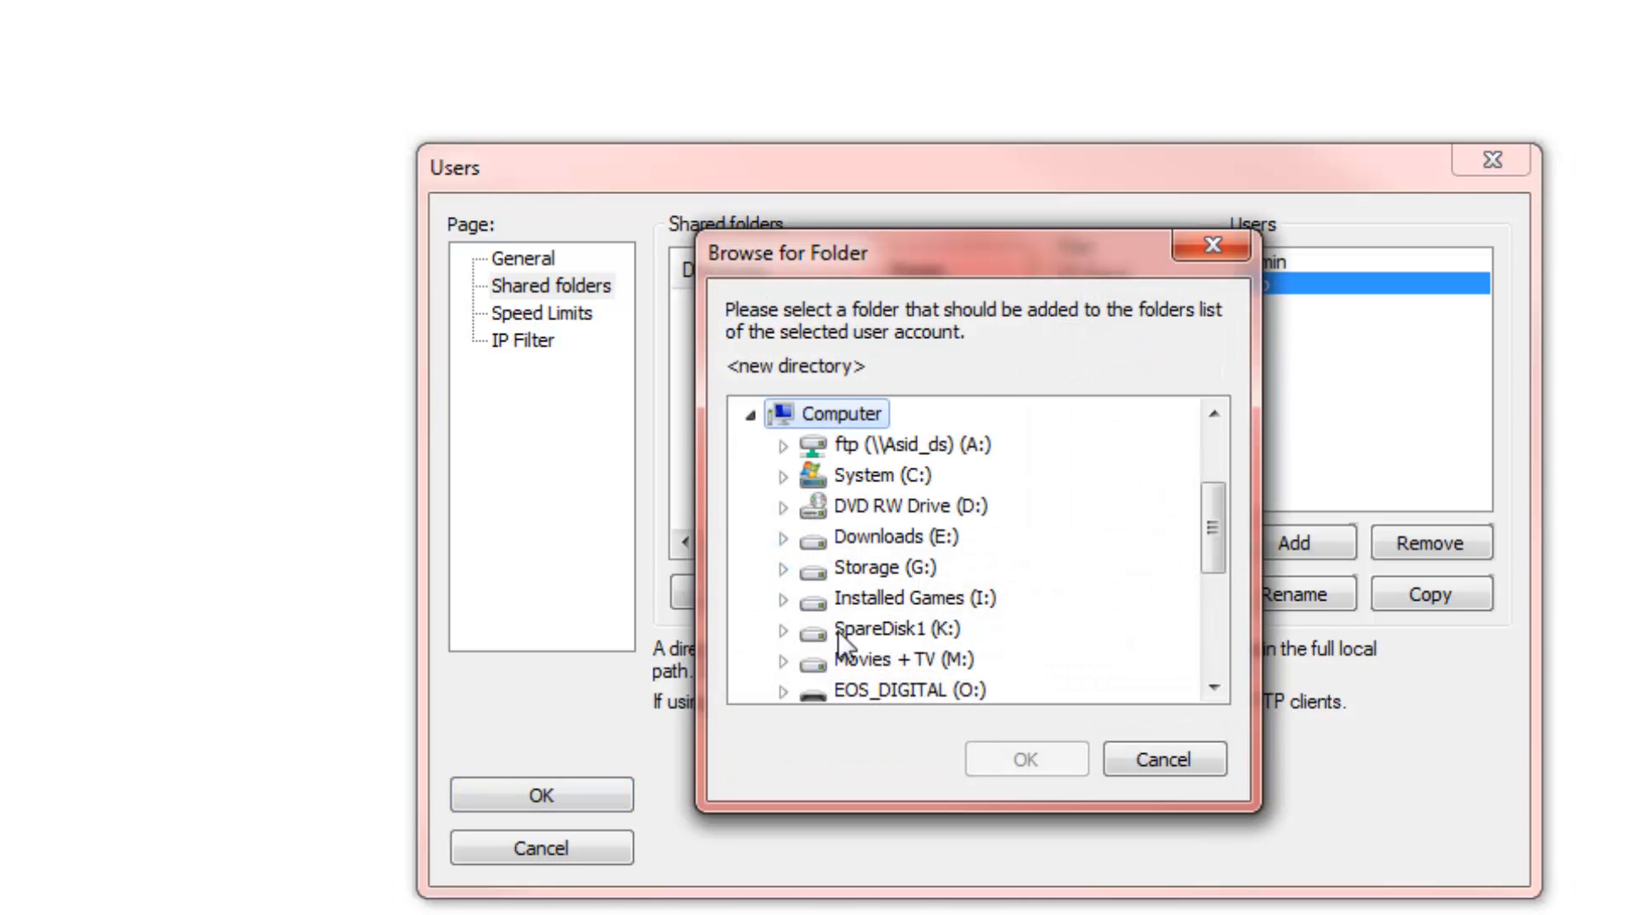
left_click(783, 568)
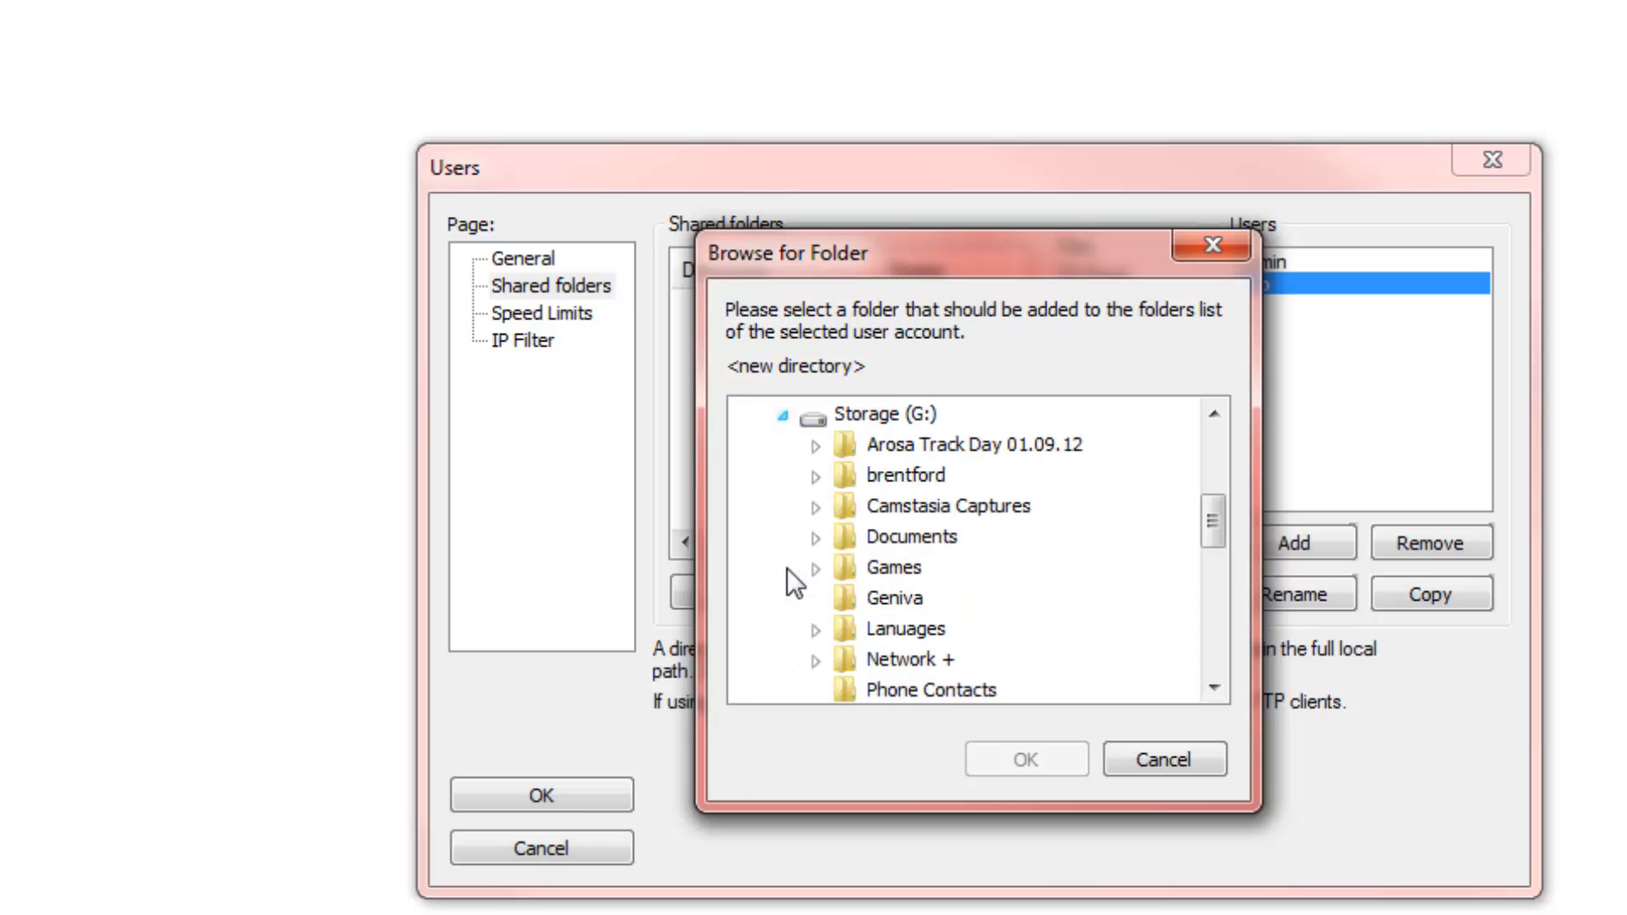
scroll(899, 630, "down", 5)
double_click(839, 479)
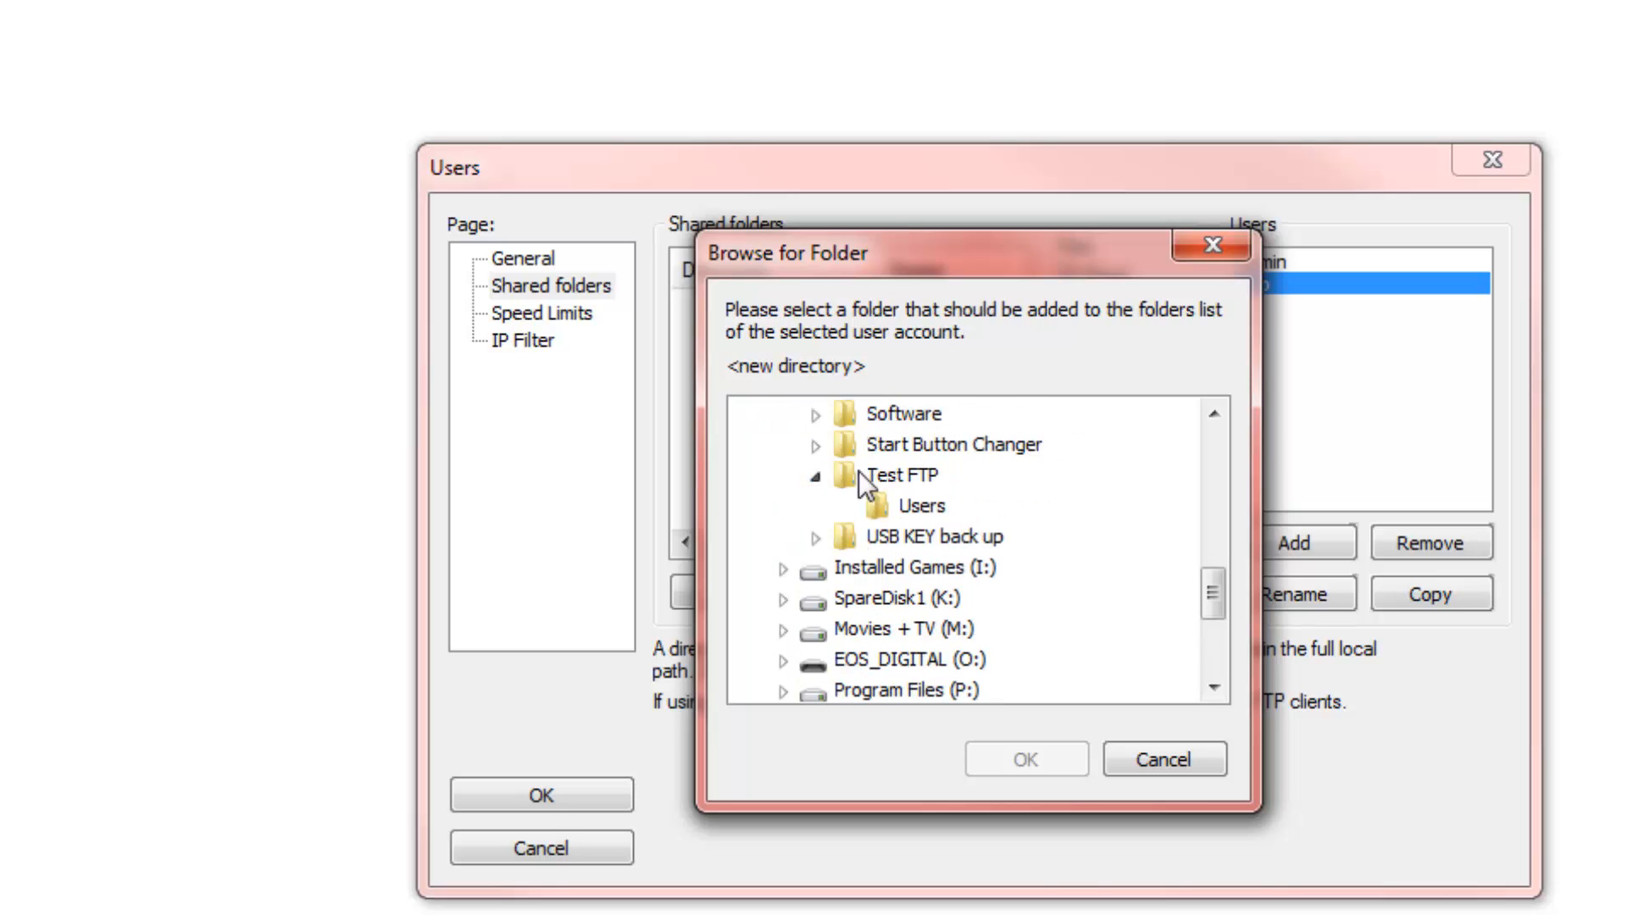
left_click(908, 502)
left_click(1020, 757)
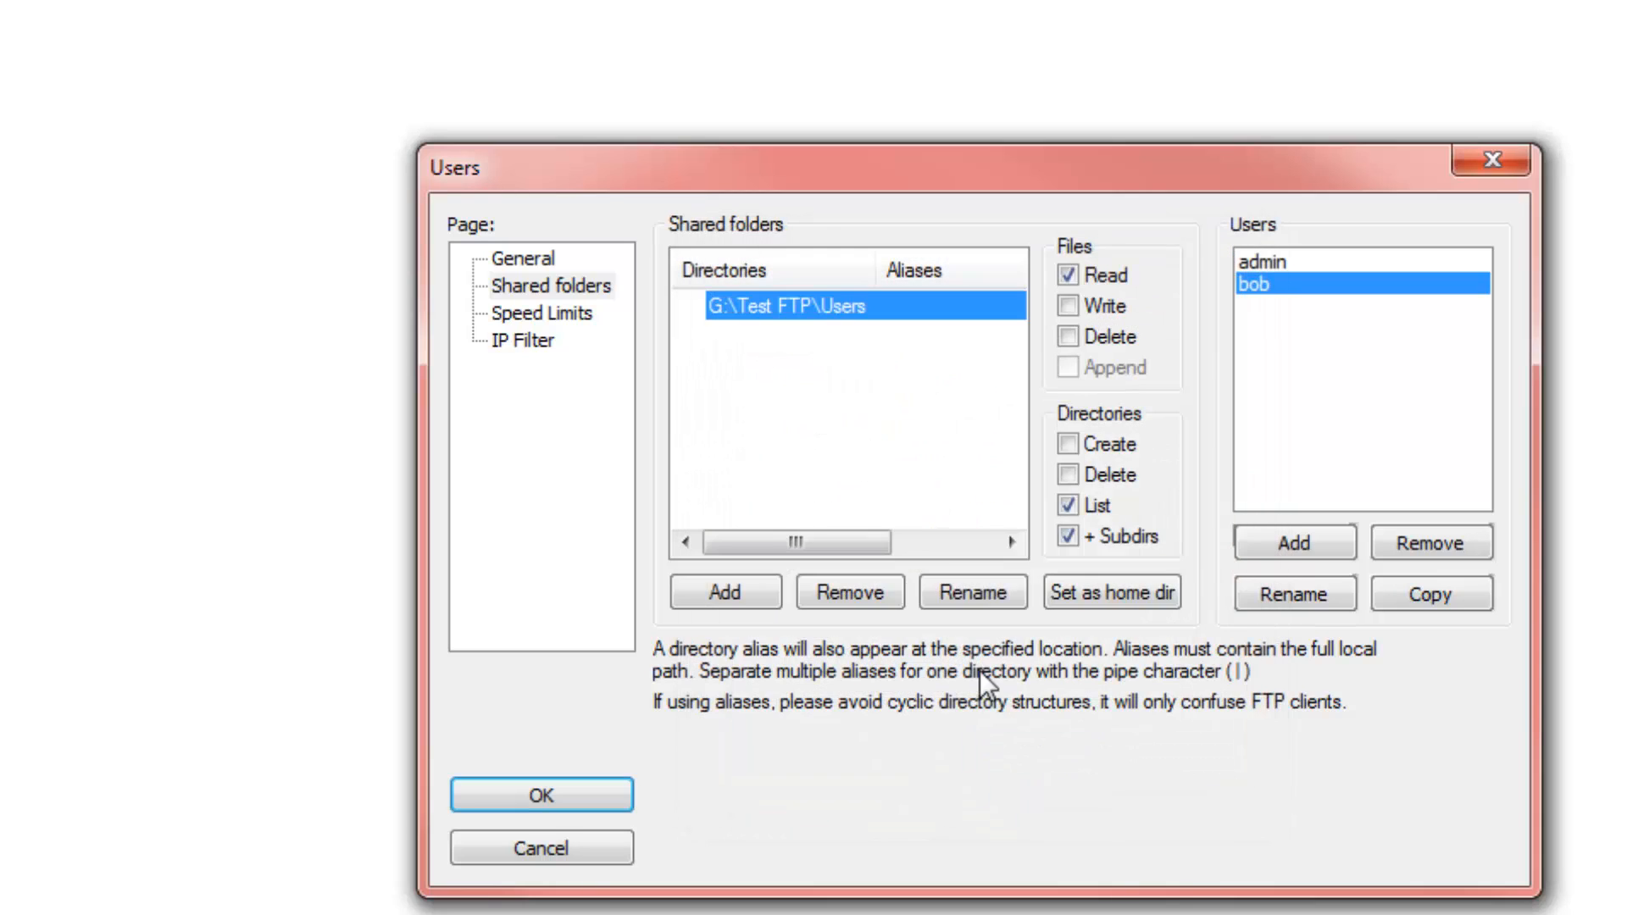
left_click(1112, 596)
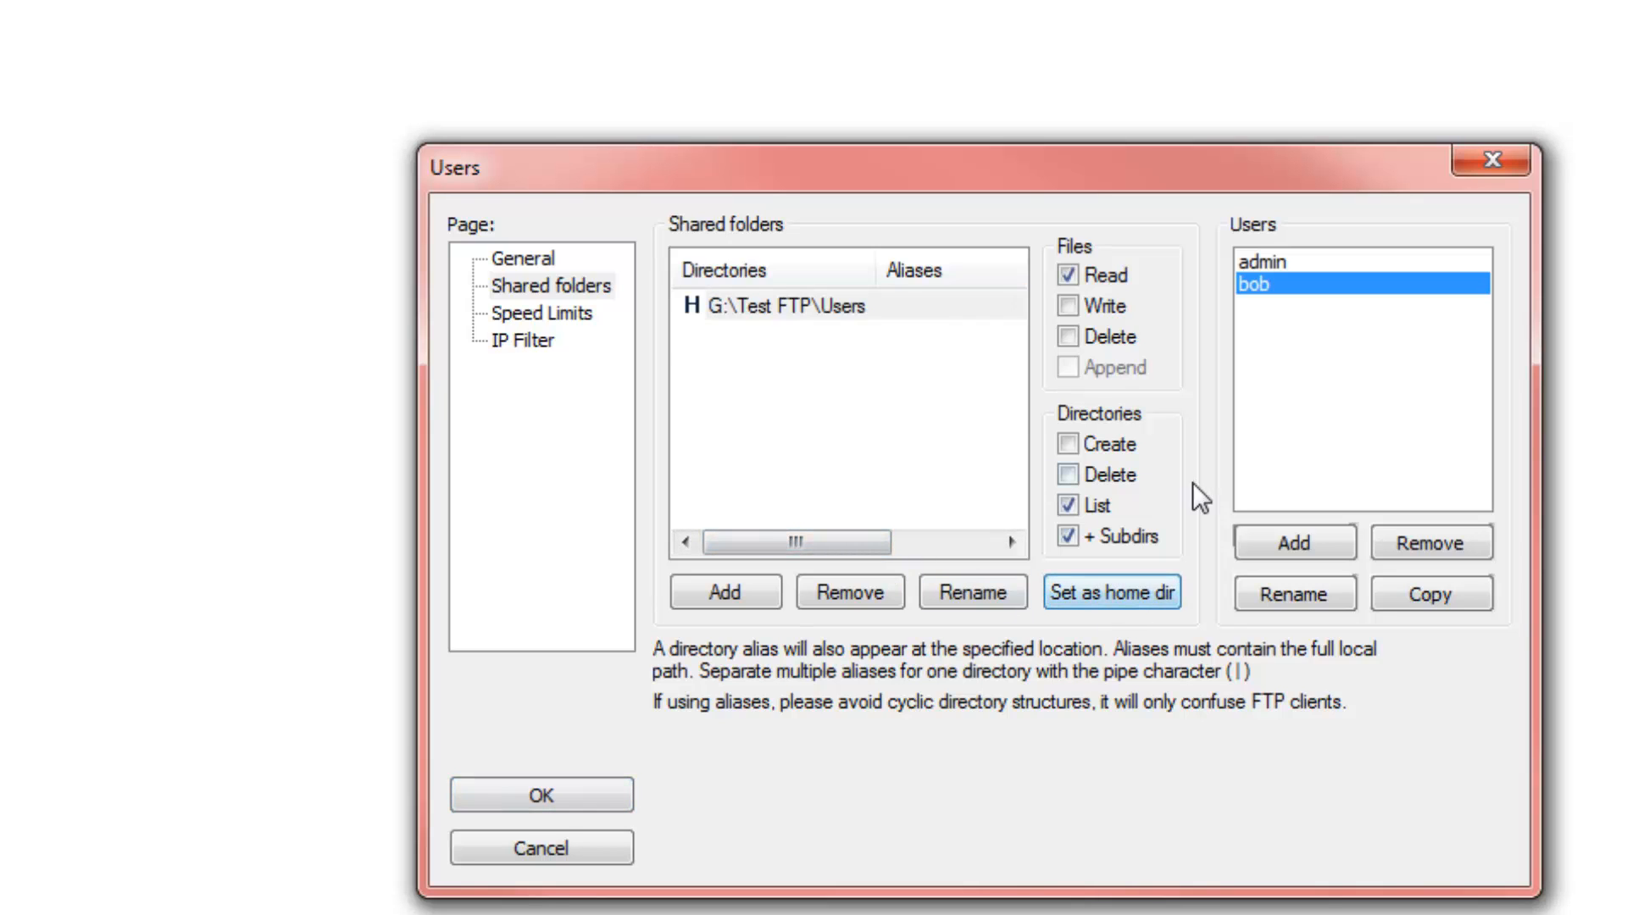
left_click(534, 318)
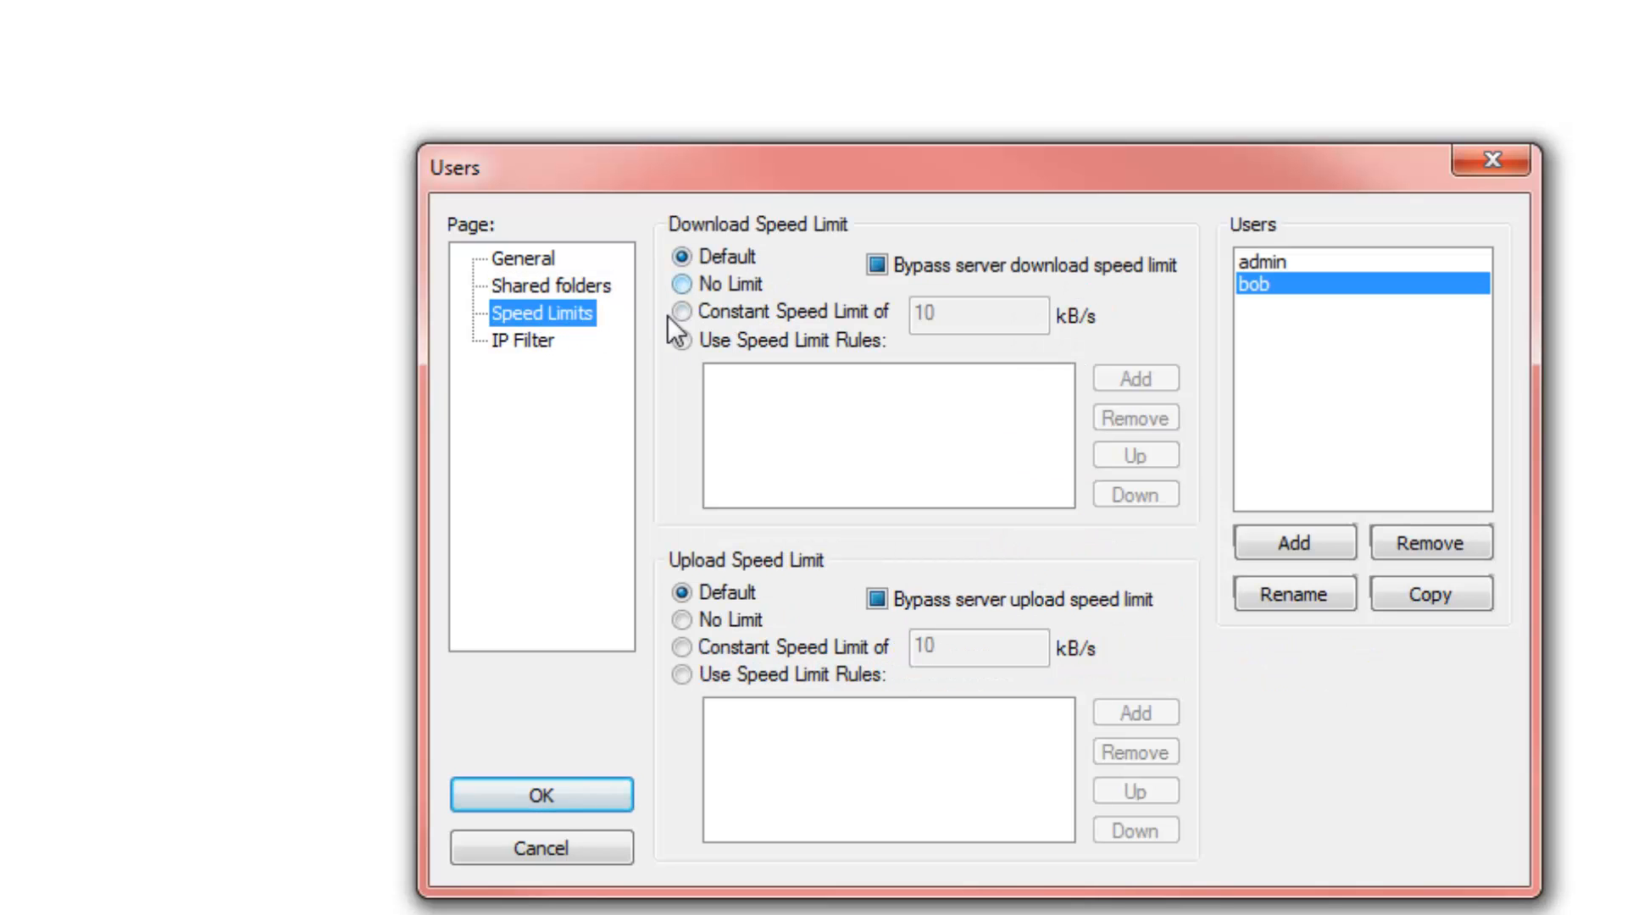
Set constant 10 kB/s download and upload limits for the new user and save
left_click(695, 316)
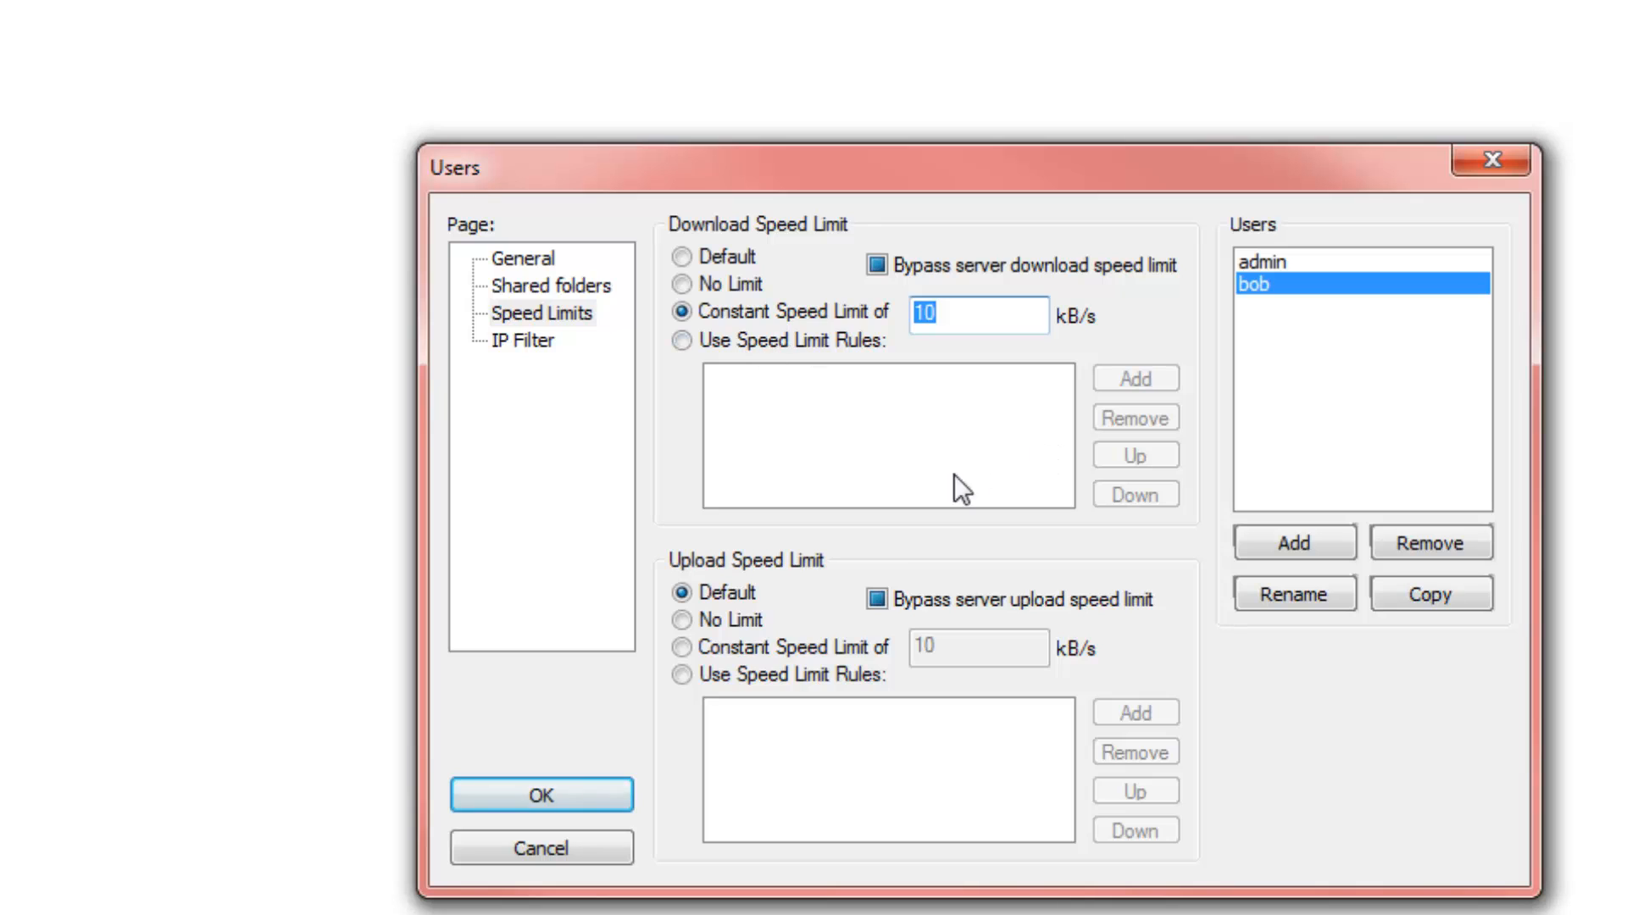
left_click(683, 647)
left_click(547, 805)
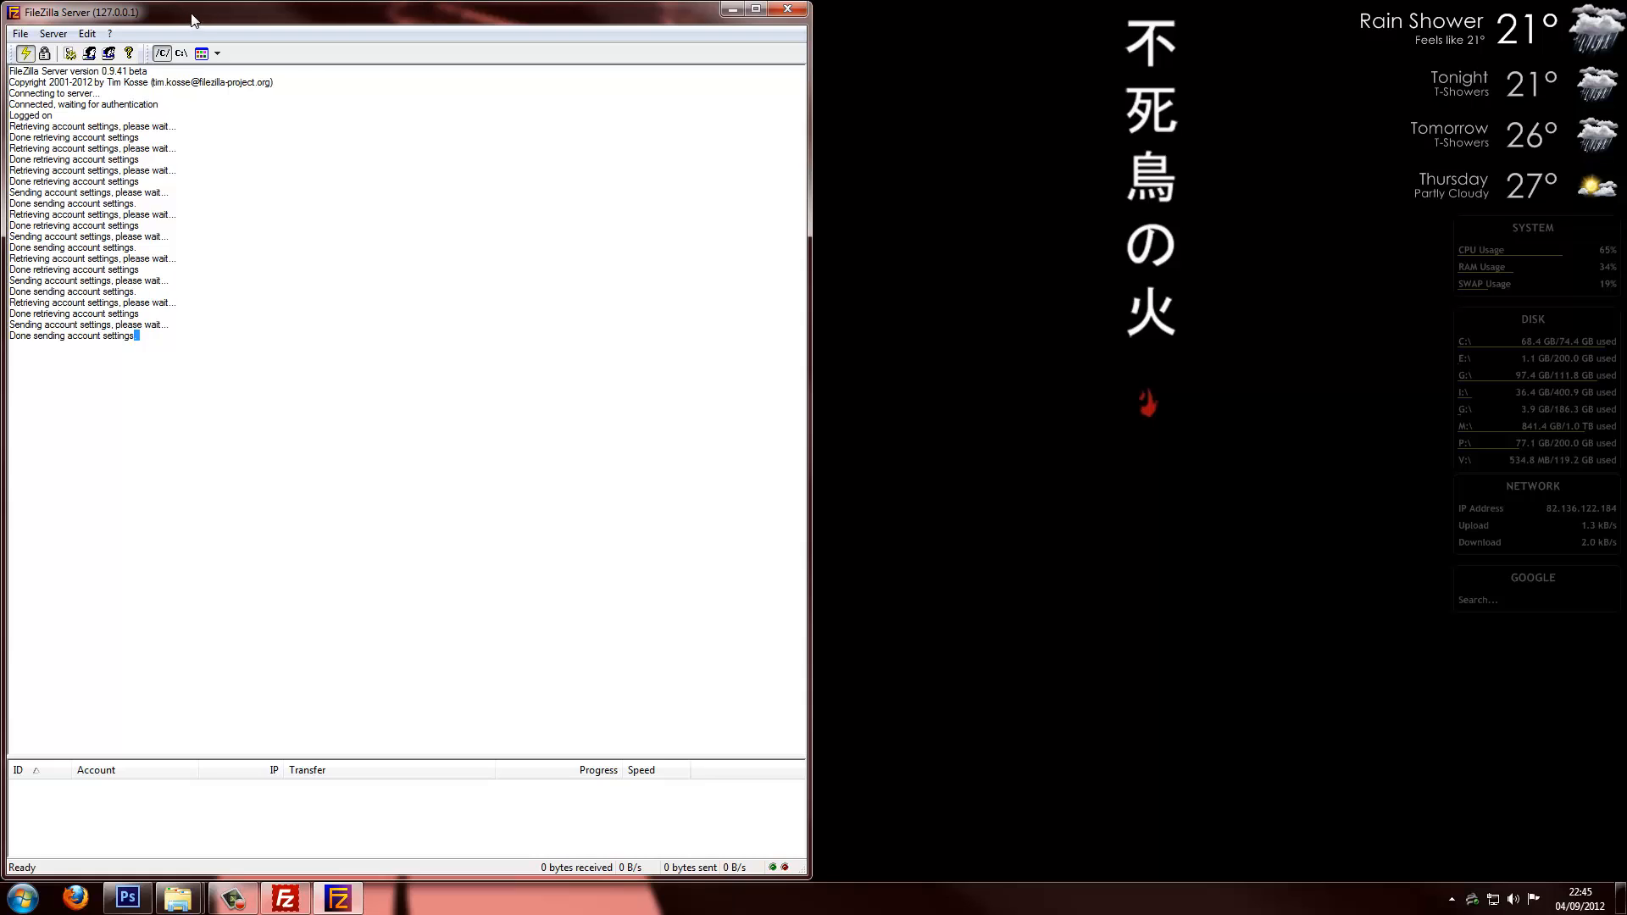
Place FileZilla Server to the right of the client, stretched to the taskbar, and focus the Host field
left_click_drag(192, 19, 1013, 19)
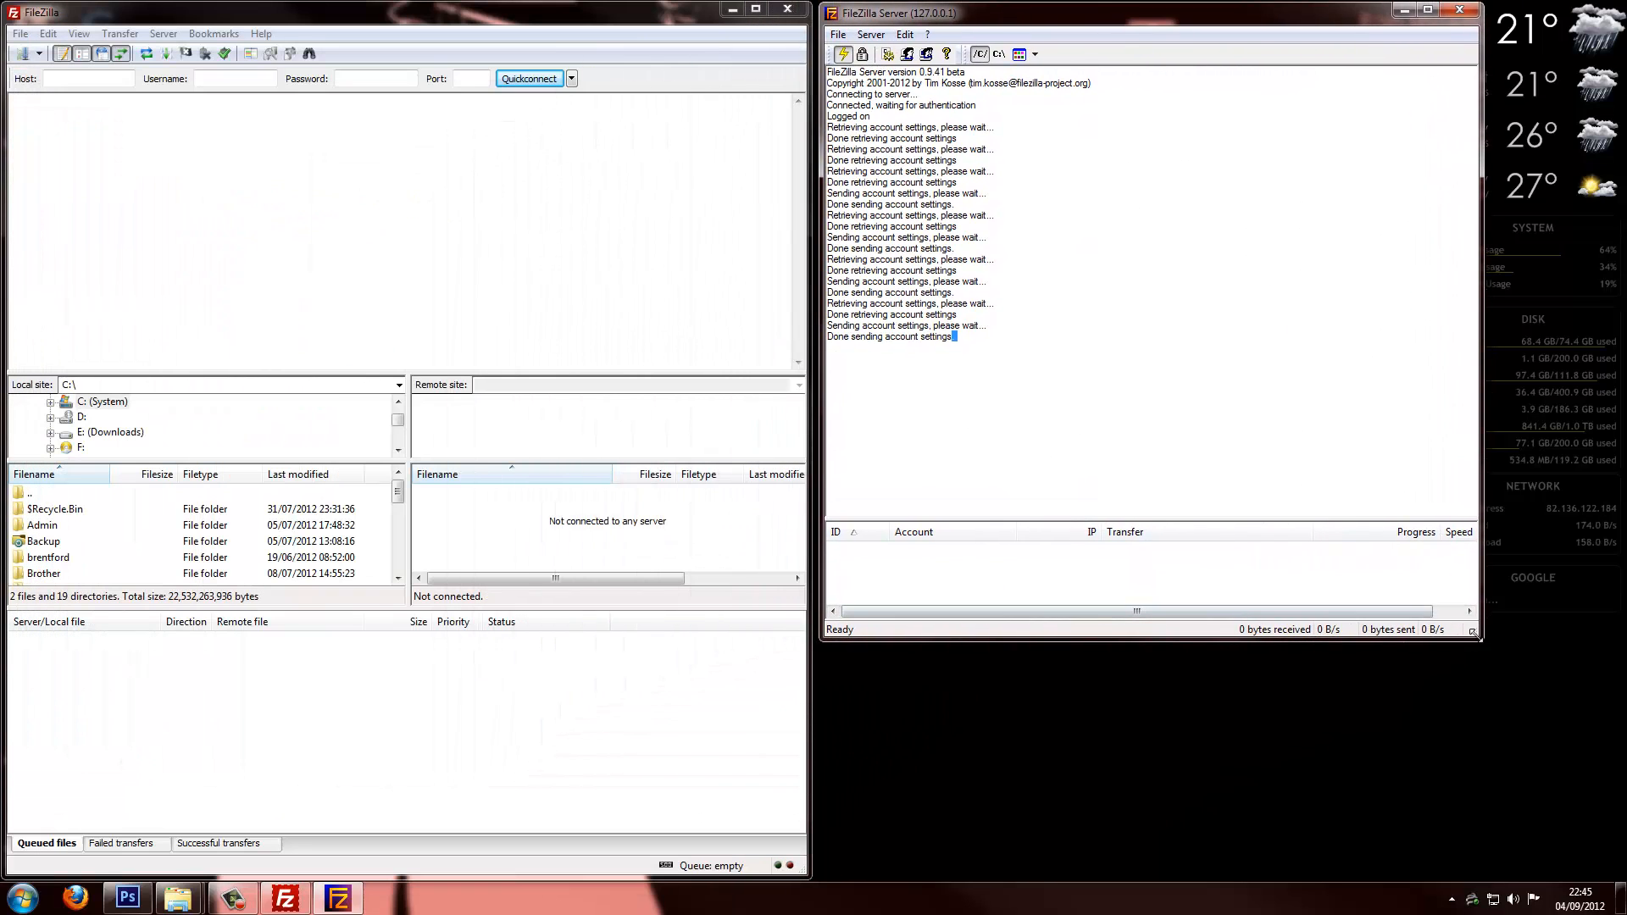
left_click_drag(1474, 634, 1609, 871)
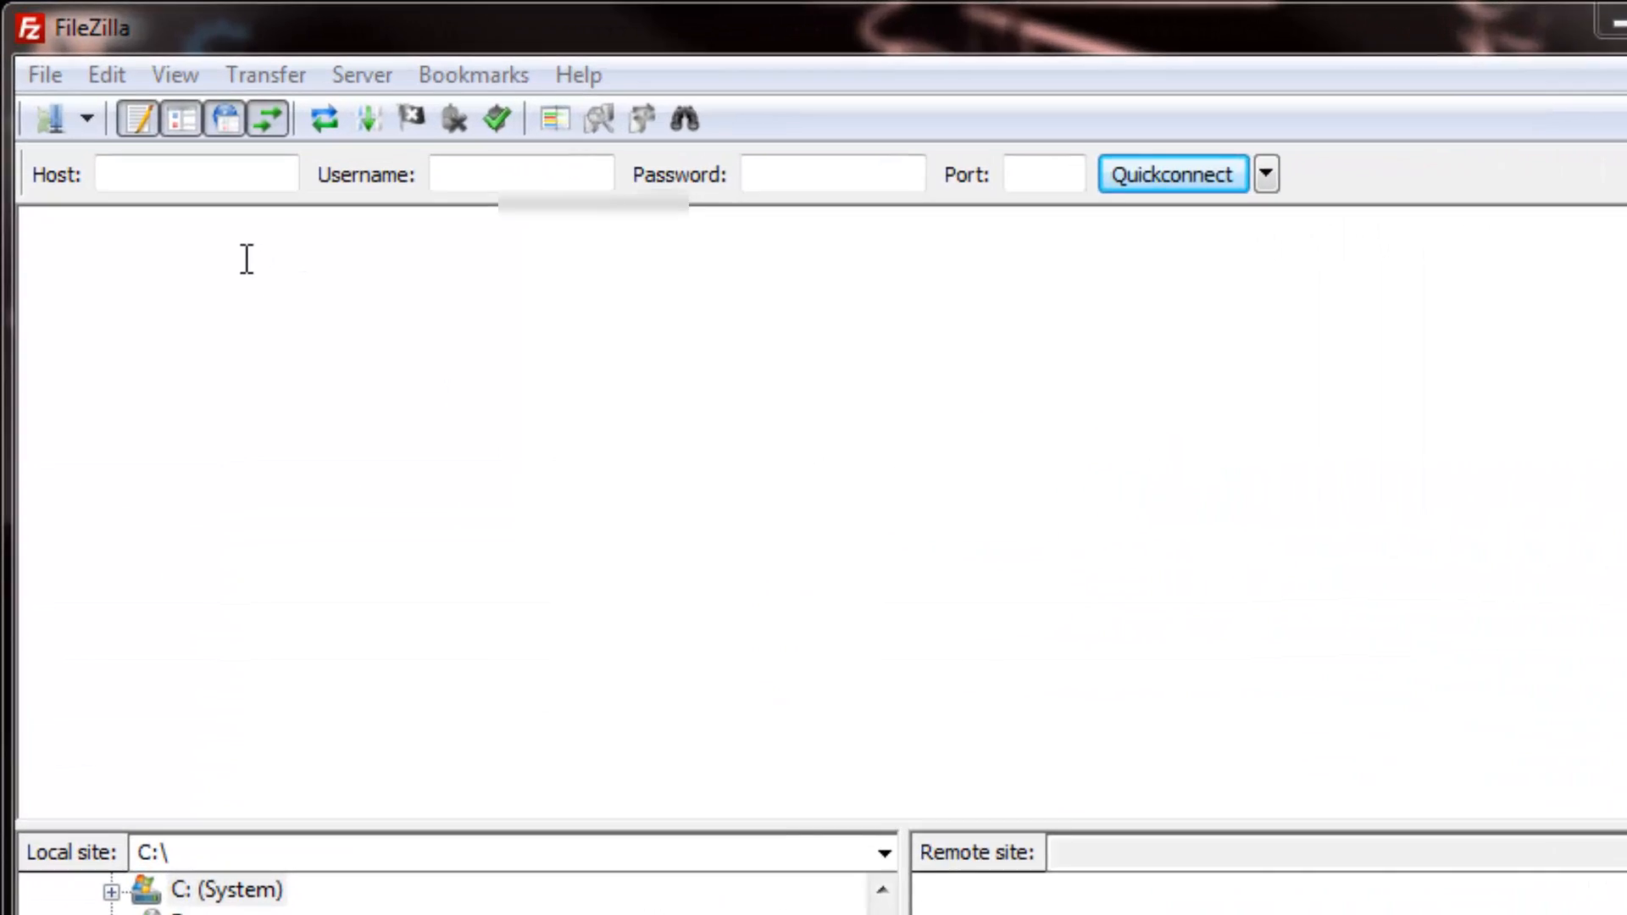
left_click(87, 79)
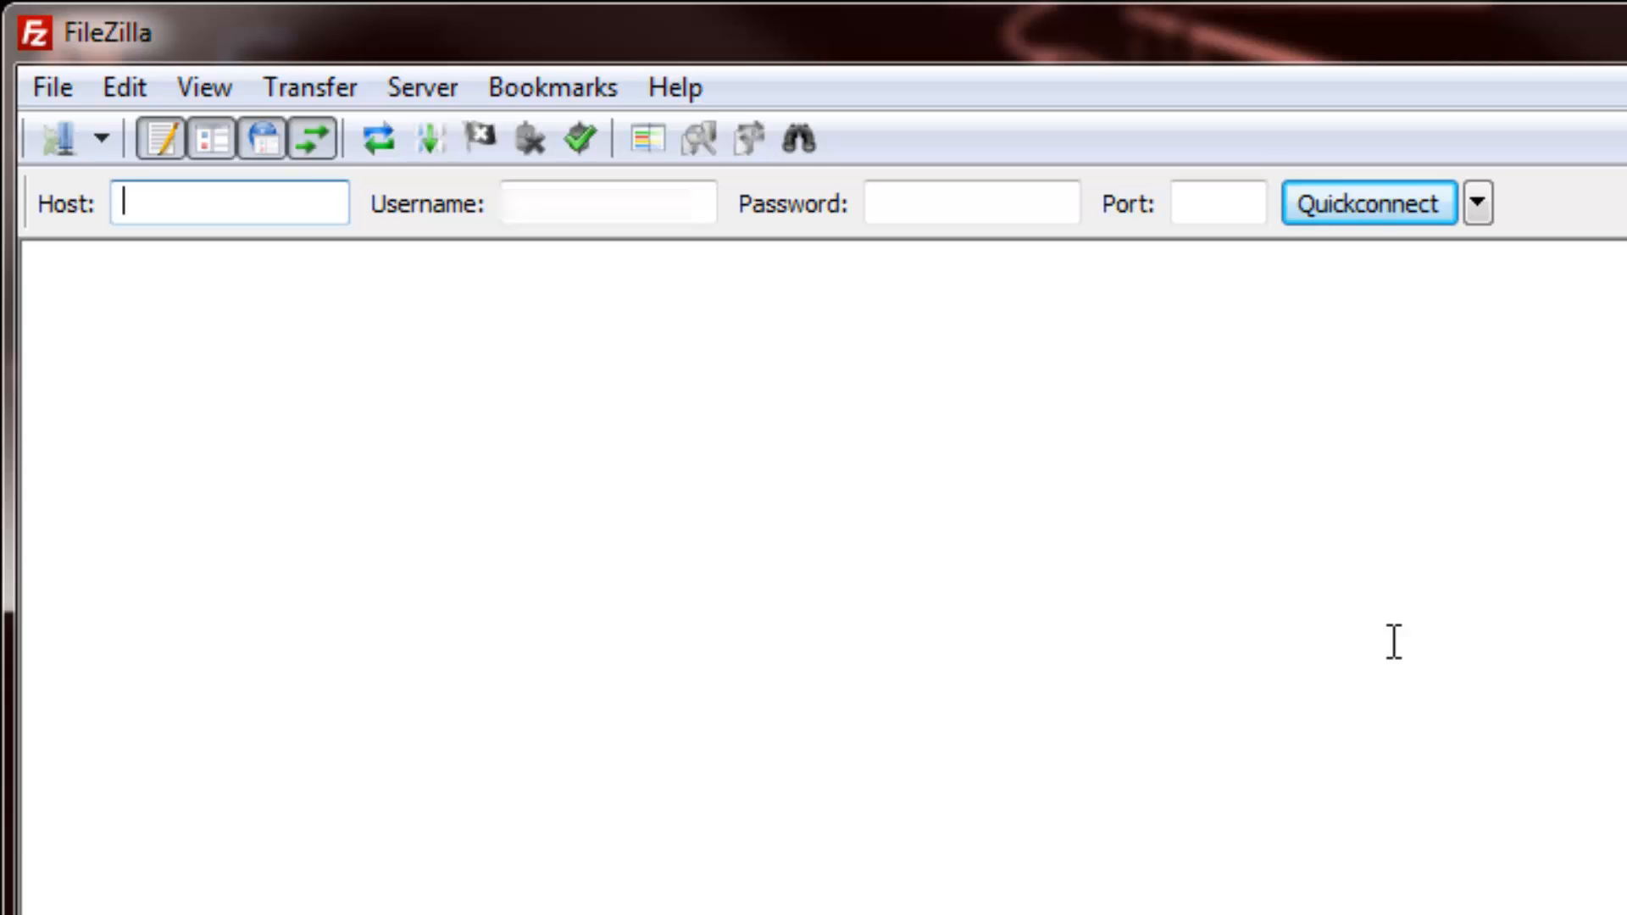
Quickconnect to host 127.0.0.1 as admin using the account password
key("Tab")
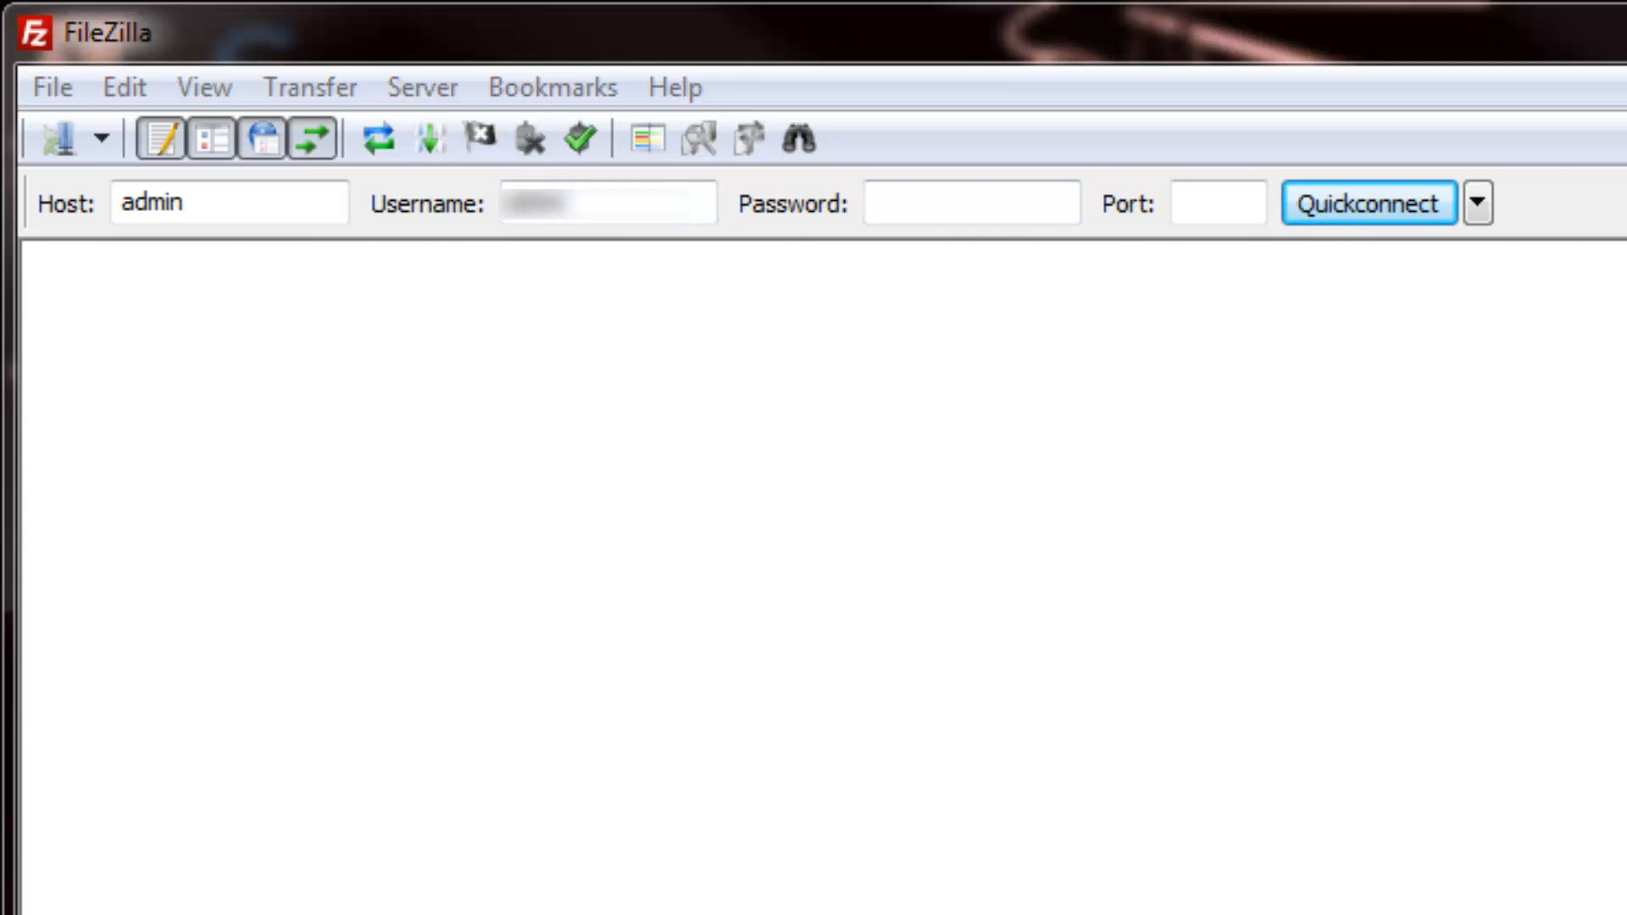
left_click_drag(189, 203, 77, 202)
type("1")
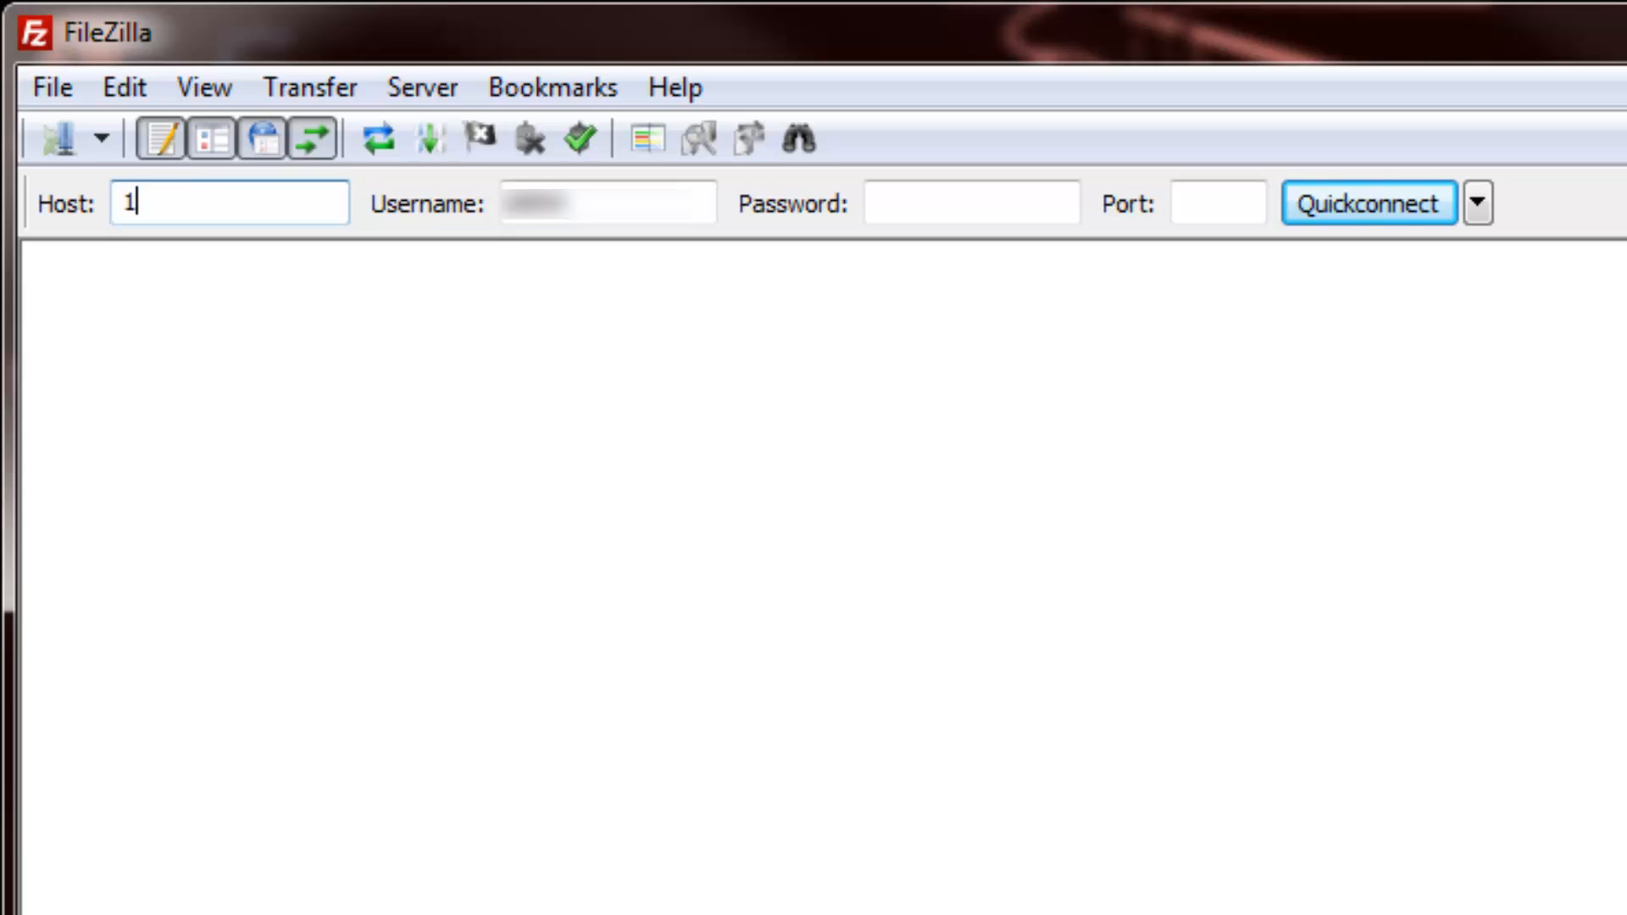
type("27.0.0.1")
left_click_drag(1619, 543, 868, 464)
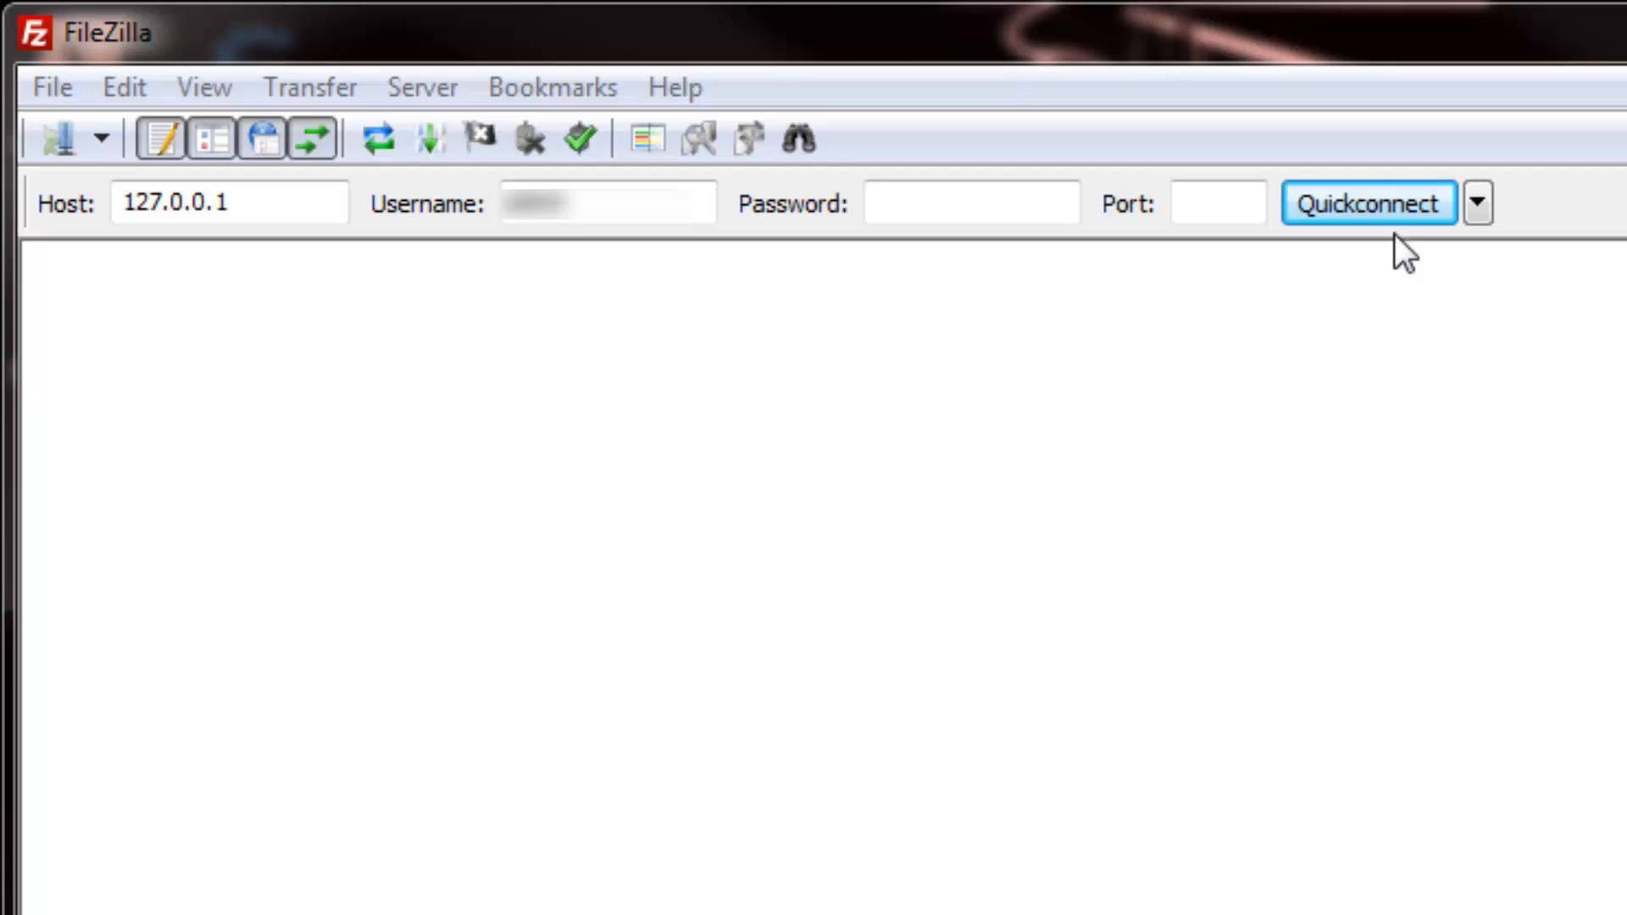
left_click(1006, 207)
type("********")
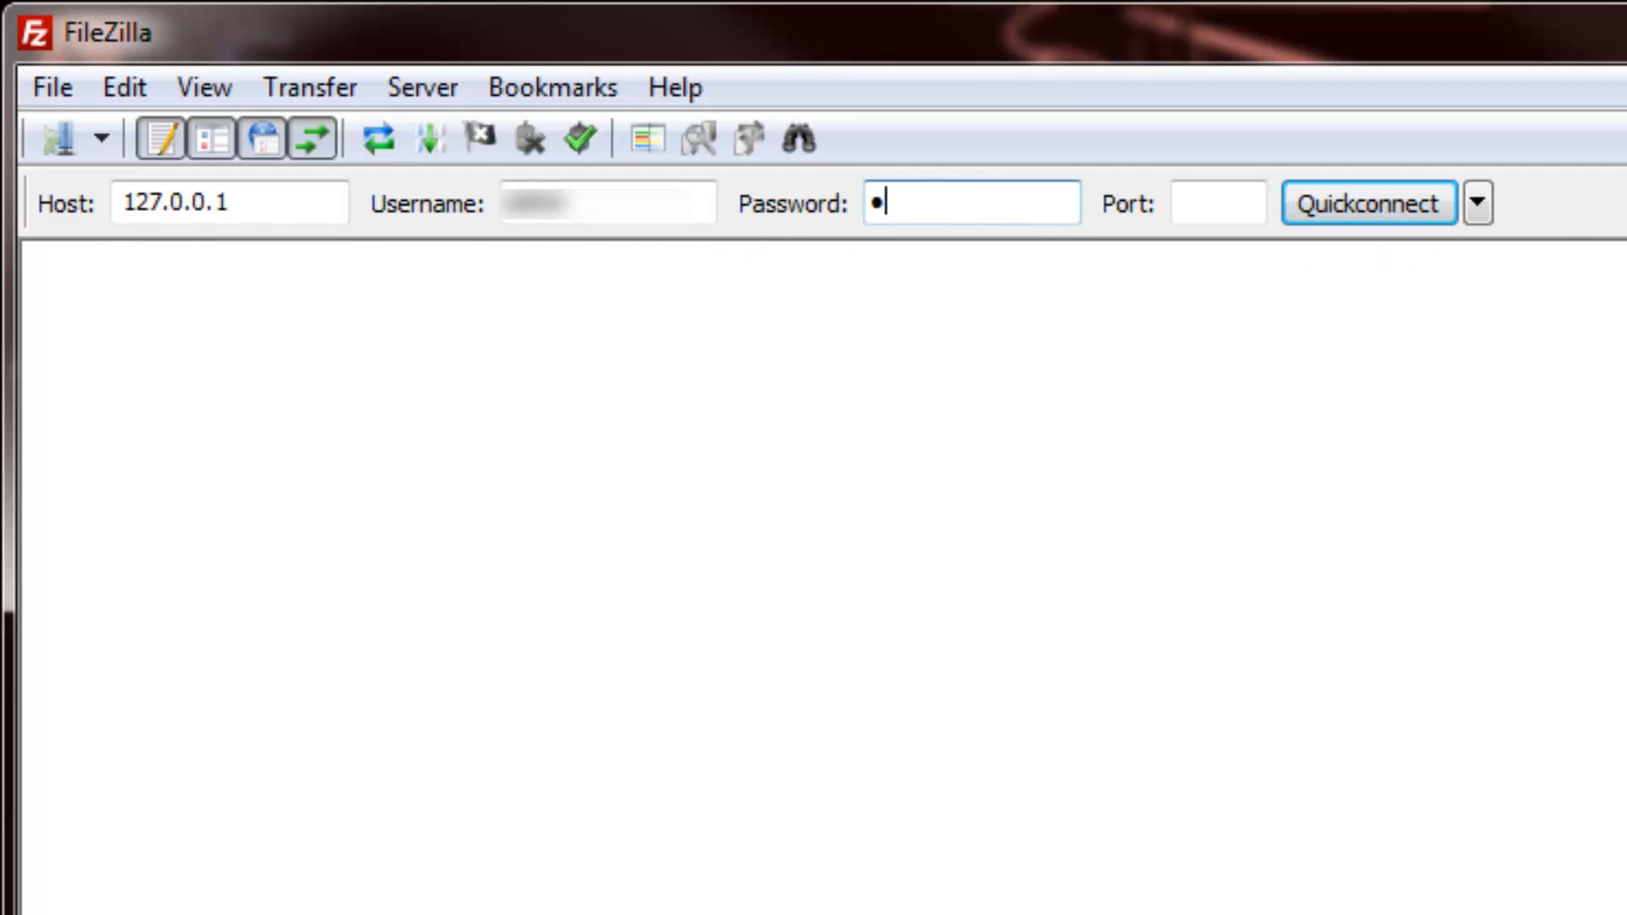
type("*")
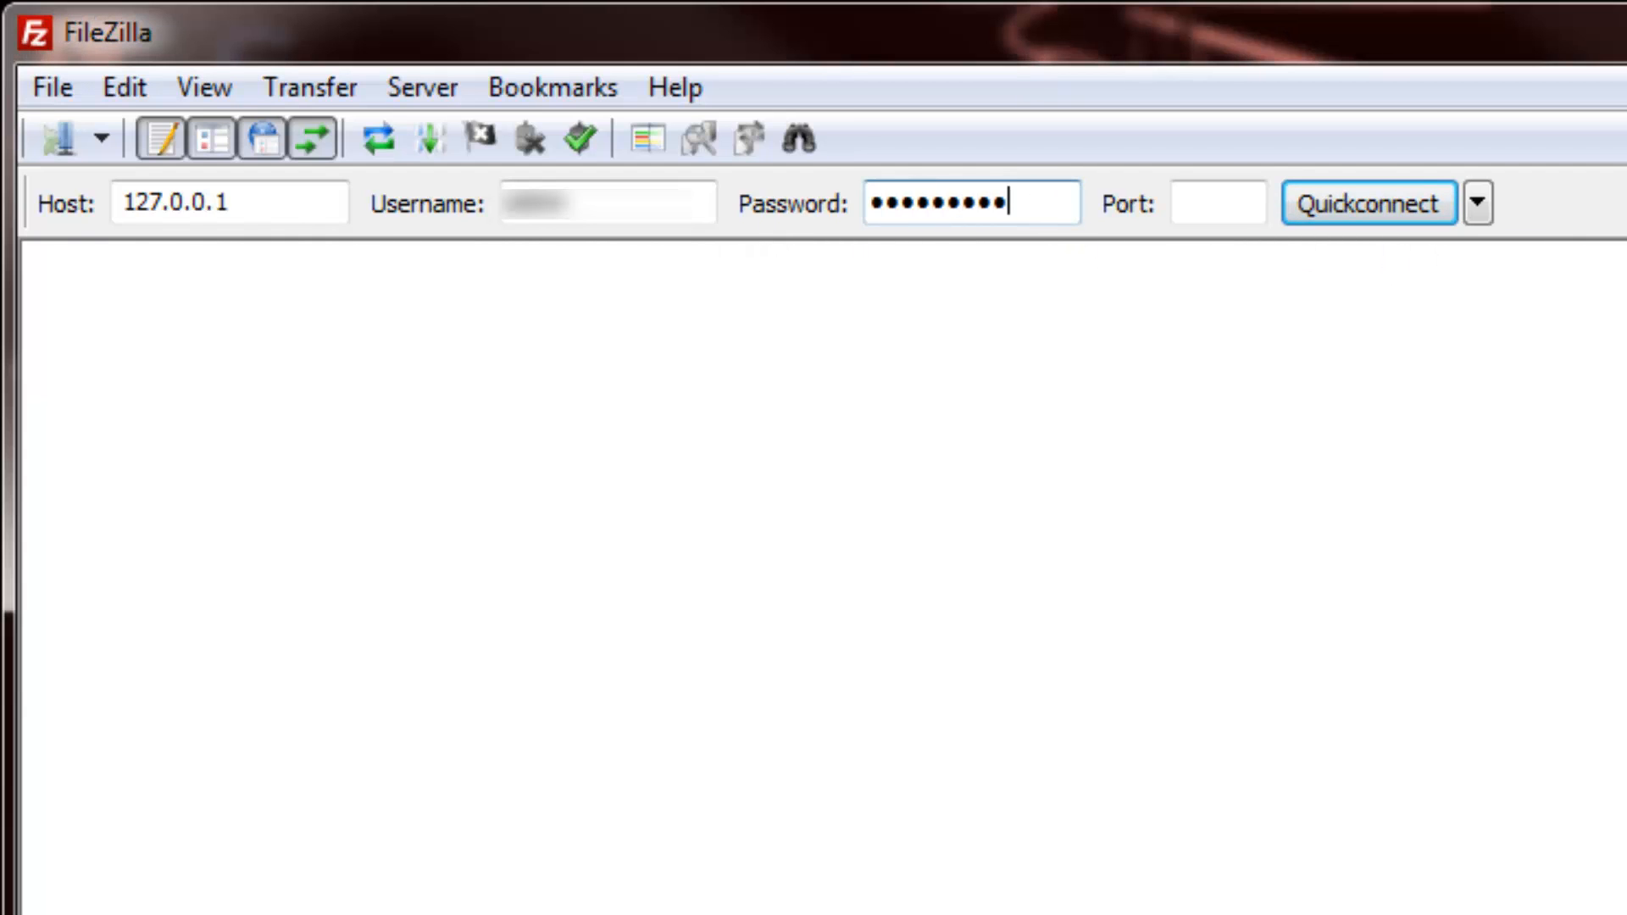
left_click(1356, 203)
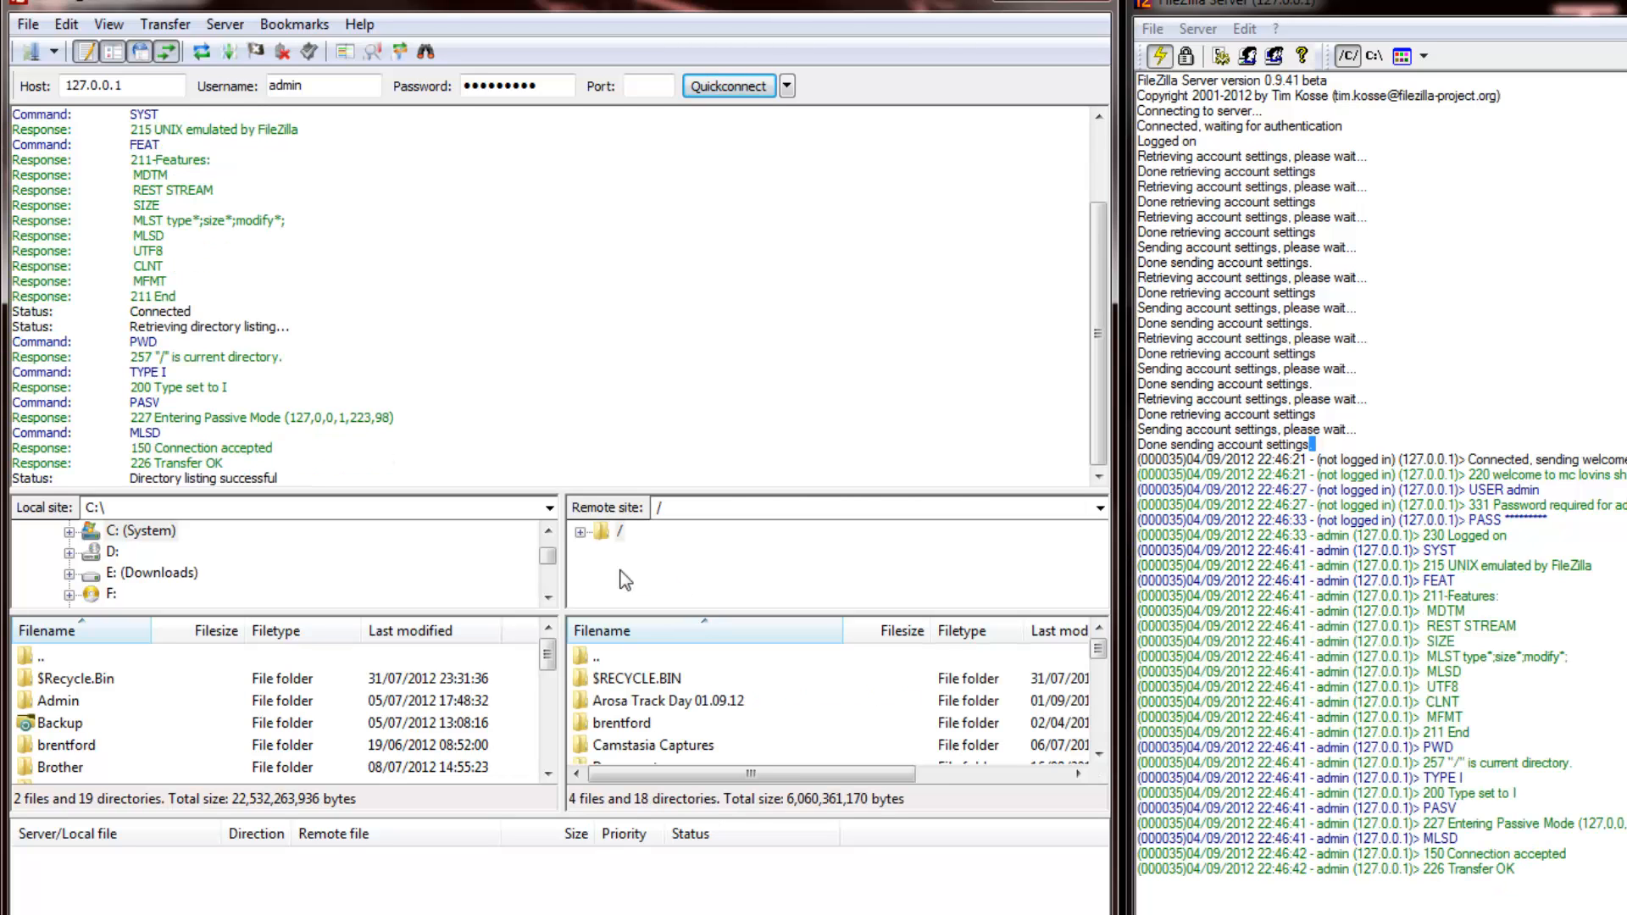
Expand the remote root and open the /USB KEY back up folder to view its contents
left_click(580, 532)
scroll(762, 555, "down", 3)
scroll(745, 555, "down", 5)
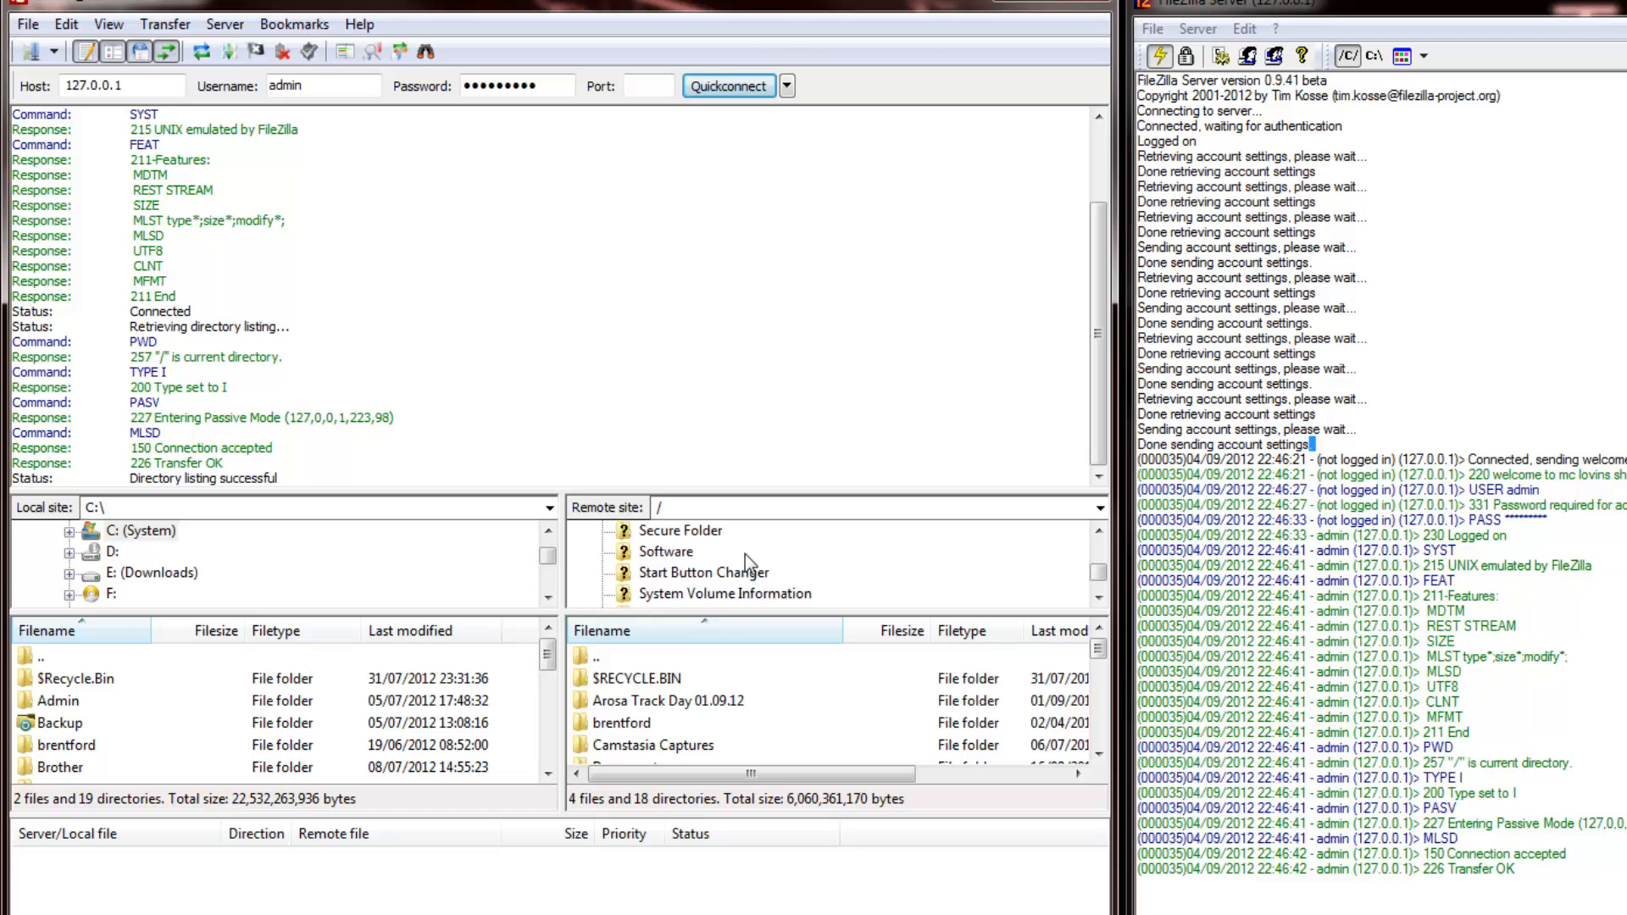
left_click(657, 593)
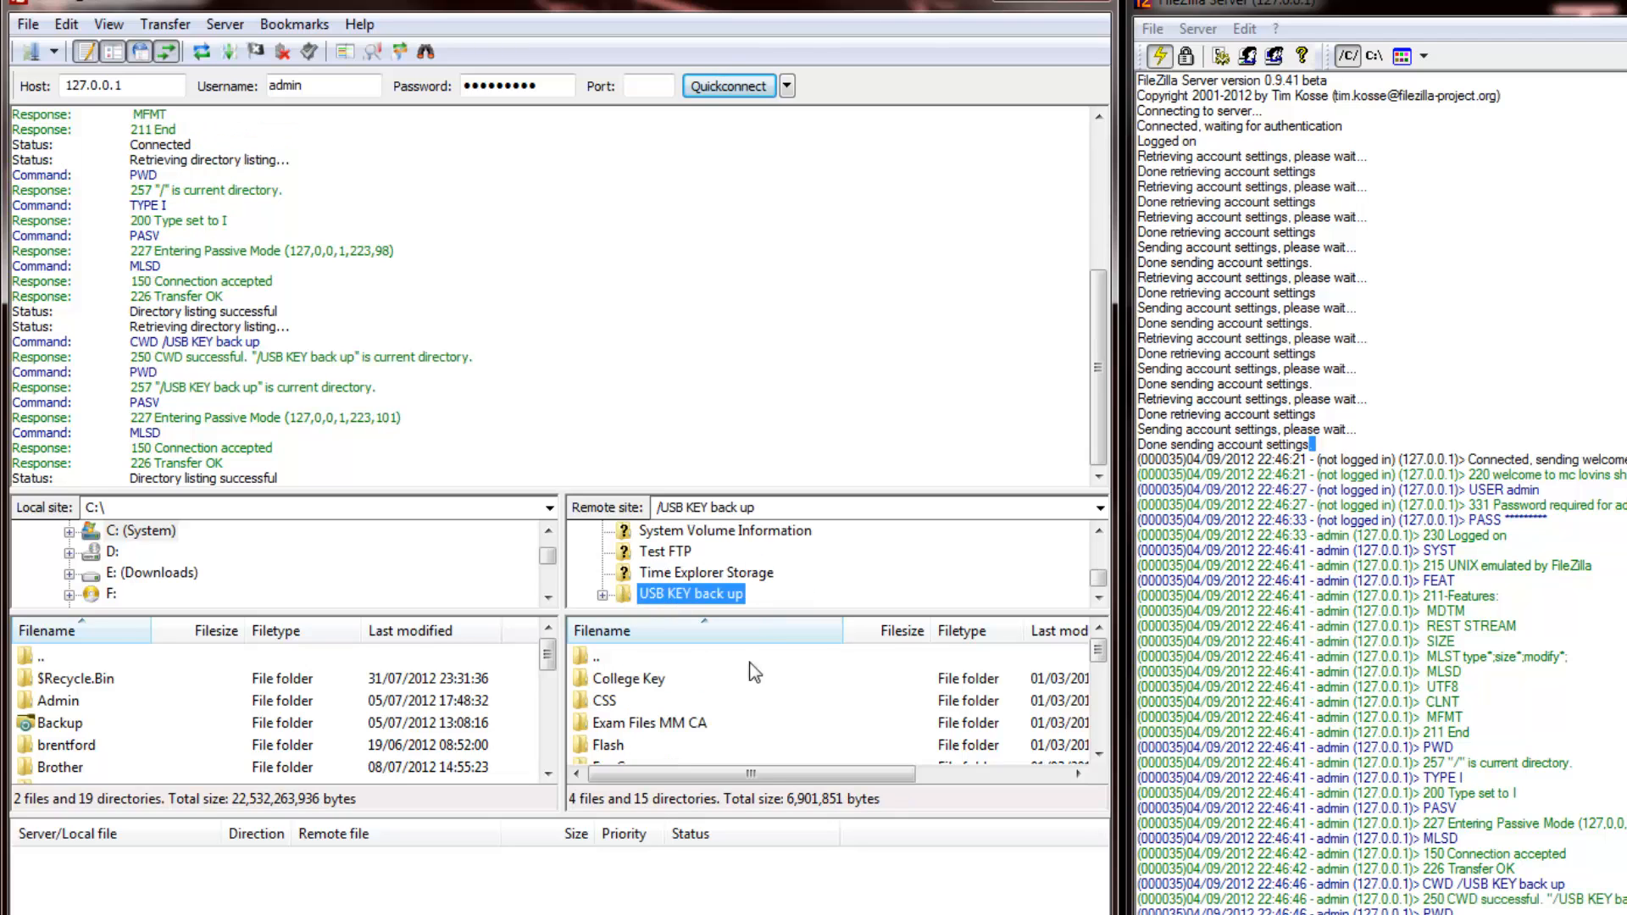
scroll(758, 571, "up", 8)
scroll(712, 709, "down", 8)
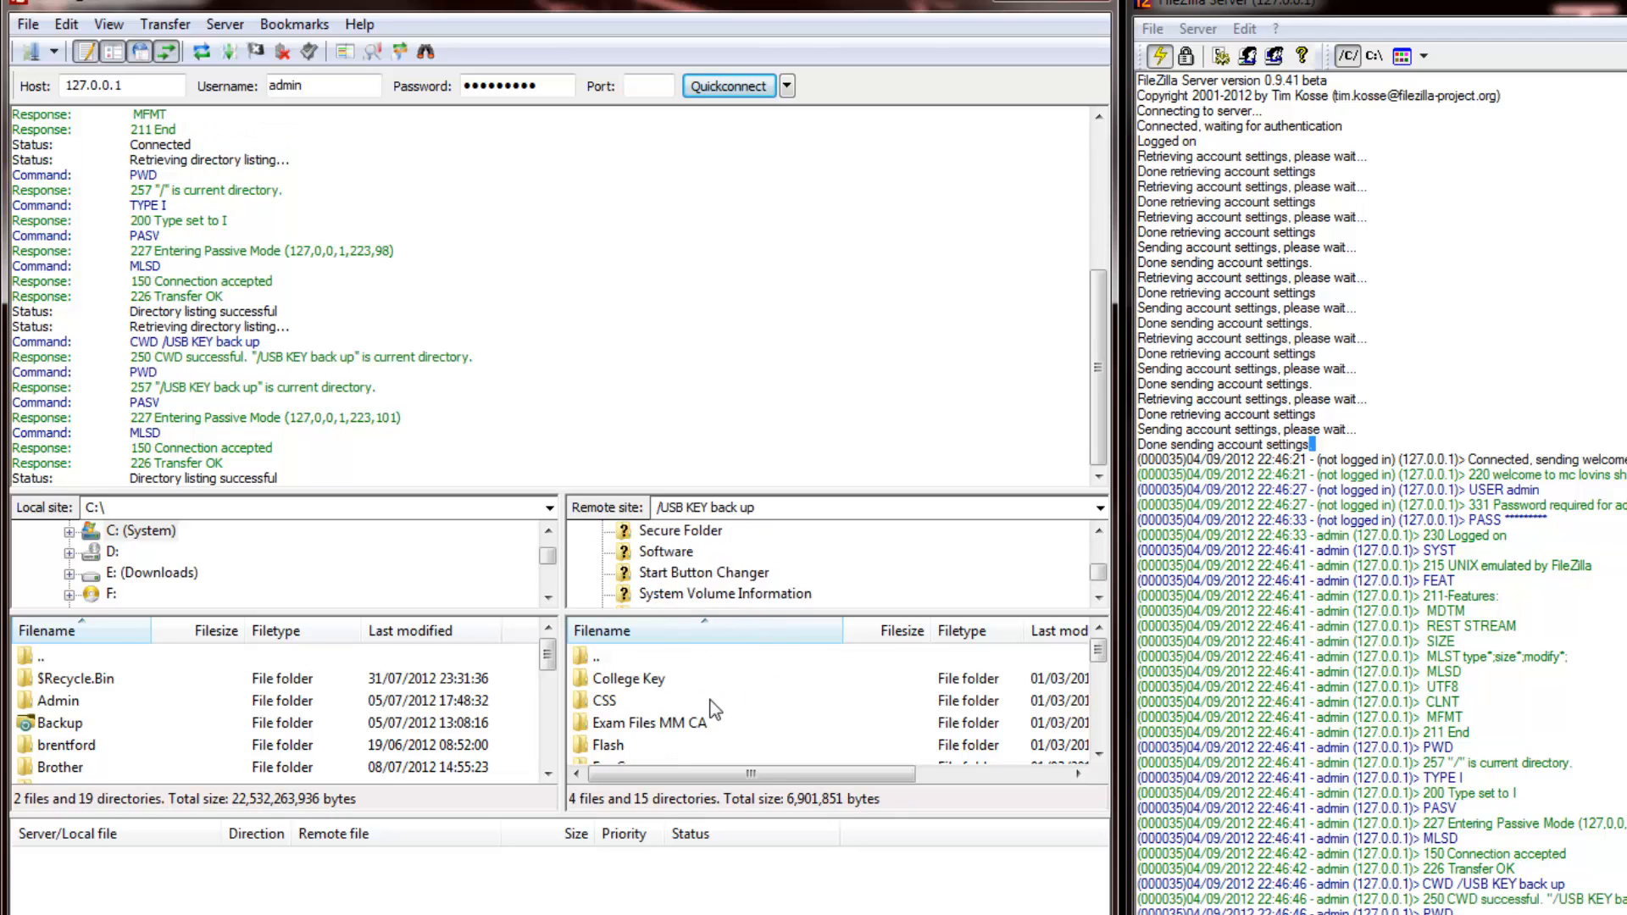
scroll(739, 710, "up", 8)
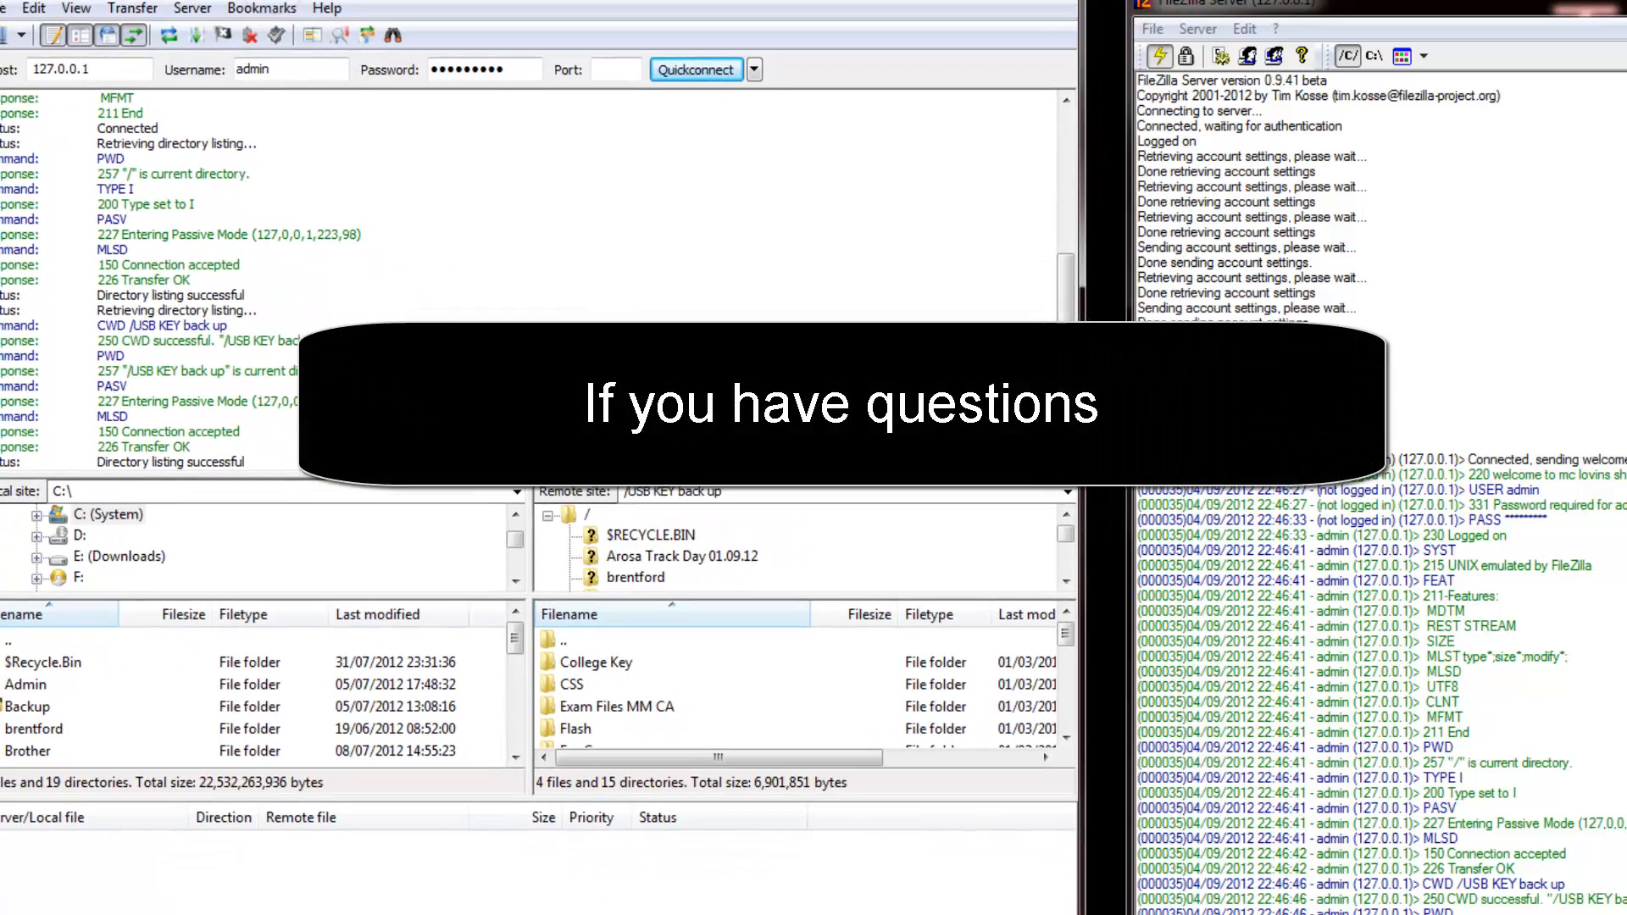
left_click_drag(278, 0, 303, 13)
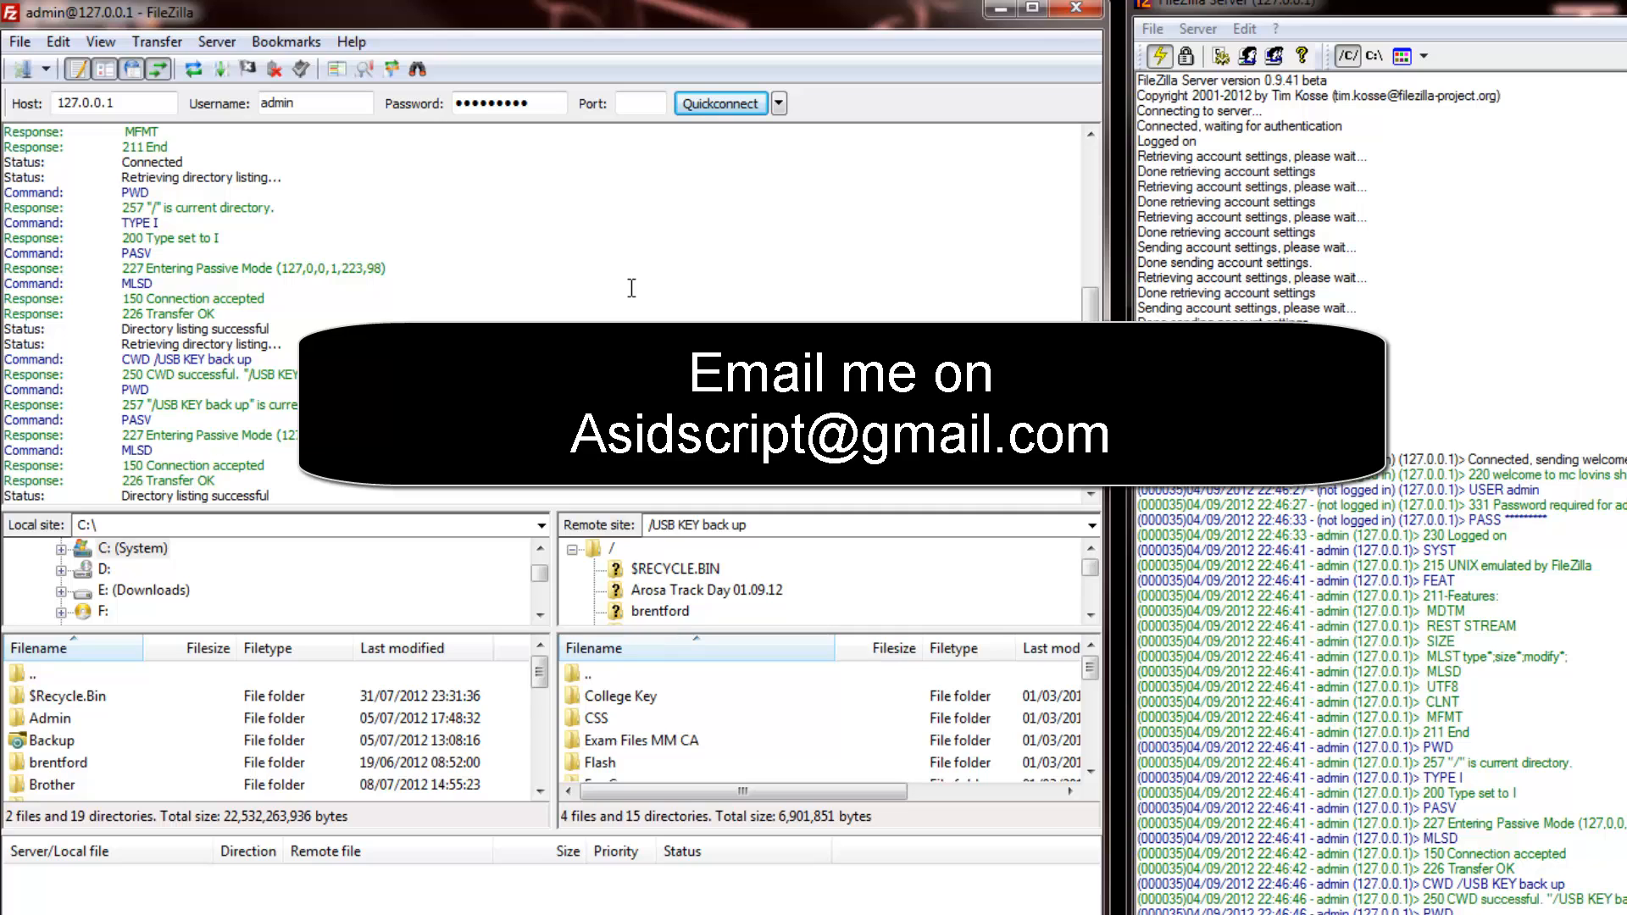
mouse_move(644, 26)
left_mouse_down()
mouse_move(8, 4)
mouse_move(653, 8)
left_mouse_up()
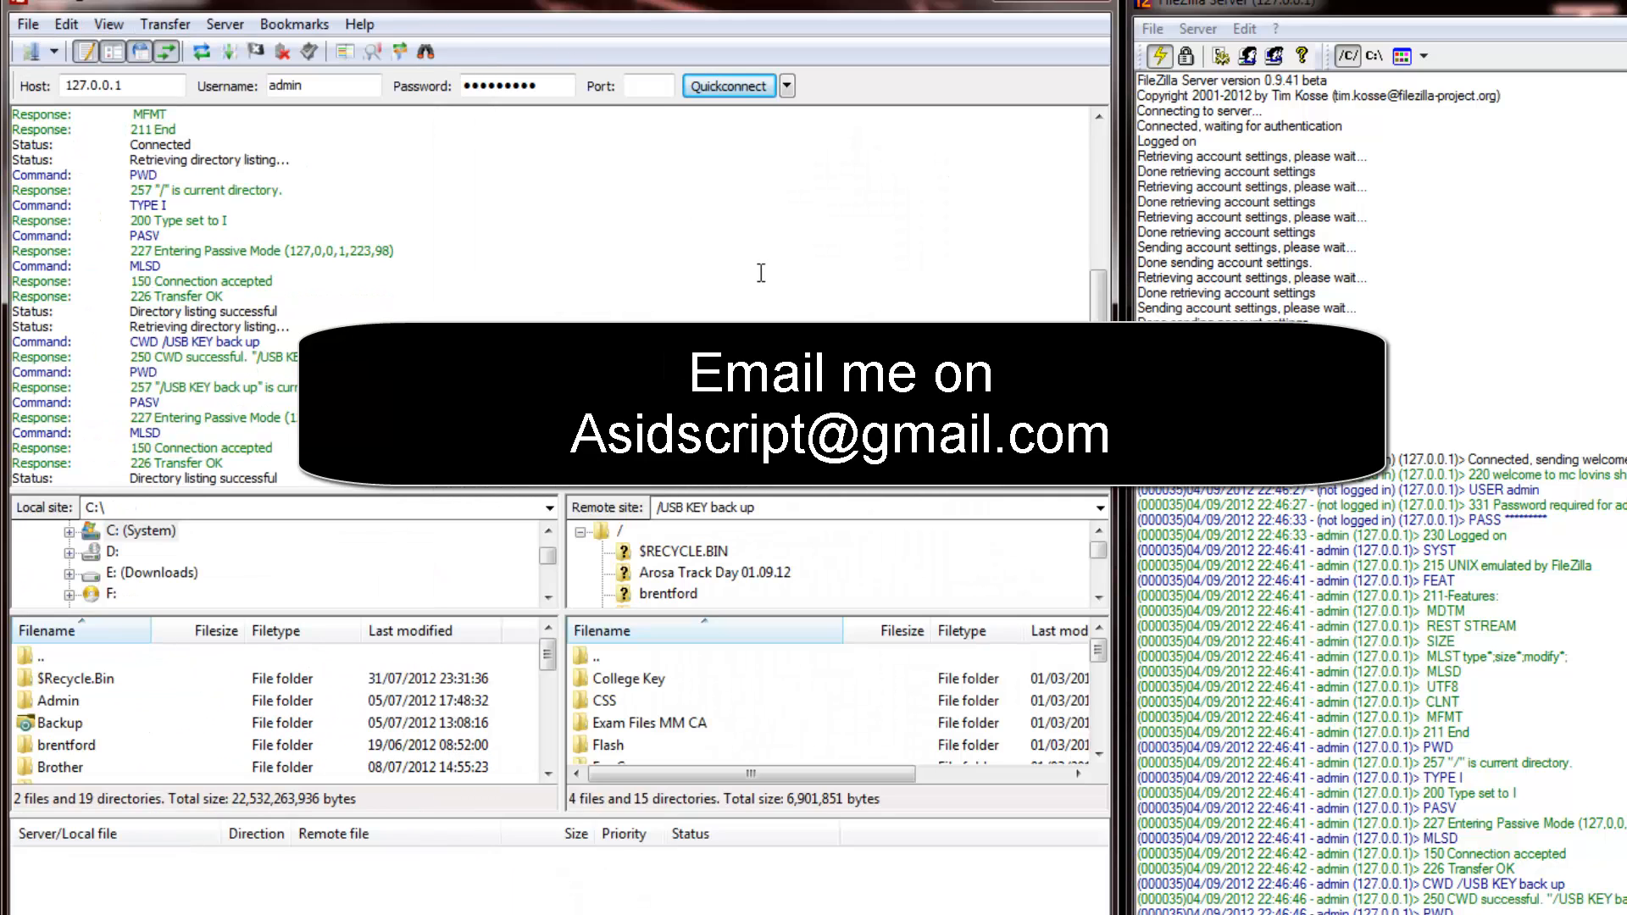